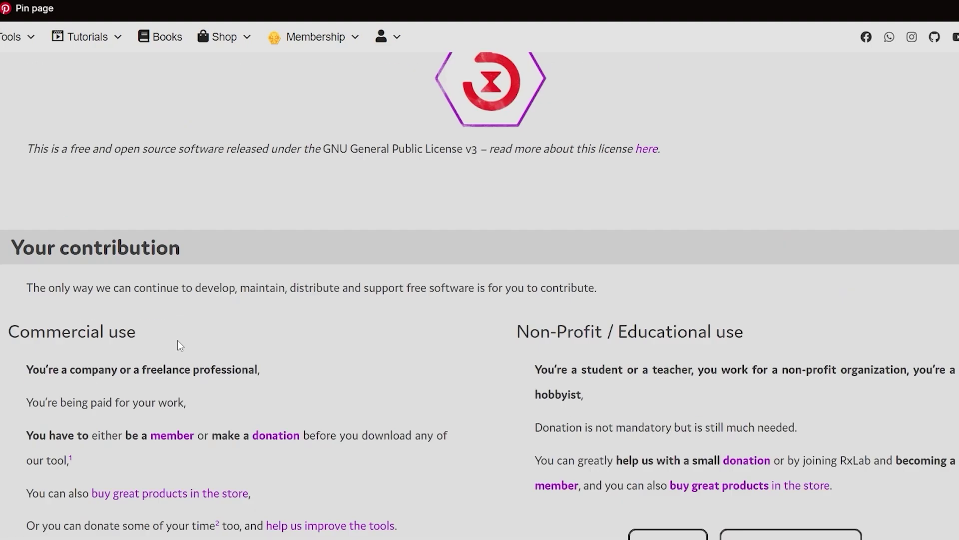
Step: Open the commercial-use contribution information on the tool's web page and view the support request down to the Download section
left_click(122, 350)
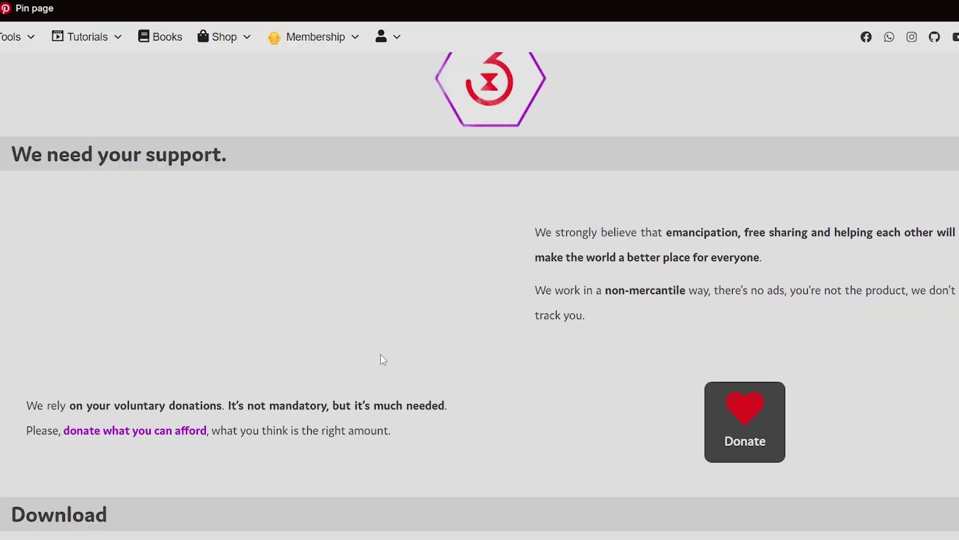
scroll(380, 353, "down", 3)
scroll(434, 272, "down", 4)
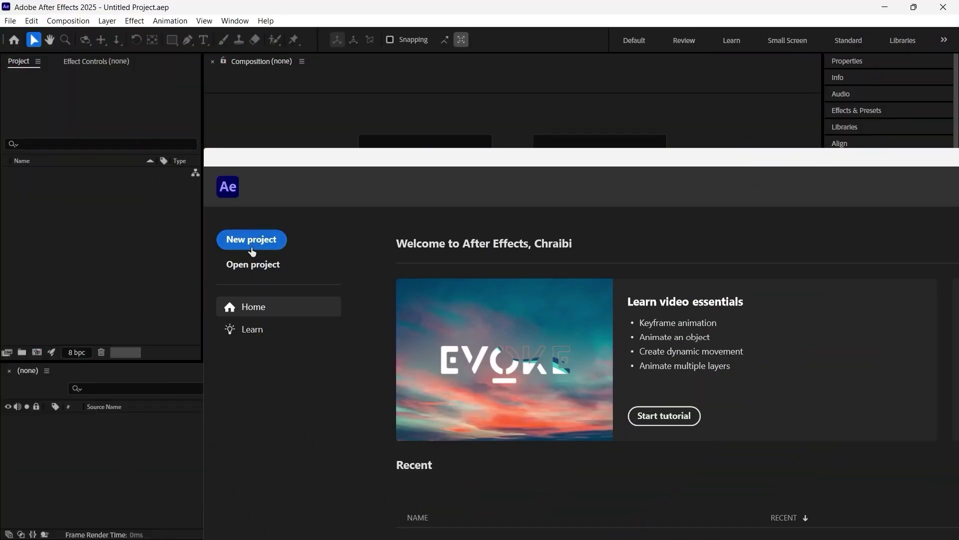
Step: Switch to After Effects and create a new project with a 1262 x 710 px, 24.97 fps, 30-second composition on a white background
left_click(252, 239)
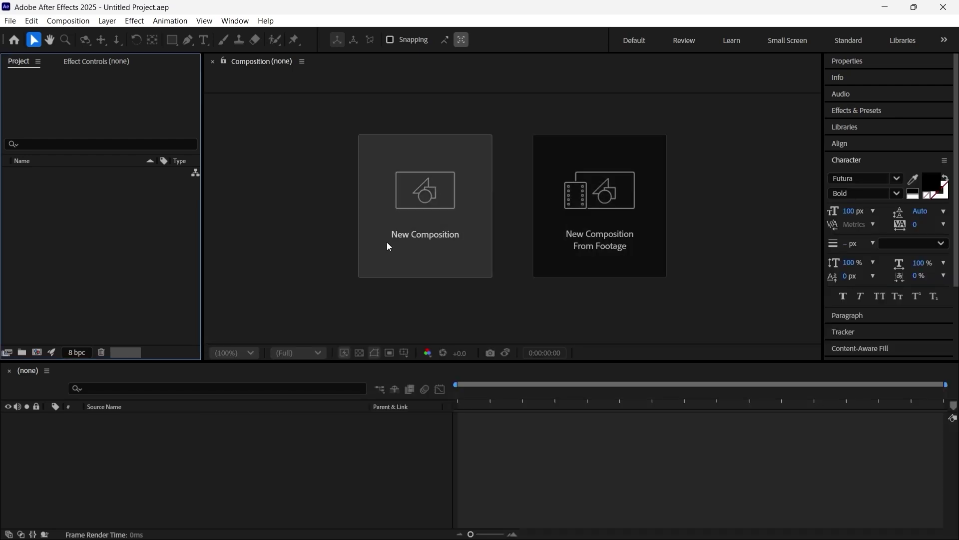
left_click(431, 226)
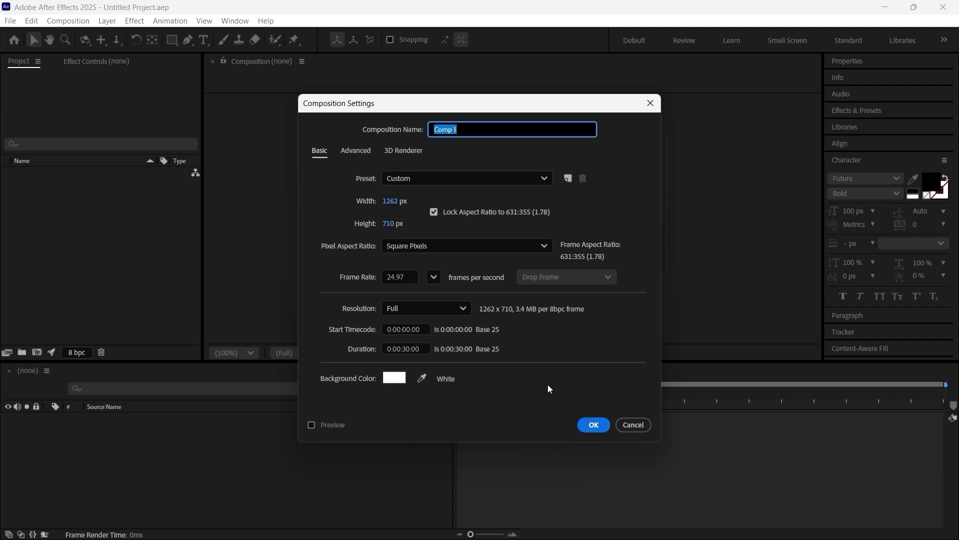
left_click(594, 424)
Step: Add a white solid layer at the full 1262 x 710 px composition size and lock it
left_click(107, 20)
mouse_move(128, 37)
left_click(340, 53)
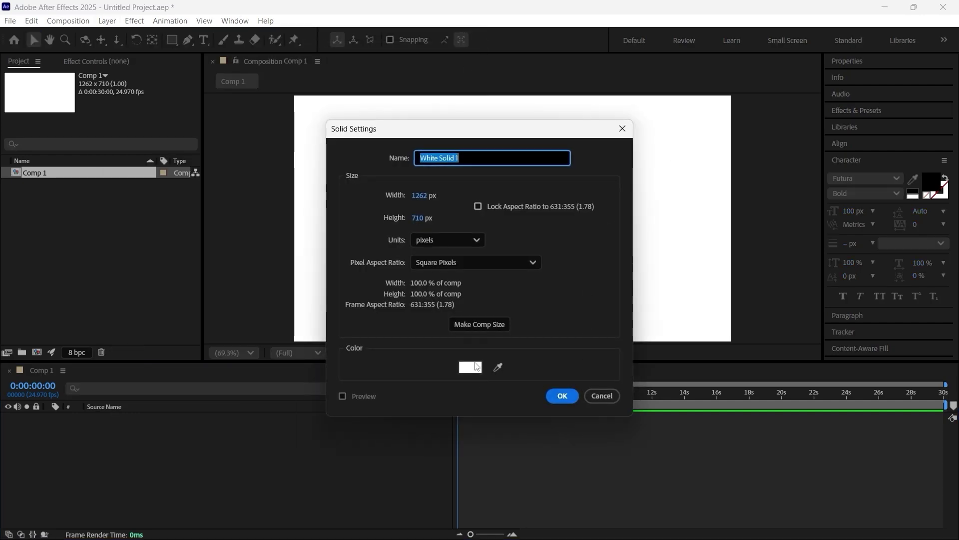
left_click(562, 396)
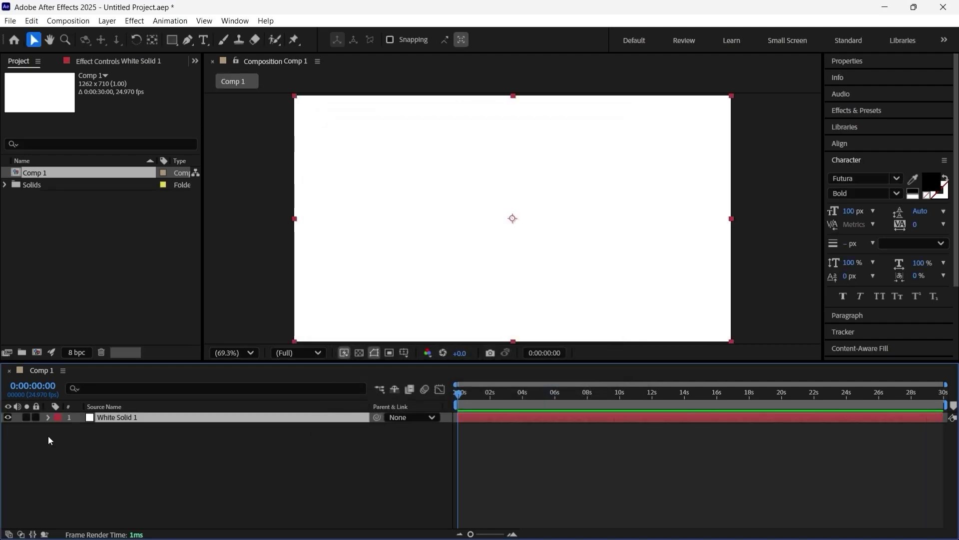
left_click(36, 417)
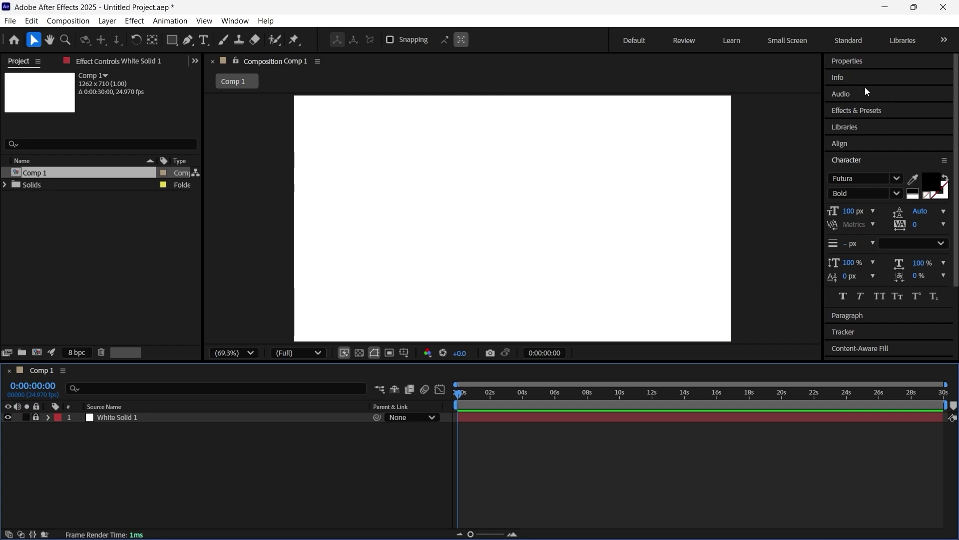
Step: Add a text layer reading "sumo" near the middle of the composition
left_click(204, 42)
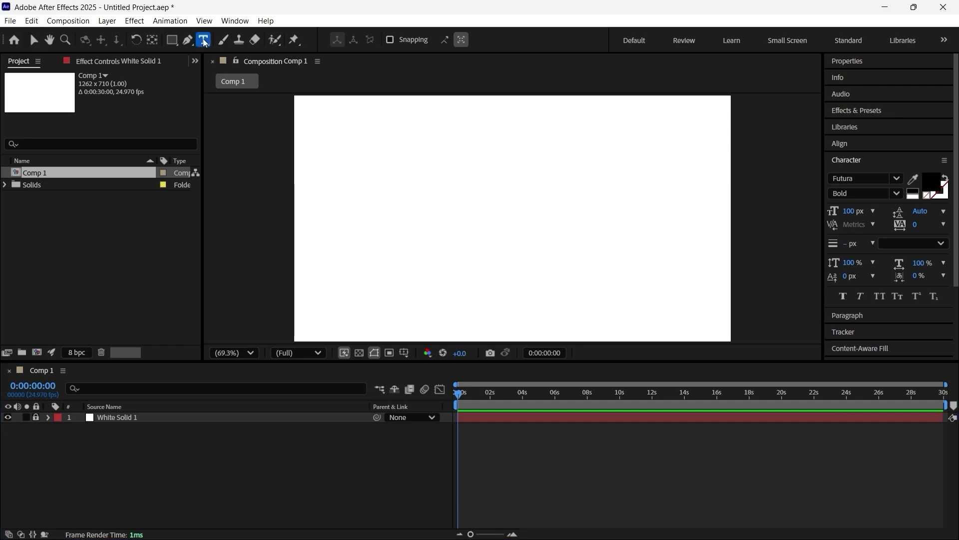
left_click(474, 223)
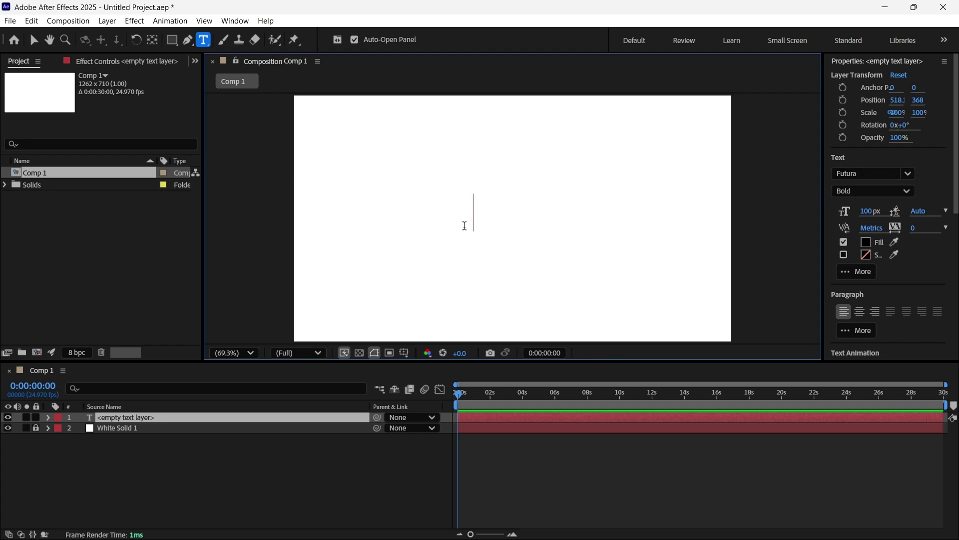
type("S")
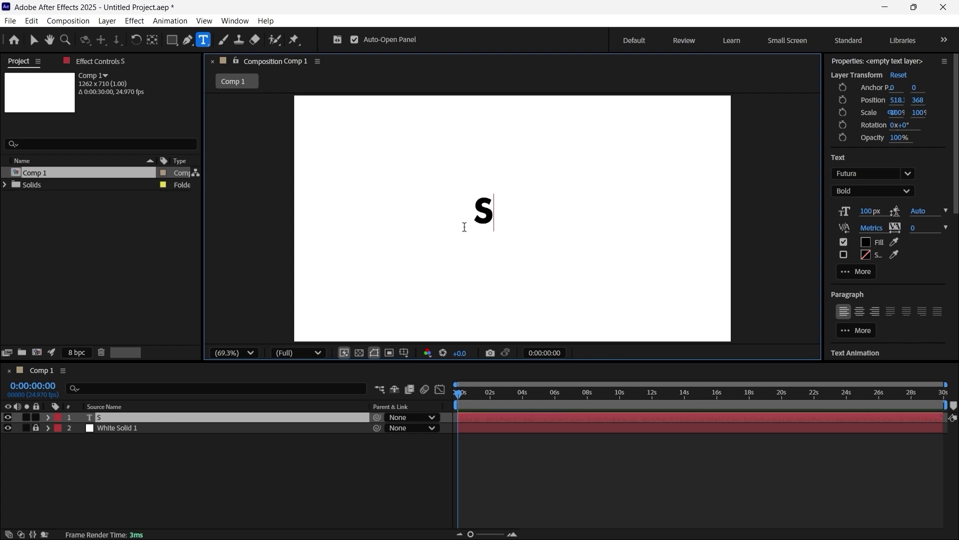
key("BackSpace")
type("su")
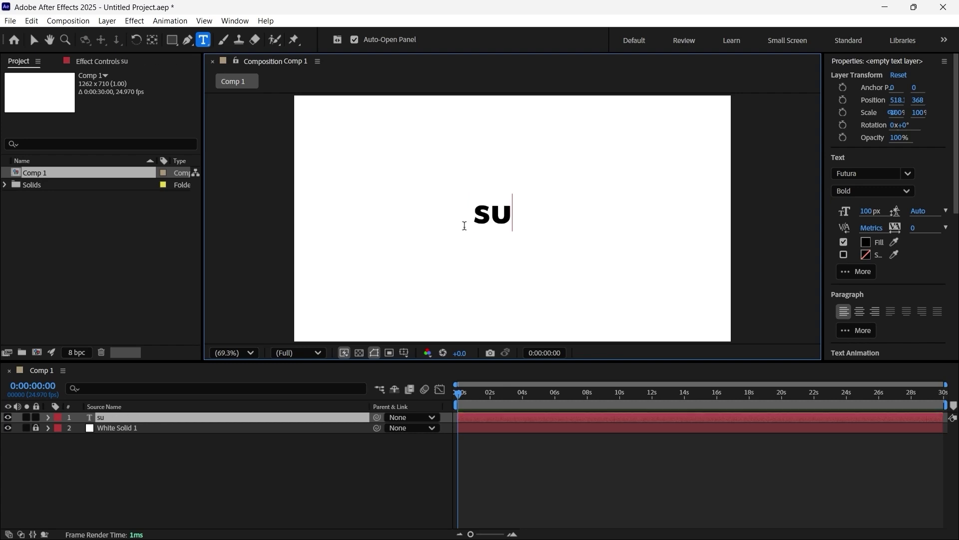
type("mo")
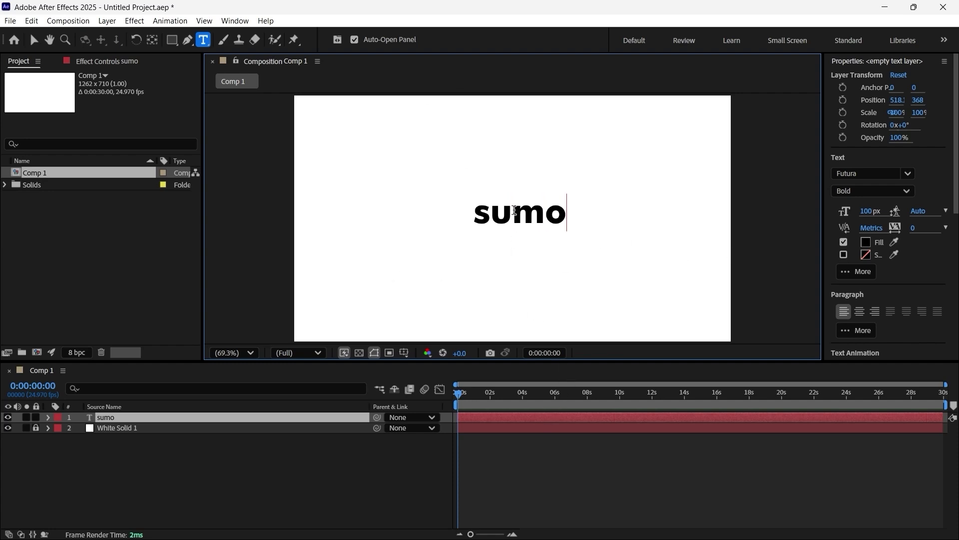
left_click(516, 460)
Step: Centre the "sumo" text layer horizontally and vertically in the composition
left_click(510, 417)
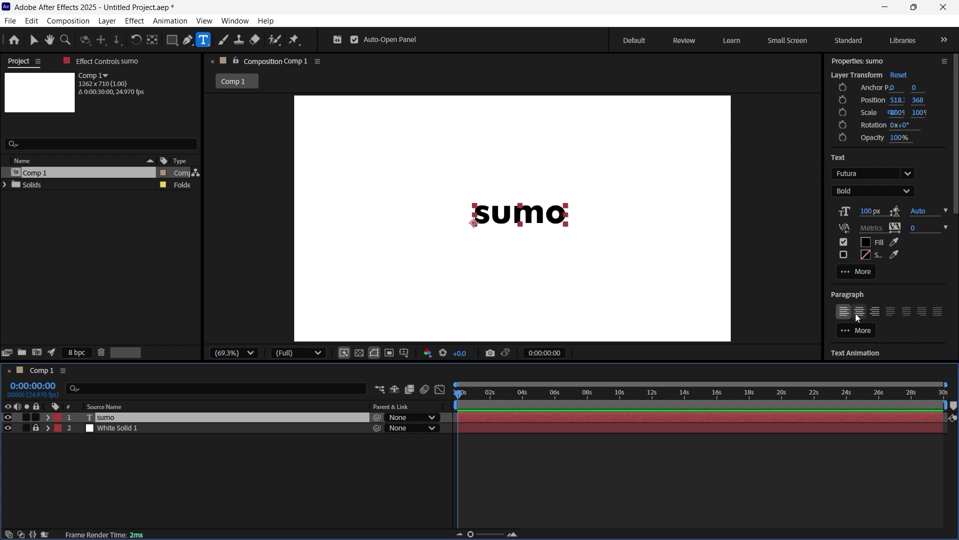
left_click_drag(954, 199, 953, 314)
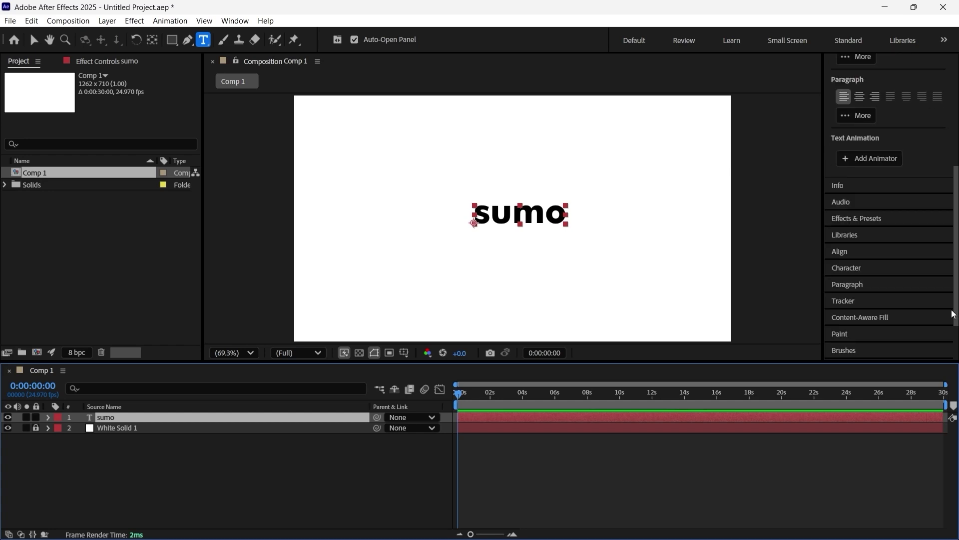
left_click(875, 246)
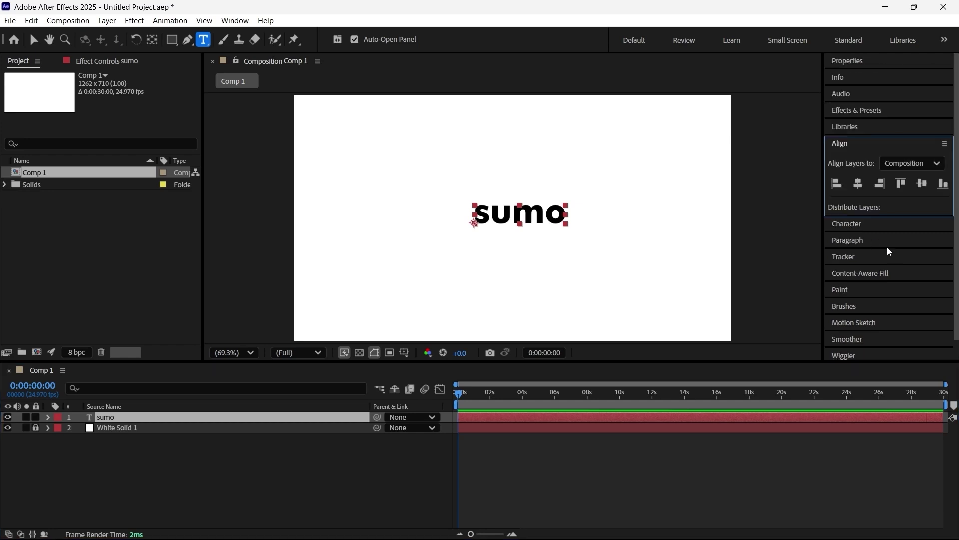
left_click(858, 183)
left_click(922, 183)
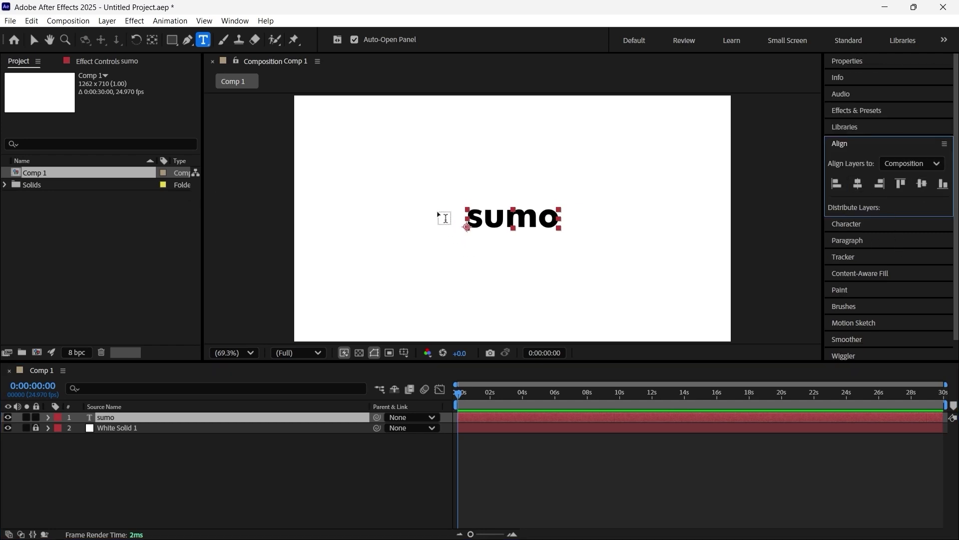
left_click(231, 22)
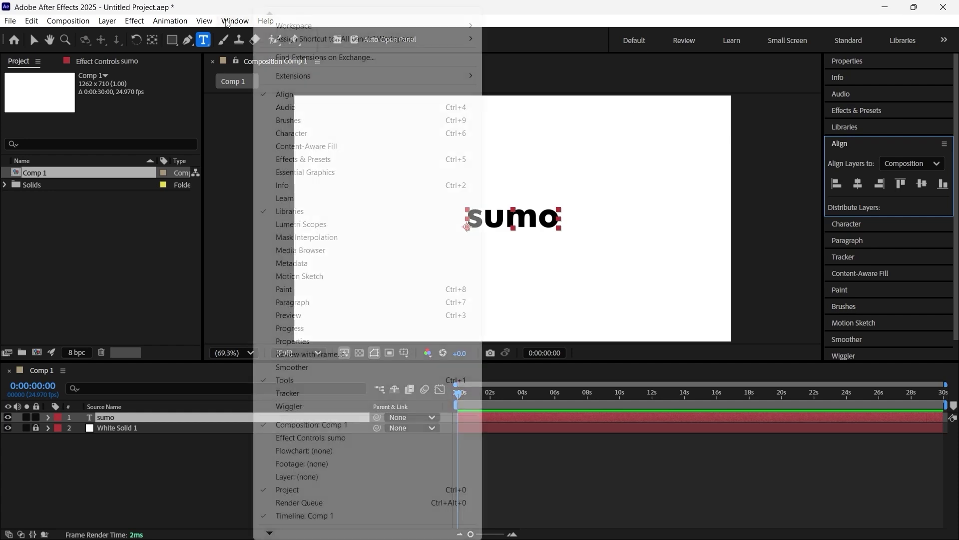
mouse_move(280, 26)
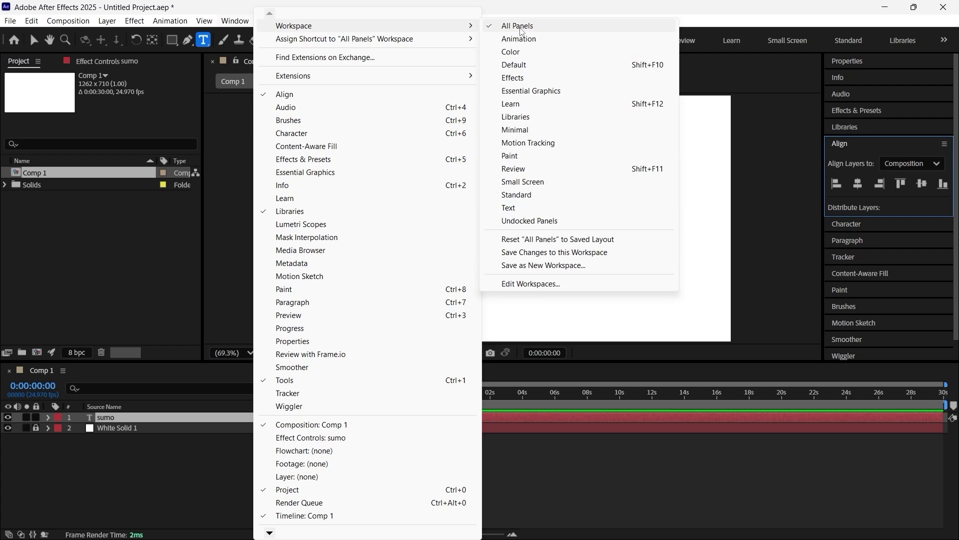
left_click(723, 8)
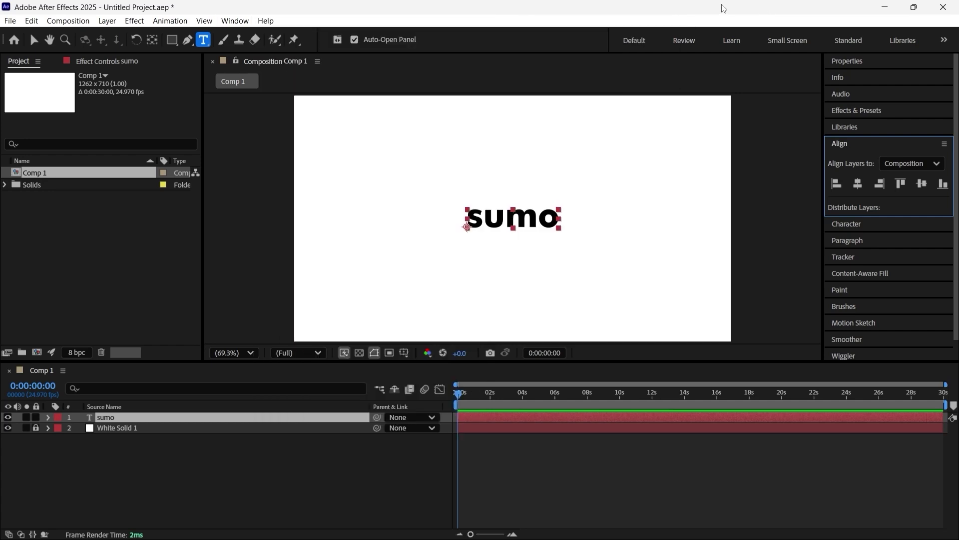
Step: Set the "sumo" text layer's opacity to 12% and lock the layer
left_click(114, 458)
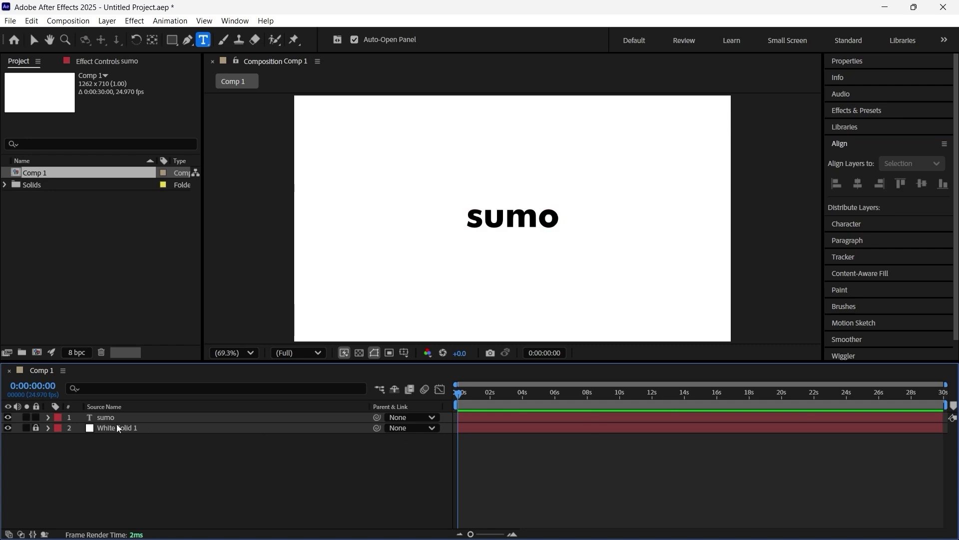
left_click(103, 419)
key("t")
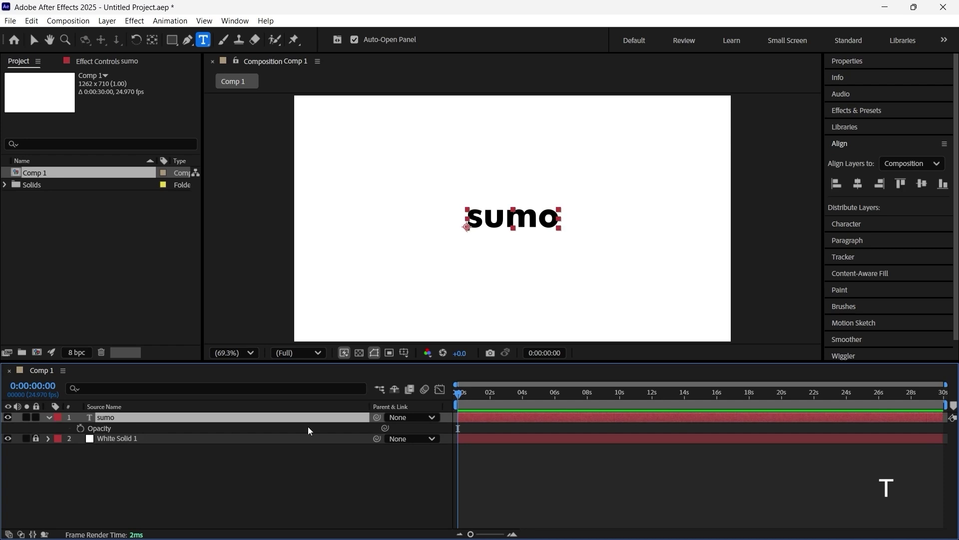
left_click(9, 534)
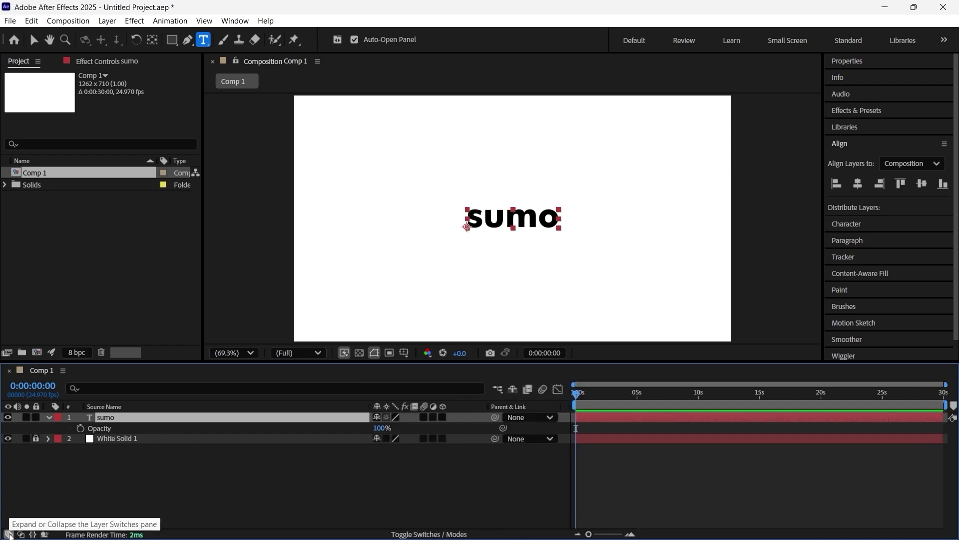
left_click_drag(381, 436, 333, 439)
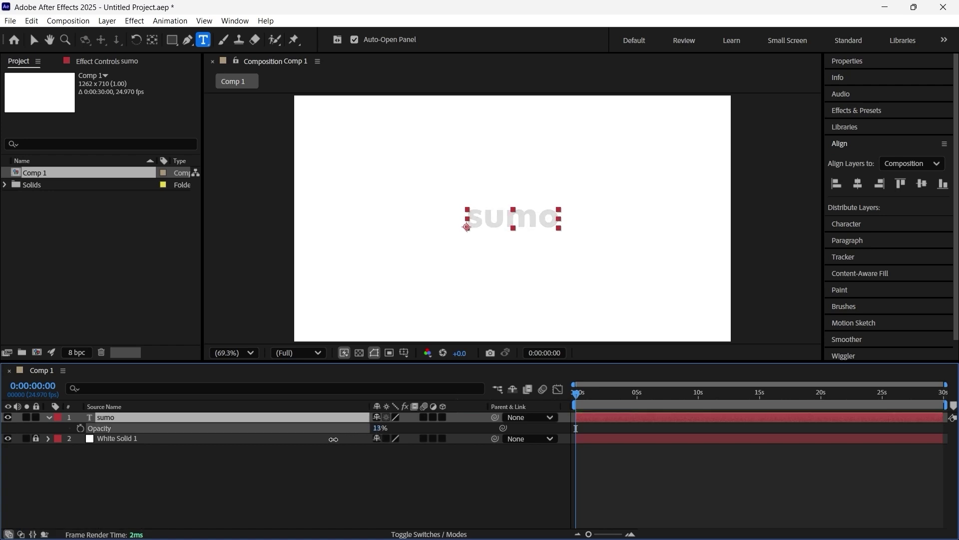
left_click(36, 418)
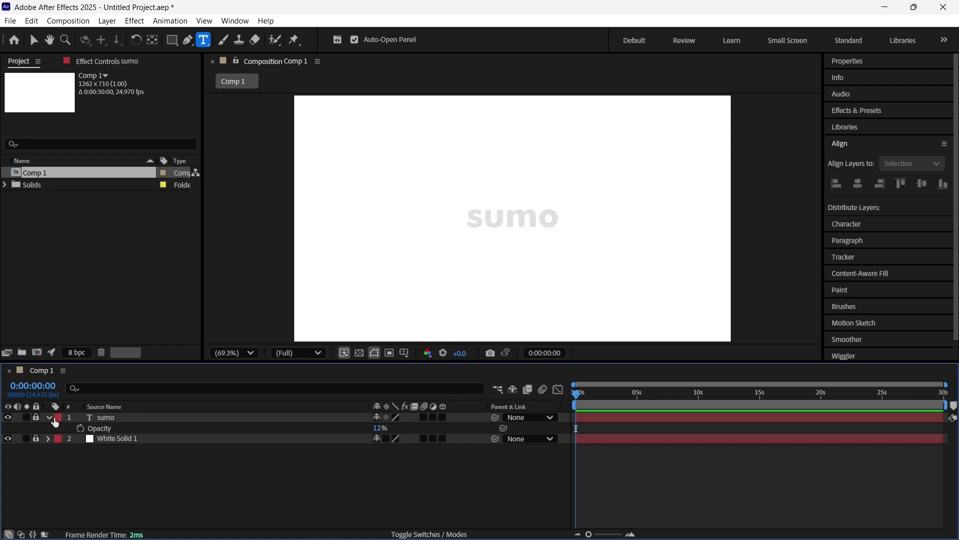
left_click(48, 418)
Step: Add two separate text layers reading "su" and "mo" close to the faded "sumo" text
key("slash")
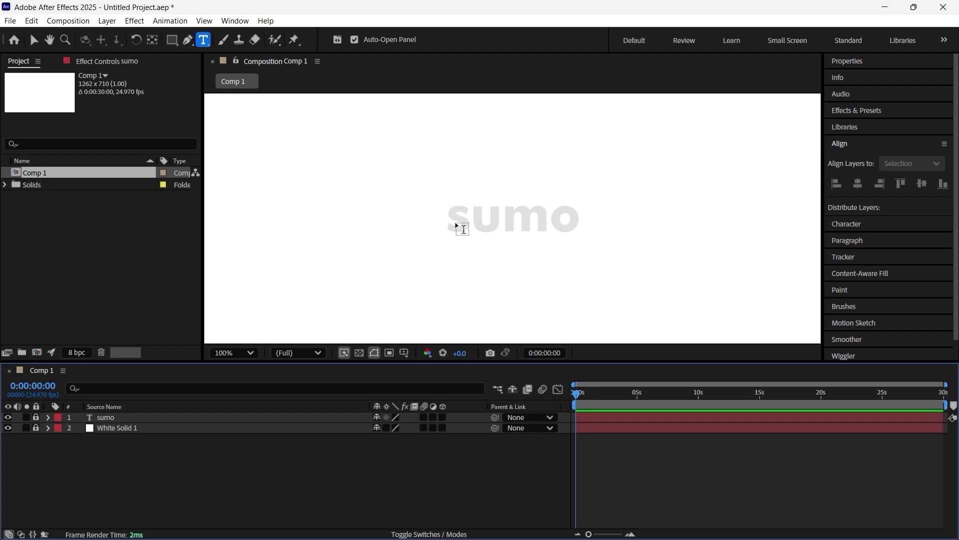
left_click(456, 221)
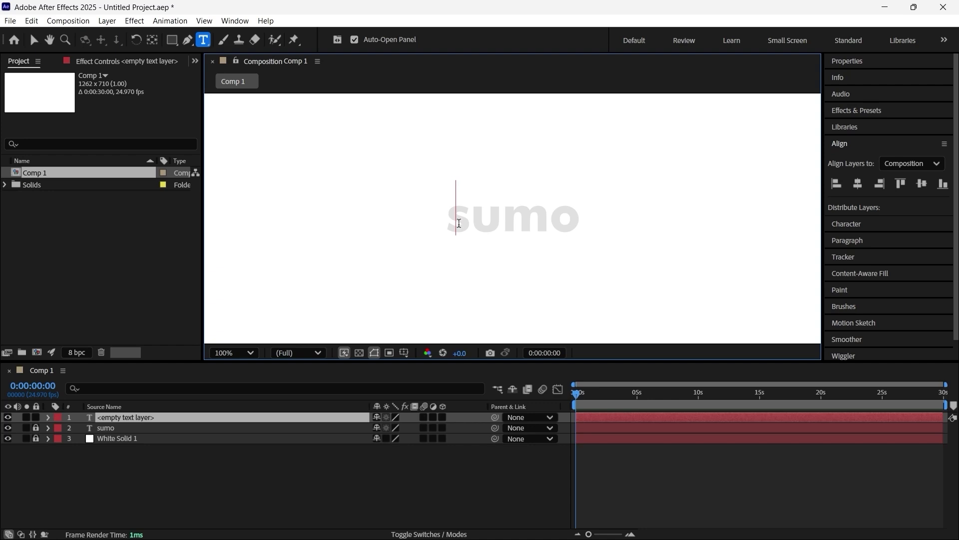
type("su")
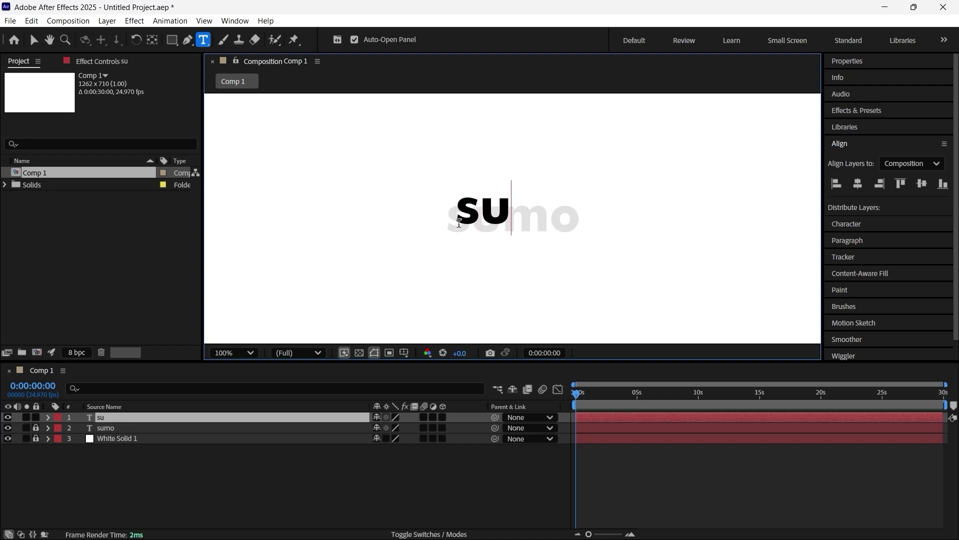
left_click(711, 465)
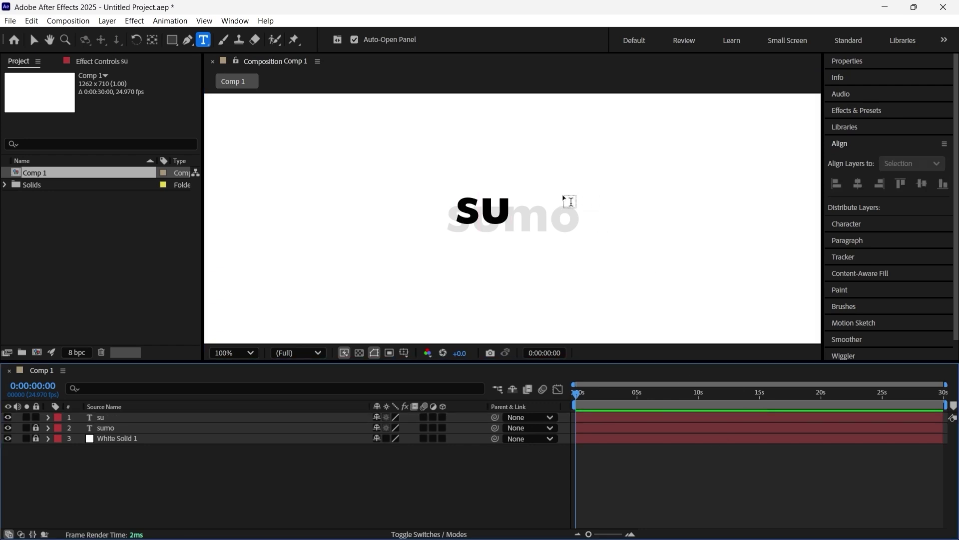
left_click(553, 204)
type("mo")
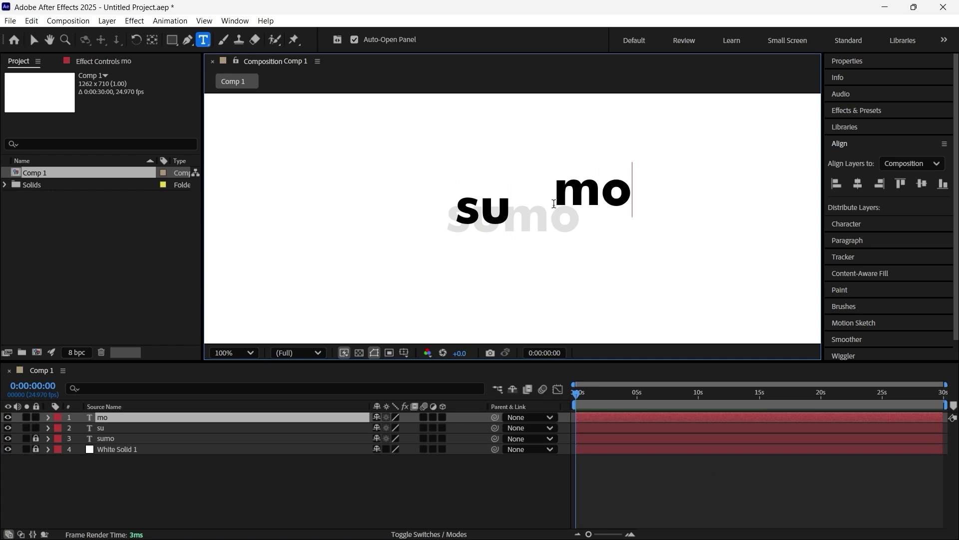
left_click(600, 492)
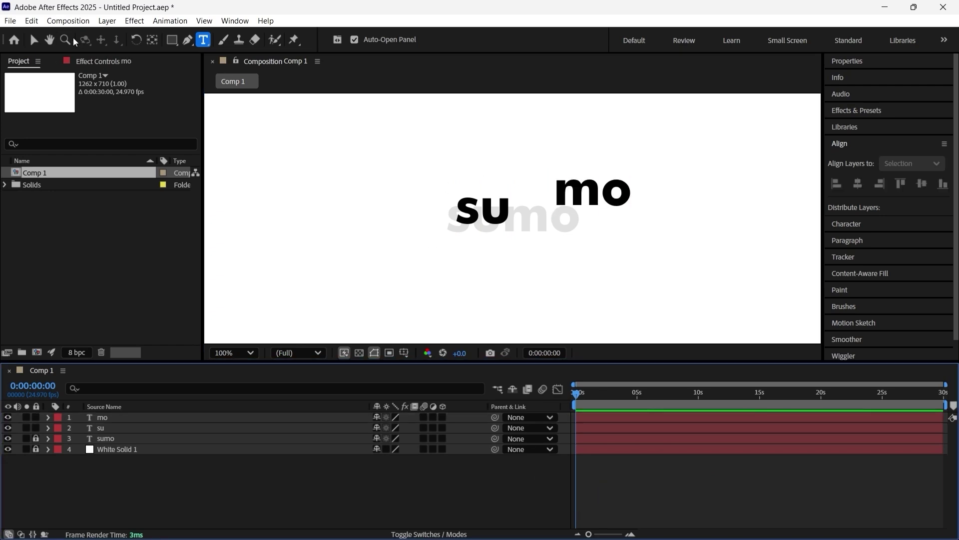
Step: Move the "su" and "mo" text layers so they lie exactly over the matching letters of the faded "sumo" text
left_click(33, 40)
left_click(465, 213)
key("period")
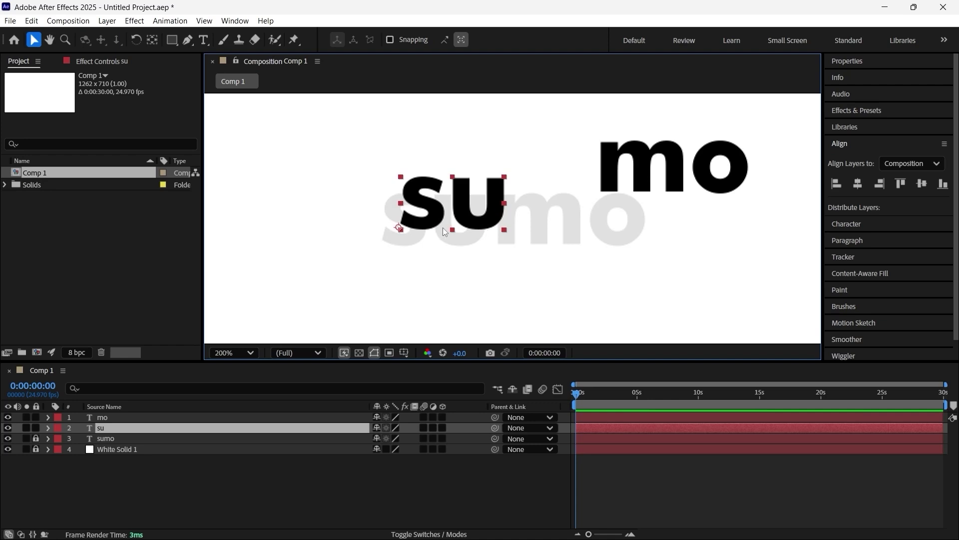
left_click_drag(400, 228, 381, 244)
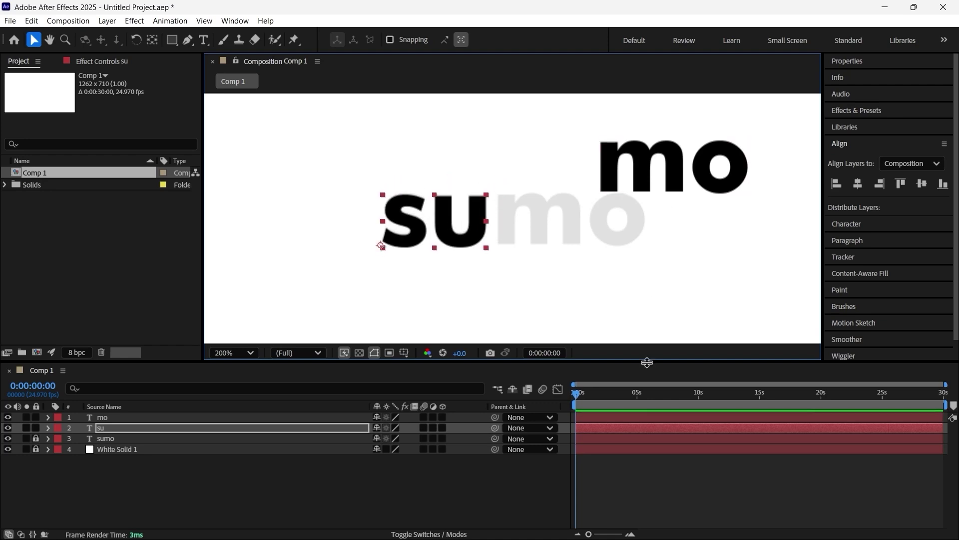
left_click(635, 417)
left_click_drag(592, 194, 488, 246)
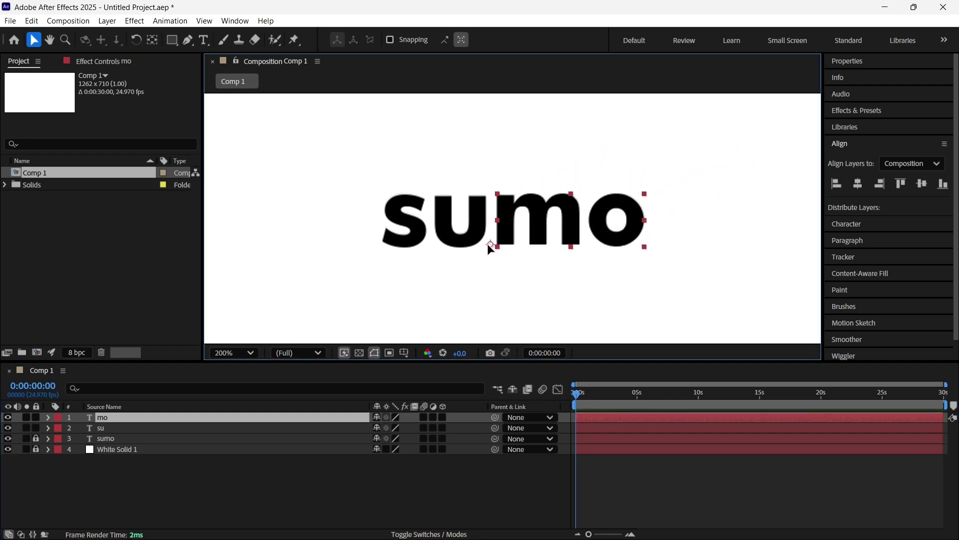
left_click(654, 480)
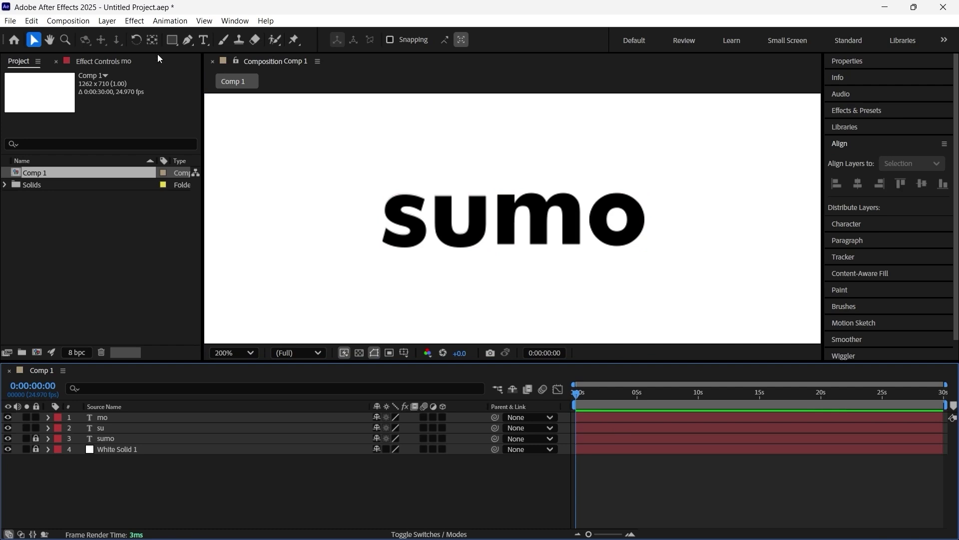
Step: Set up the Pen tool for drawing with no fill and a black stroke 15 px wide
left_click(188, 40)
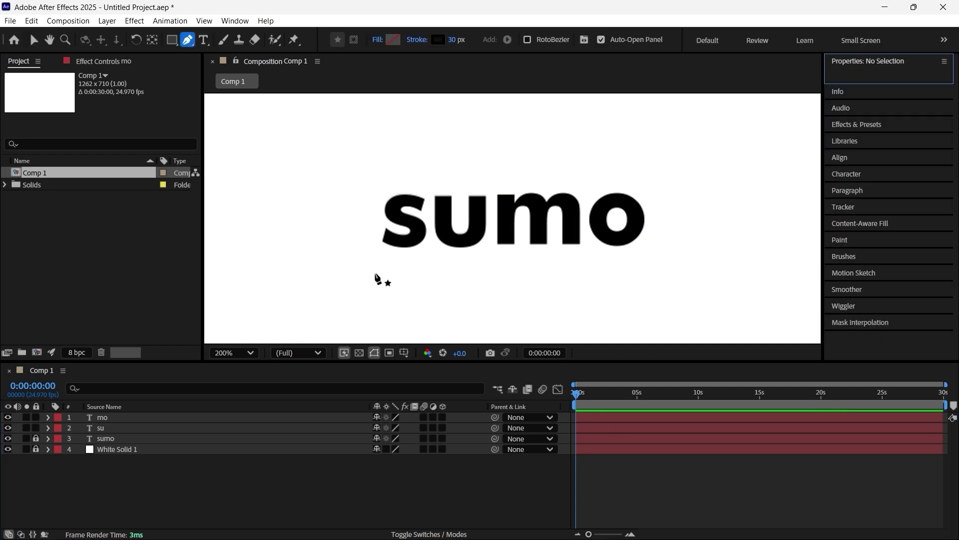
left_click(378, 40)
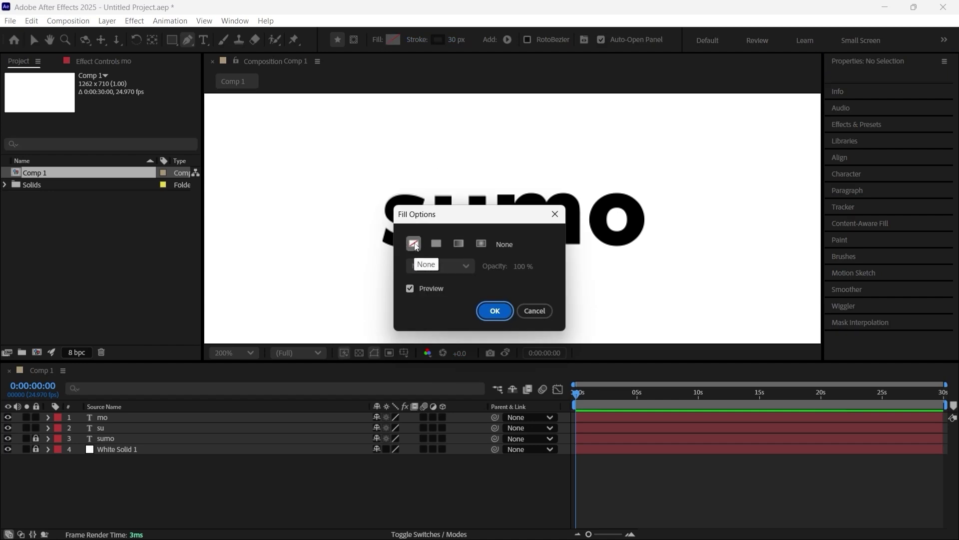
left_click(536, 311)
left_click(455, 40)
type("0")
key("Return")
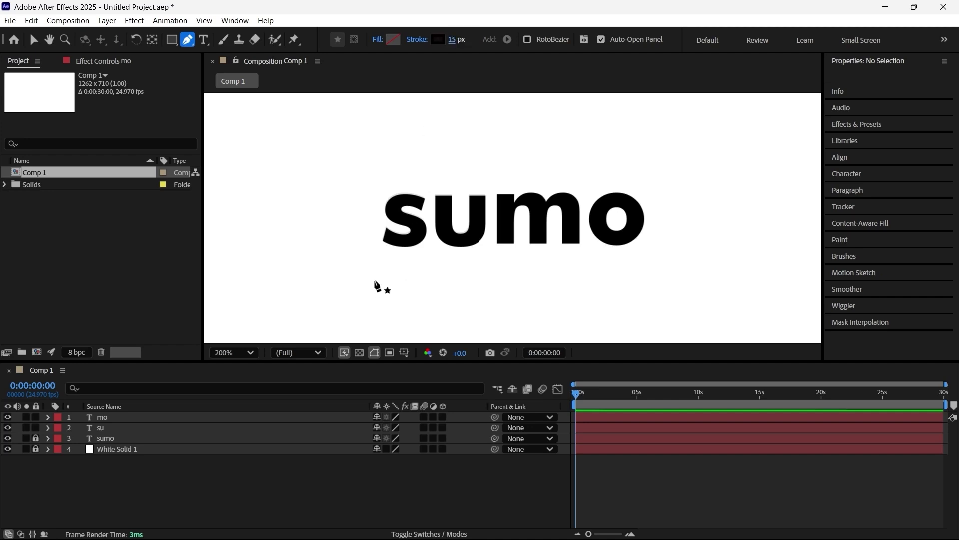
Step: Draw a straight horizontal line below the letters "su", spanning slightly more than their width, and deselect it
left_click(374, 280)
left_click(489, 281)
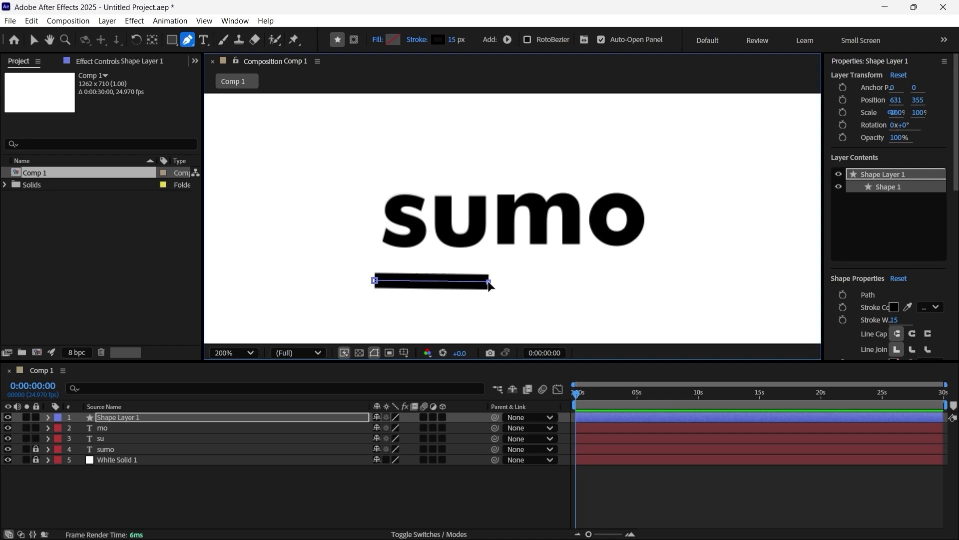
key("ctrl+z")
left_click(485, 281)
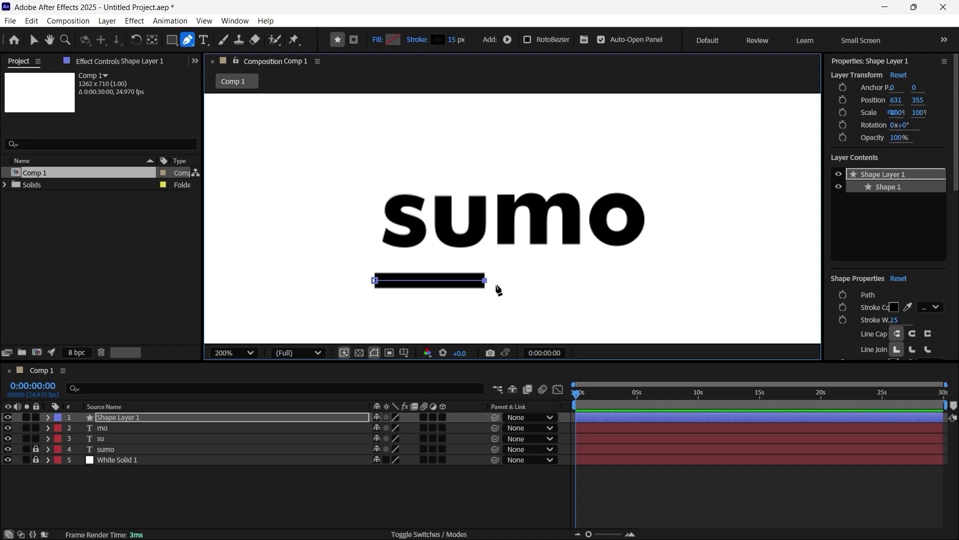
key("ctrl+z")
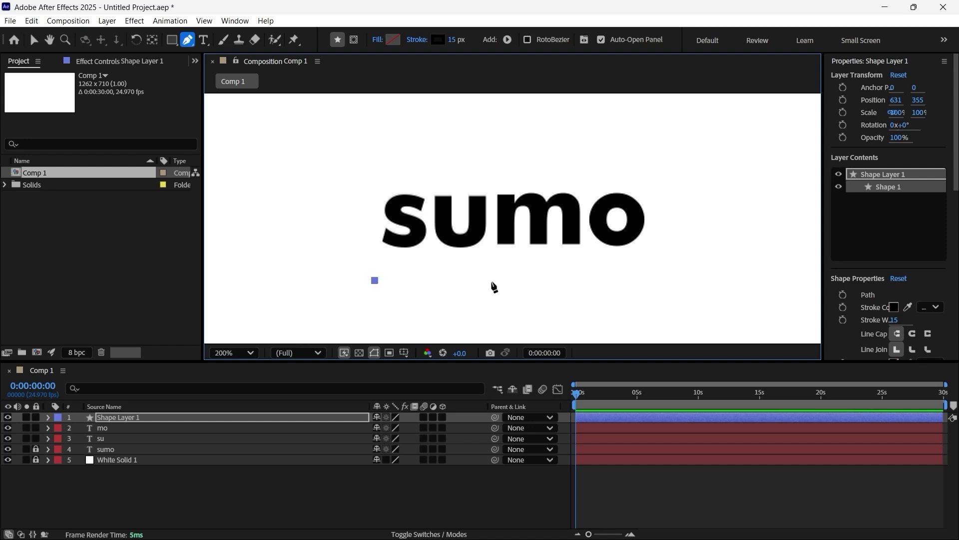
left_click(497, 280)
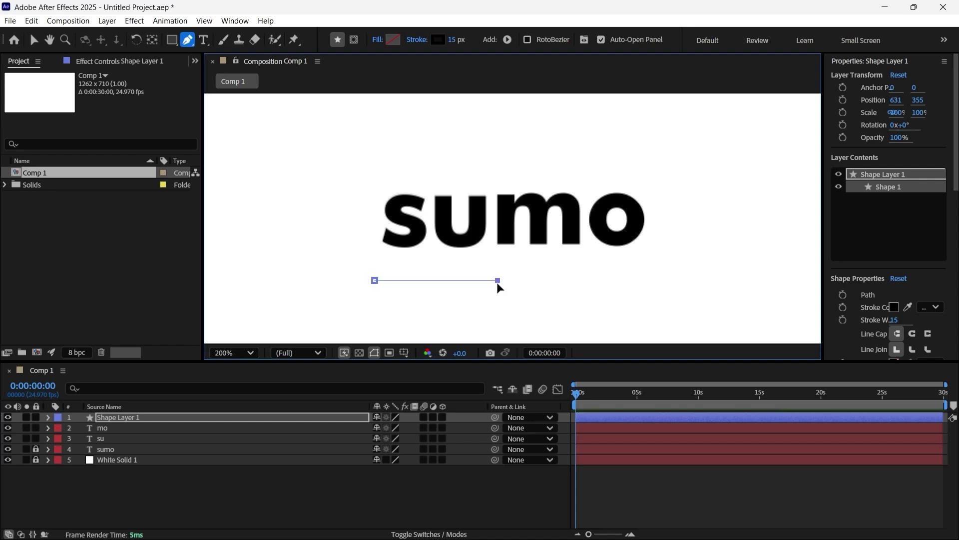
left_click(729, 504)
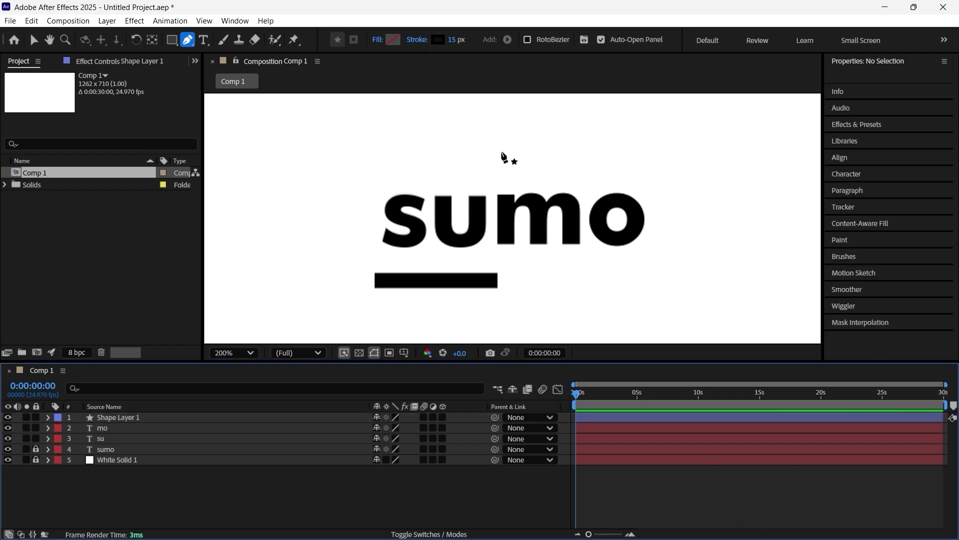
Step: Draw a second horizontal line on its own shape layer above "mo", spanning the width of those letters
left_click(495, 150)
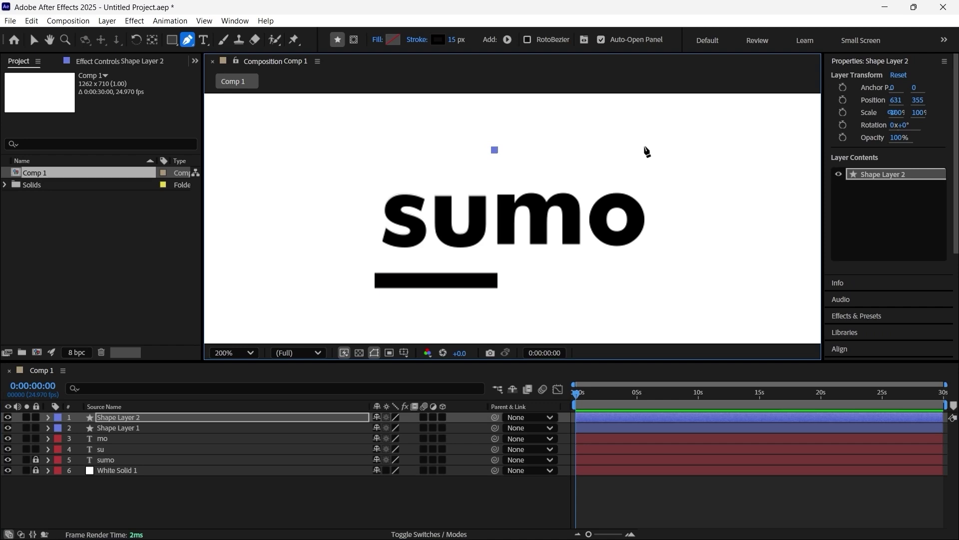
left_click(650, 150)
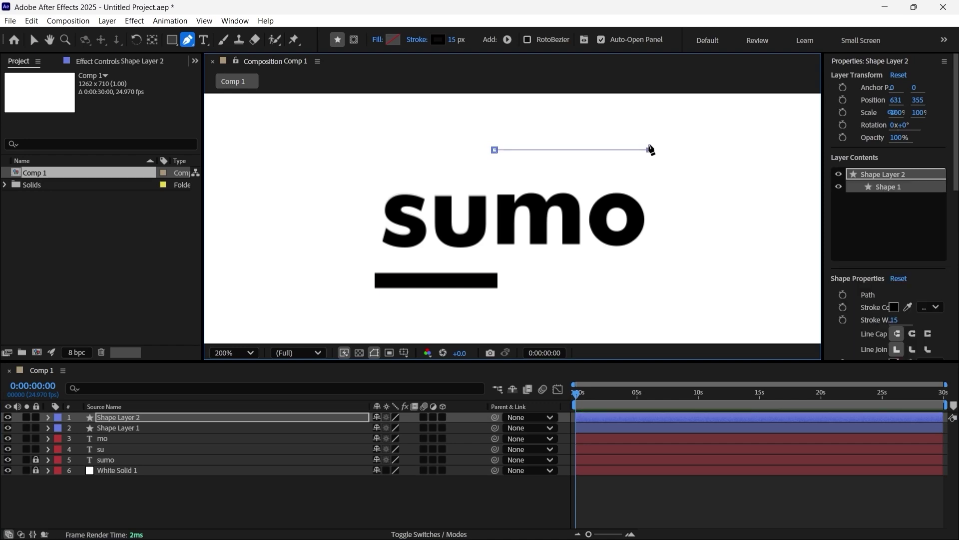
left_click(654, 492)
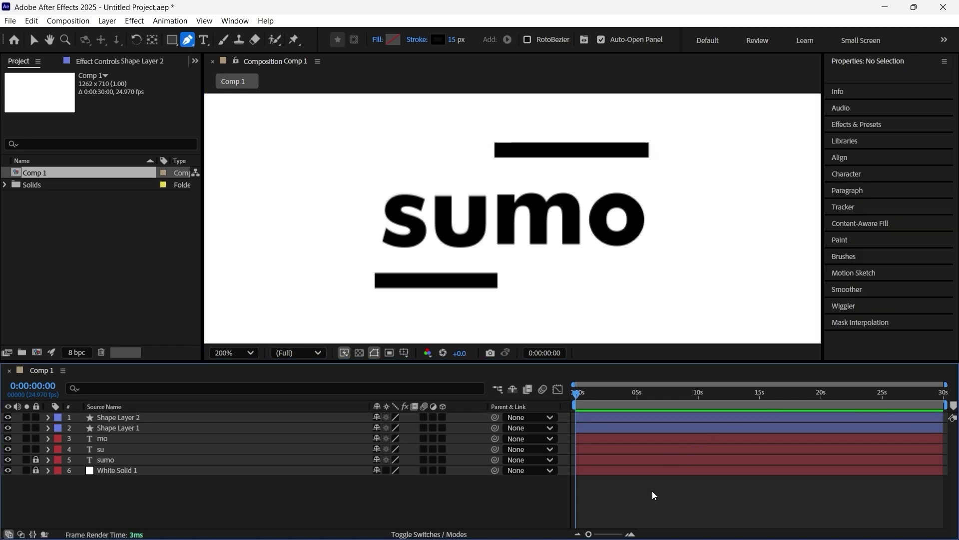
Step: Move the line below "su" up towards the letters, to a Y position of 340
left_click(609, 431)
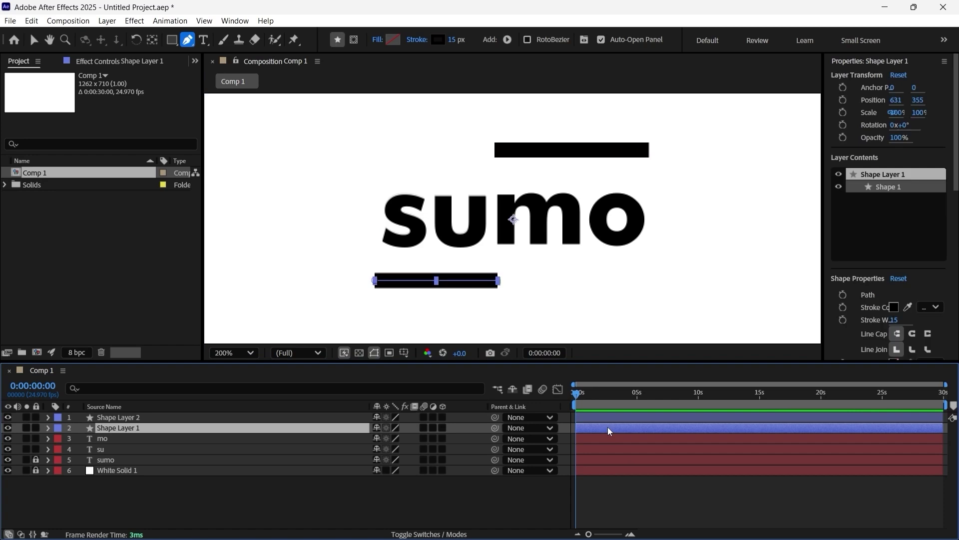
key("Up")
key("Up")
key("Up")
key("Up")
key("Up")
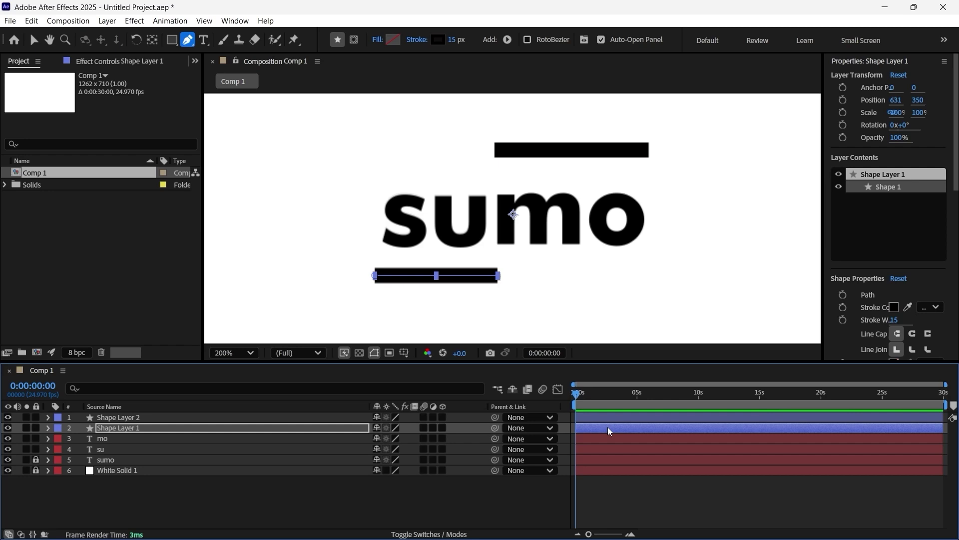
key("Up")
key("Up")
key("Up")
key("Up")
key("Up")
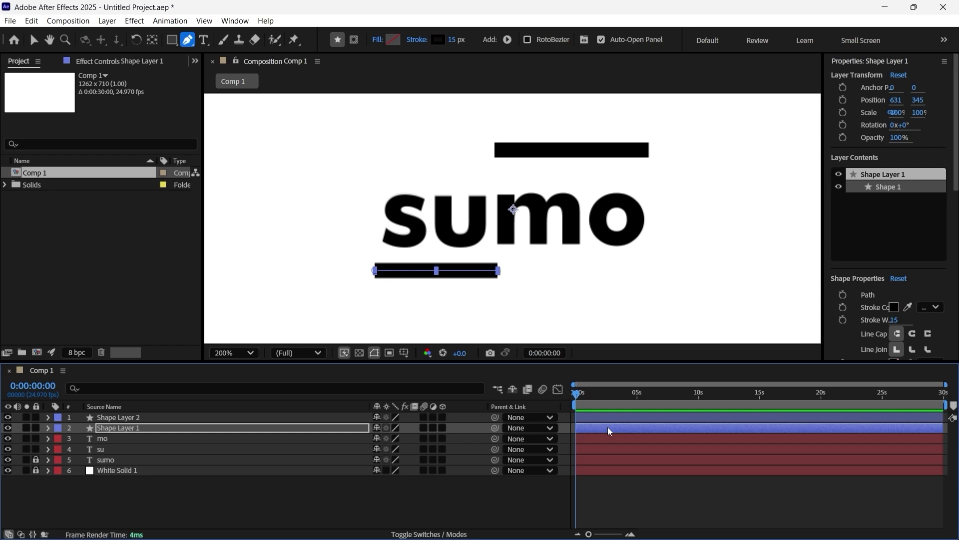
key("Up")
key("Up")
key("Up")
key("Up")
key("Up")
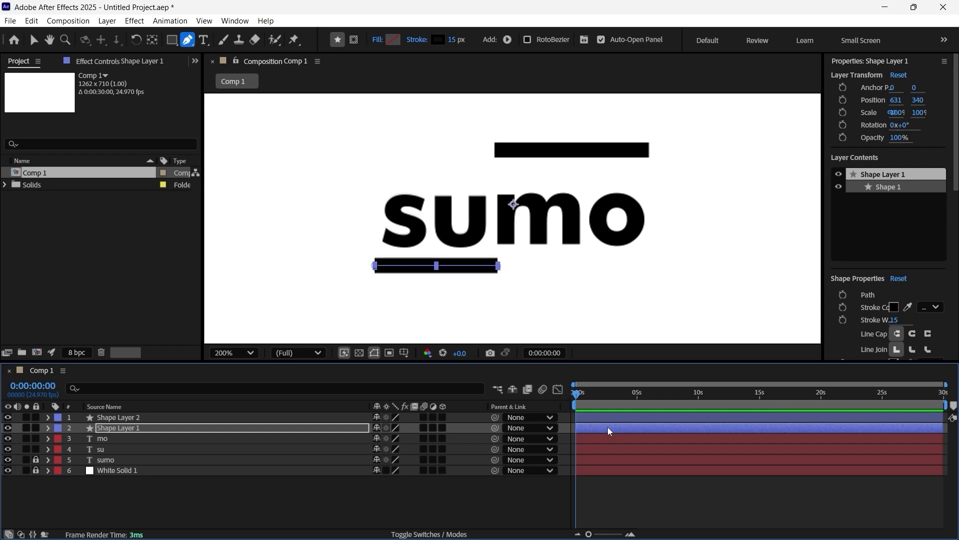
Step: Move the line above "mo" down towards the letters, to a Y position of 379
left_click(611, 417)
key("Down")
key("Down")
key("Down")
key("Down")
key("Down")
key("Down")
key("Down")
key("Down")
key("Down")
key("Down")
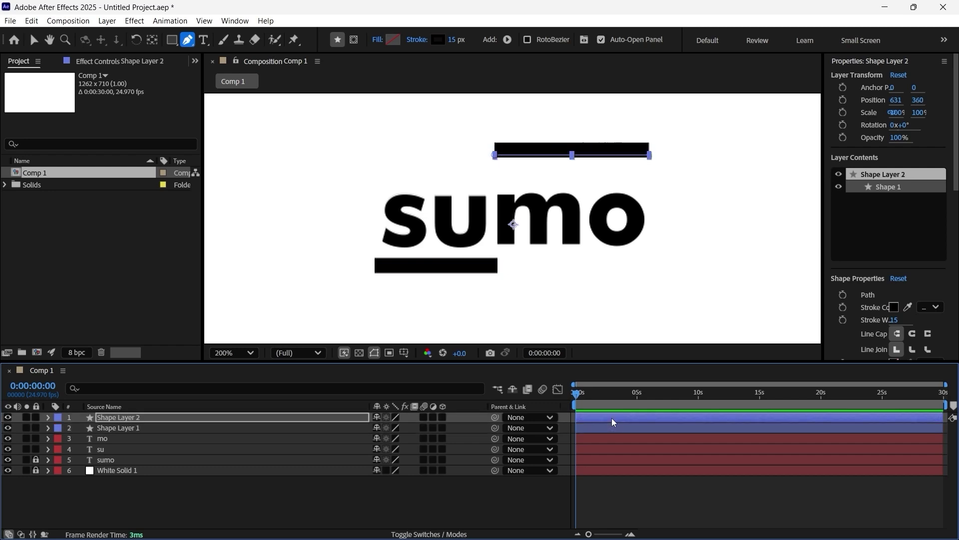
key("Down")
key("Down")
key("Down")
key("Down")
key("Down")
key("Down")
key("Down")
key("Down")
key("Down")
key("Down")
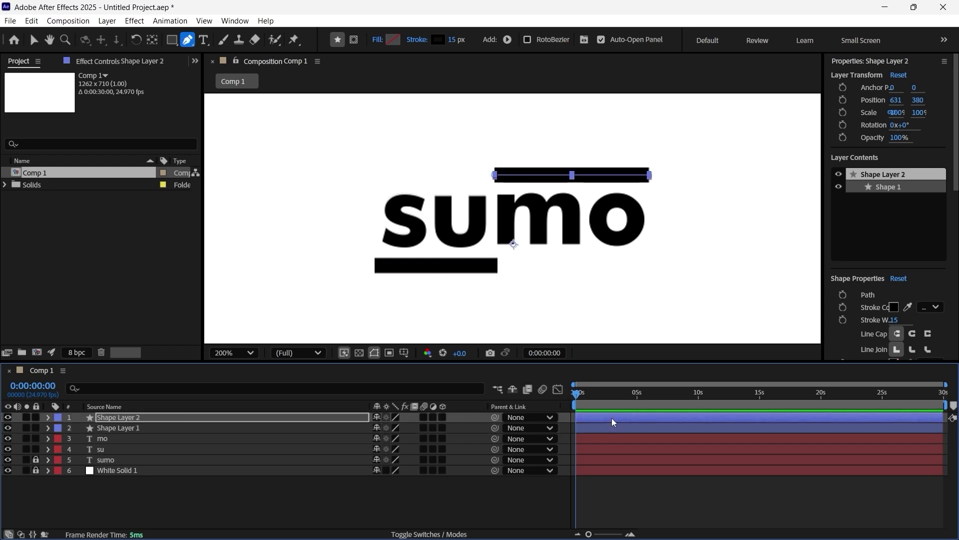
Step: Rename the shape layer of the line below "su" as "Line buttom"
left_click(138, 428)
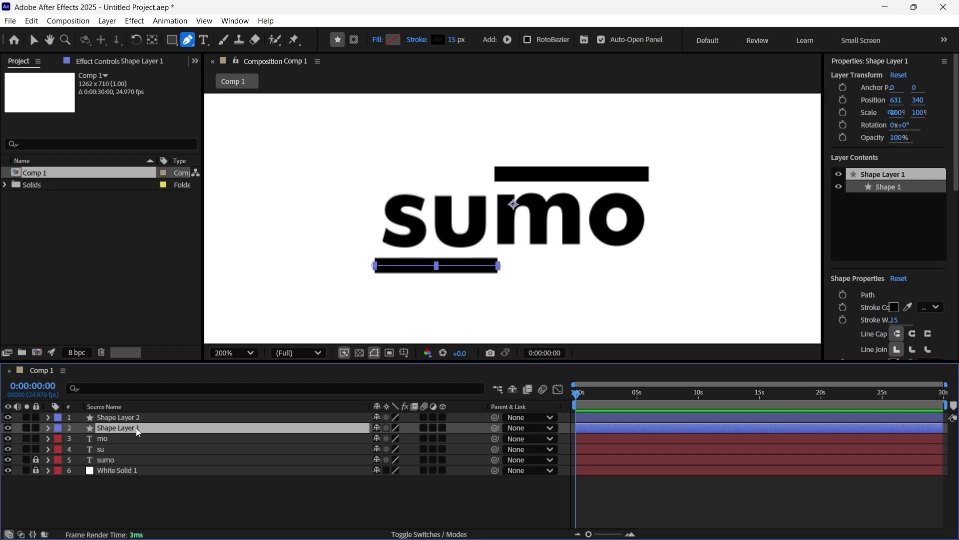
right_click(138, 430)
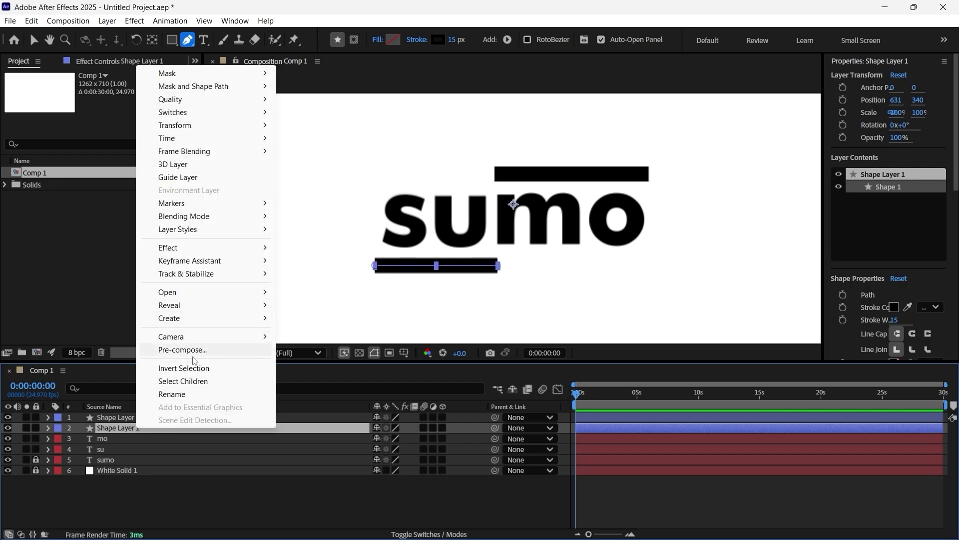
left_click(171, 393)
type("S")
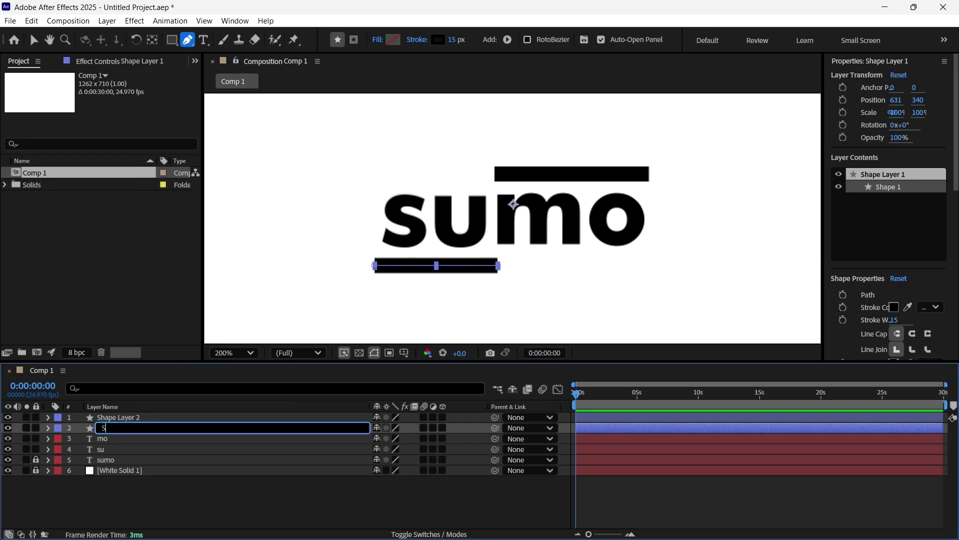
type("hne buttom")
key("Return")
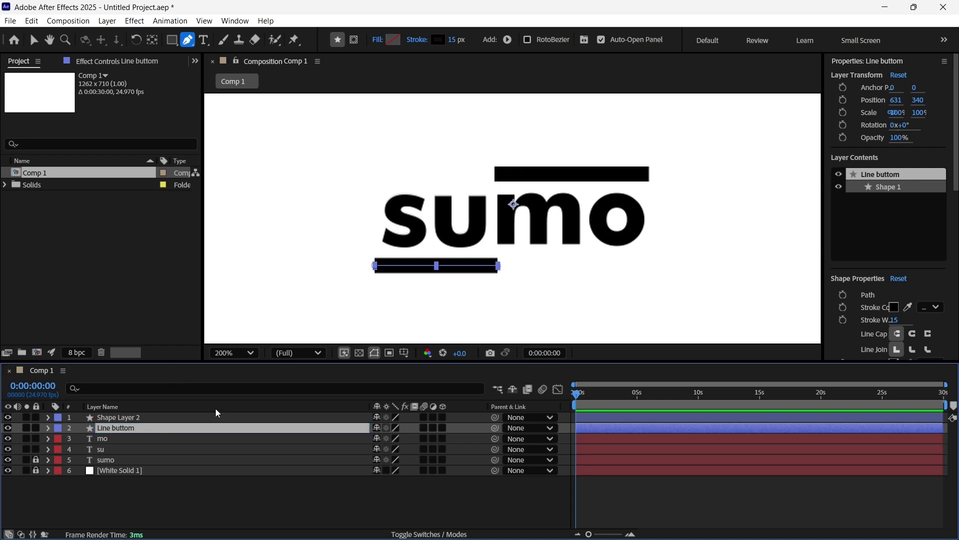
Step: Rename the shape layer of the line above "mo" as "Line Top"
left_click(143, 419)
right_click(144, 420)
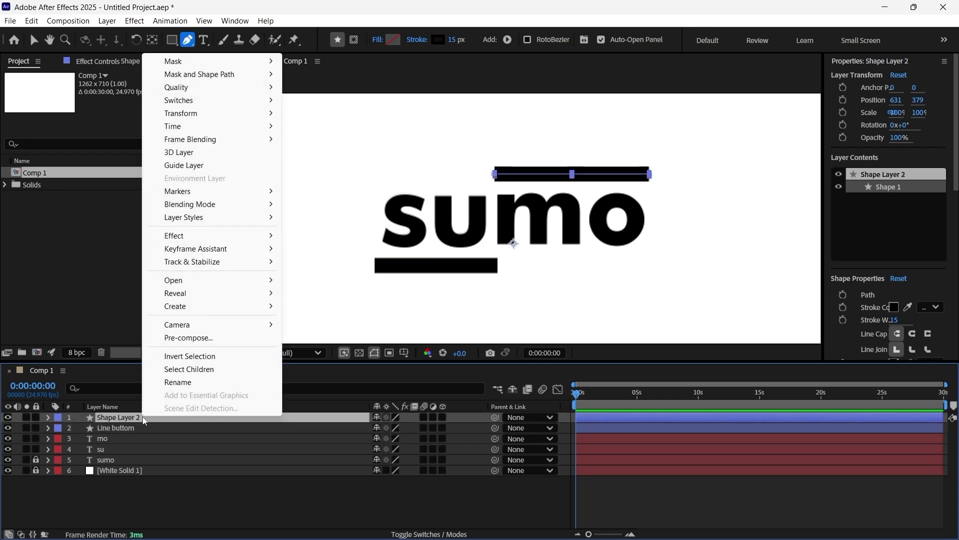
left_click(186, 385)
type("Line Top")
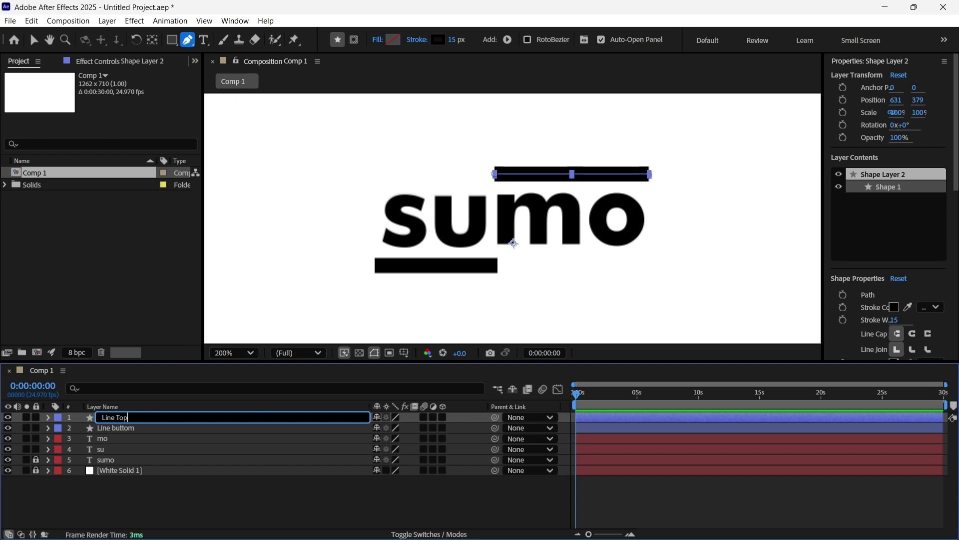
key("Return")
Step: Nudge the "Line buttom" layer slightly closer to "su", to a Y position of about 337.5, and deselect it
left_click(673, 427)
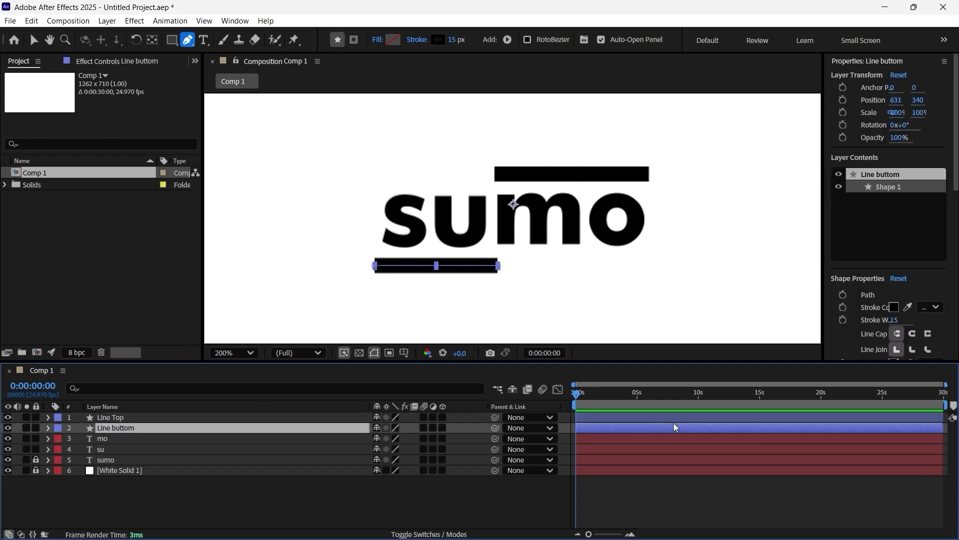
key("Up")
key("Up")
key("Up")
key("Up")
key("Up")
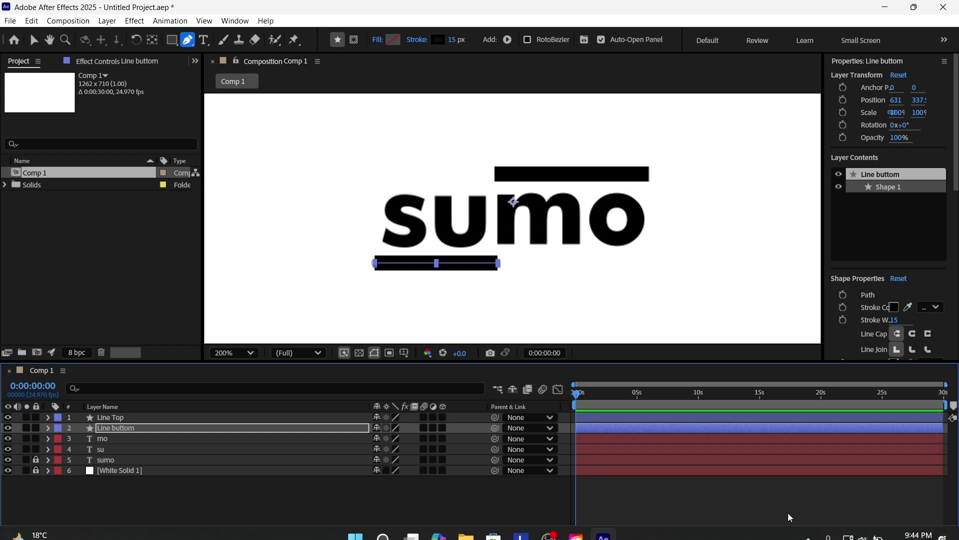
left_click(739, 484)
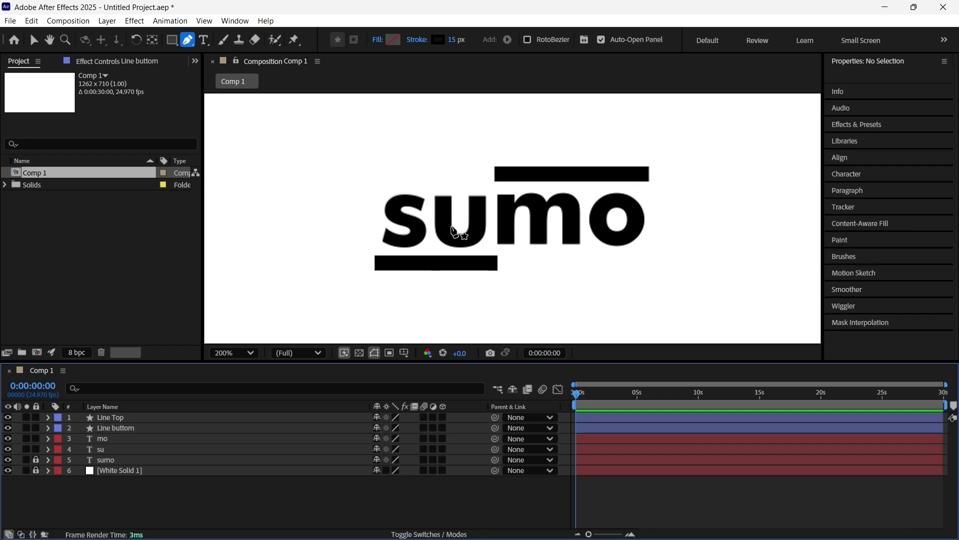
Step: Draw a rectangular mask on the "su" text layer enclosing both letters and reaching down to the line below
left_click(593, 435)
left_click(607, 451)
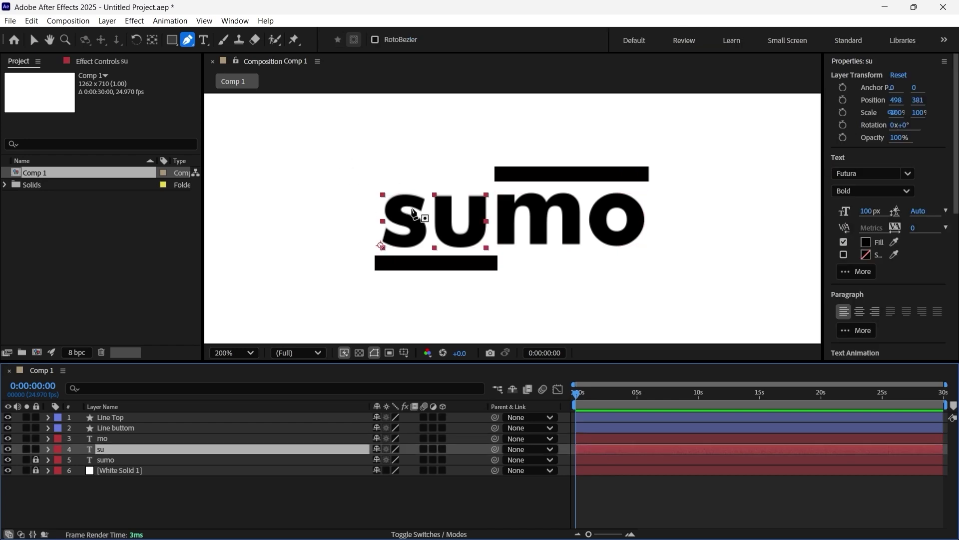
key("v")
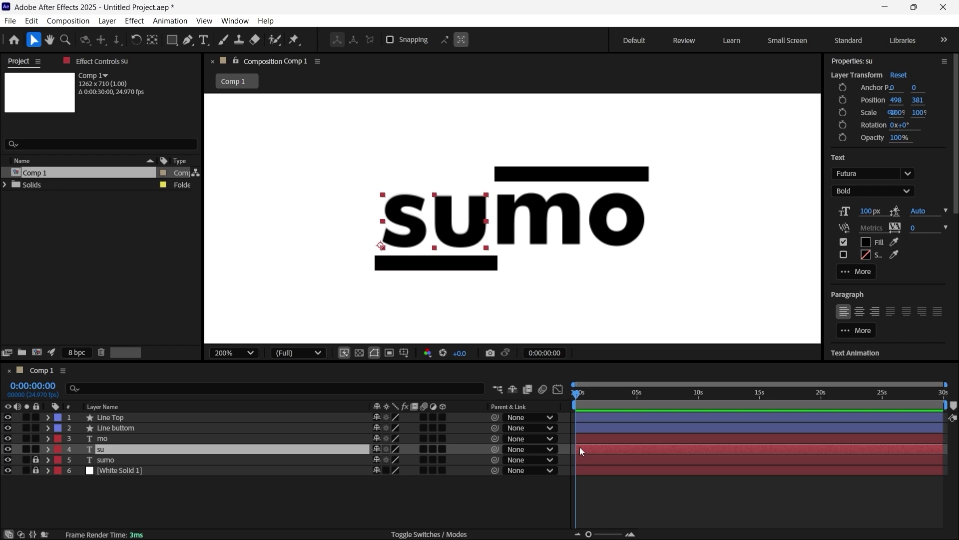
left_click(171, 41)
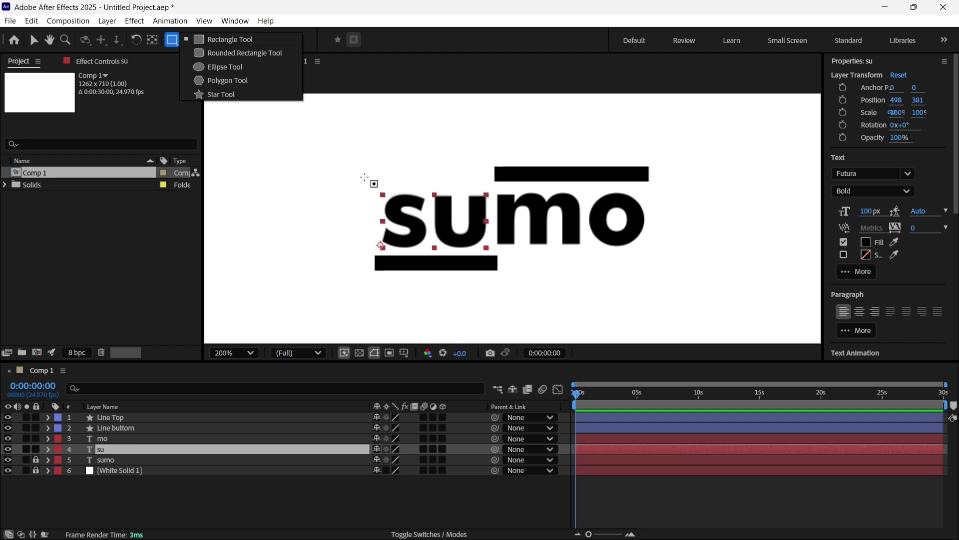
left_click_drag(369, 183, 495, 259)
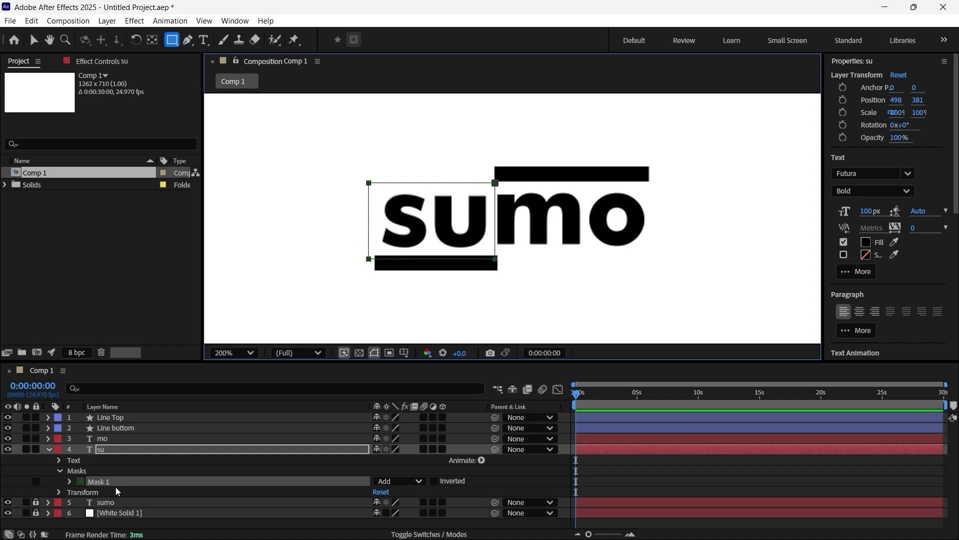
Step: Hide the faded "sumo" guide layer while keeping the white background solid visible
left_click(6, 514)
left_click(6, 514)
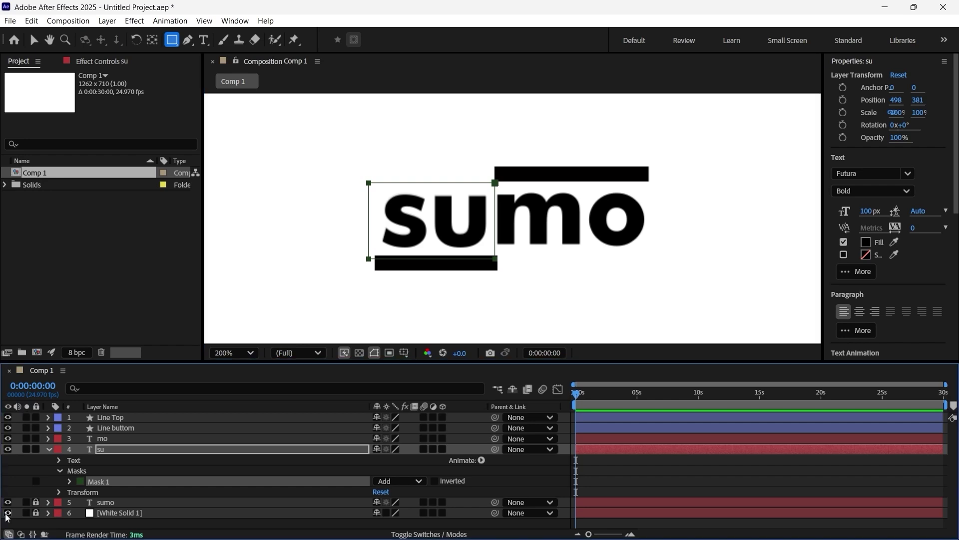
left_click(7, 521)
left_click(8, 501)
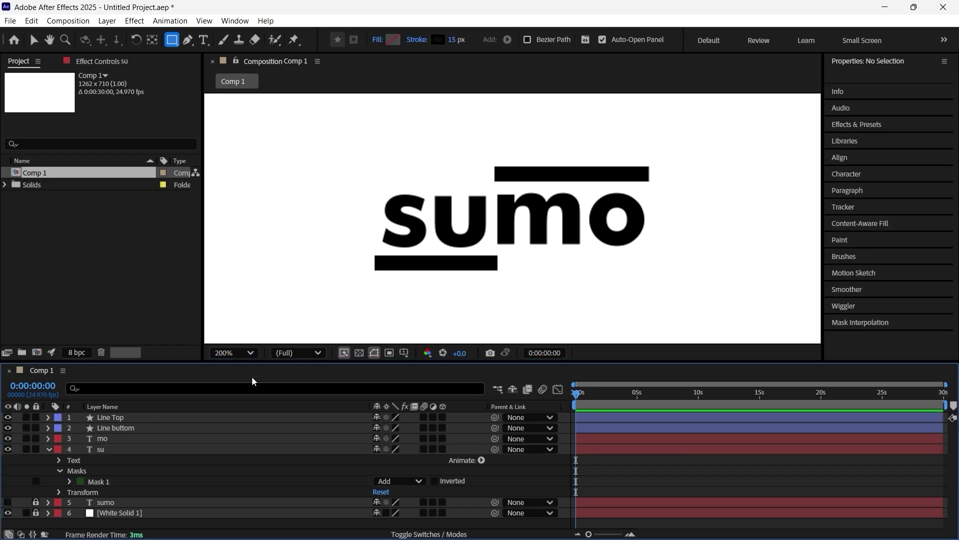
Step: Try moving the whole "su" layer down to a Y position of 460, and undo the move
left_click(604, 450)
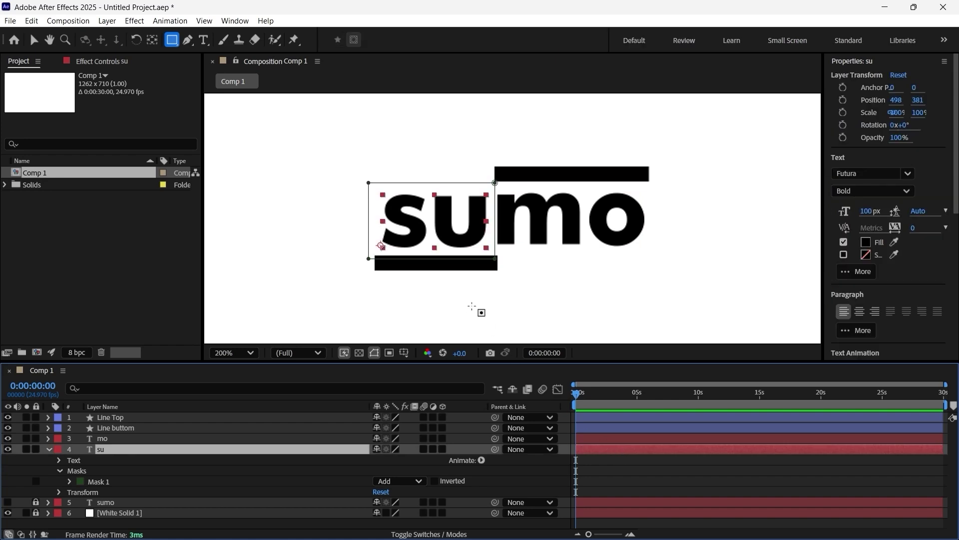
left_click(33, 40)
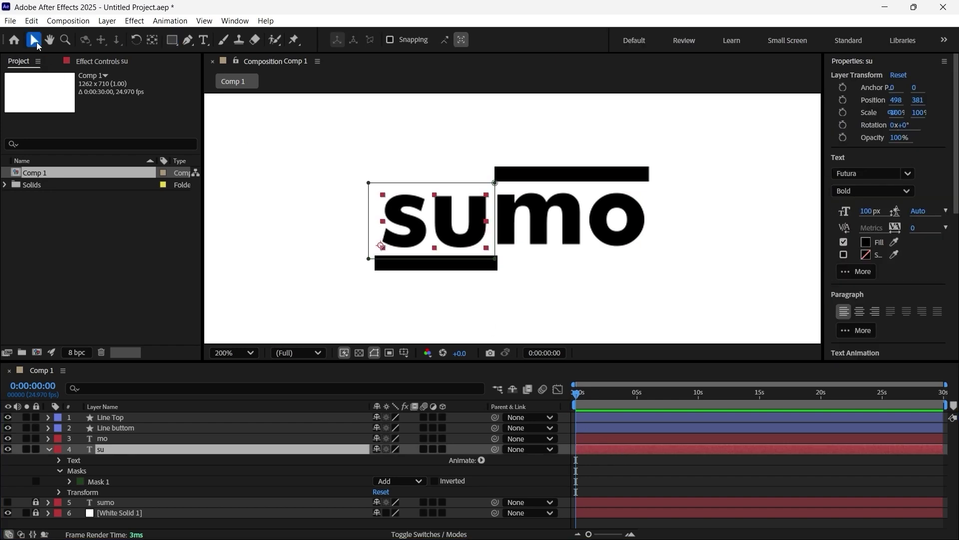
left_click(59, 460)
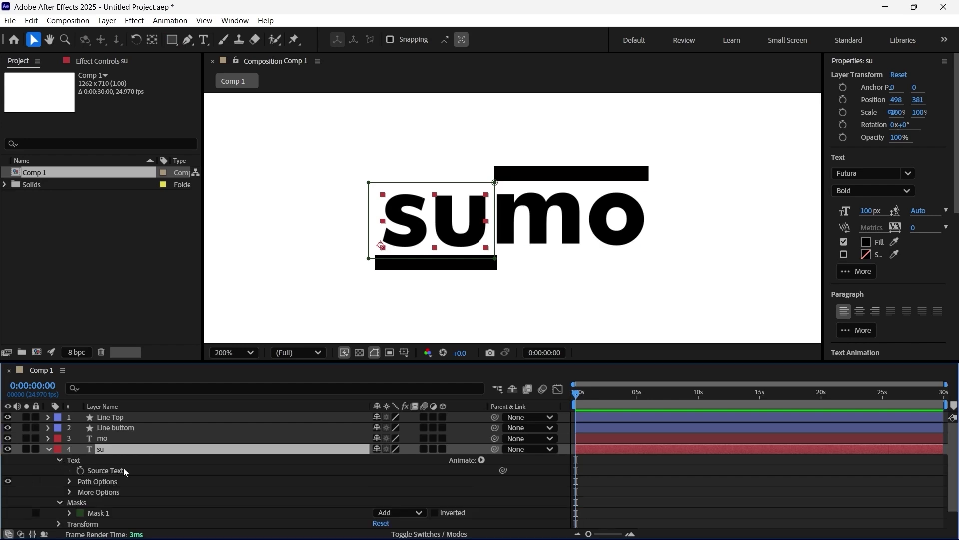
scroll(118, 479, "down", 2)
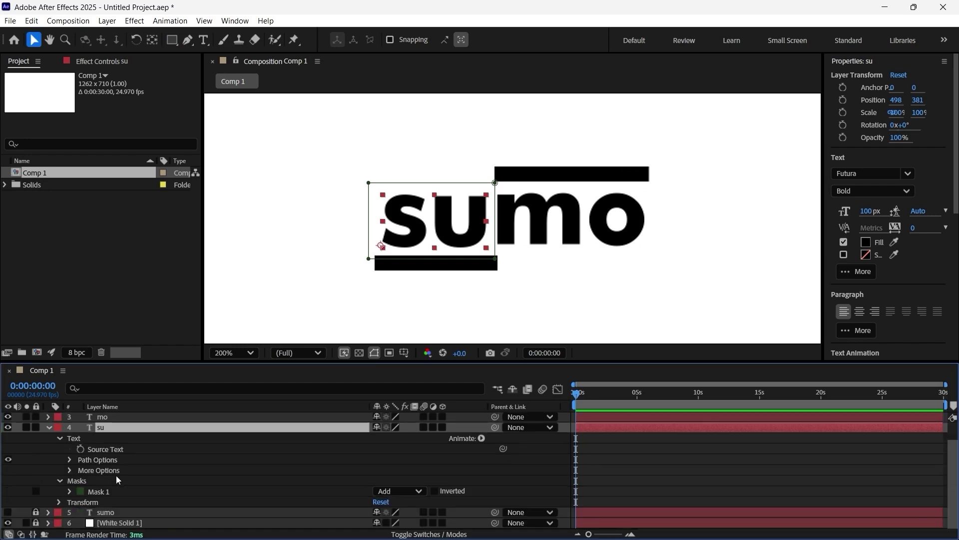
left_click(59, 502)
scroll(100, 499, "down", 5)
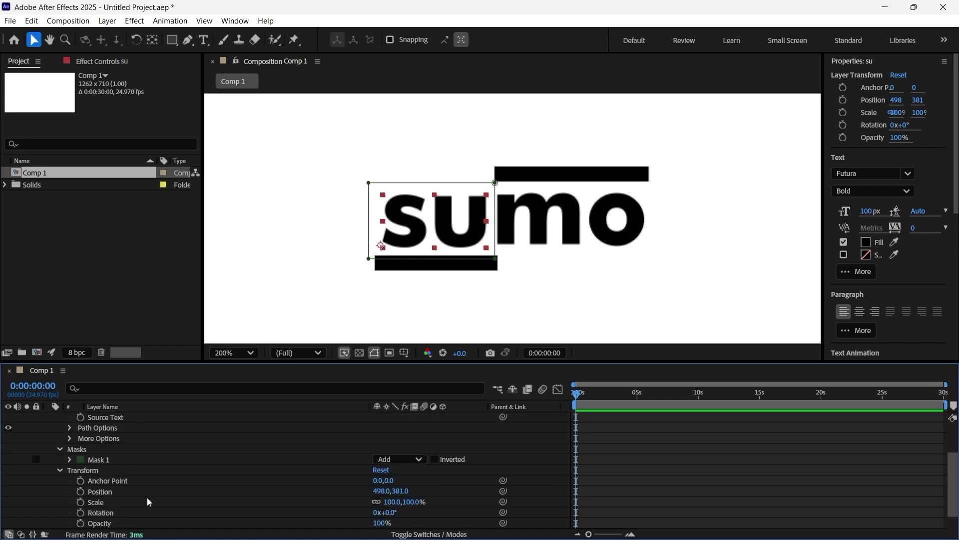
left_click_drag(402, 469, 473, 446)
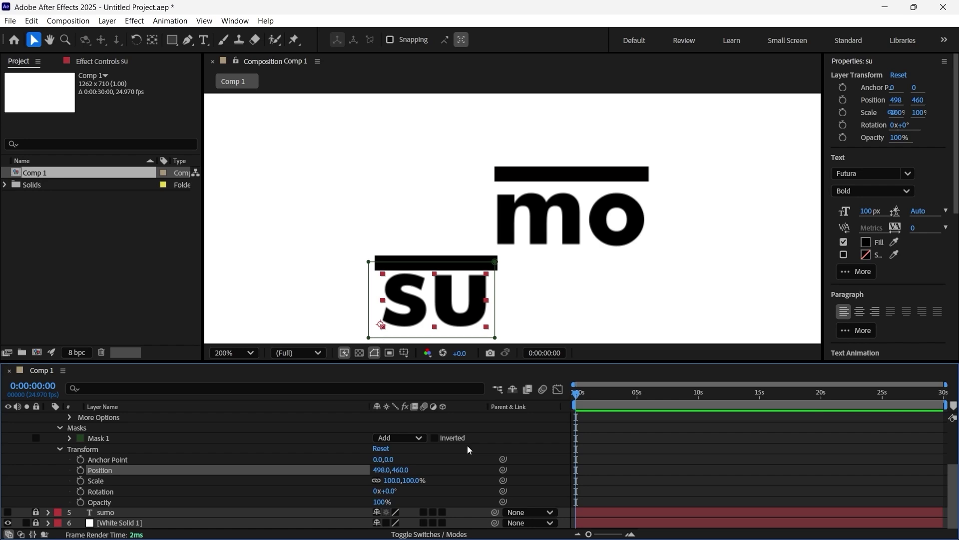
key("ctrl+z")
Step: Add a Position text animator to the "su" layer and set its first Position keyframe at 0 s
scroll(395, 465, "up", 3)
scroll(392, 474, "down", 3)
scroll(135, 458, "up", 3)
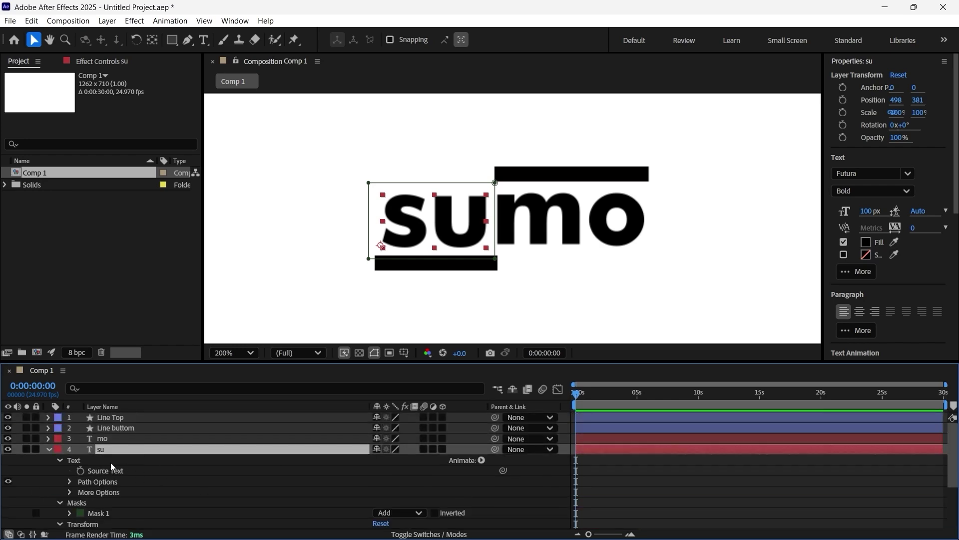
left_click(482, 461)
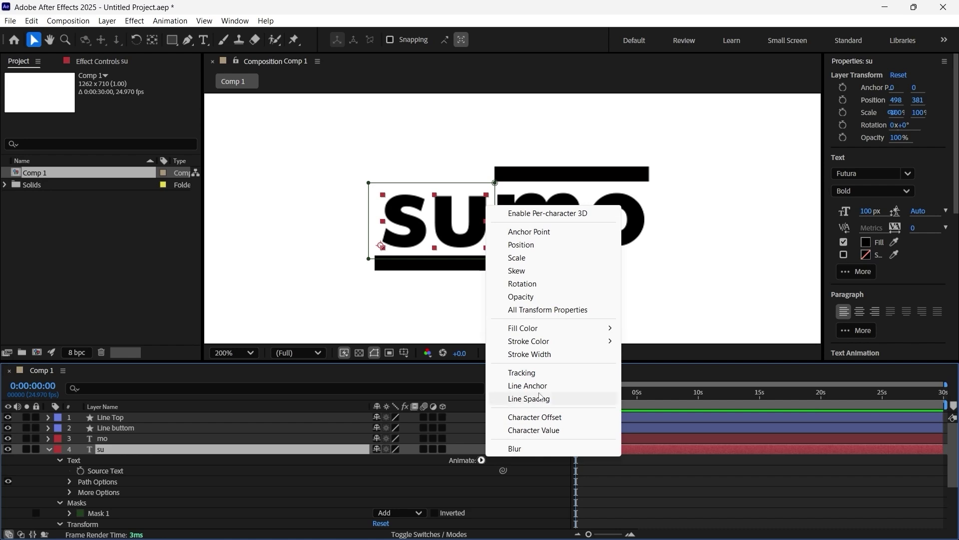
left_click(573, 248)
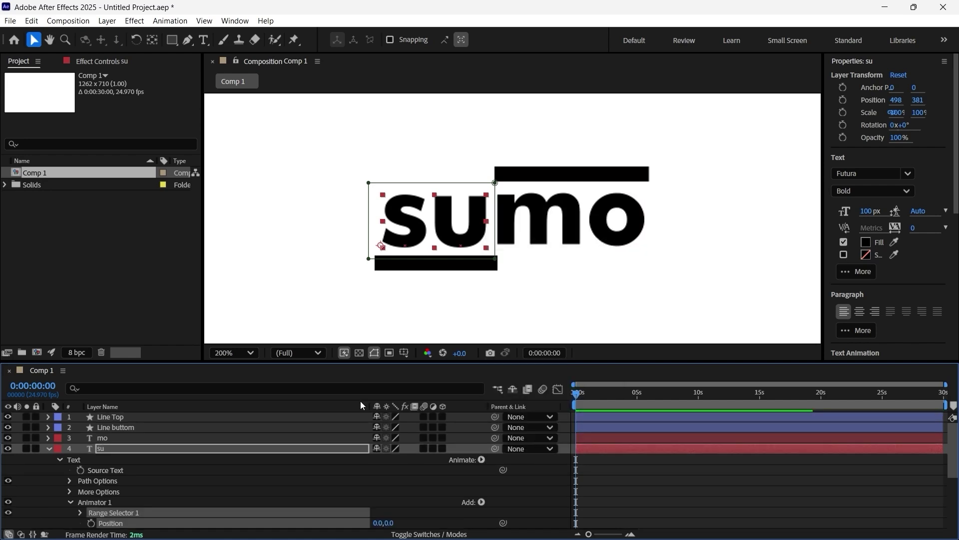
scroll(122, 507, "down", 2)
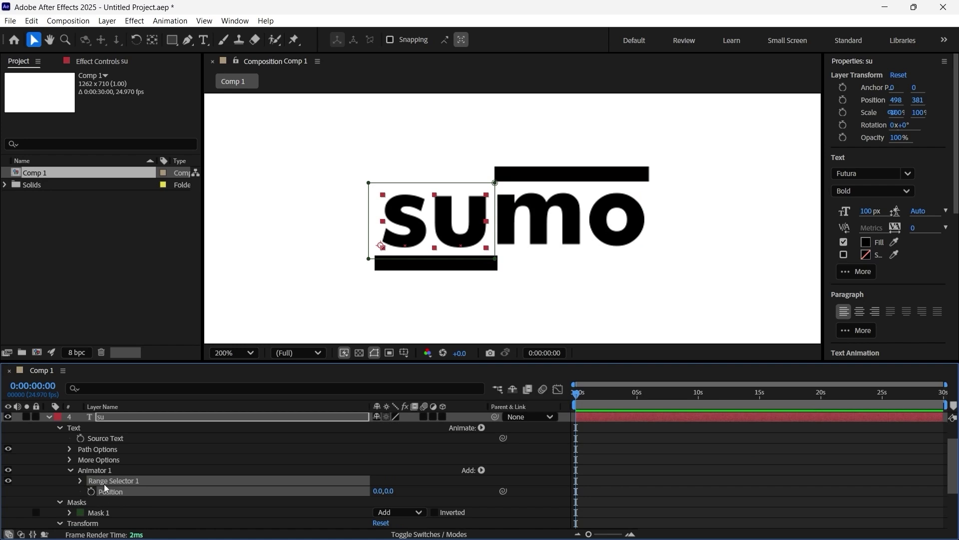
left_click(91, 492)
Step: Move the "su" animator's Position keyframe to frame 10 and return the playhead to the start
scroll(639, 460, "up", 5)
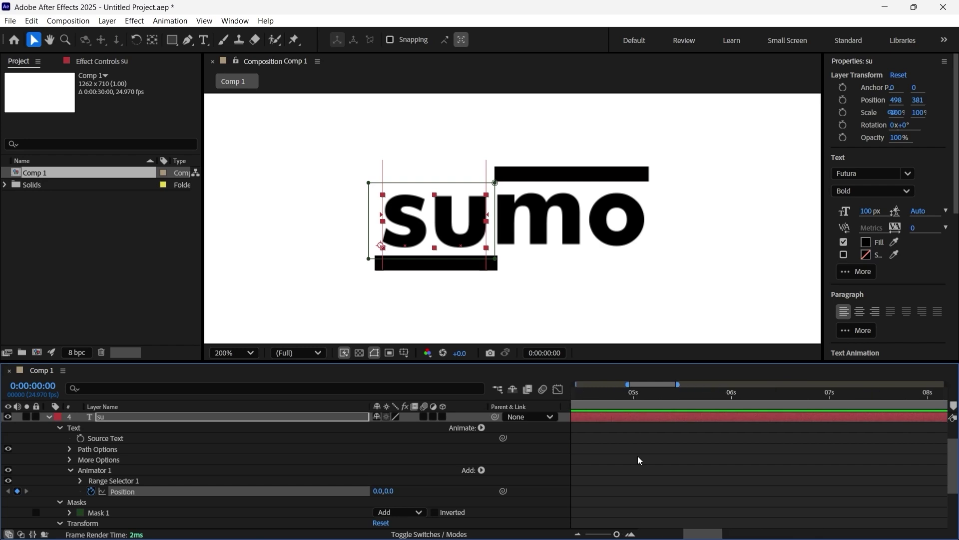
left_click_drag(705, 534, 623, 538)
scroll(603, 496, "up", 1)
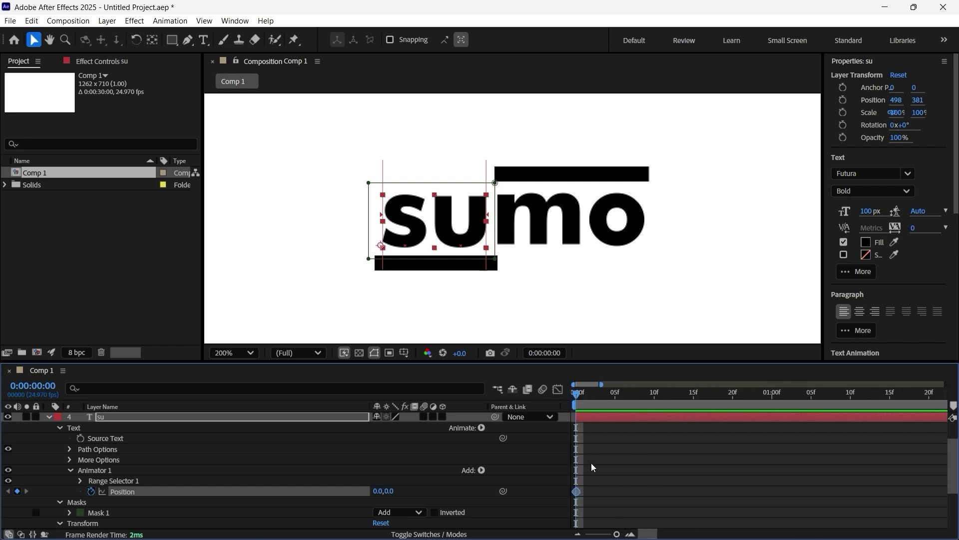
left_click_drag(577, 493, 657, 498)
left_click(655, 393)
left_click_drag(655, 394, 575, 411)
Step: Set the "su" animator's Position to 0, 75 at frame 0 so the letters start below the mask
scroll(228, 471, "down", 3)
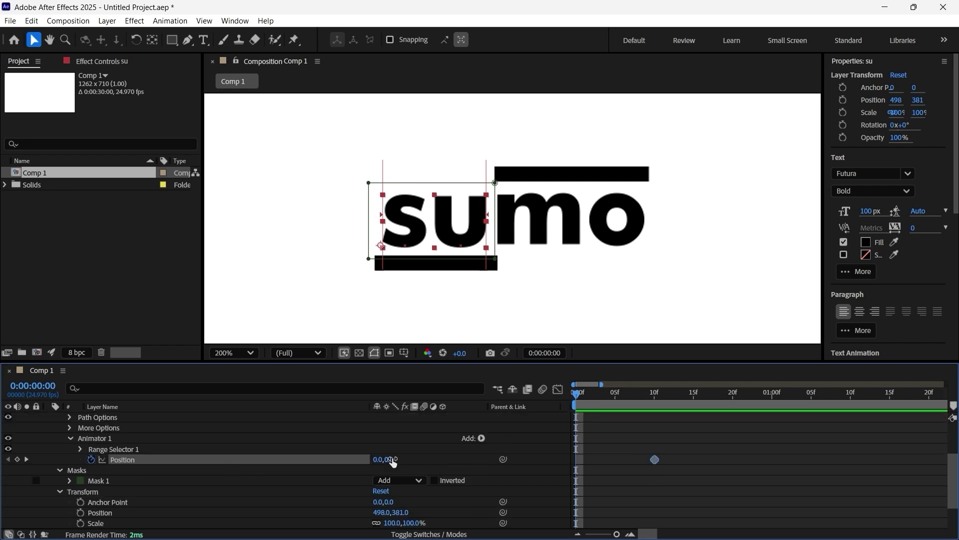
left_click_drag(391, 458, 453, 442)
left_click(707, 473)
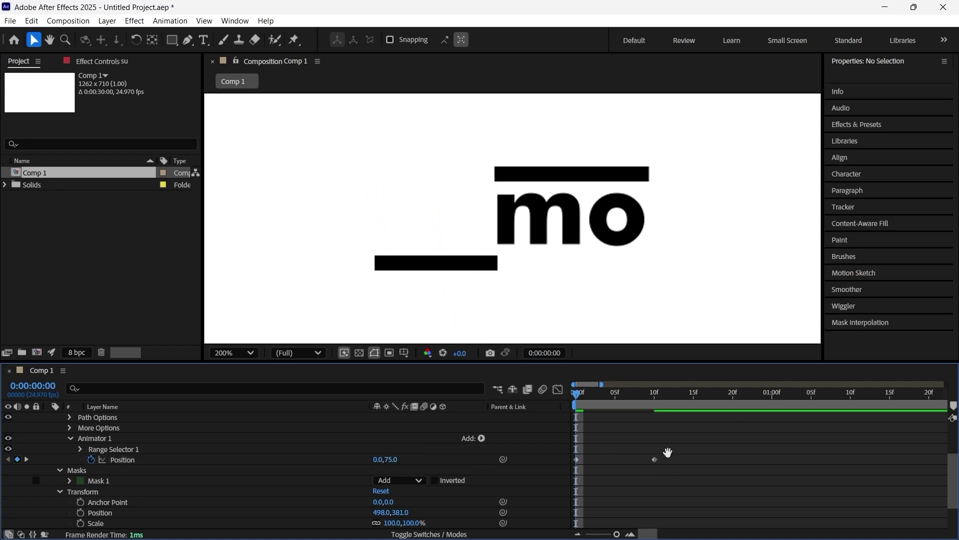
Step: Preview the "su" reveal animation and return the playhead to the start
key("space")
left_click(622, 398)
key("space")
key("space")
left_click_drag(623, 395, 555, 404)
Step: Apply Easy Ease to both "su" Position keyframes, preview the eased motion and return to frame 0
left_click_drag(726, 458, 565, 470)
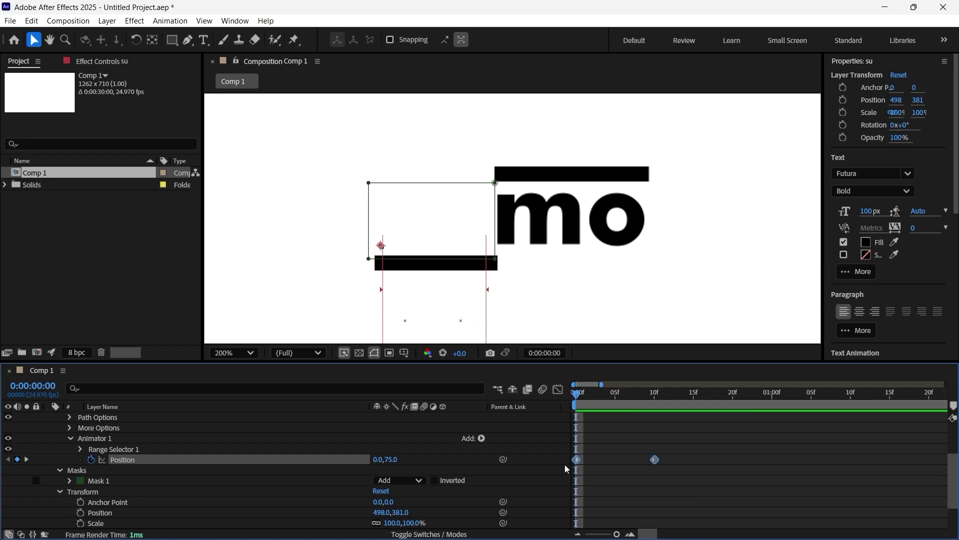
key("F9")
left_click(703, 460)
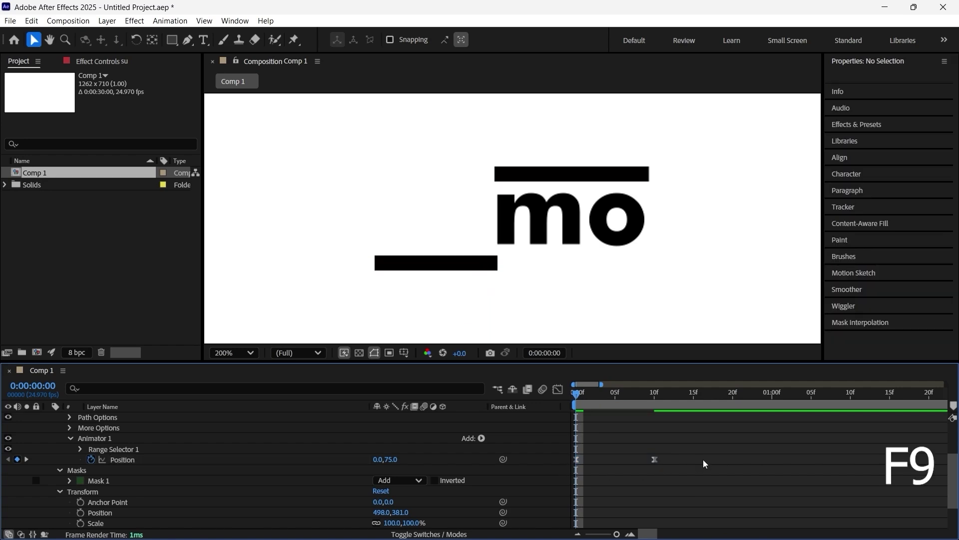
key("space")
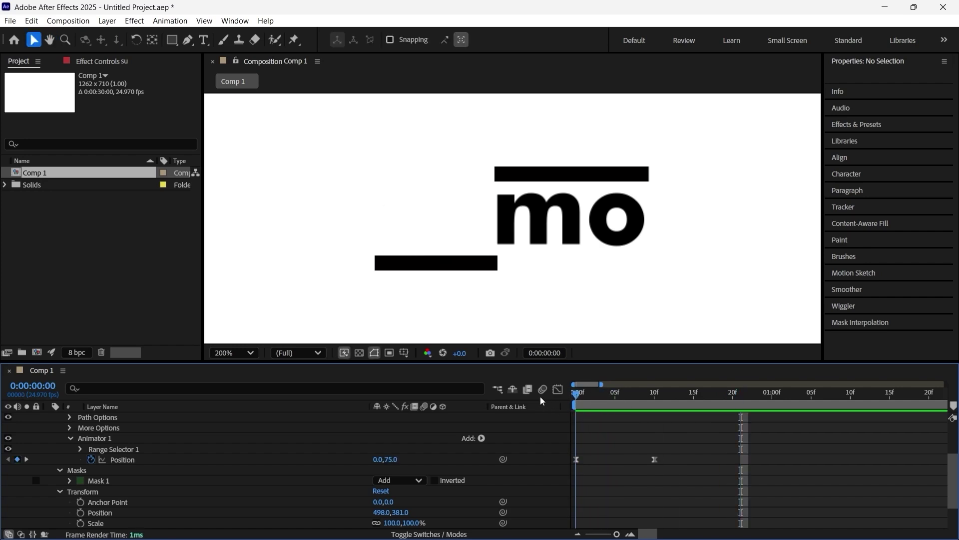
key("space")
key("space")
left_click_drag(600, 393, 574, 393)
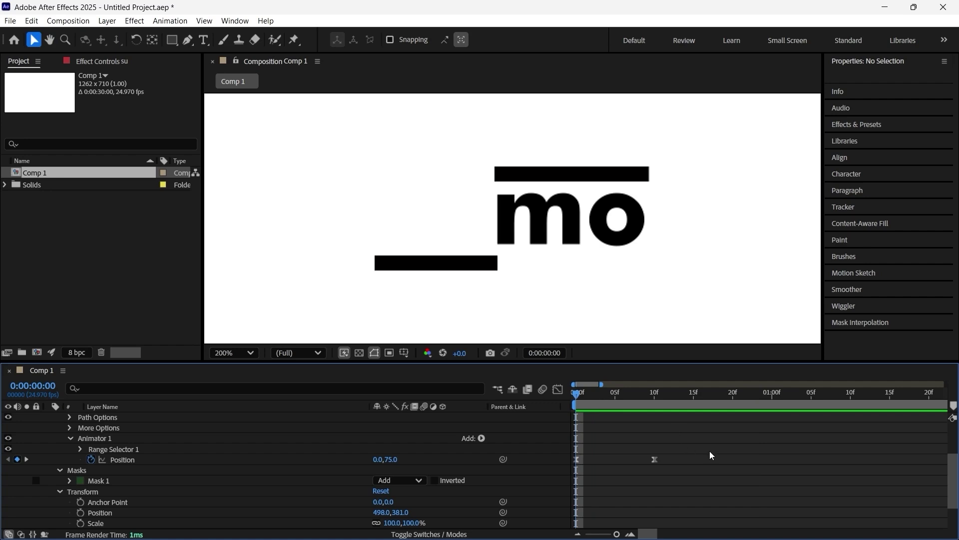
Step: Open the "su" Position keyframes in the Graph Editor and check that the speed graph is the graph type in use
left_click_drag(711, 443, 568, 472)
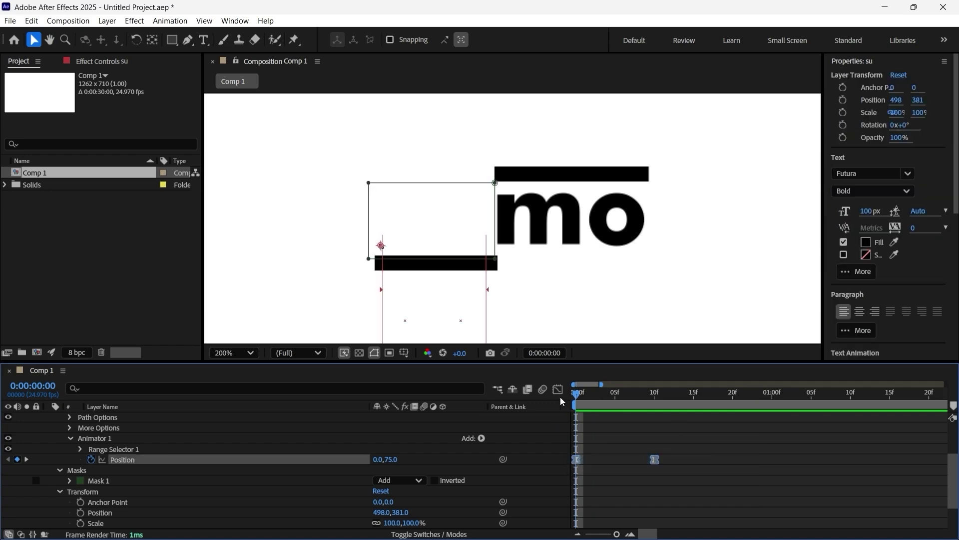
left_click(558, 390)
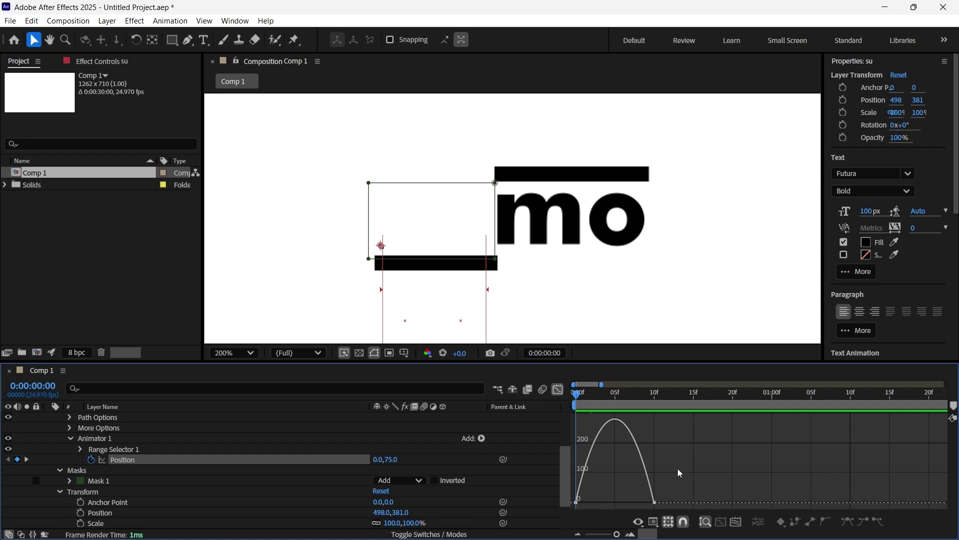
left_click(653, 522)
left_click(653, 521)
left_click(653, 522)
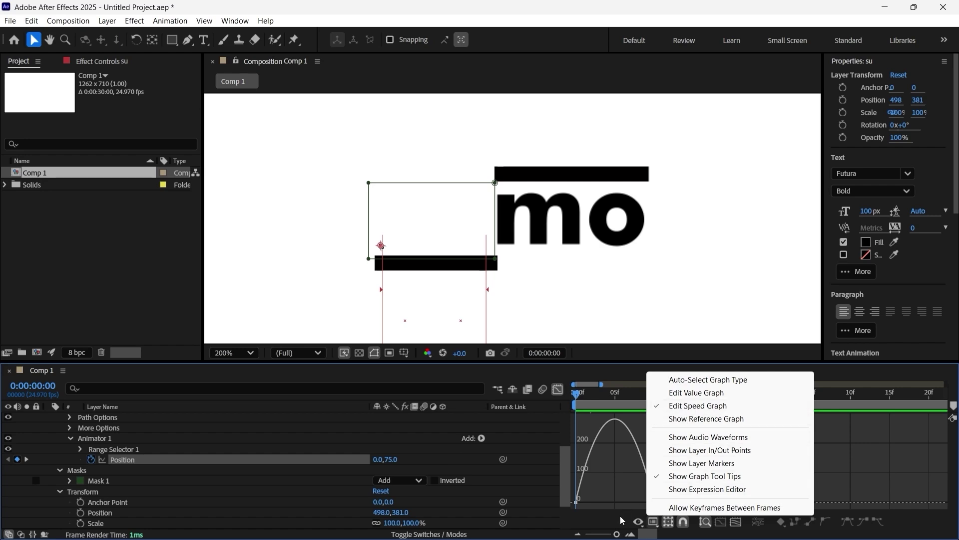
left_click(616, 529)
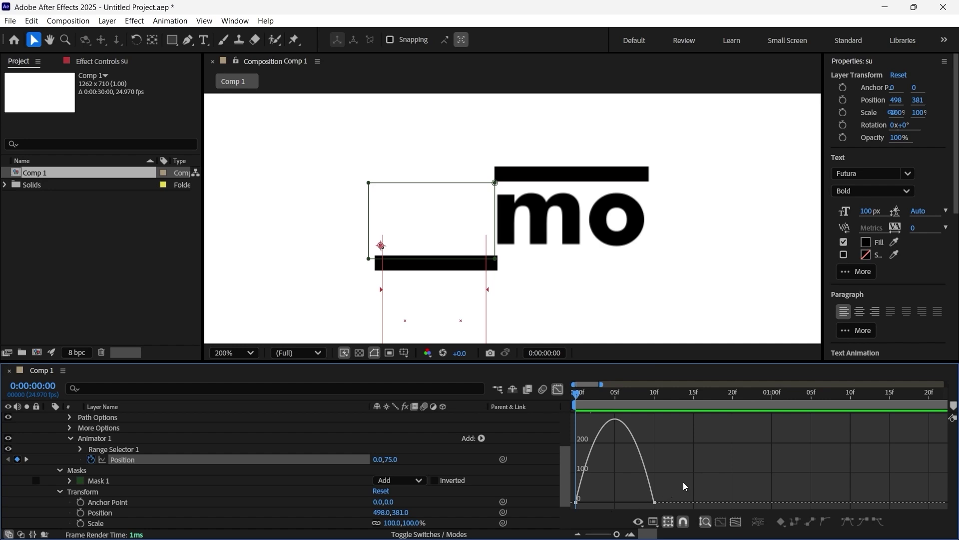
Step: Reshape the "su" speed curve to peak right at the start and slow gradually toward frame 10, preview it and leave the Graph Editor
left_click_drag(698, 474, 632, 505)
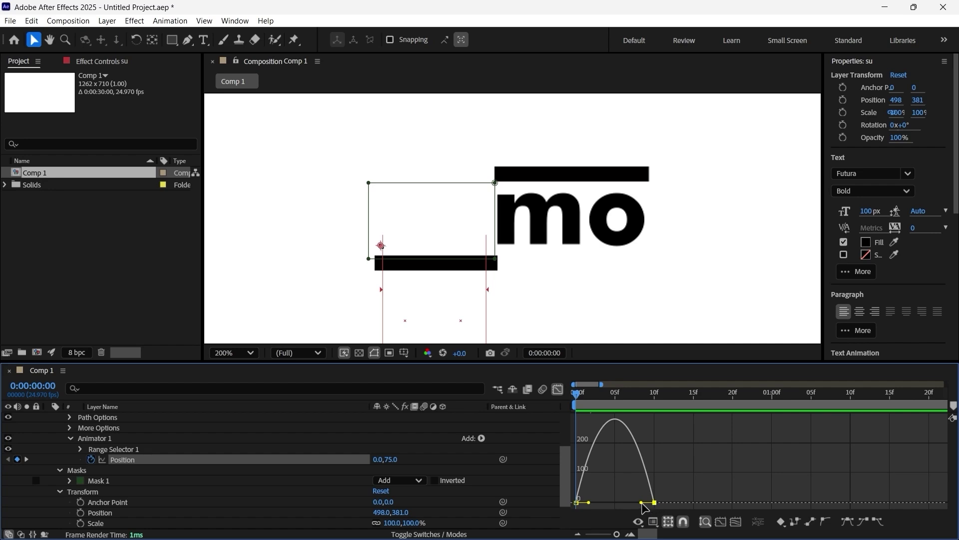
left_click_drag(641, 504, 580, 504)
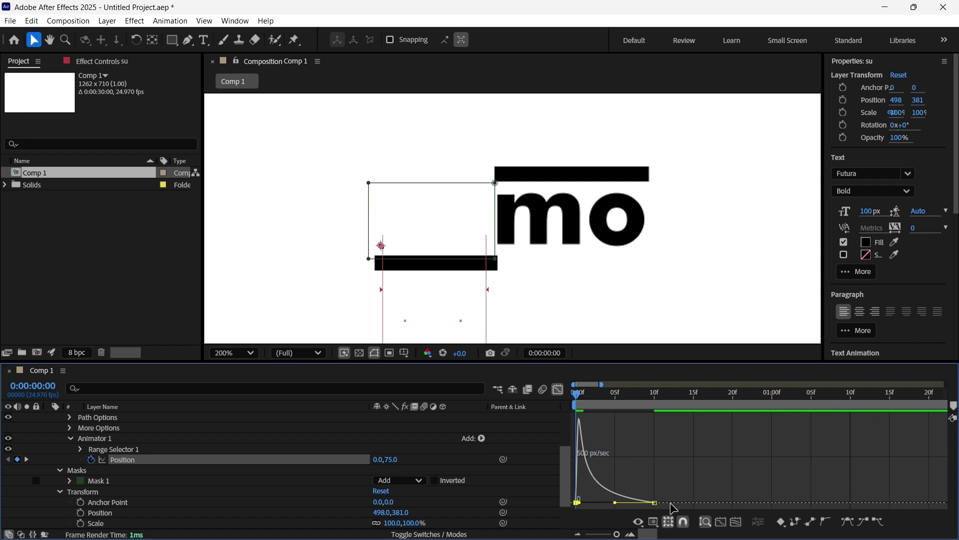
key("space")
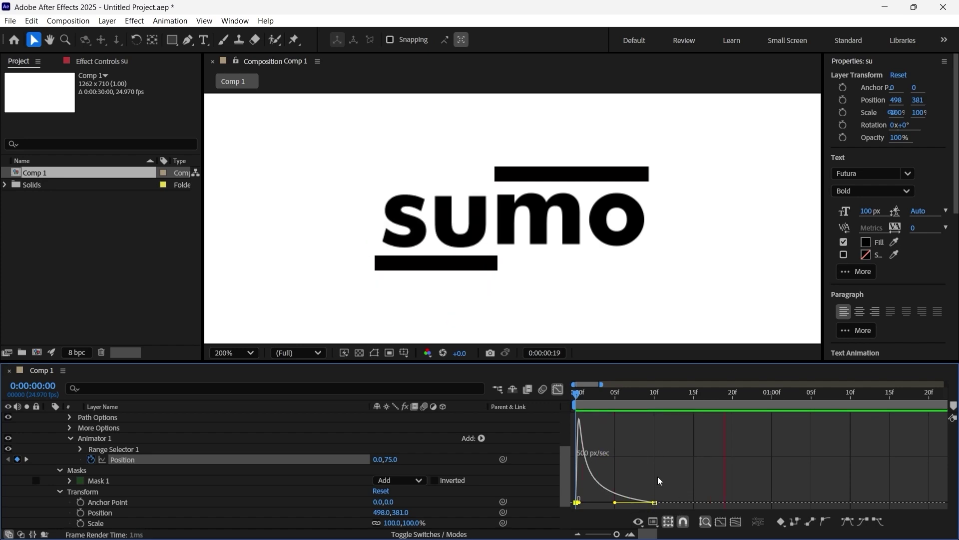
key("space")
left_click(559, 389)
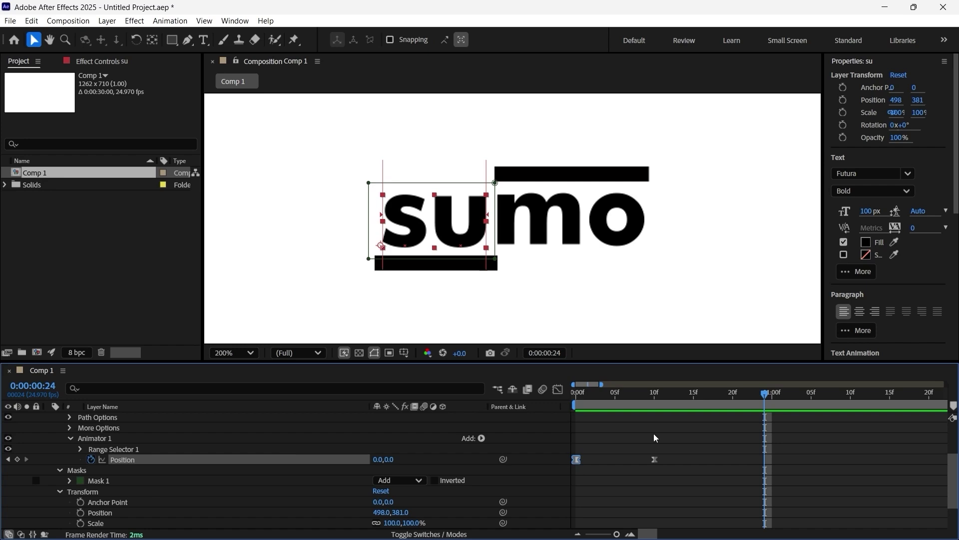
Step: At frame 0, draw a rectangular mask on the "mo" text layer, from inside the line above to just under the letters
scroll(644, 440, "up", 3)
left_click(624, 438)
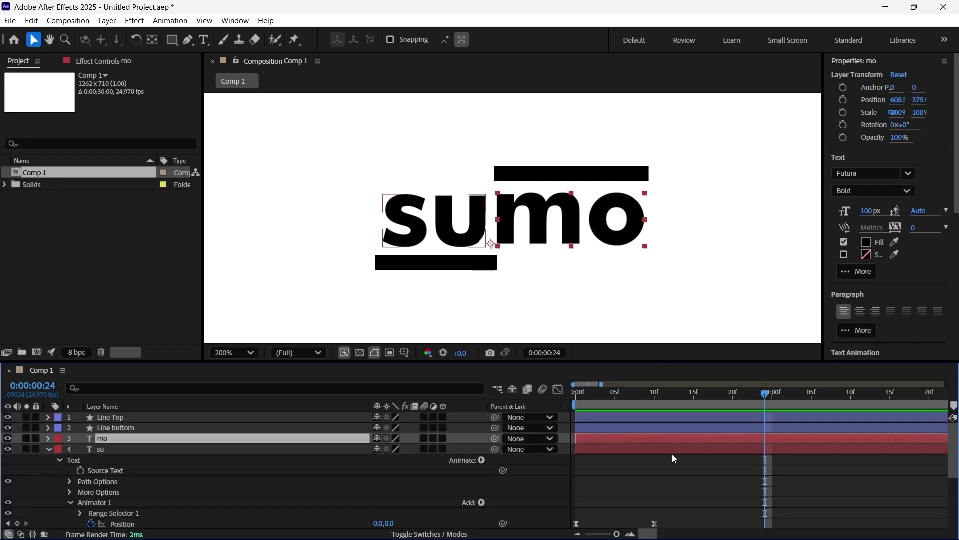
left_click(706, 469)
left_click(647, 437)
left_click_drag(596, 391, 567, 391)
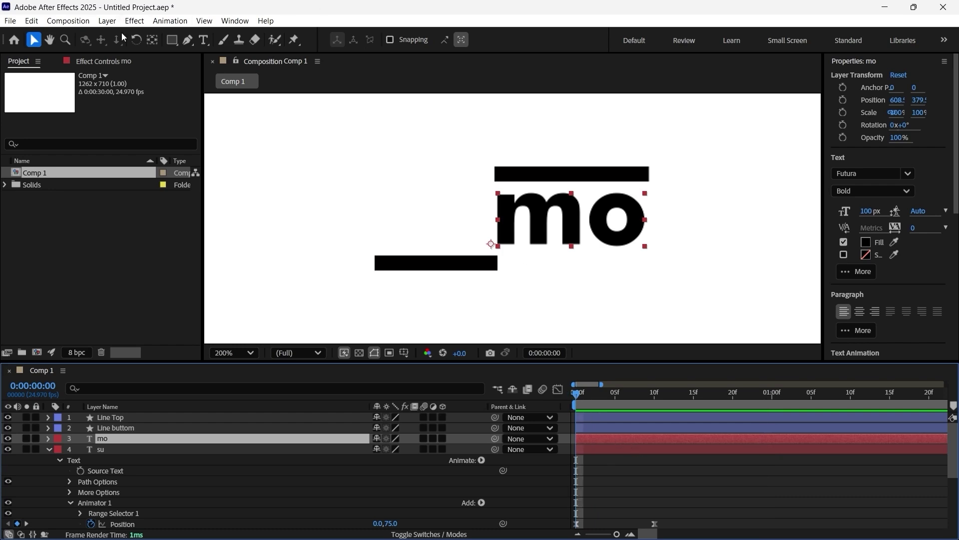
left_click(172, 40)
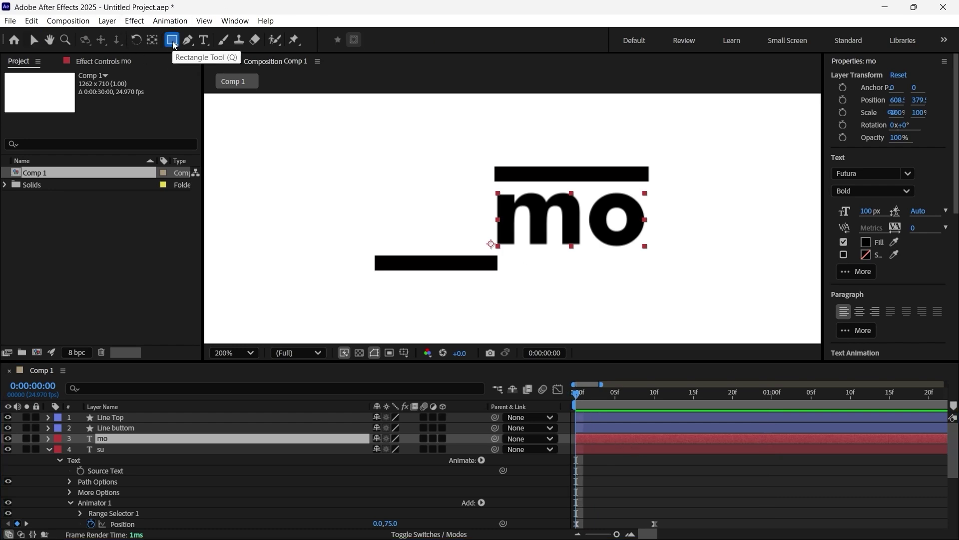
left_click_drag(492, 177, 650, 251)
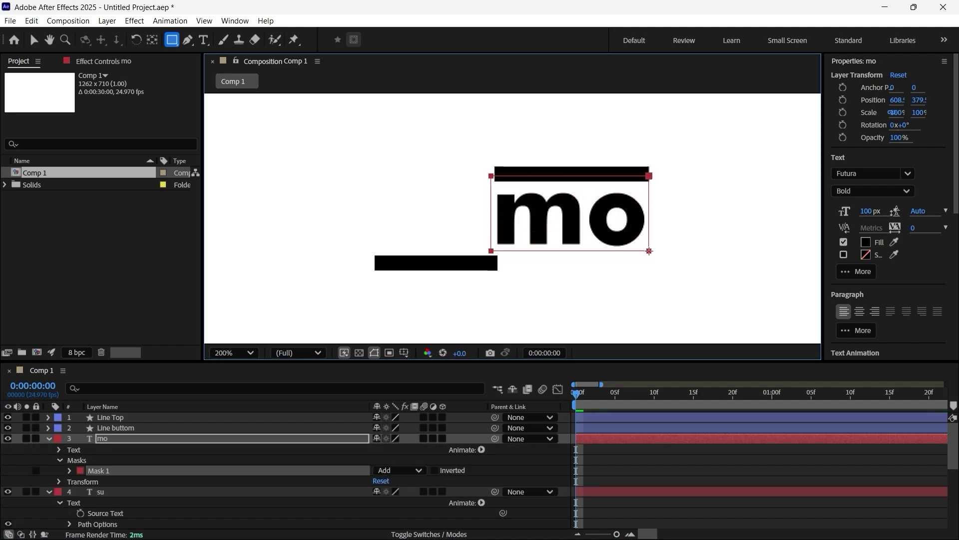
Step: Add a Position text animator to "mo" with a keyframe at frame 0, and show only the keyframed properties of "mo" and "su"
left_click(481, 449)
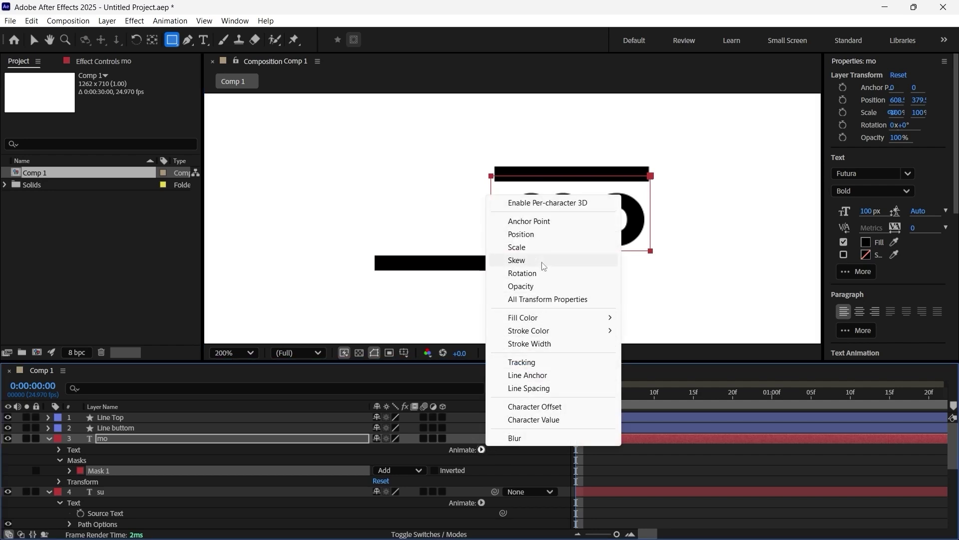
left_click(521, 234)
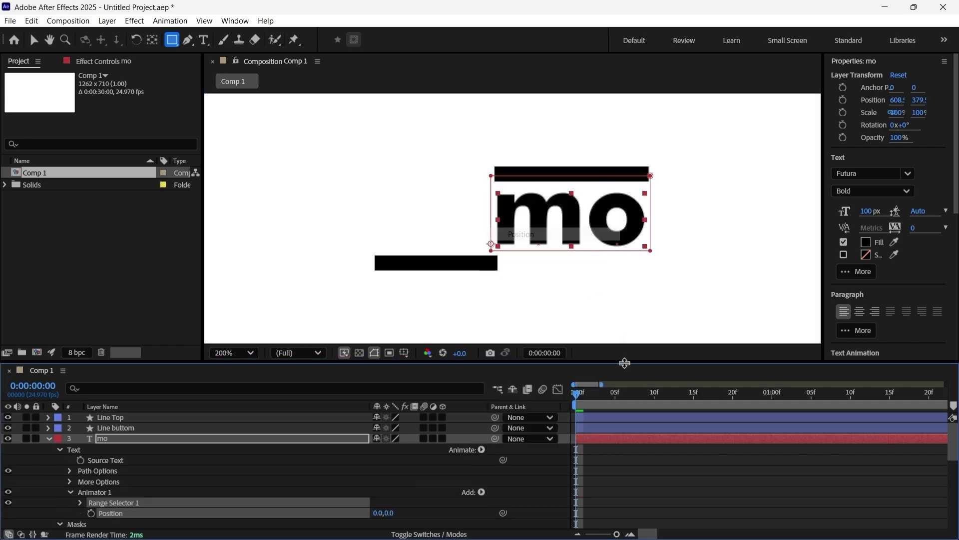
left_click(92, 513)
scroll(661, 454, "down", 1)
scroll(661, 454, "up", 1)
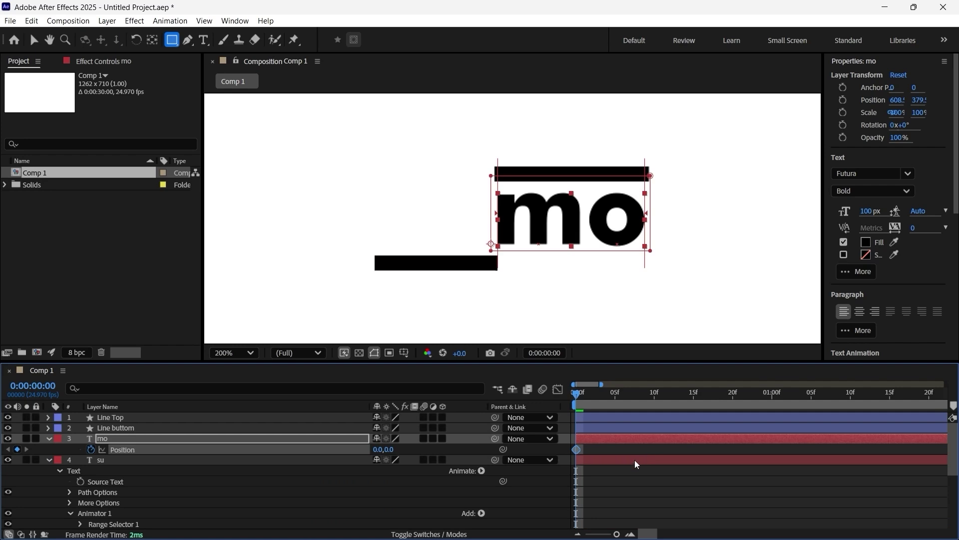
left_click(638, 461)
key("u")
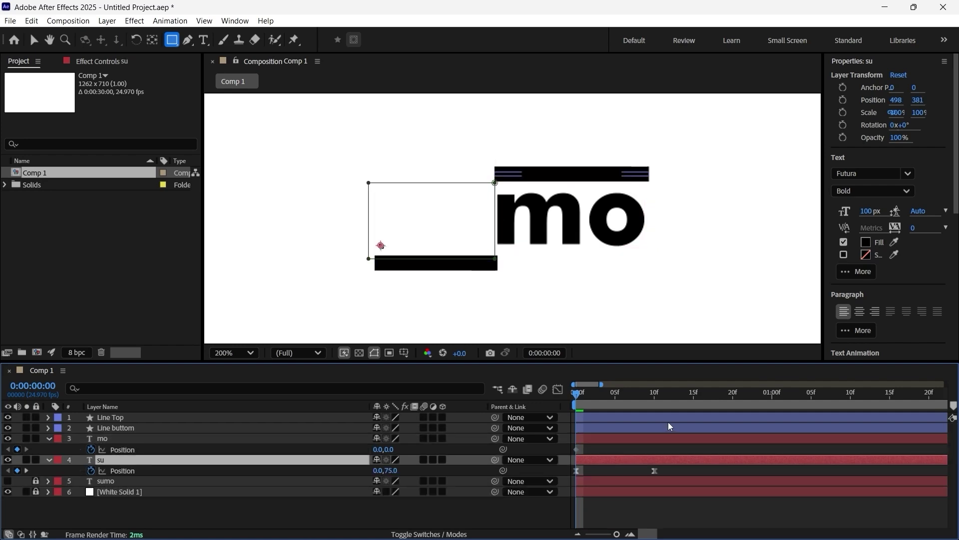
Step: Move the "mo" Position keyframe to frame 10 and set the animator's Position to 0, -94 at frame 0
left_click_drag(578, 450, 654, 450)
left_click_drag(391, 449, 321, 458)
left_click(671, 453)
Step: Apply Easy Ease to both "mo" Position keyframes and open their speed graph in the Graph Editor
left_click_drag(669, 449, 572, 452)
key("F9")
left_click(557, 390)
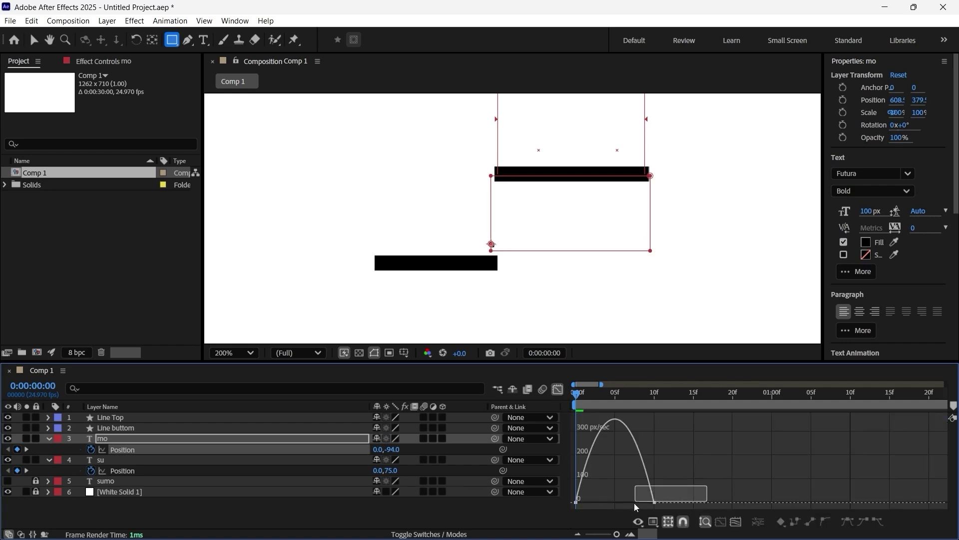
Step: Reshape the "mo" Position speed curve to start fast and slow down towards frame 10, close the Graph Editor and preview the animation
left_click_drag(642, 506, 562, 505)
left_click(558, 390)
left_click(673, 513)
key("space")
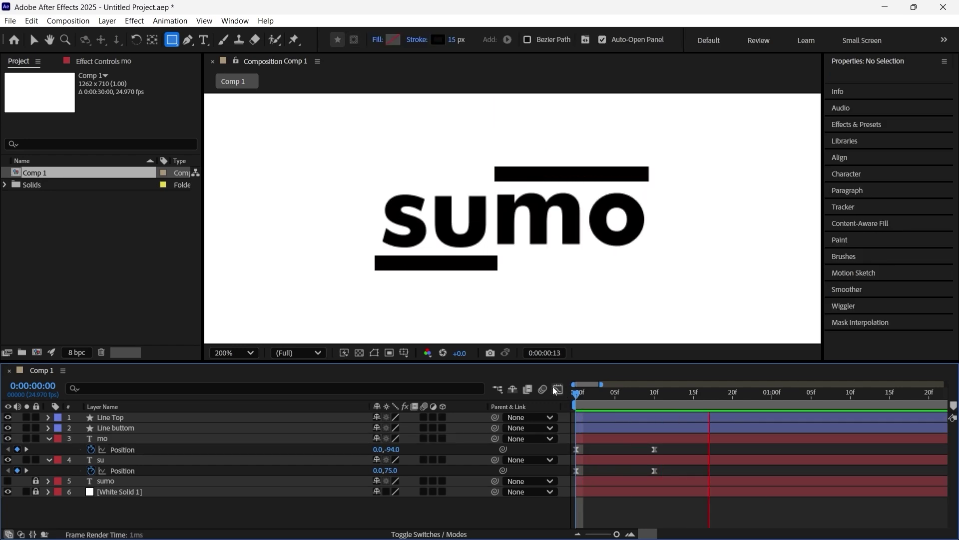
key("space")
key("Home")
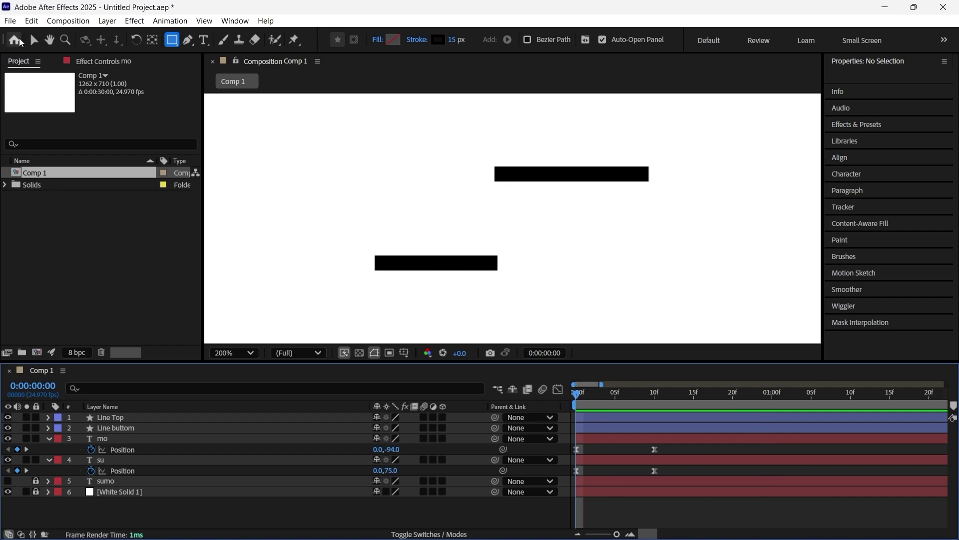
Step: With the Selection tool, shift the "mo" and "su" layers together so that both start at frame 15
left_click(33, 40)
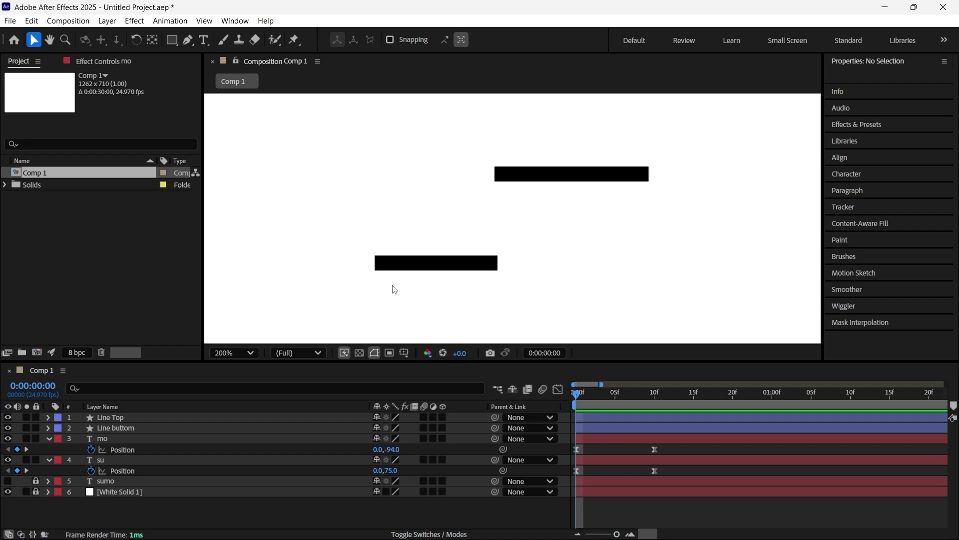
left_click(616, 441)
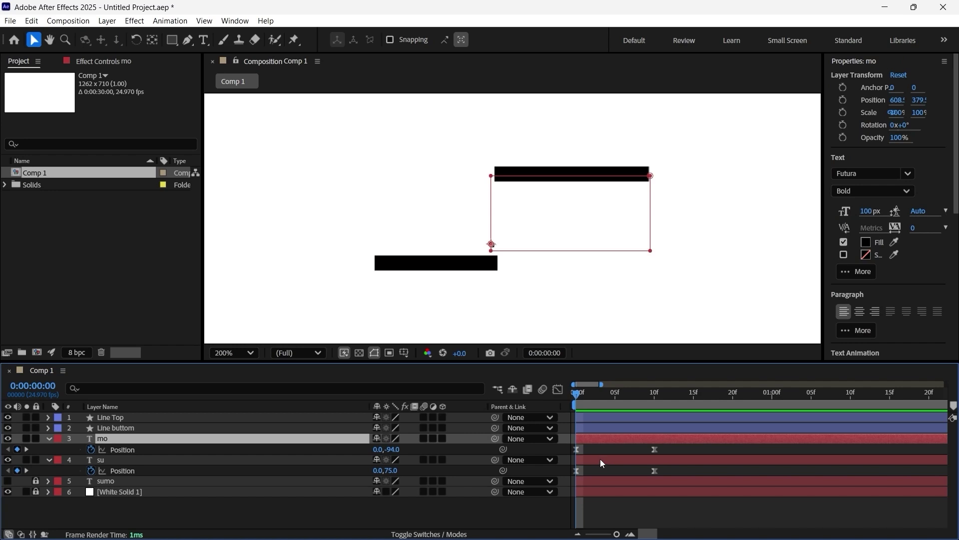
left_click(599, 458, "shift")
left_click_drag(595, 443, 710, 441)
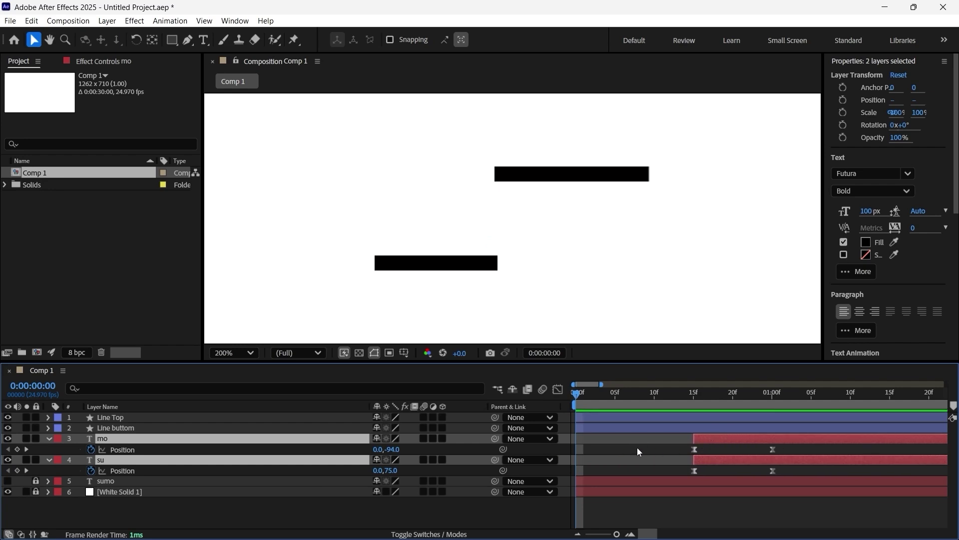
Step: Add Trim Paths to the "Line buttom" shape layer and expand its properties
left_click(600, 427)
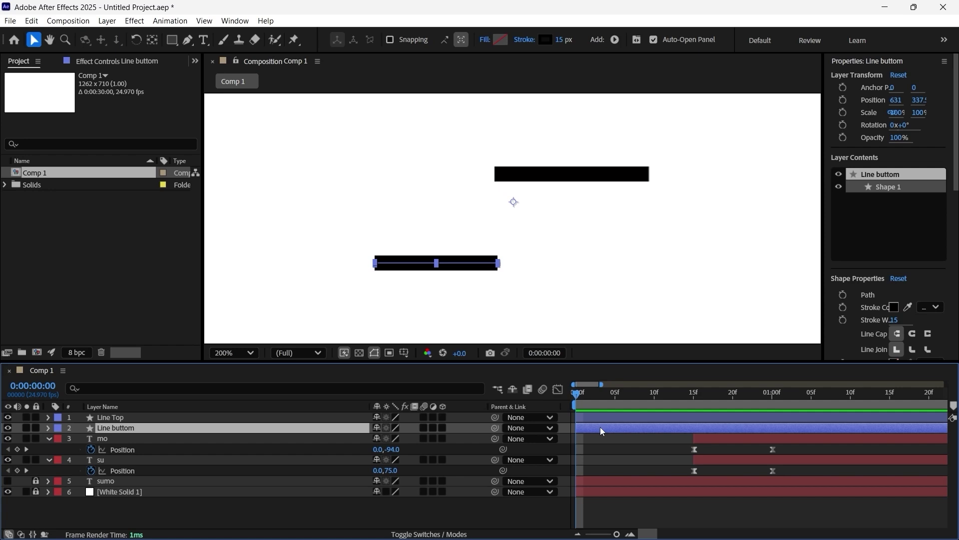
left_click(49, 428)
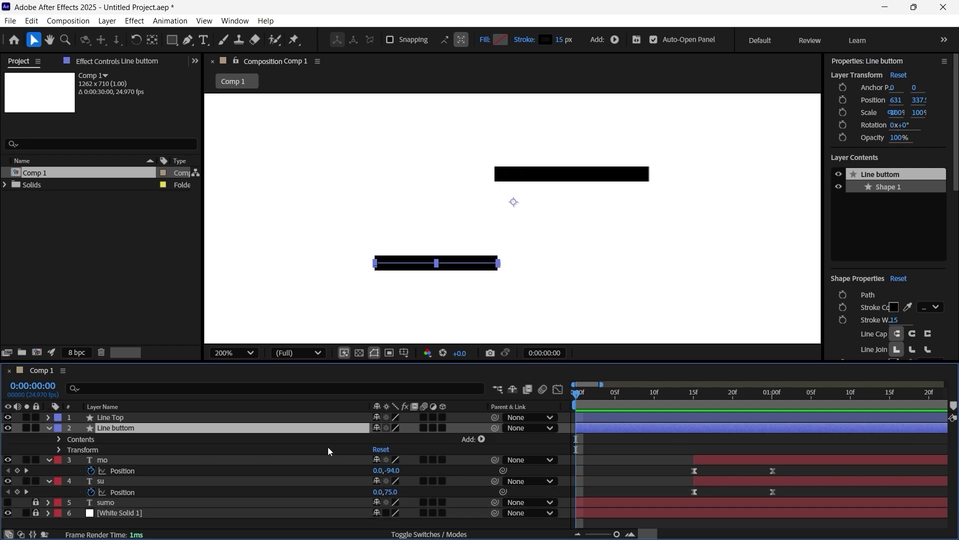
left_click(484, 439)
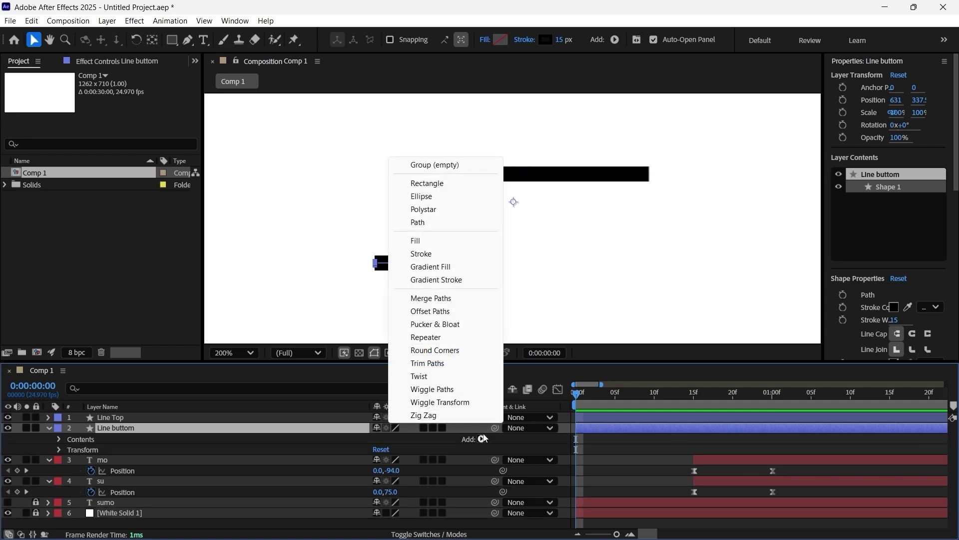
left_click(456, 369)
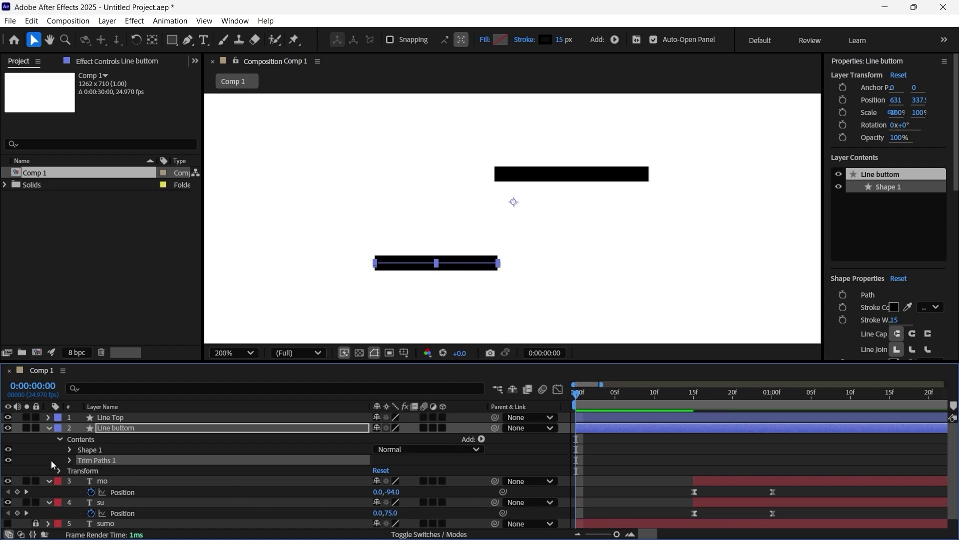
left_click(69, 460)
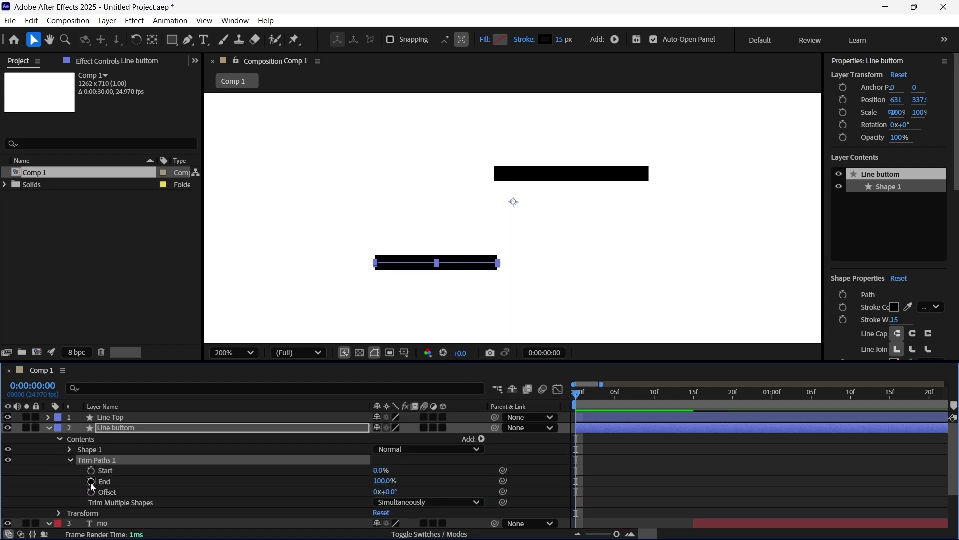
Step: Keyframe the Trim Paths End of "Line buttom" at 0% on frame 0 and 100% on frame 10
left_click_drag(381, 483, 277, 485)
left_click(90, 482)
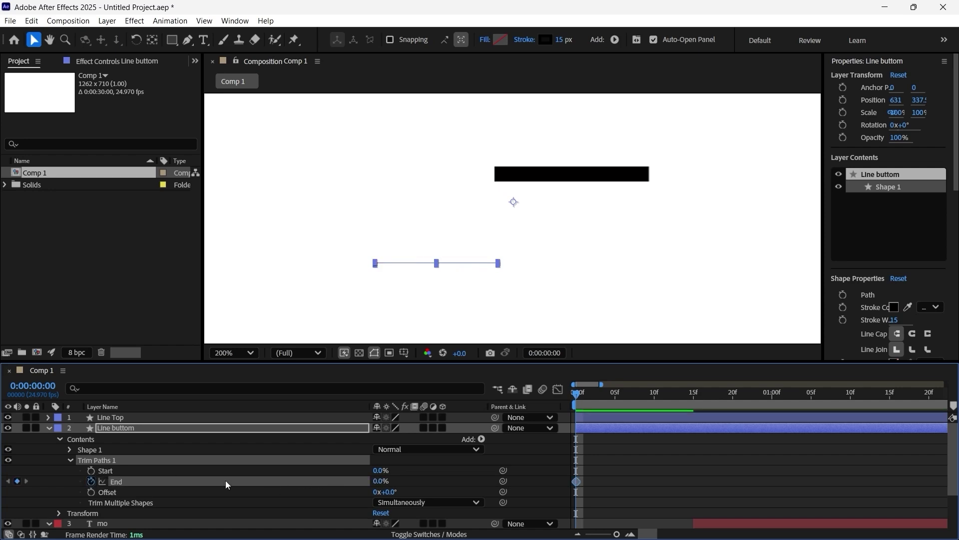
left_click(659, 410)
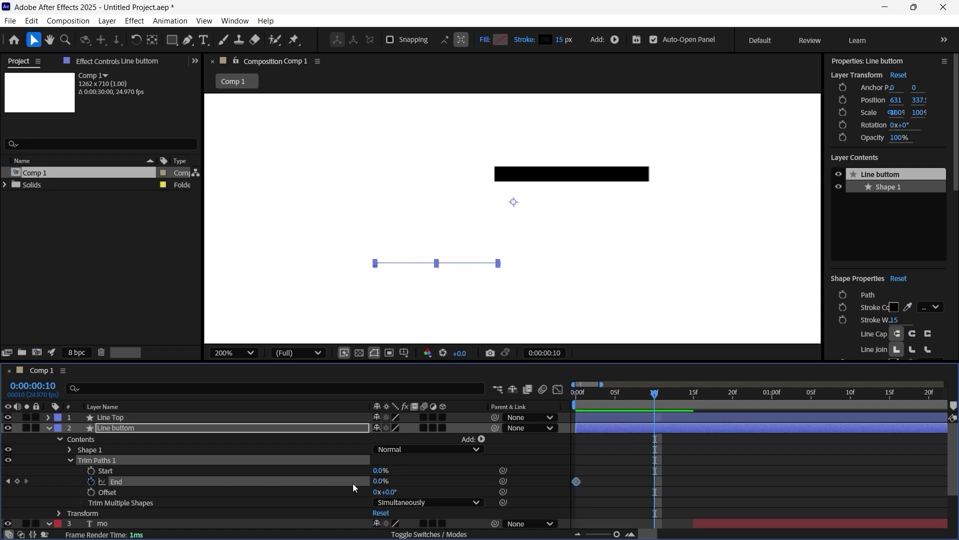
left_click_drag(389, 484, 478, 479)
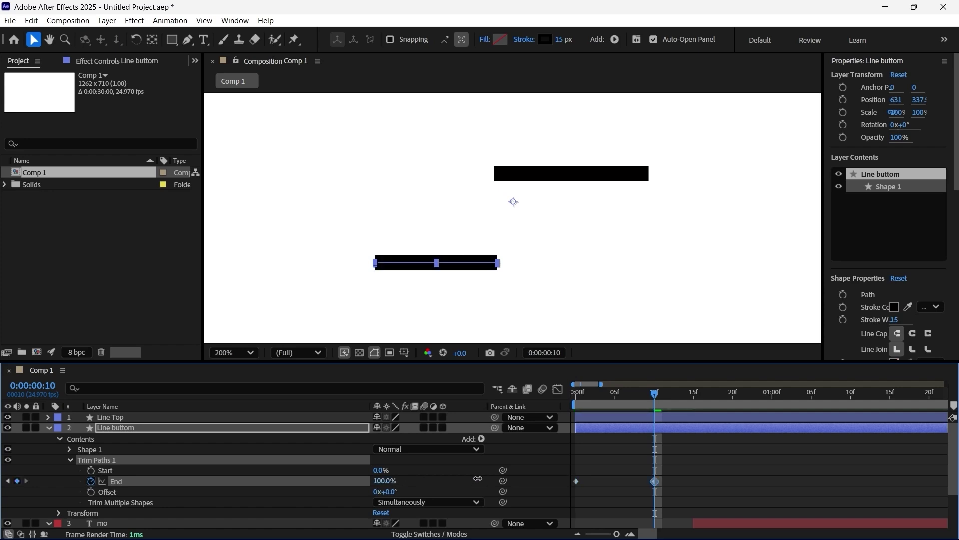
Step: Copy both Trim Paths End keyframes of "Line buttom" and paste them onto the "Line Top" layer at frame 0
left_click_drag(675, 481, 574, 488)
left_click(599, 416)
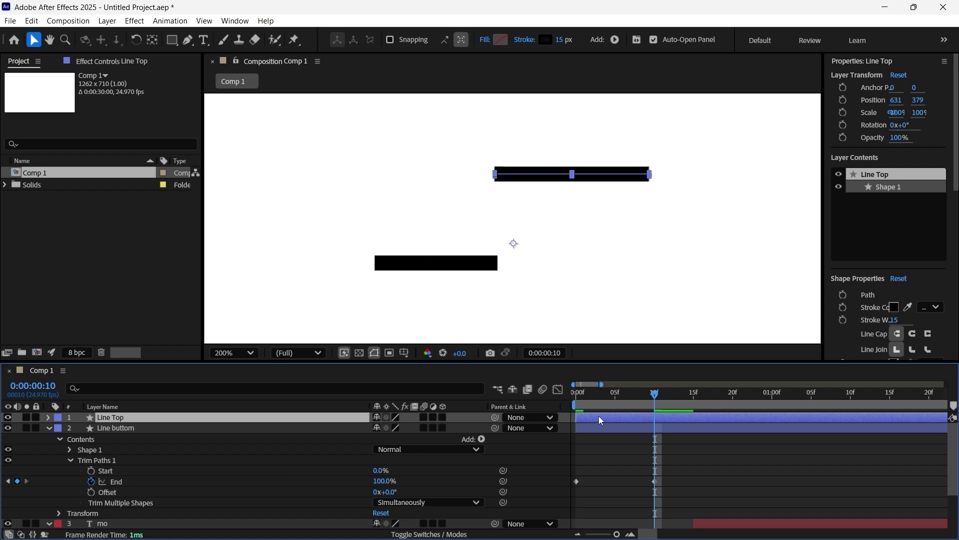
left_click_drag(589, 398, 568, 398)
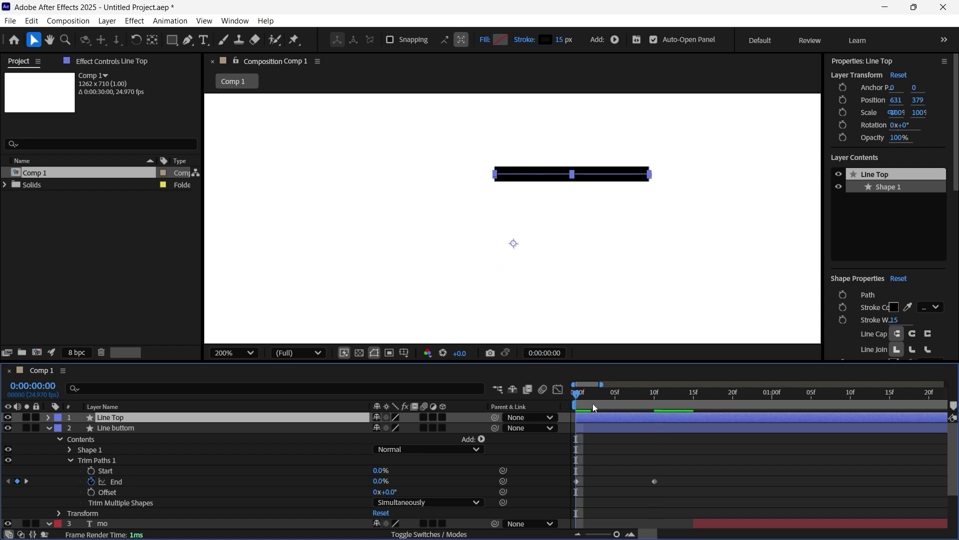
key("ctrl+v")
key("ctrl+v")
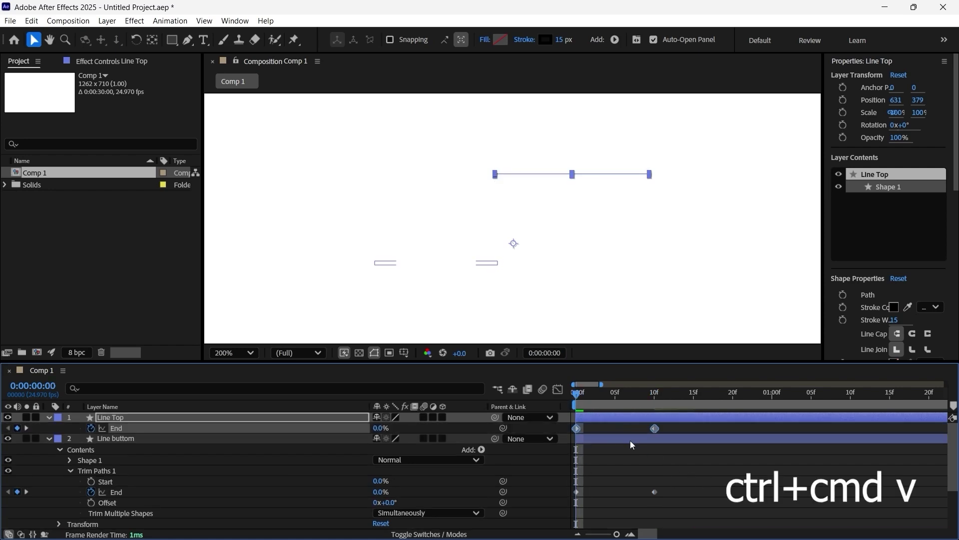
Step: Show only the keyframed properties of "Line buttom" and preview the lines drawing on
left_click(627, 443)
key("u")
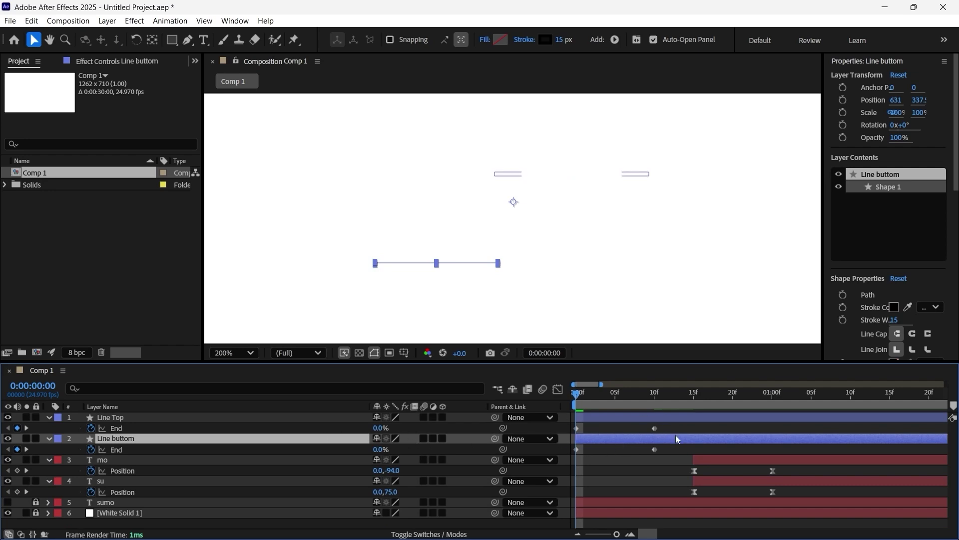
key("space")
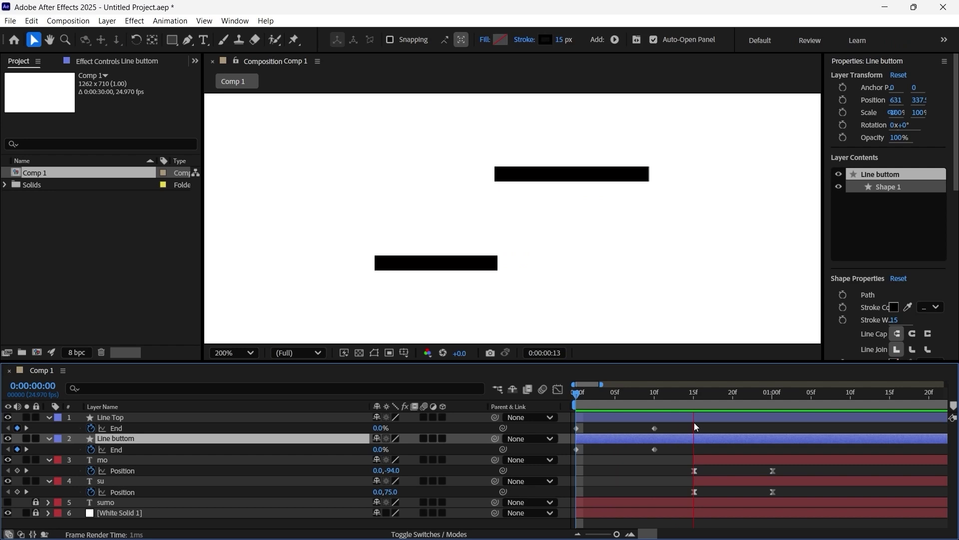
key("space")
Step: Apply Easy Ease to the End keyframes of both lines, reshape their speed graph to start fast and end slowly, and preview
left_click_drag(679, 425, 574, 462)
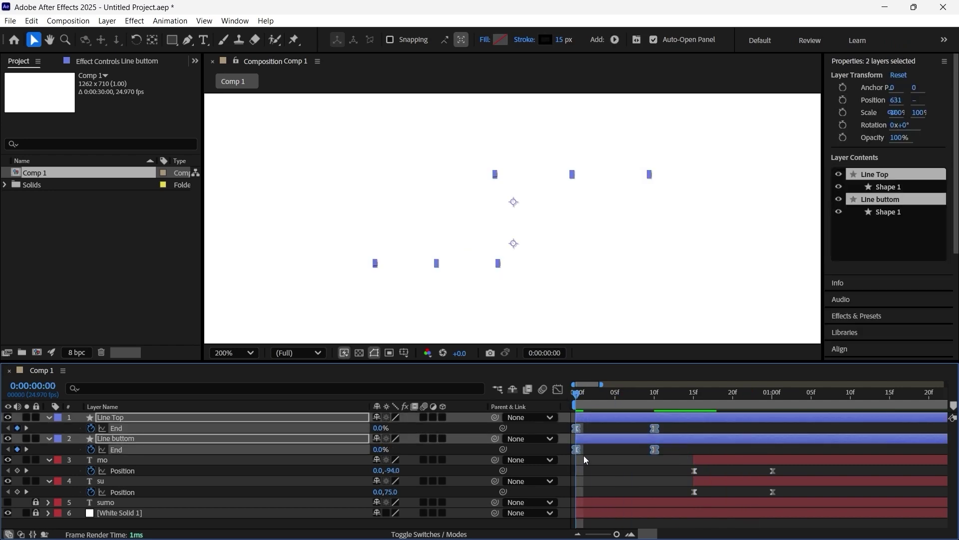
left_click(559, 390)
left_click_drag(703, 477, 573, 499)
left_click(704, 482)
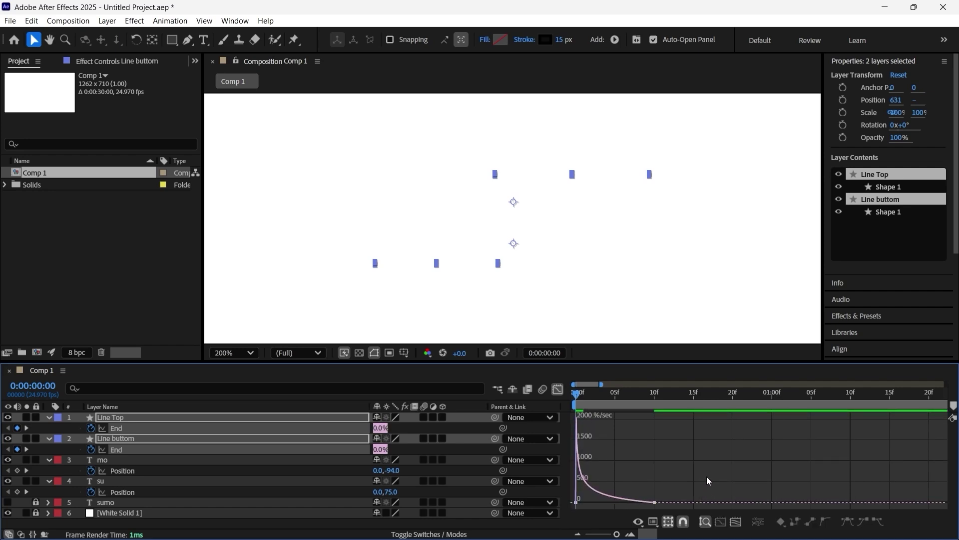
key("space")
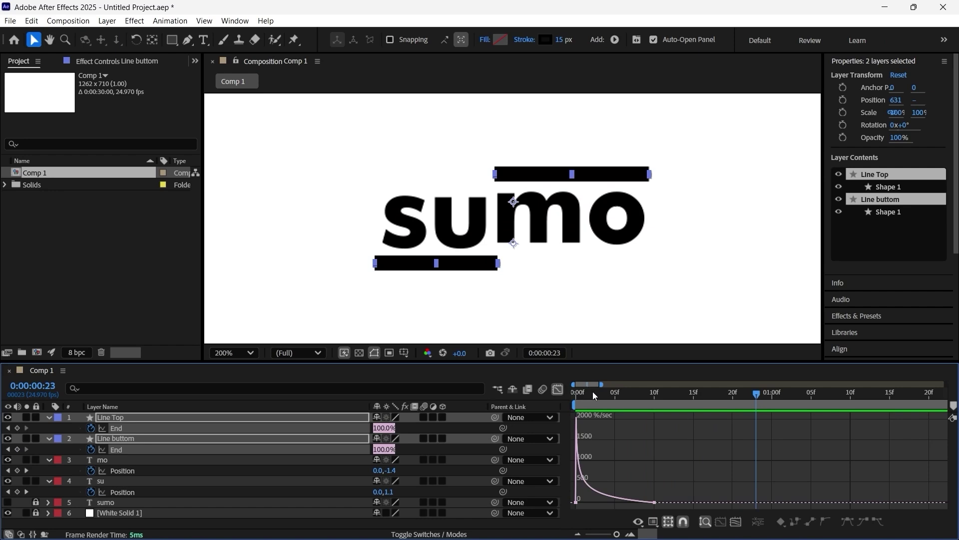
left_click(558, 388)
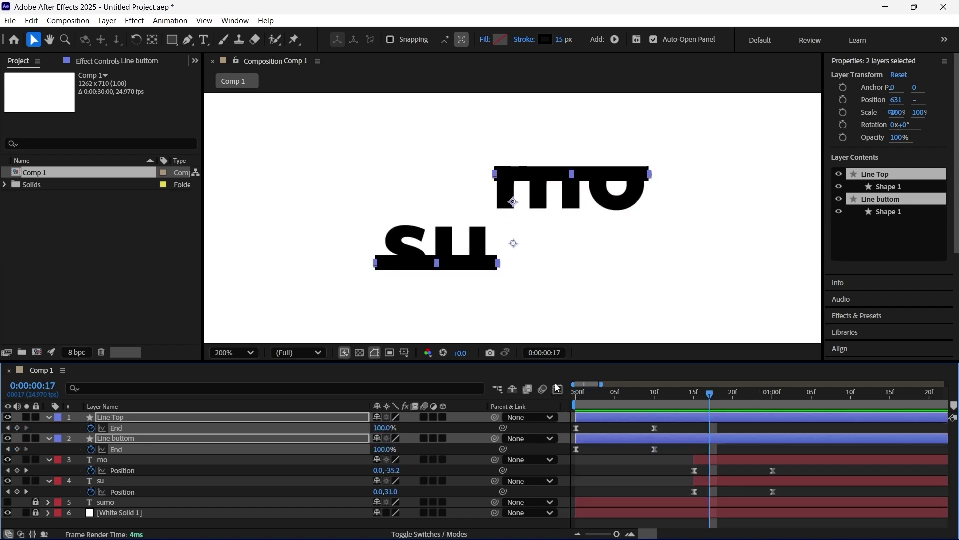
left_click(576, 405)
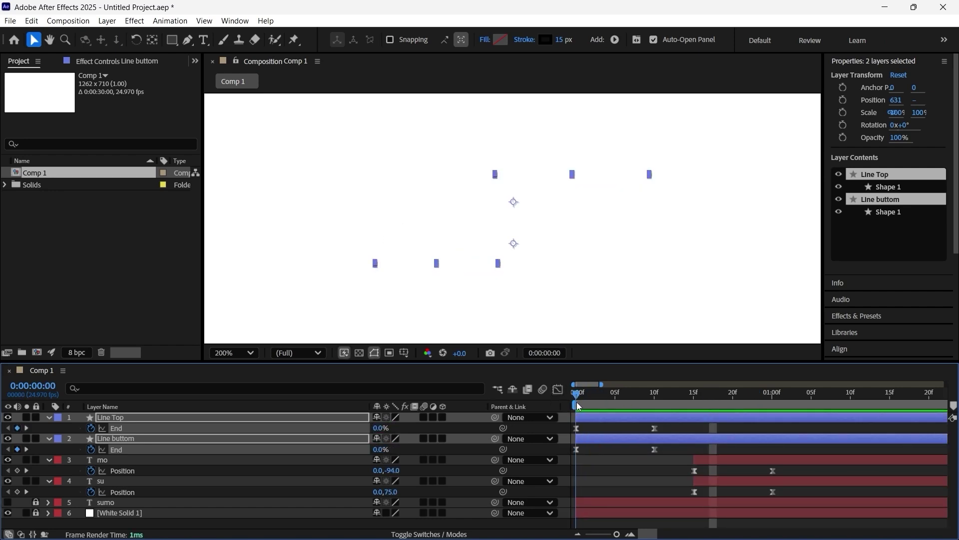
key("space")
key("space")
Step: Shift the "mo" and "su" layers so that both start at frame 10, where the lines finish, and preview the animation
left_click_drag(686, 395, 659, 402)
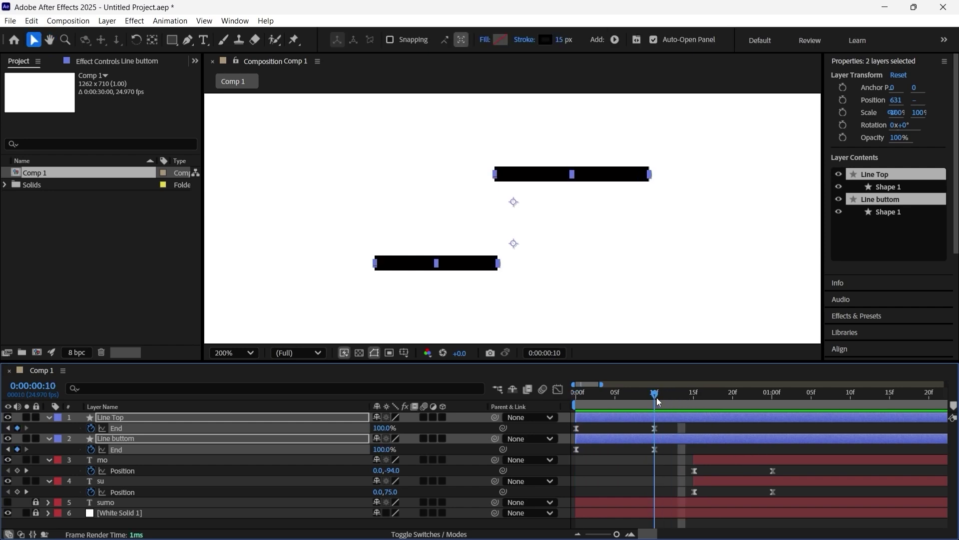
left_click(723, 466)
left_click_drag(735, 486, 703, 467)
left_click(744, 481)
left_click(740, 458, "shift")
key("Home")
key("space")
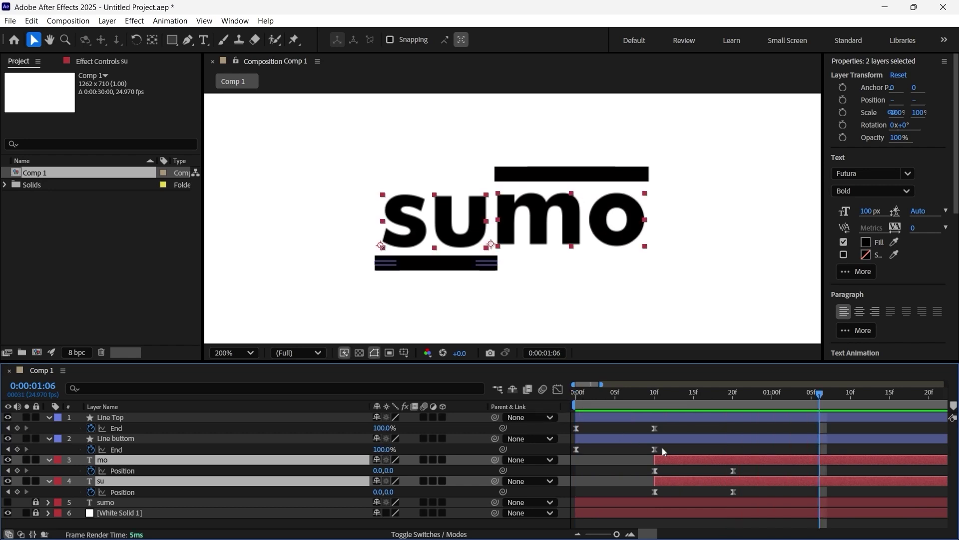
Step: Stagger the upper part by shifting "Line Top" to start at frame 5 and "mo" to start at frame 15
left_click(633, 452)
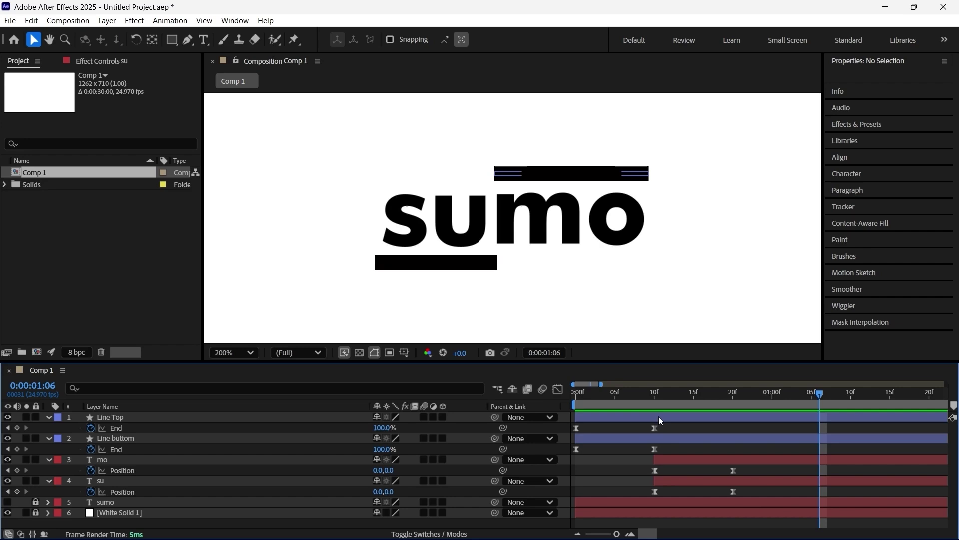
left_click_drag(601, 416, 644, 418)
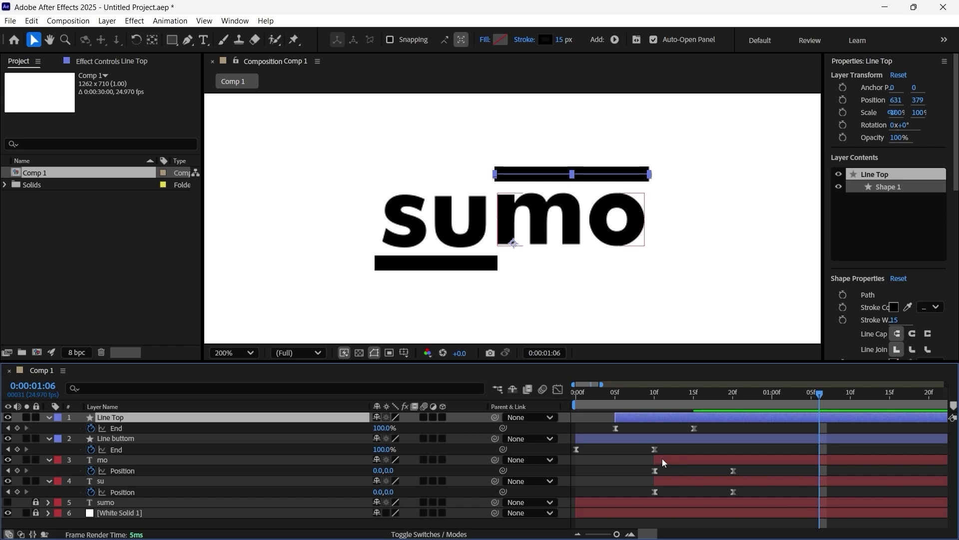
left_click_drag(664, 460, 699, 464)
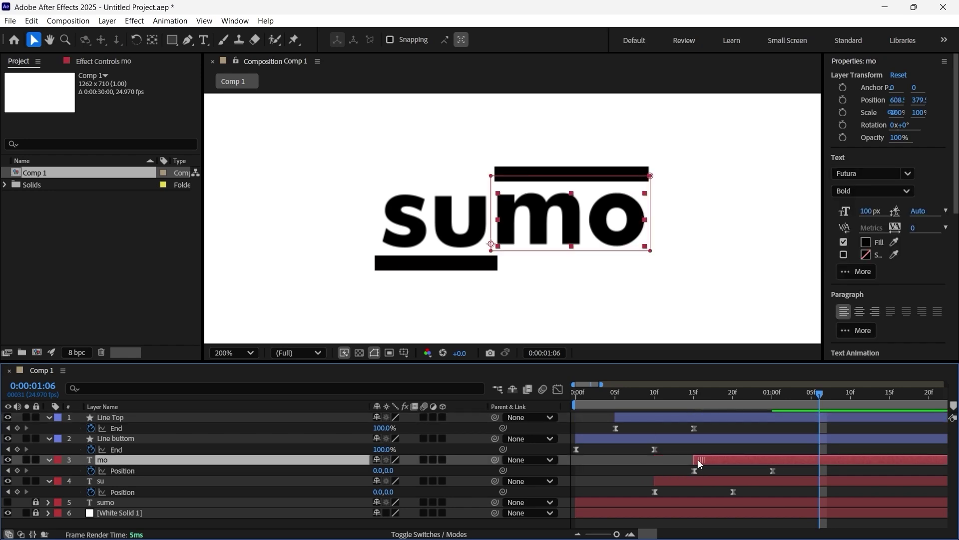
Step: Preview the full logo animation from frame 0 to check the staggered timing of the lines and text
key("space")
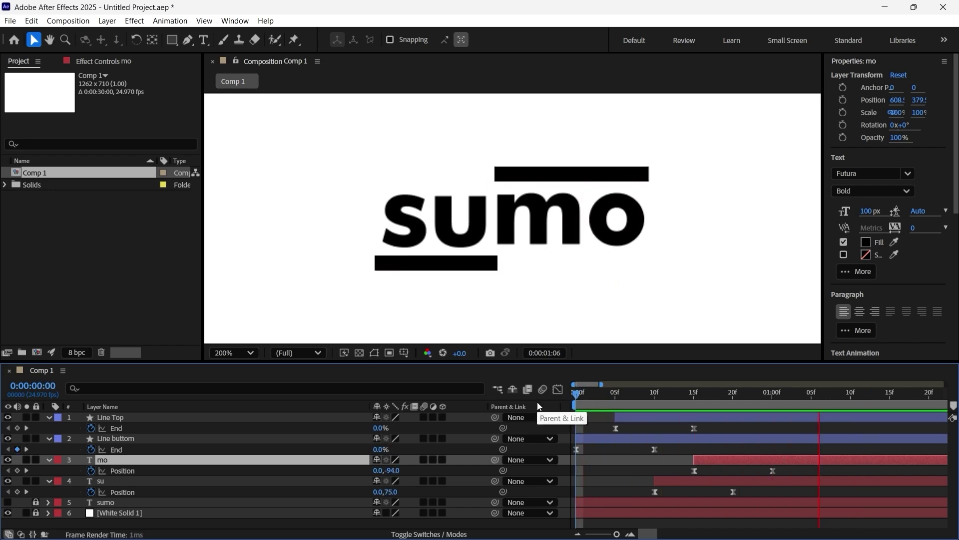
key("space")
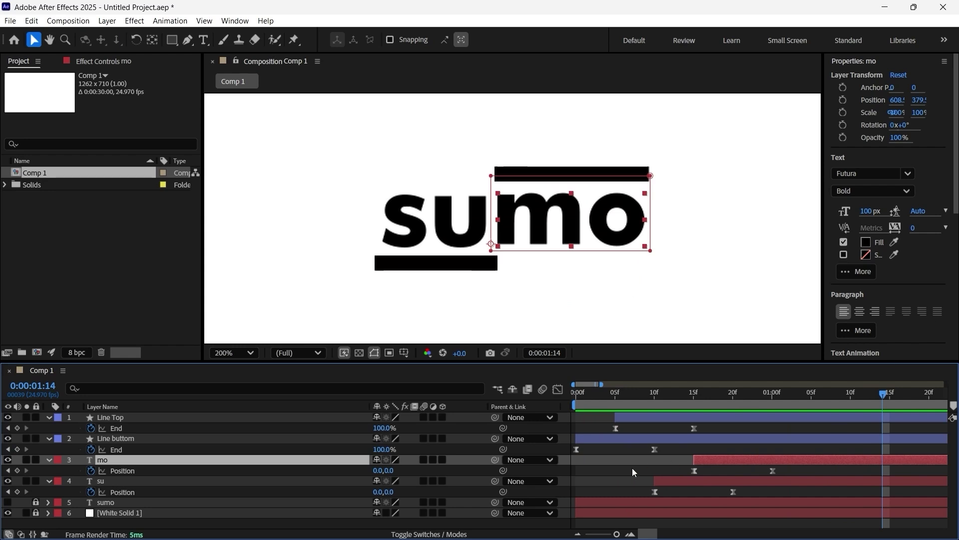
left_click(632, 470)
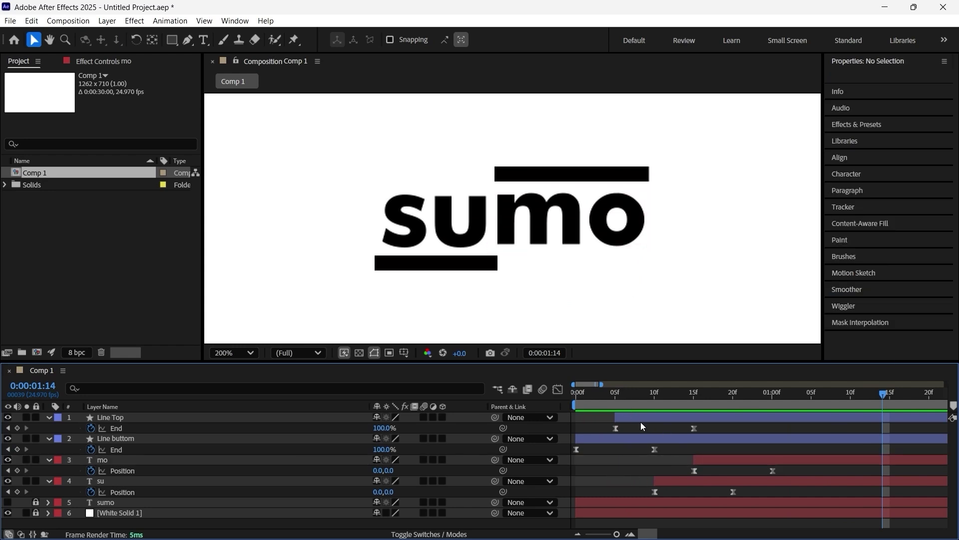
scroll(647, 454, "down", 2)
left_click_drag(613, 396, 530, 394)
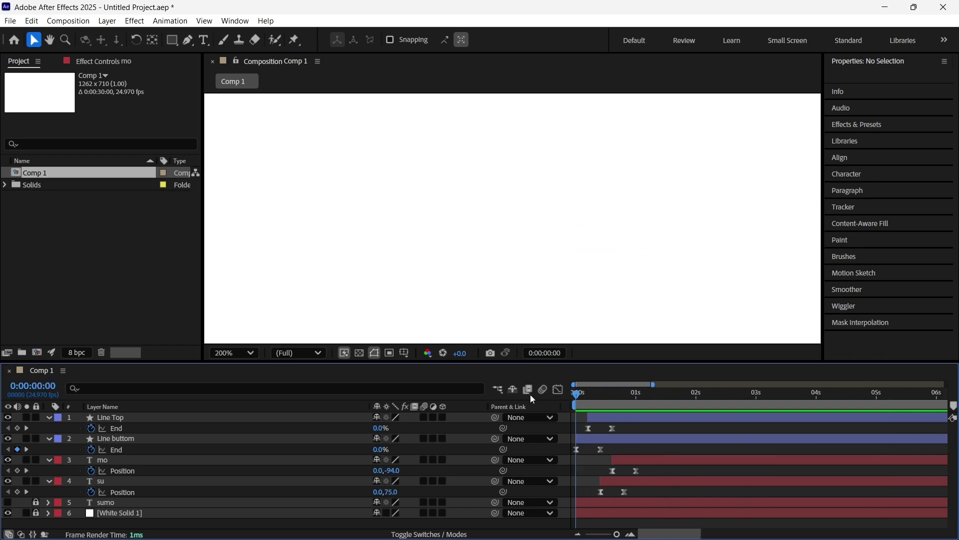
key("space")
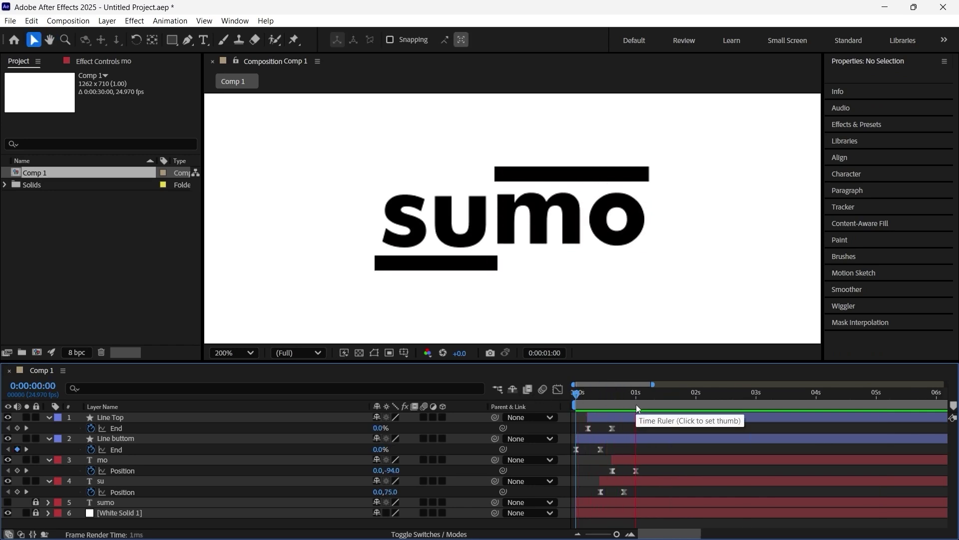
key("space")
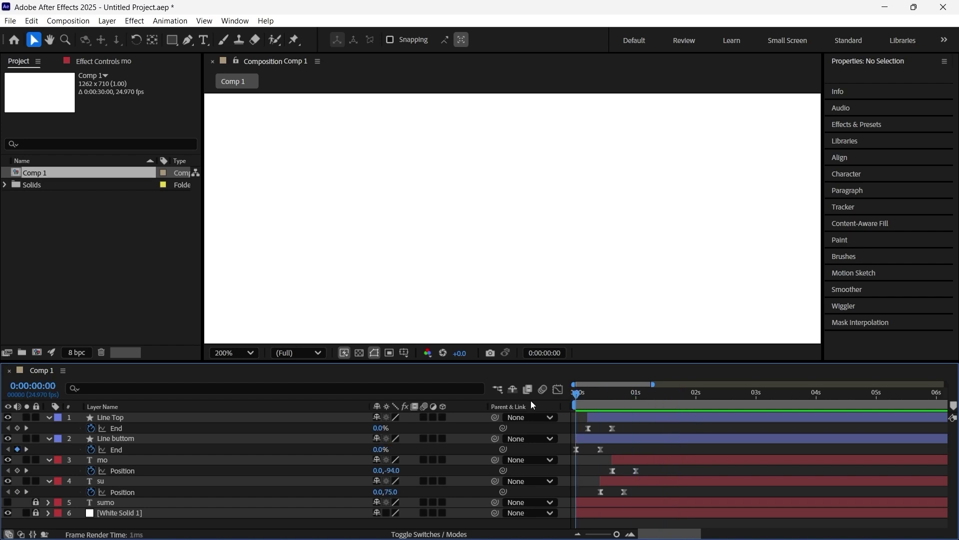
key("space")
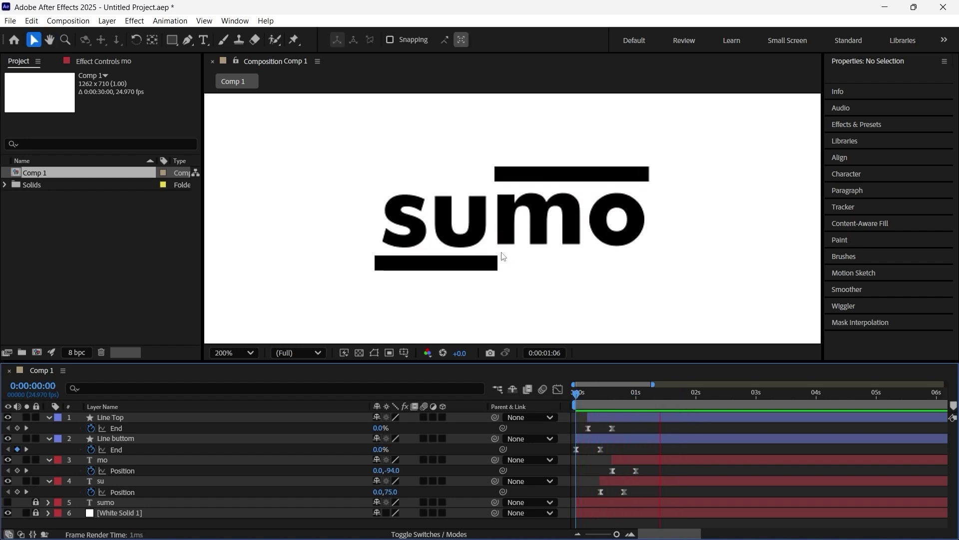
Step: Add Position keyframes to the "su" and "mo" layers at 0:00:02:00 to hold the text in place
key("space")
left_click_drag(690, 394, 696, 396)
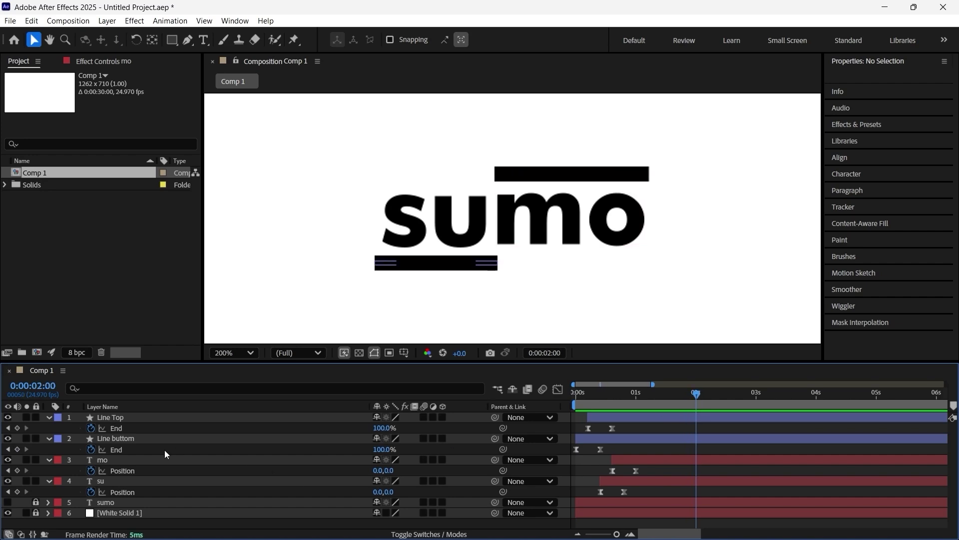
left_click(18, 492)
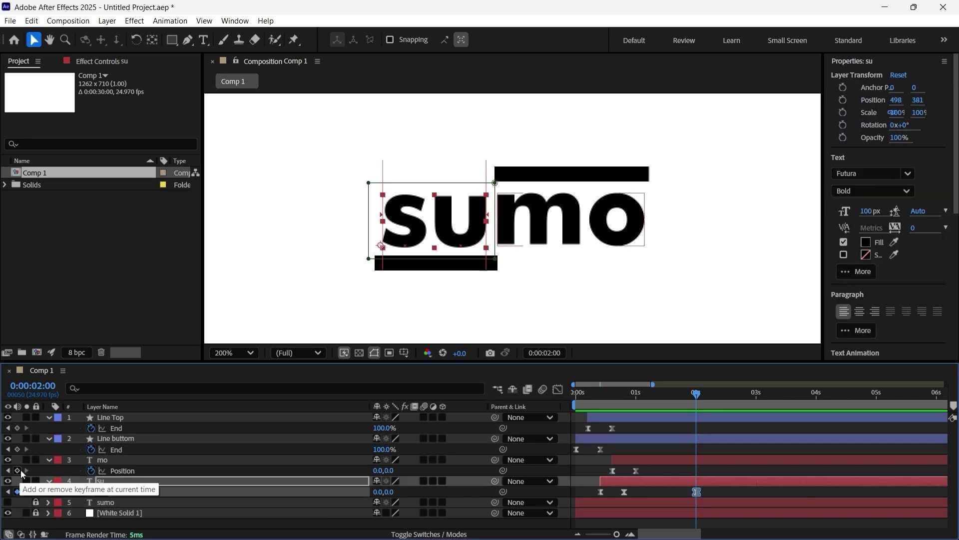
left_click(18, 470)
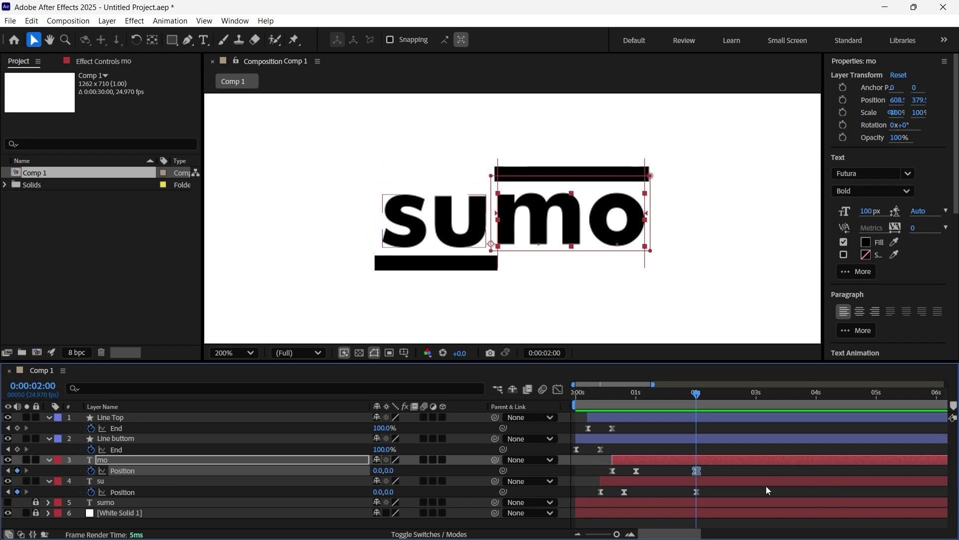
left_click_drag(708, 470, 683, 496)
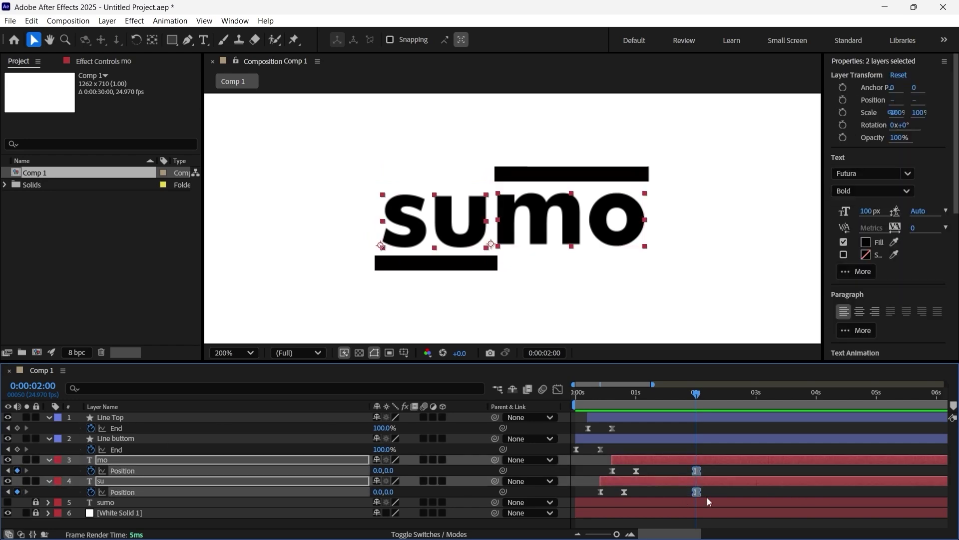
Step: At 0:00:02:10, set the vertical Position to -90 for "mo" and 81 for "su" so the text slides back out of view
scroll(707, 497, "up", 3)
scroll(671, 425, "up", 2)
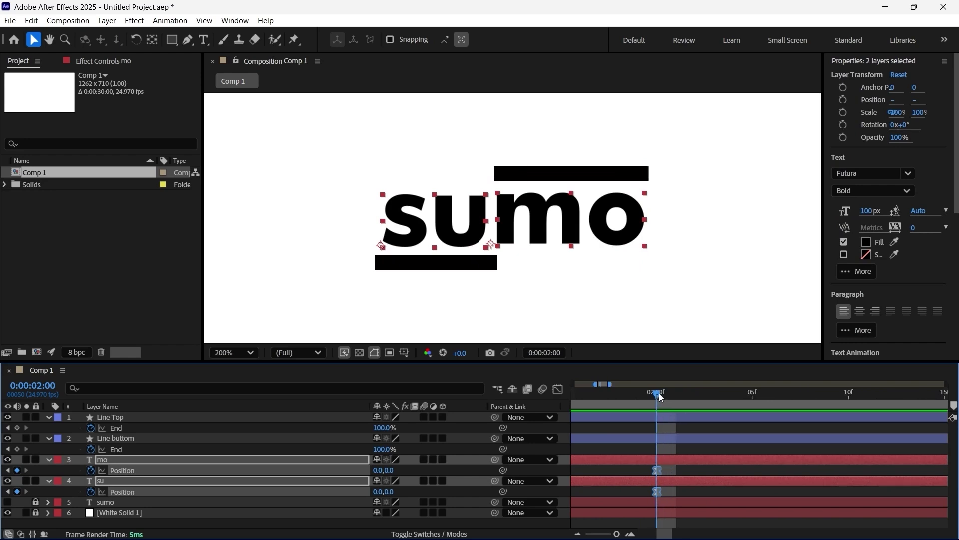
left_click_drag(665, 397, 736, 413)
scroll(732, 421, "up", 1)
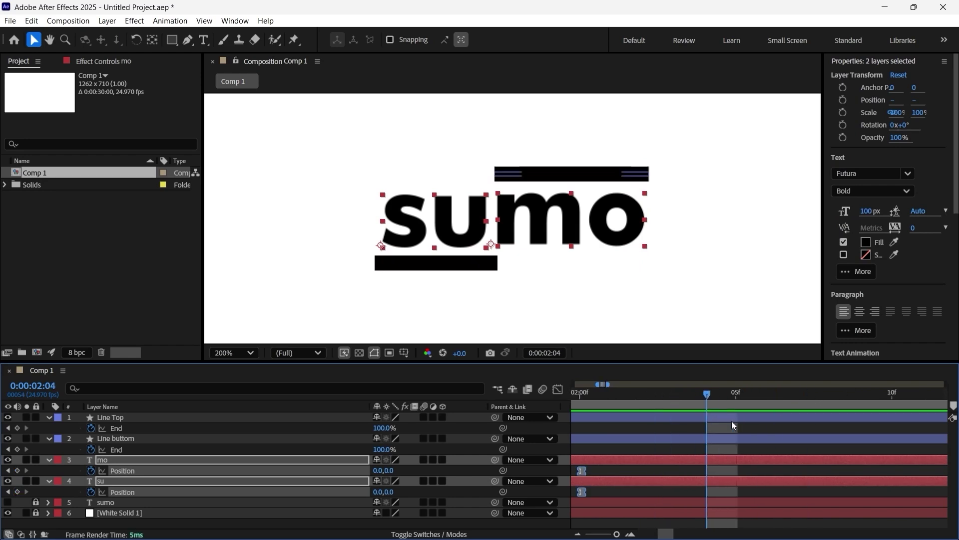
scroll(691, 412, "up", 1)
left_click(889, 394)
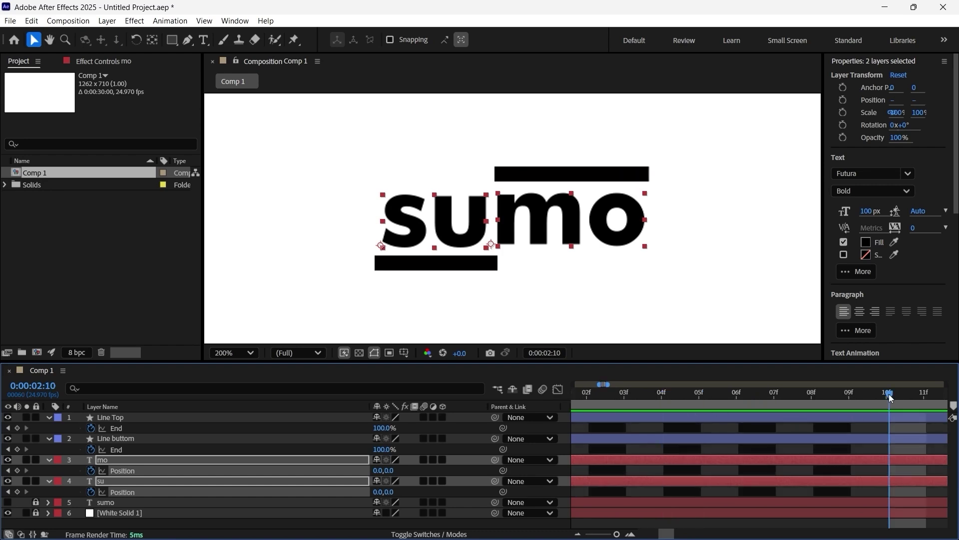
scroll(863, 403, "down", 2)
left_click(800, 472)
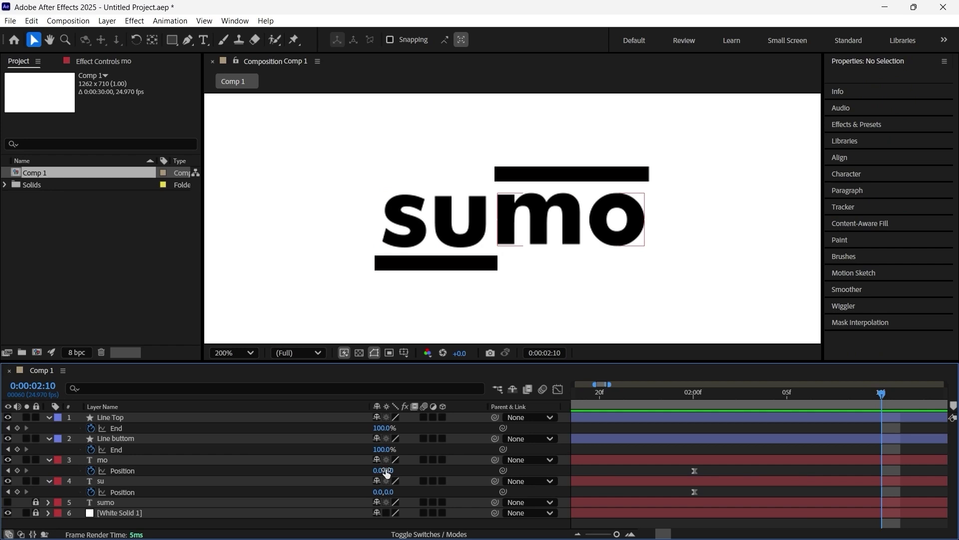
left_click_drag(390, 470, 447, 477)
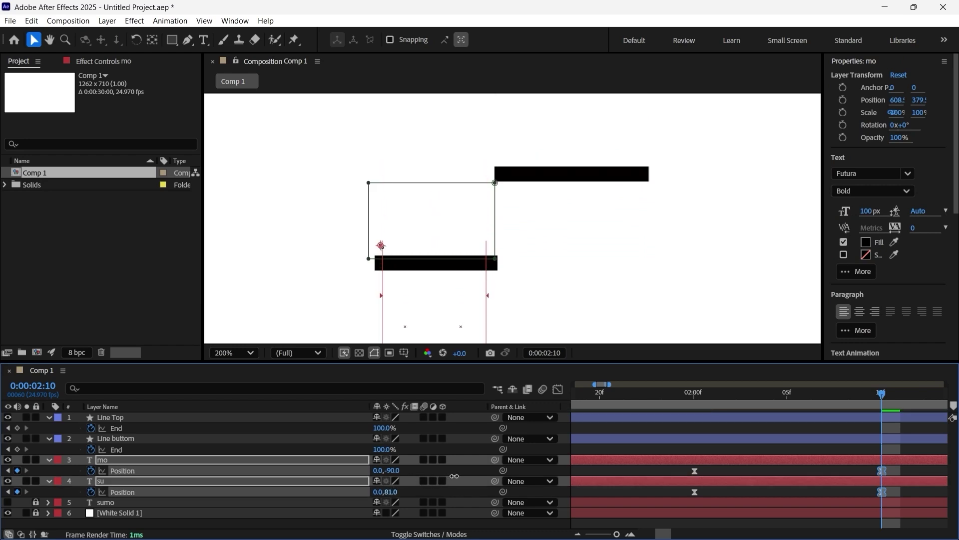
left_click(454, 476)
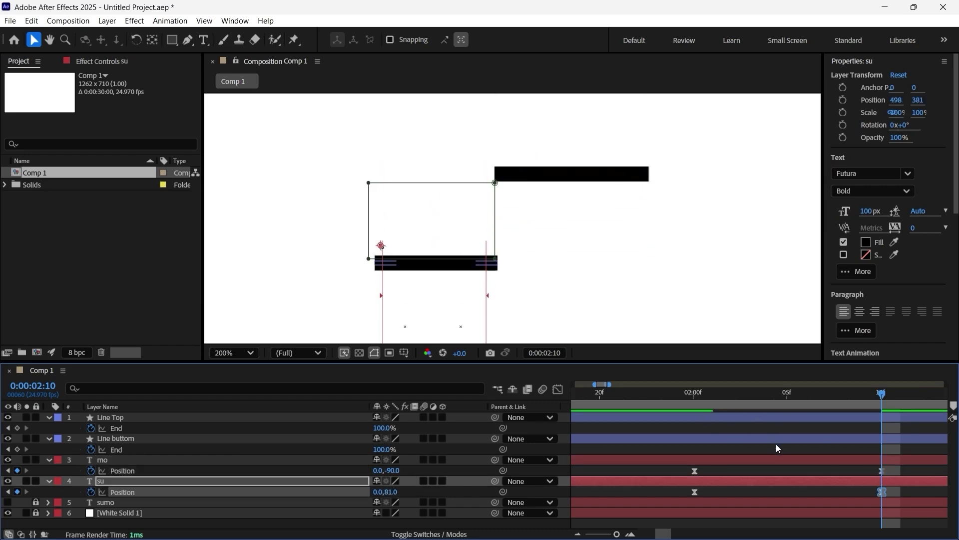
Step: Preview the whole animation from frame 0, and replay the text exit from 0:00:01:24
scroll(715, 460, "down", 5)
left_click(770, 471)
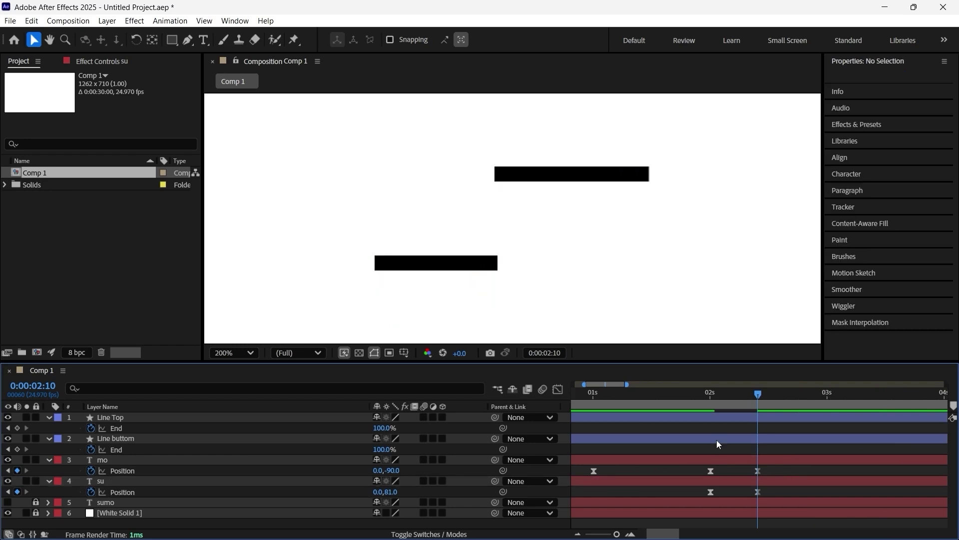
key("Home")
key("space")
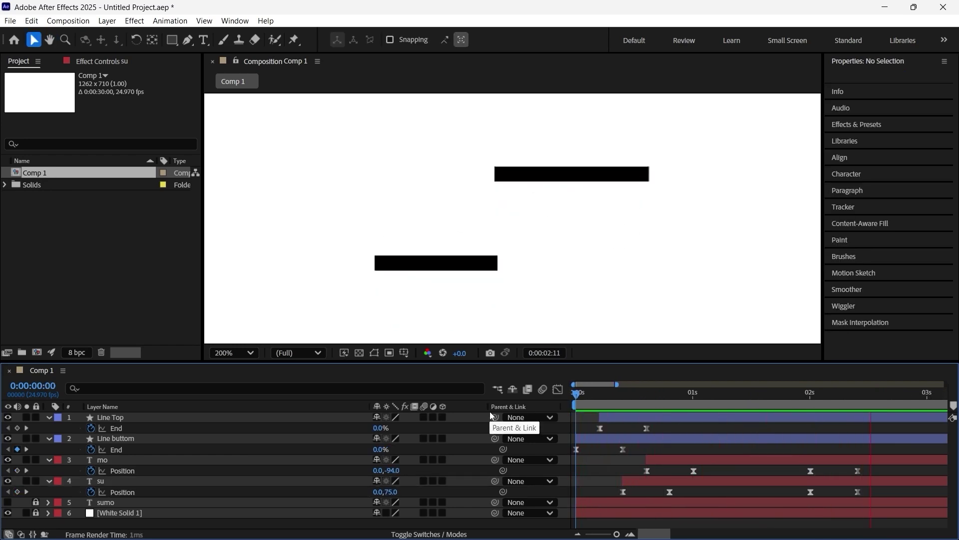
key("space")
key("j")
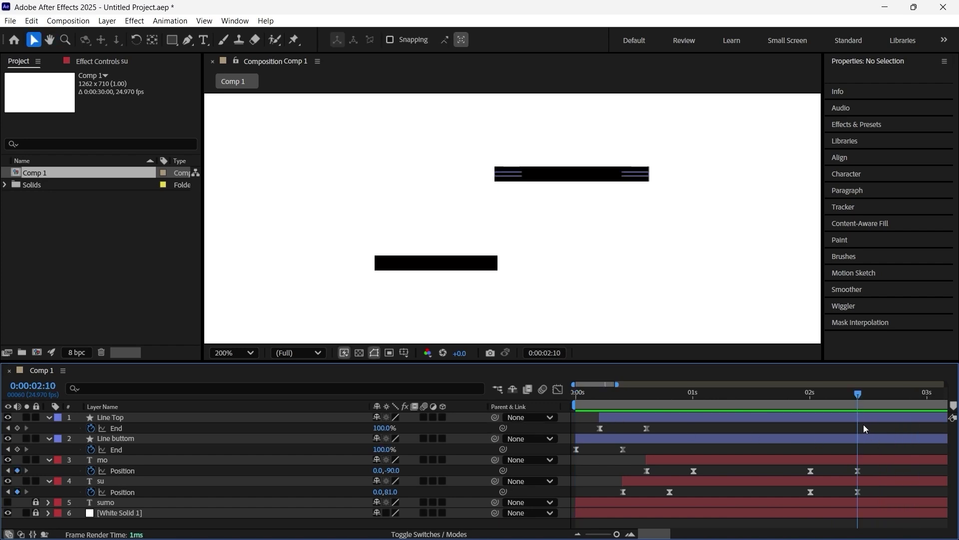
left_click_drag(648, 533, 664, 531)
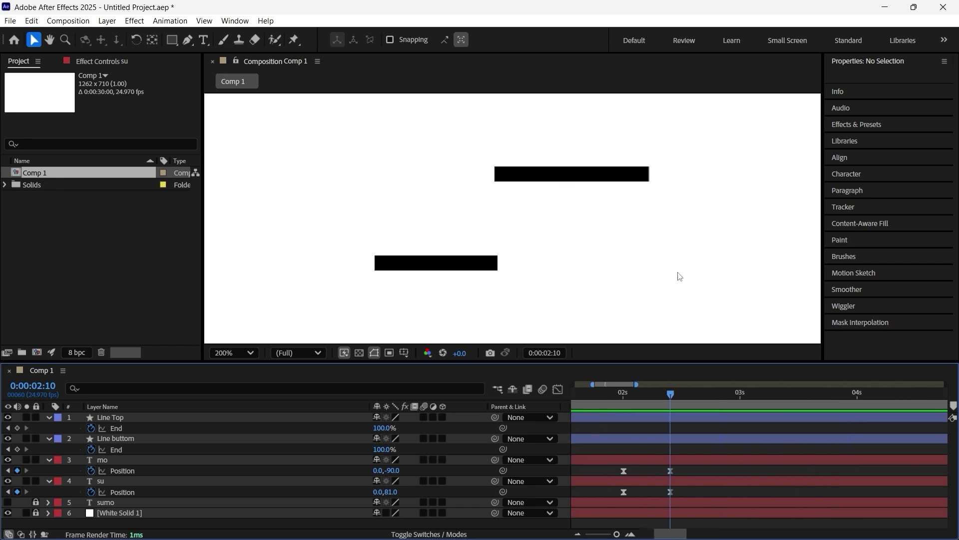
left_click(618, 392)
key("space")
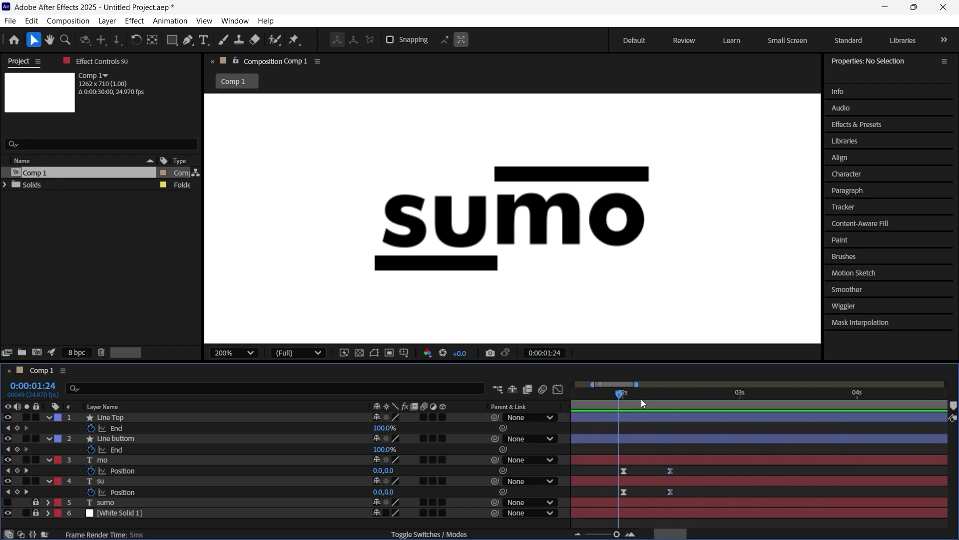
key("space")
Step: Add End keyframes to both "Line Top" and "Line buttom" at 0:00:02:10
left_click_drag(676, 407, 670, 405)
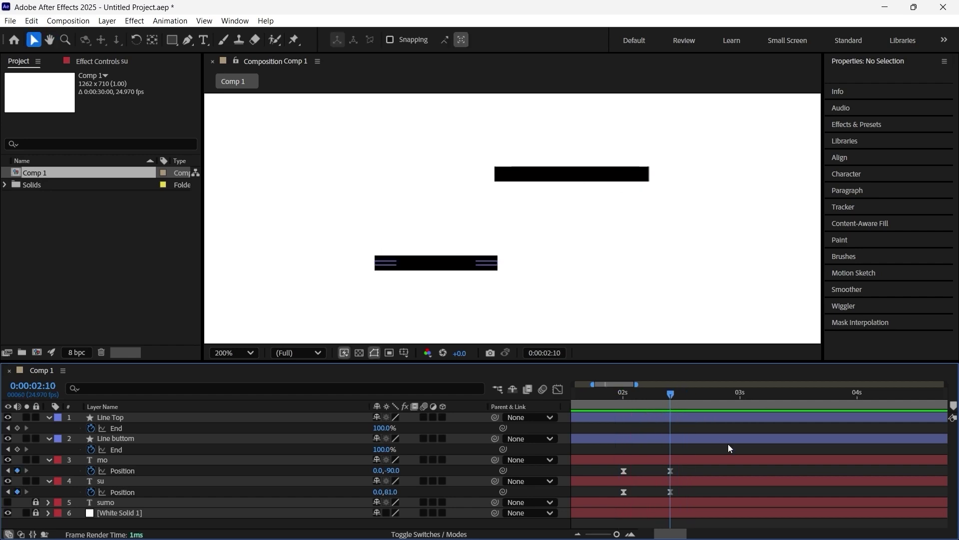
left_click(693, 439)
left_click(697, 420, "shift")
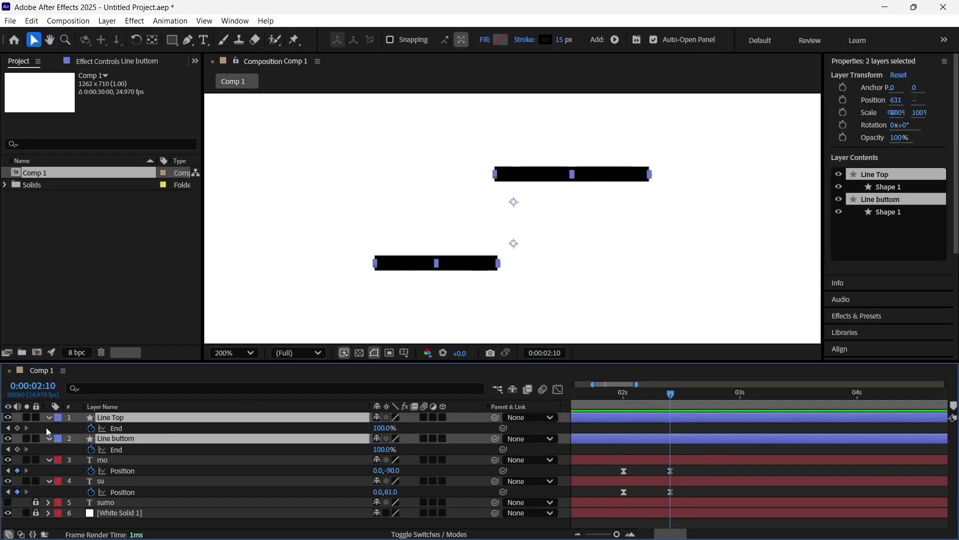
left_click(17, 428)
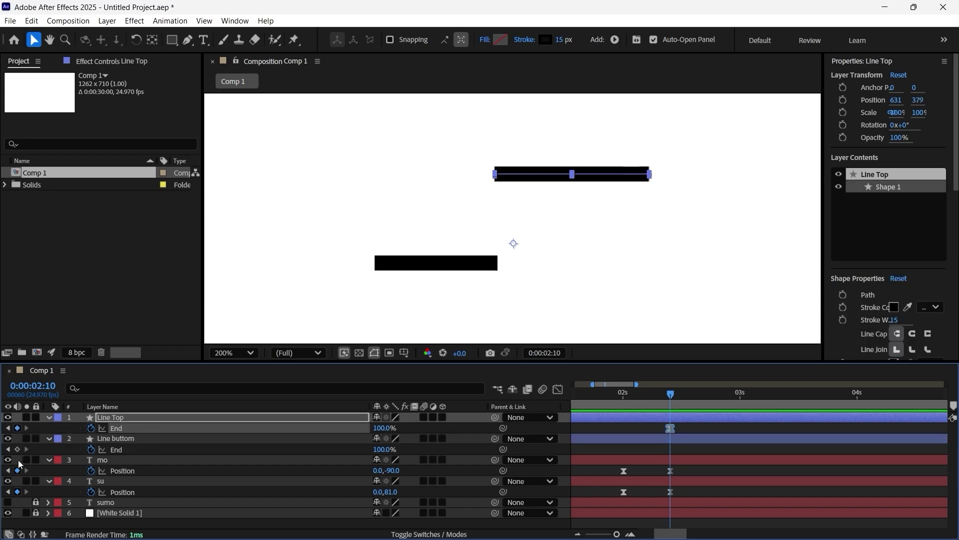
left_click(17, 449)
scroll(670, 485, "up", 3)
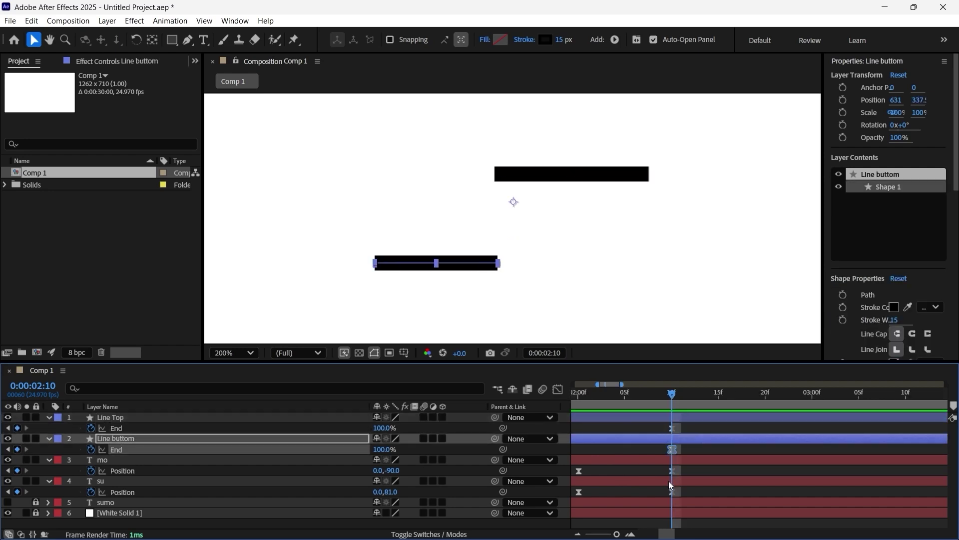
Step: At 0:00:02:20, set End to 0% for "Line buttom" and 1% for "Line Top", and preview the exit
left_click(803, 394)
scroll(736, 446, "up", 2)
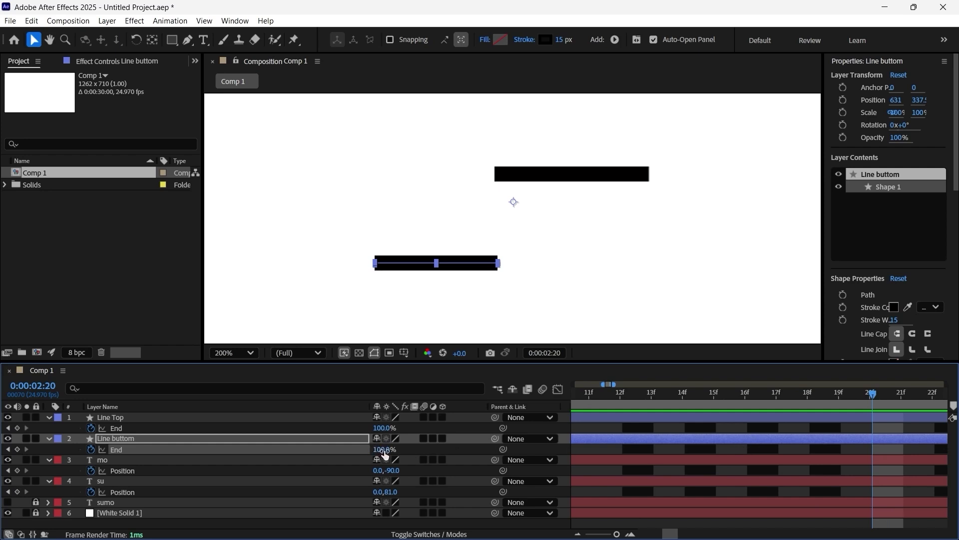
left_click_drag(384, 450, 328, 461)
left_click_drag(378, 428, 329, 446)
scroll(720, 468, "down", 4)
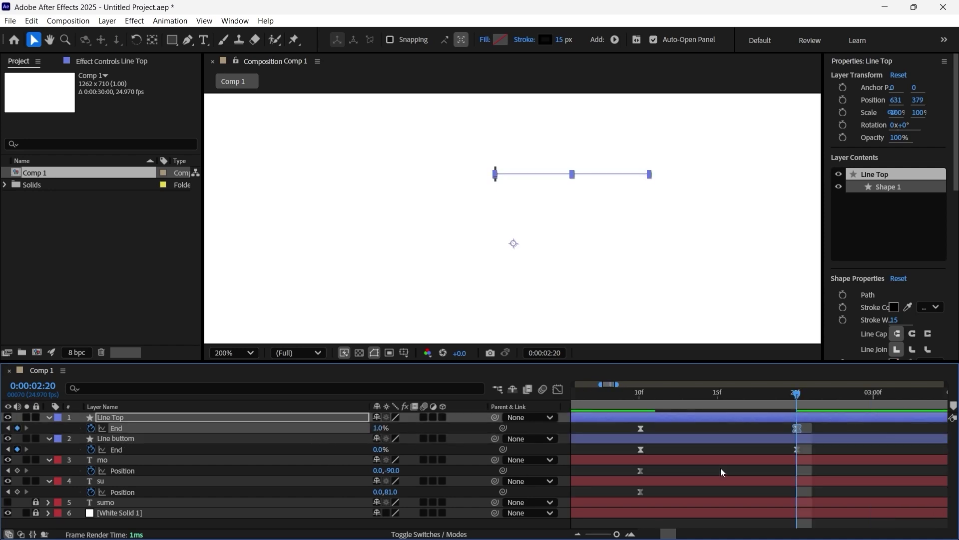
left_click_drag(677, 397, 594, 411)
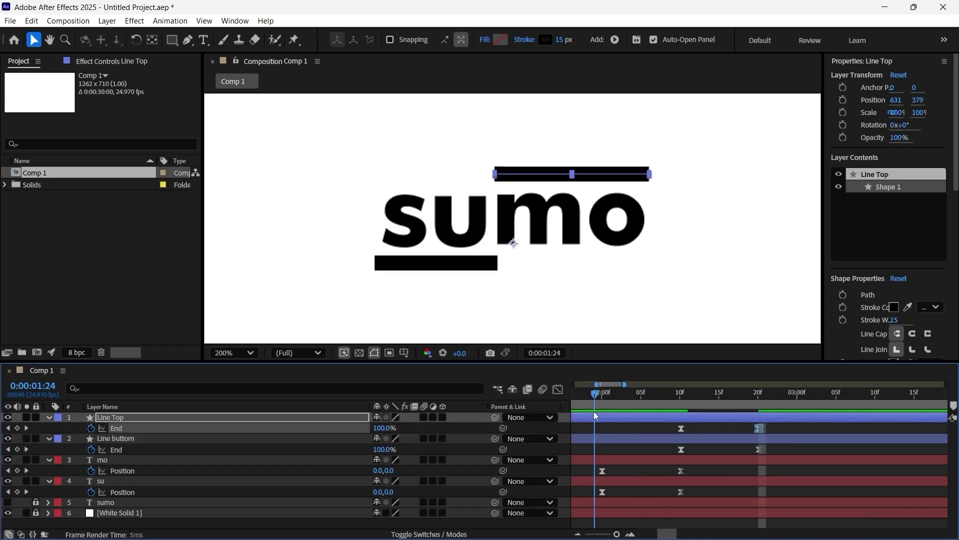
key("space")
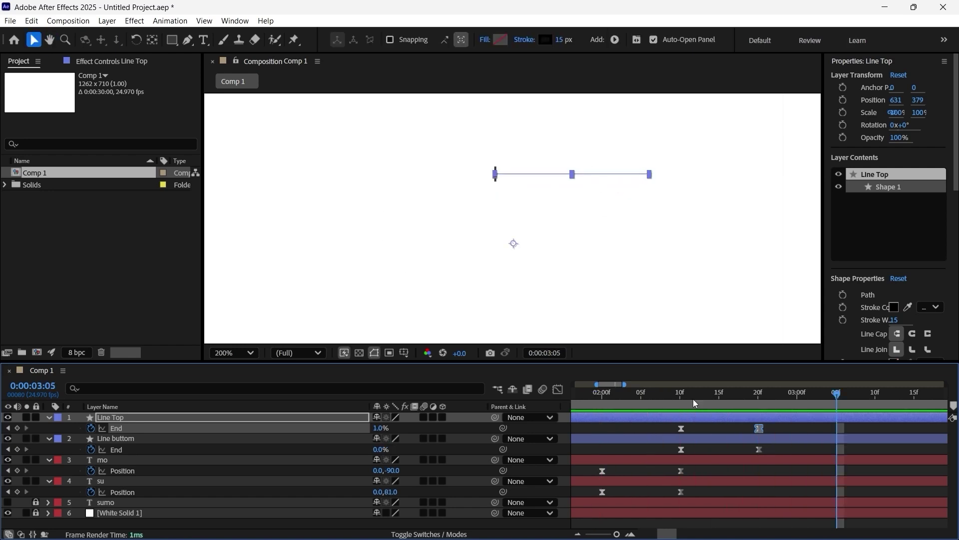
Step: Correct the End value of "Line Top" to 0% on its 0:00:02:20 keyframe
left_click(682, 397)
left_click_drag(683, 401, 761, 412)
left_click(781, 427)
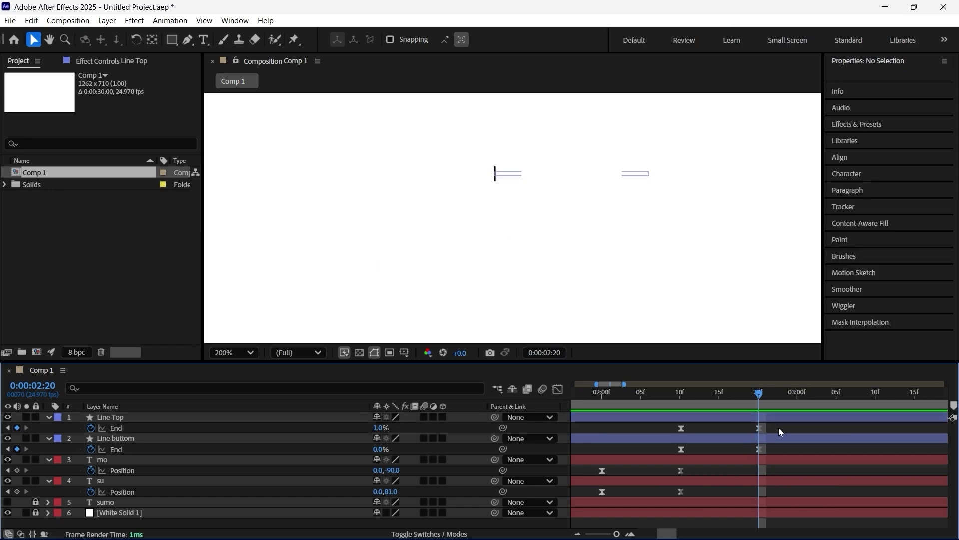
left_click(760, 429)
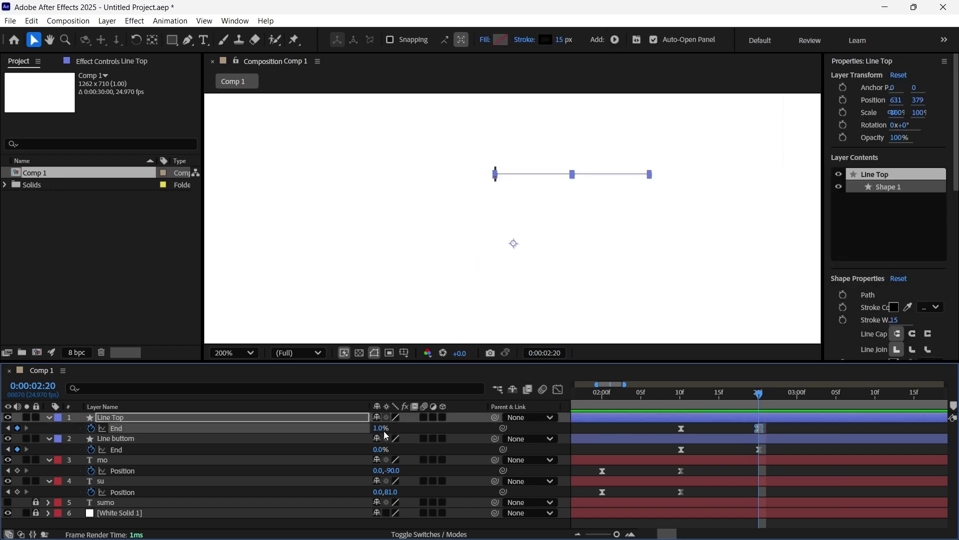
left_click_drag(380, 428, 367, 429)
Step: Preview how both lines retract, starting from 0:00:02:10
scroll(665, 459, "up", 1)
left_click(661, 393)
key("space")
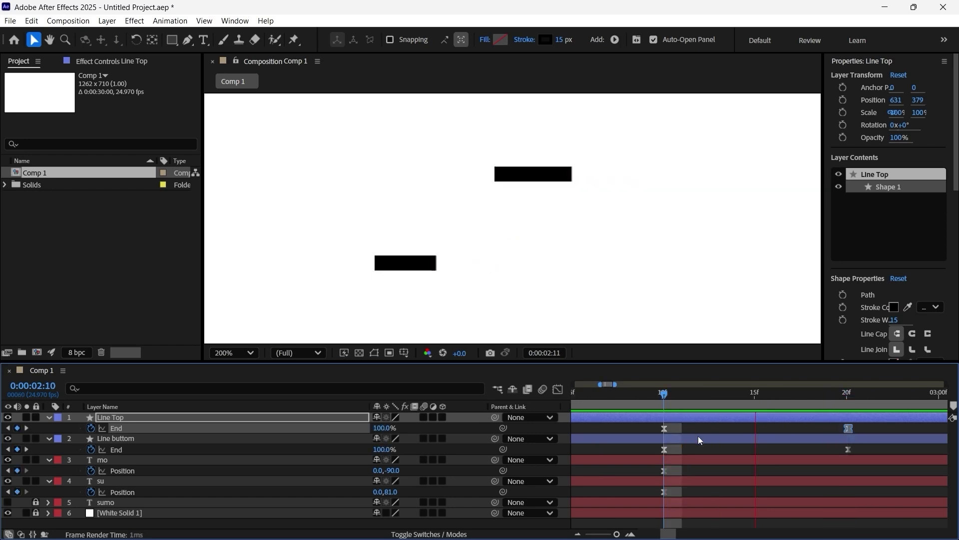
key("space")
scroll(675, 425, "down", 1)
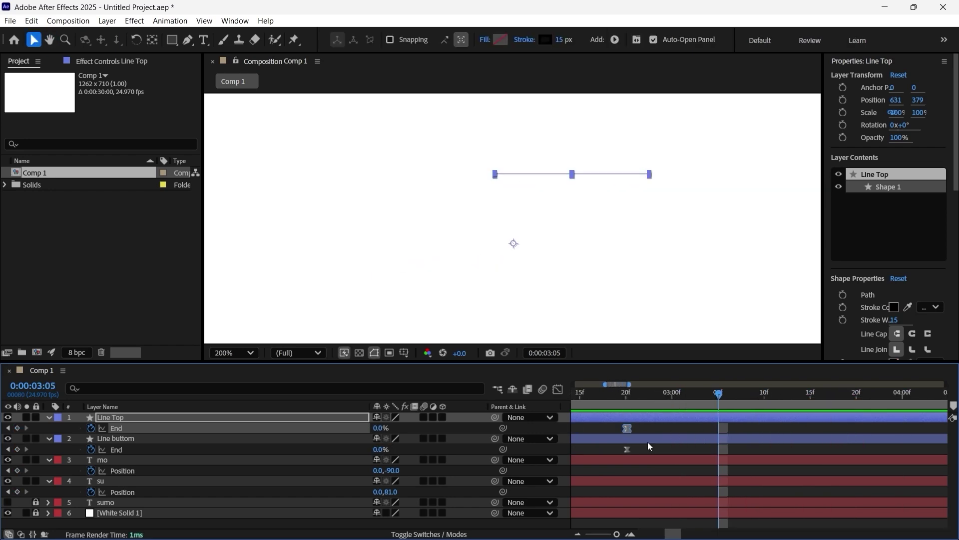
left_click_drag(675, 535, 670, 534)
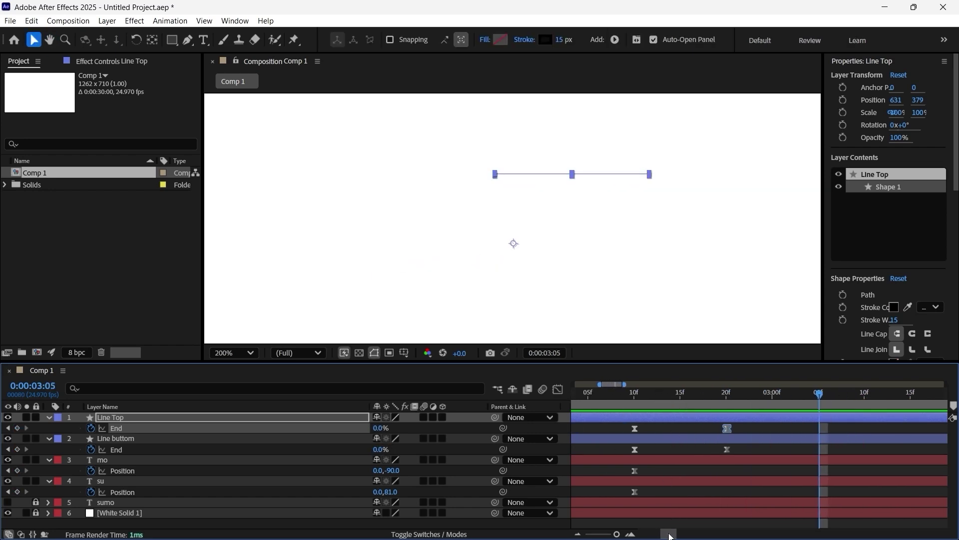
left_click(633, 395)
key("space")
key("space")
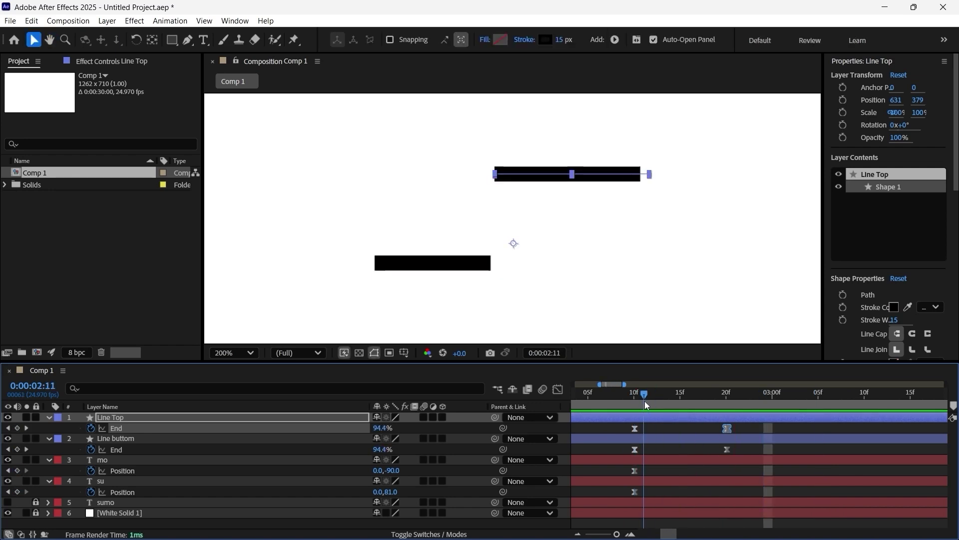
Step: Move the last End keyframes of both lines to 0:00:02:18 and preview the faster retraction
left_click_drag(745, 427, 709, 433)
key("space")
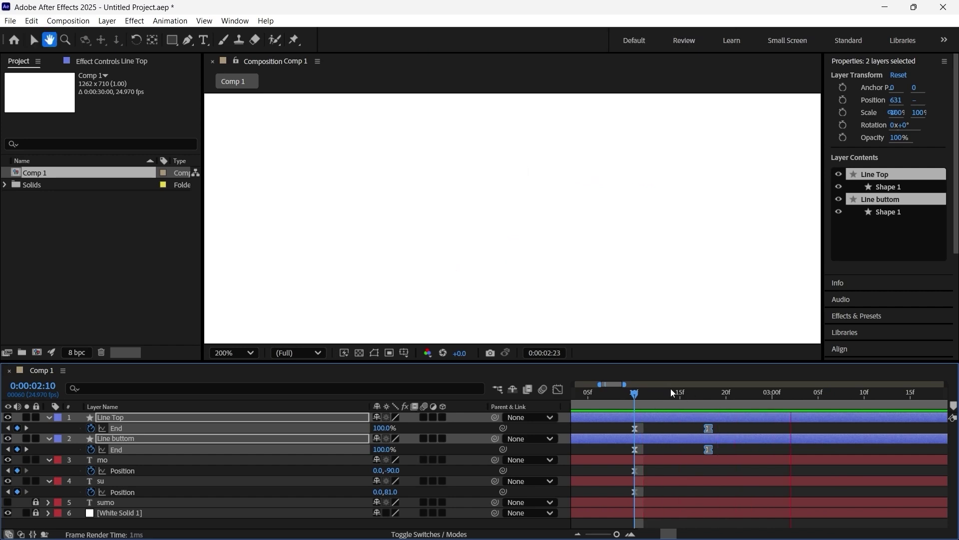
key("space")
Step: Reshape the speed graph of both lines' exit End keyframes so the retraction starts very fast and slows down gradually
left_click_drag(736, 429, 626, 455)
left_click(561, 391)
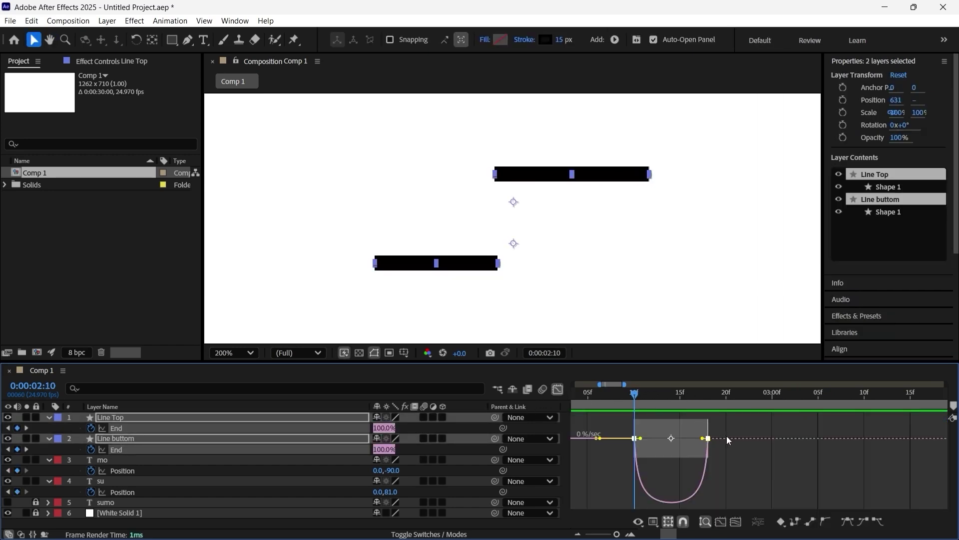
left_click_drag(718, 425, 684, 457)
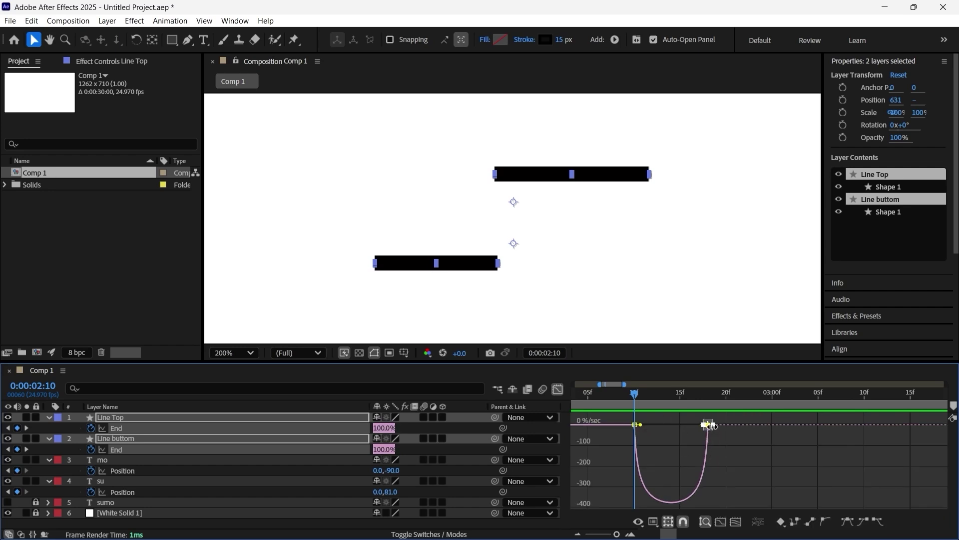
scroll(704, 429, "up", 4)
left_click_drag(689, 425, 646, 428)
scroll(646, 429, "down", 4)
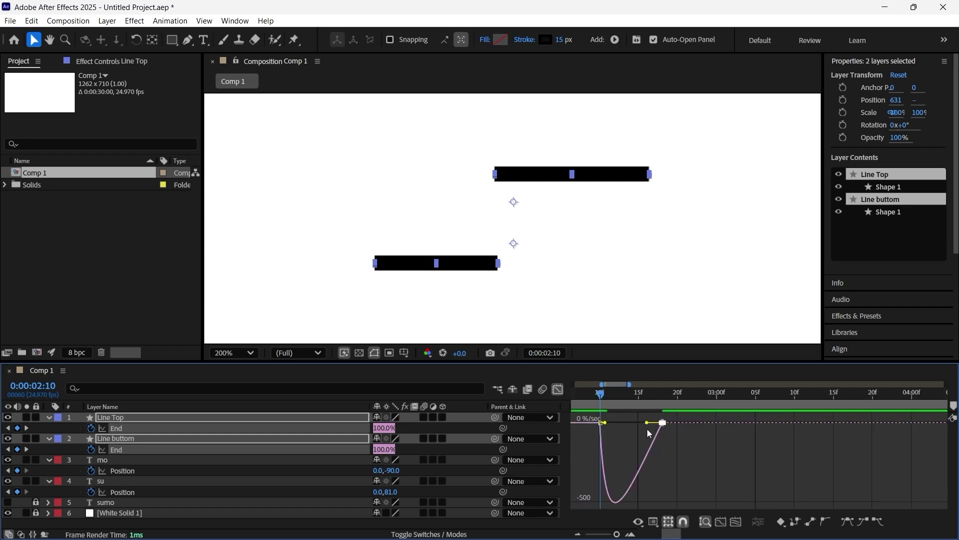
left_click_drag(648, 422, 629, 424)
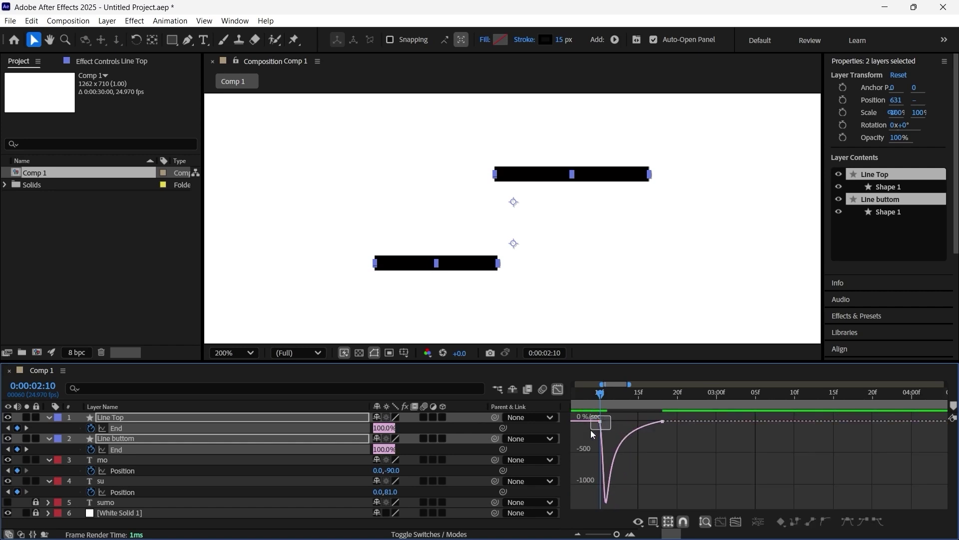
scroll(631, 433, "up", 3)
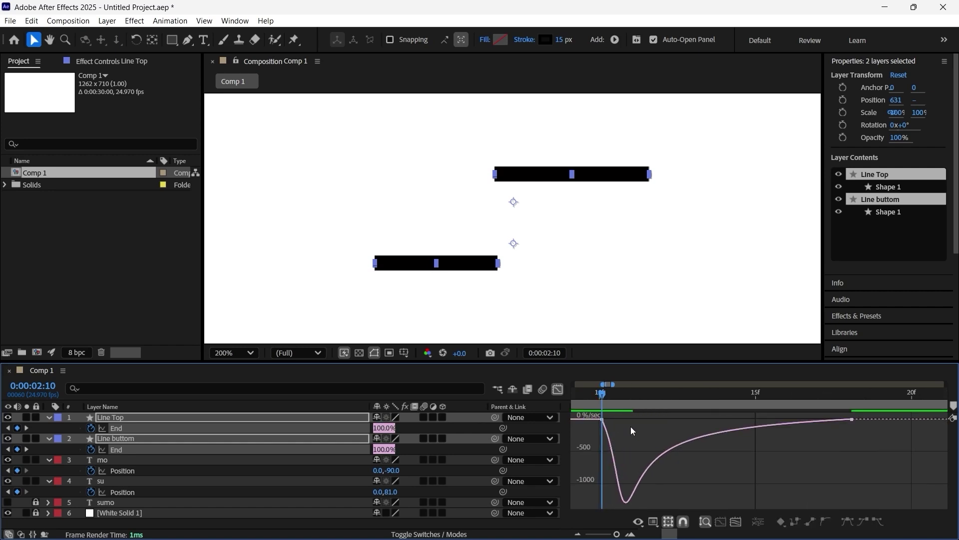
mouse_move(617, 415)
left_mouse_down()
mouse_move(593, 429)
mouse_move(613, 425)
mouse_move(606, 424)
left_mouse_up()
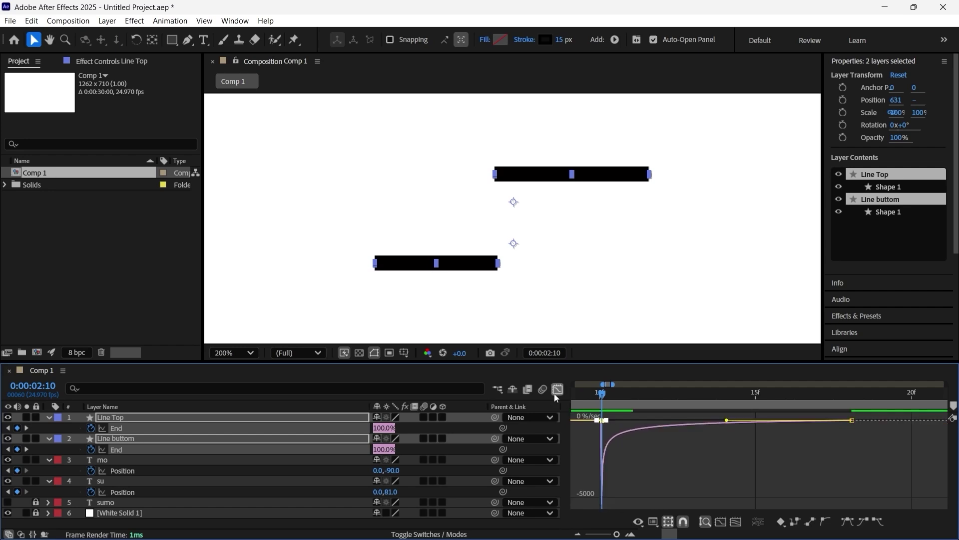
left_click(558, 390)
Step: Preview the eased line retraction, including from 0:00:02:10
key("space")
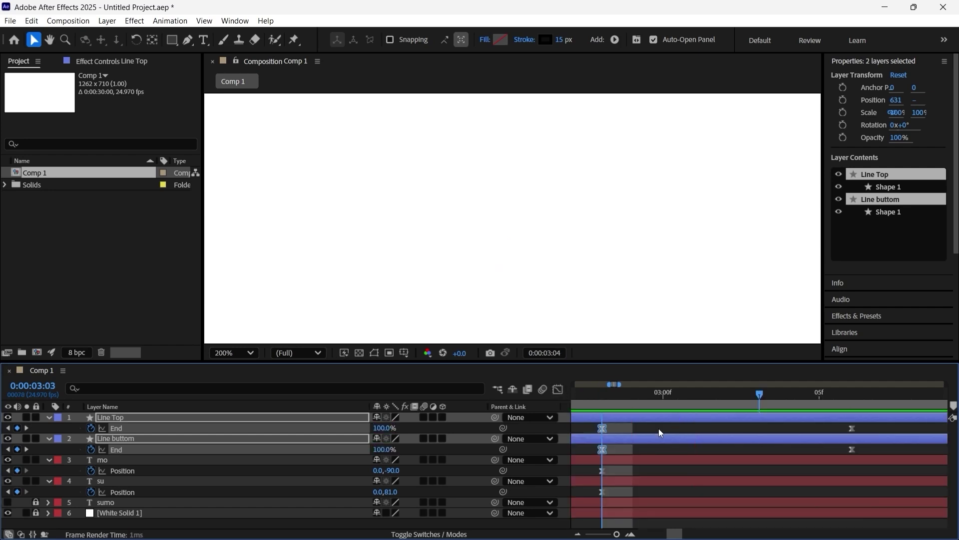
key("minus")
left_click_drag(611, 395, 809, 406)
key("space")
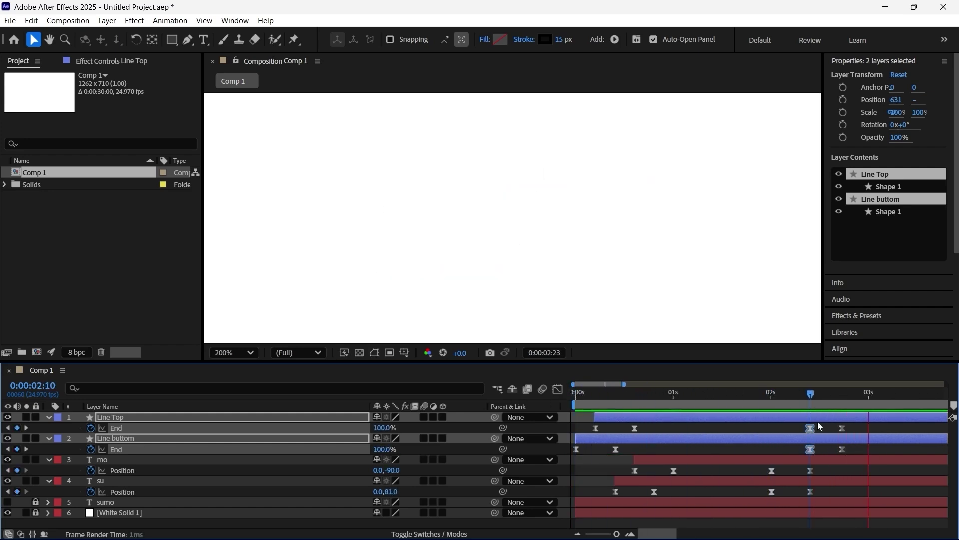
scroll(812, 440, "up", 2)
left_click(810, 394)
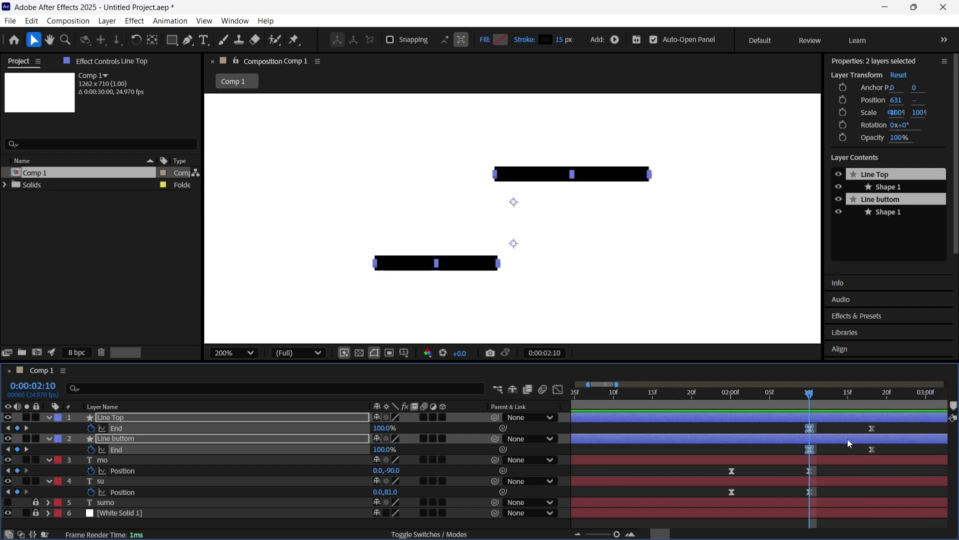
key("space")
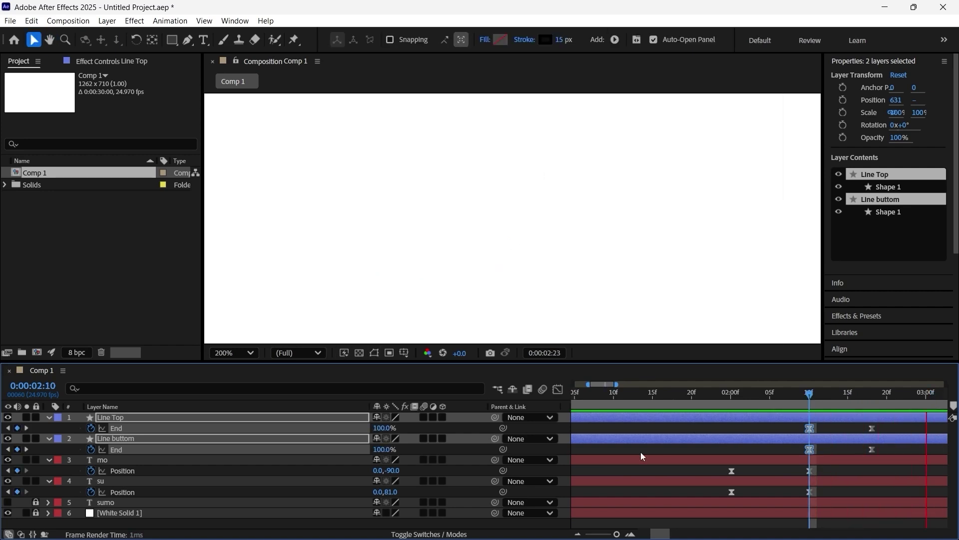
key("space")
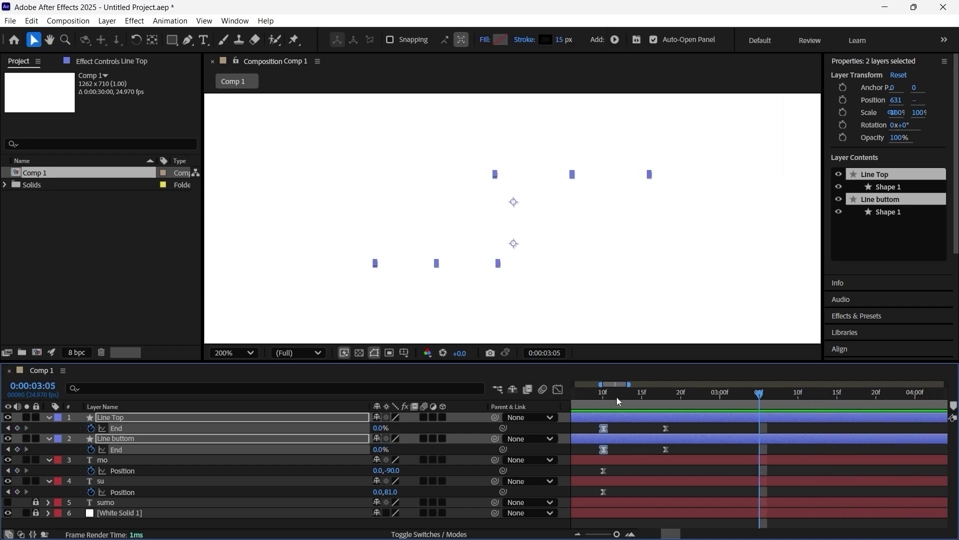
Step: Add Position keyframes at 0:00:02:10 to "Line Top" and "Line buttom" and reveal all their keyframed properties
left_click(604, 394)
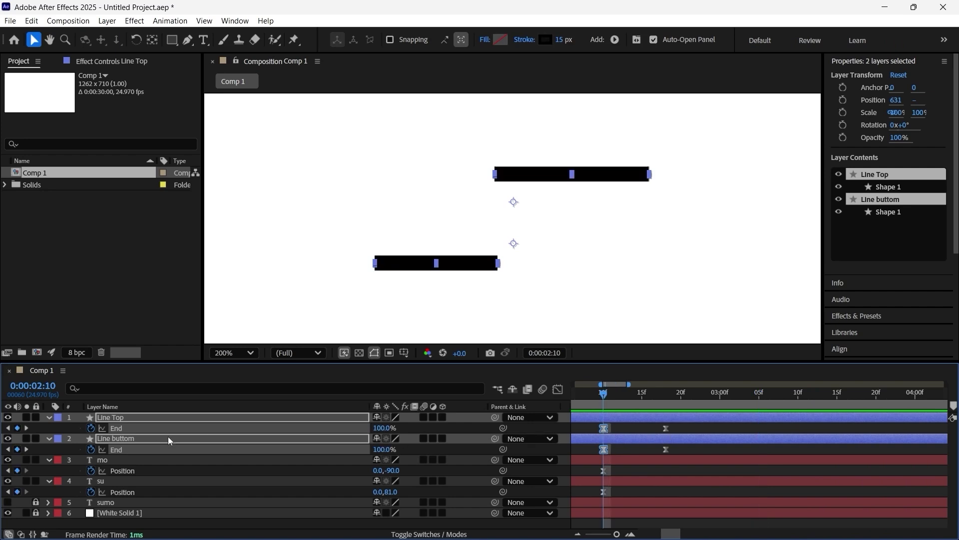
key("p")
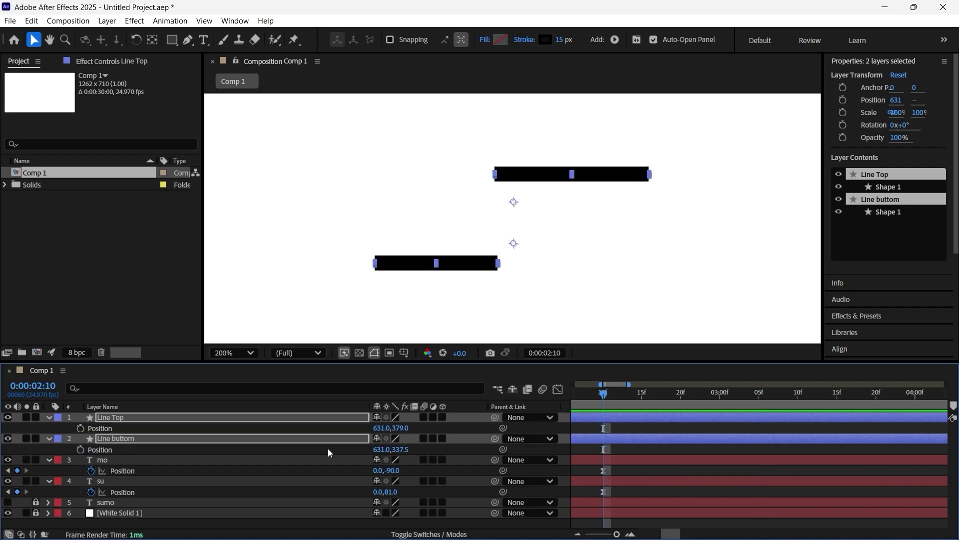
left_click(81, 428)
key("u")
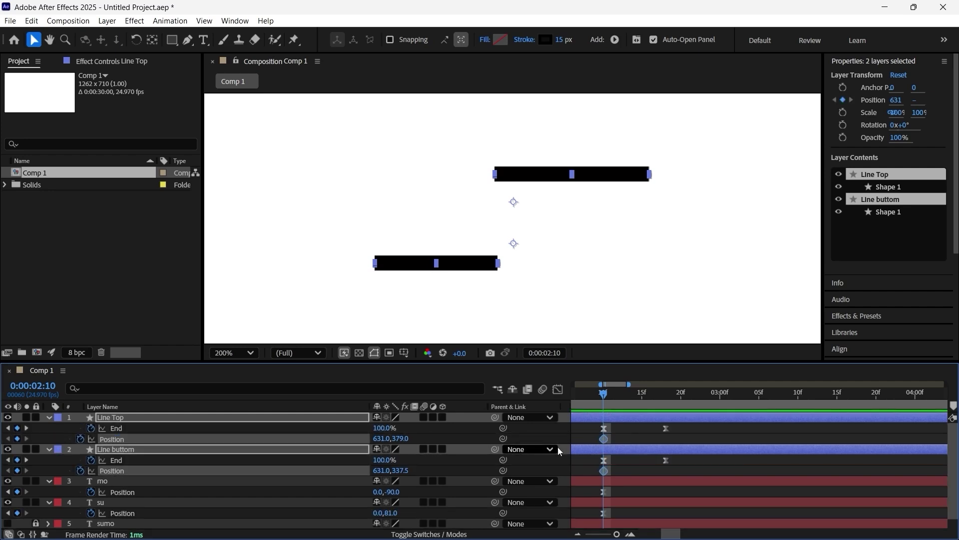
Step: At 0:00:02:14, set the X Position of both "Line Top" and "Line buttom" to 543
left_click(619, 463)
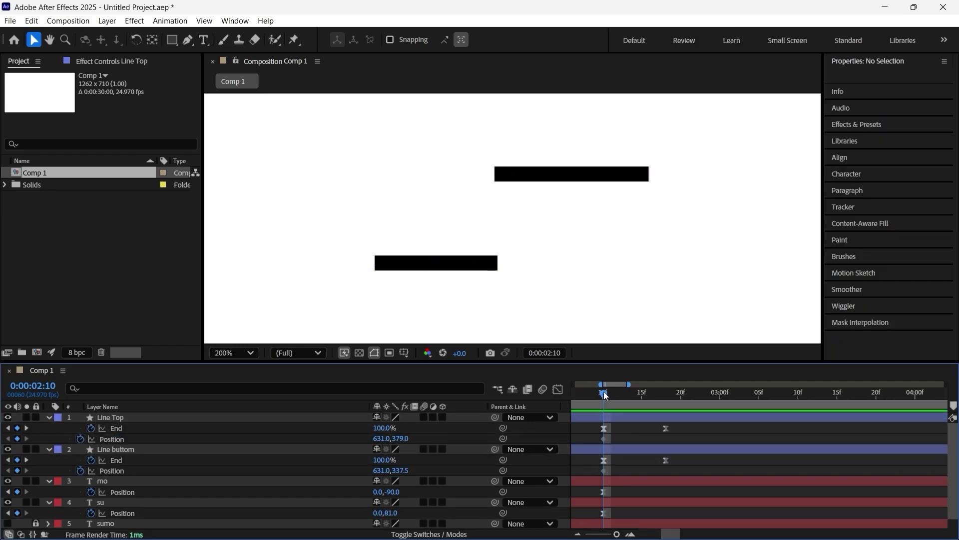
left_click_drag(608, 395, 635, 394)
left_click(308, 449)
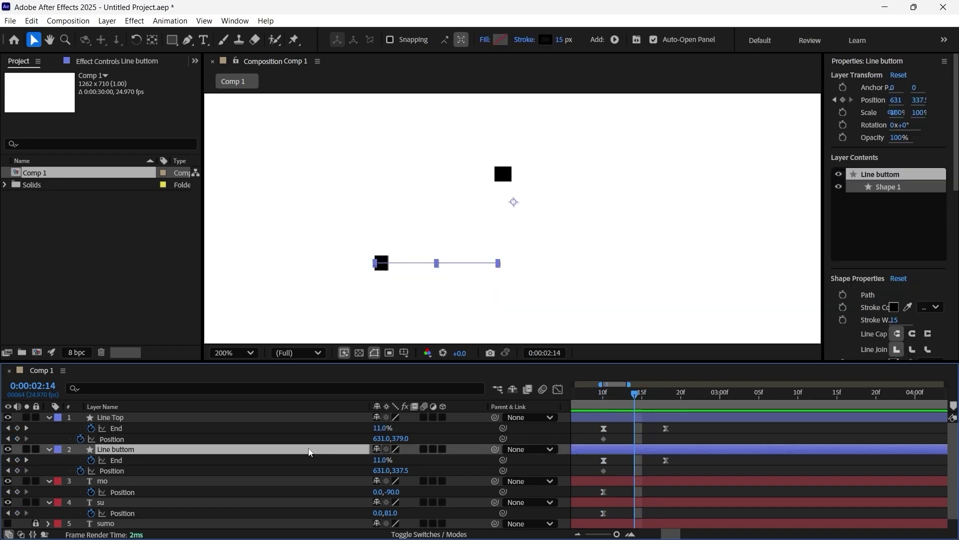
left_click(320, 417, "shift")
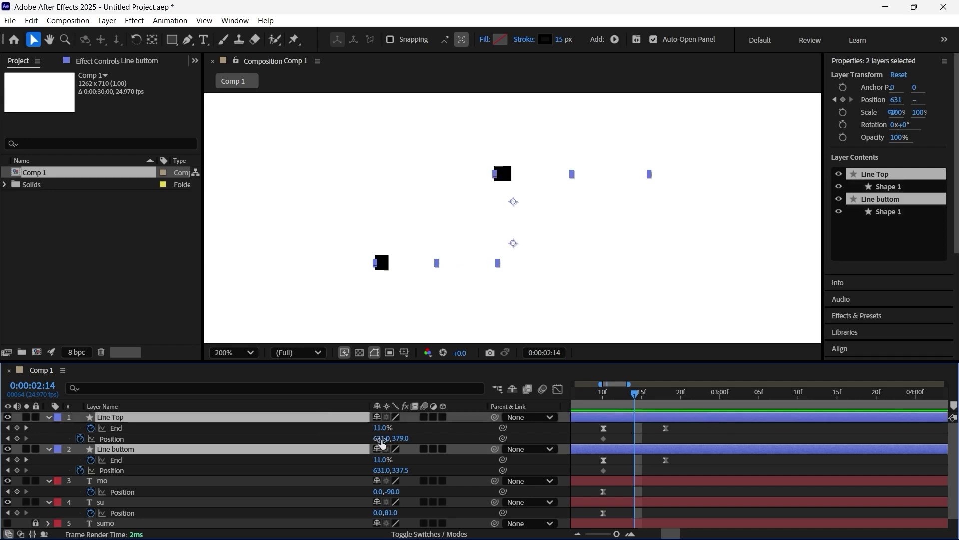
left_click_drag(383, 444, 330, 441)
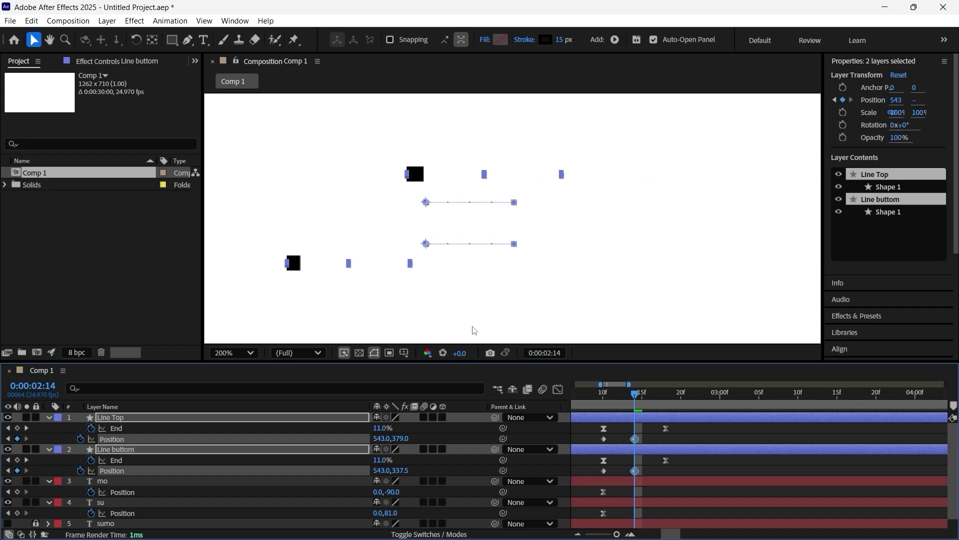
Step: Apply Easy Ease to the Position keyframes of both lines and preview how they slide while retracting
scroll(474, 330, "down", 1)
left_click_drag(688, 284, 701, 231)
left_click(588, 395)
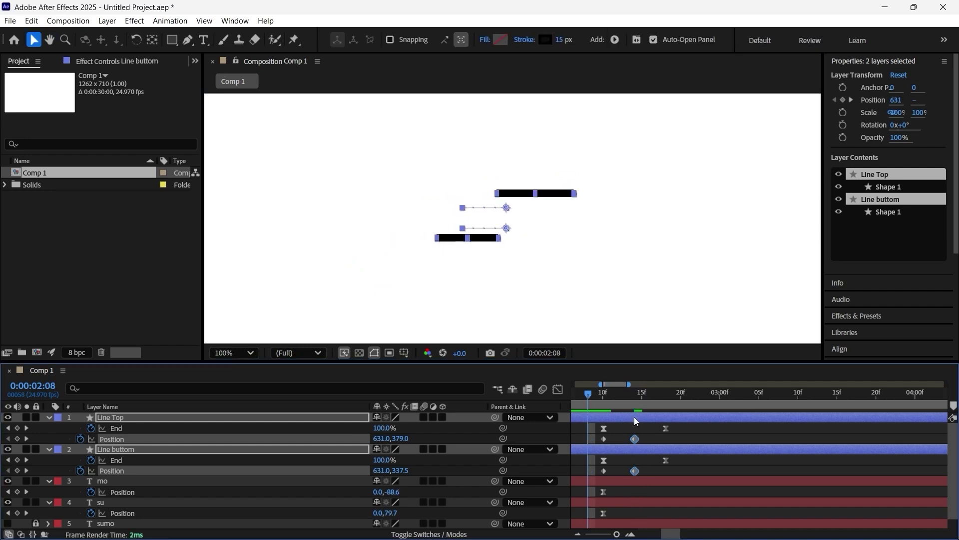
left_click_drag(646, 434, 599, 443)
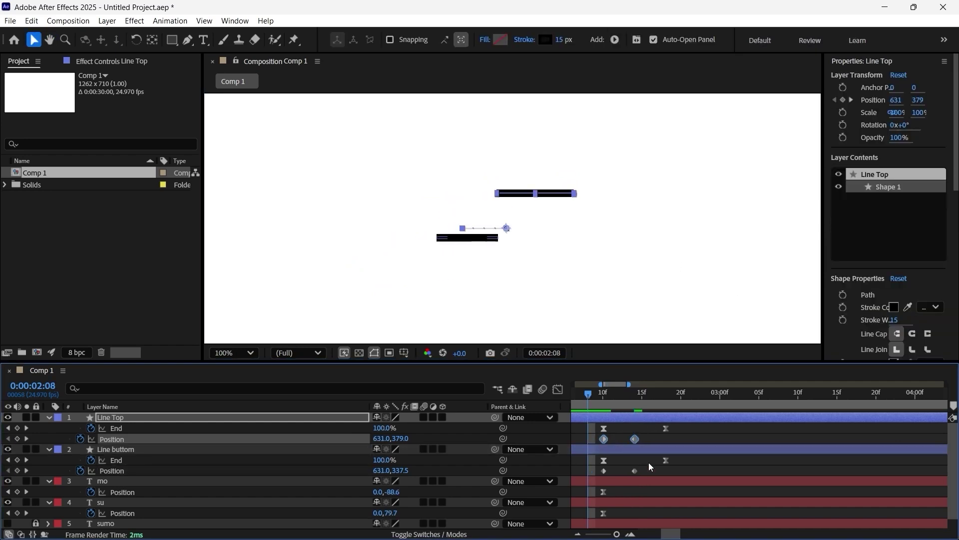
left_click_drag(651, 467, 595, 473)
key("F9")
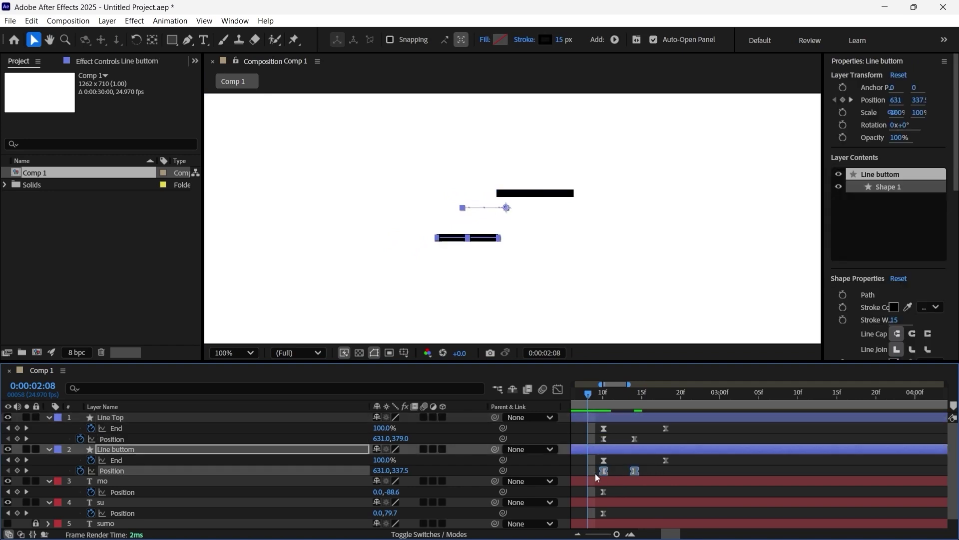
key("space")
key("space")
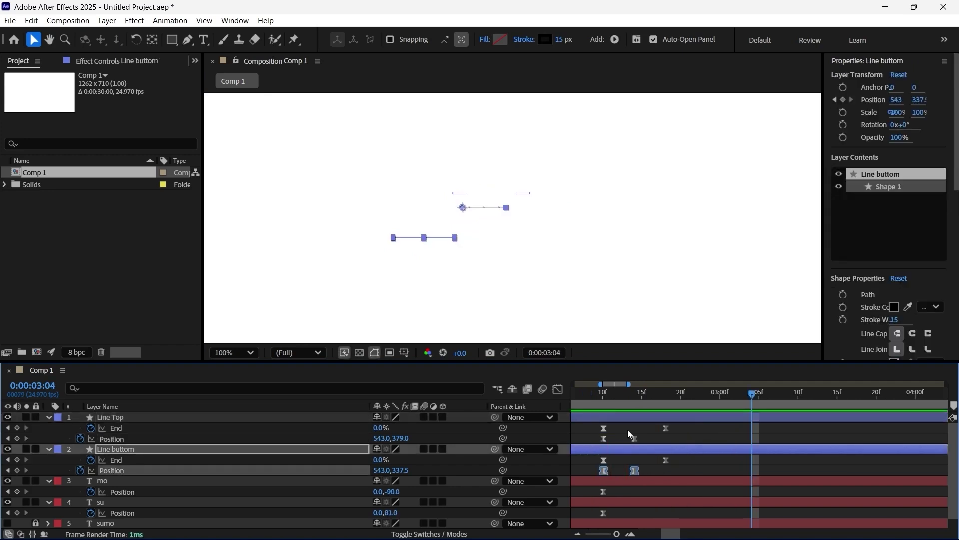
scroll(628, 430, "down", 1)
left_click_drag(625, 392, 607, 396)
key("space")
key("space")
Step: Move the last Position keyframes of both lines to 0:00:02:17 and preview the slower slide
scroll(634, 453, "up", 1)
left_click(631, 442)
left_click(629, 439)
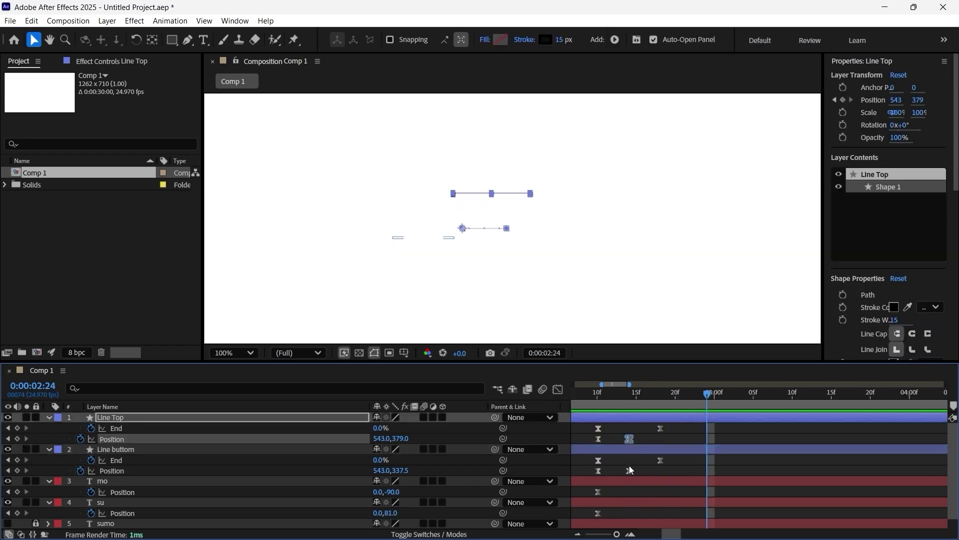
left_click(630, 471, "shift")
left_click_drag(631, 439, 659, 438)
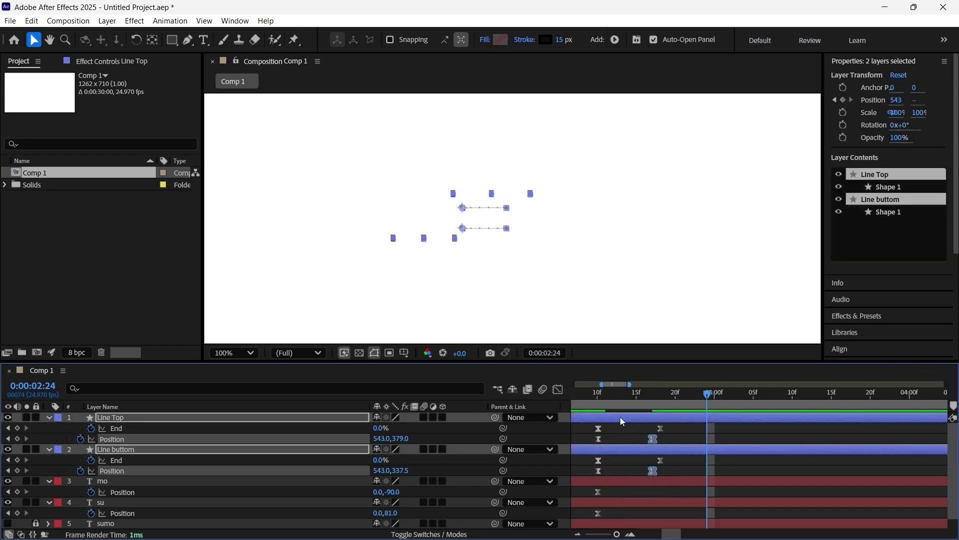
left_click(600, 395)
key("space")
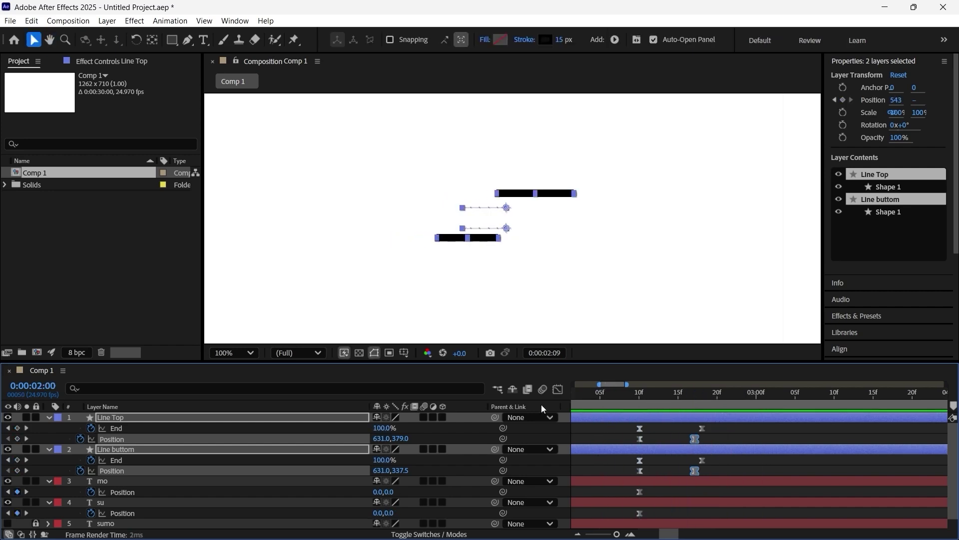
Step: Preview the complete logo animation from 0:00:00:00 and return to its first frame
key("Home")
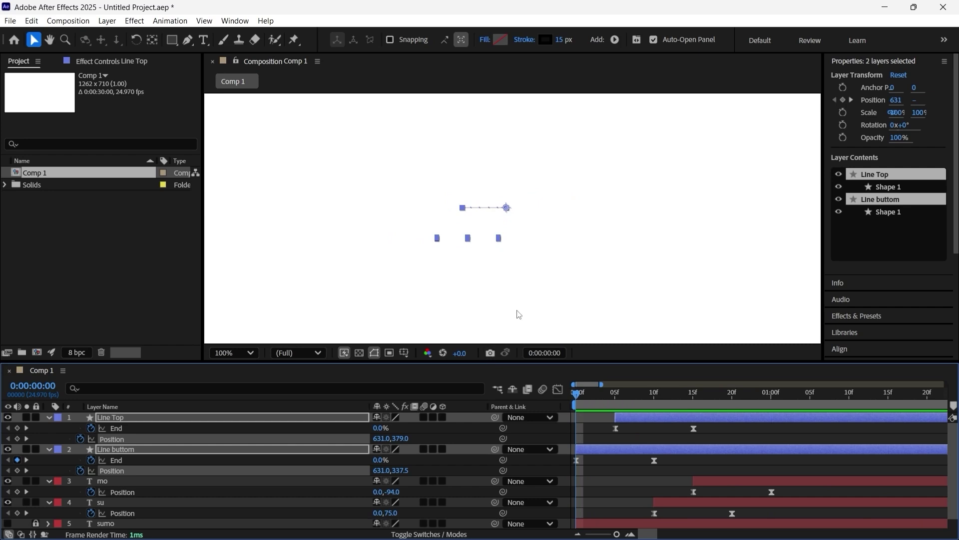
key("space")
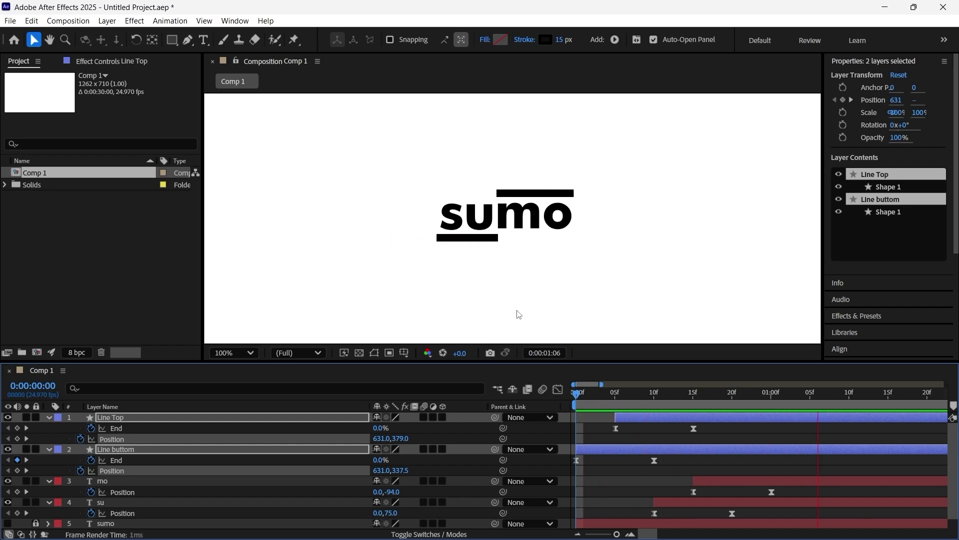
key("space")
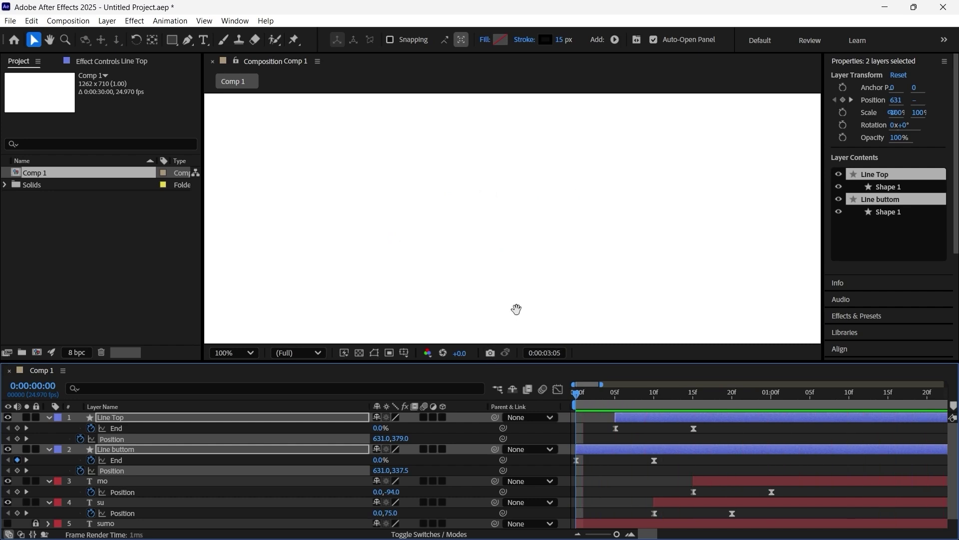
key("Home")
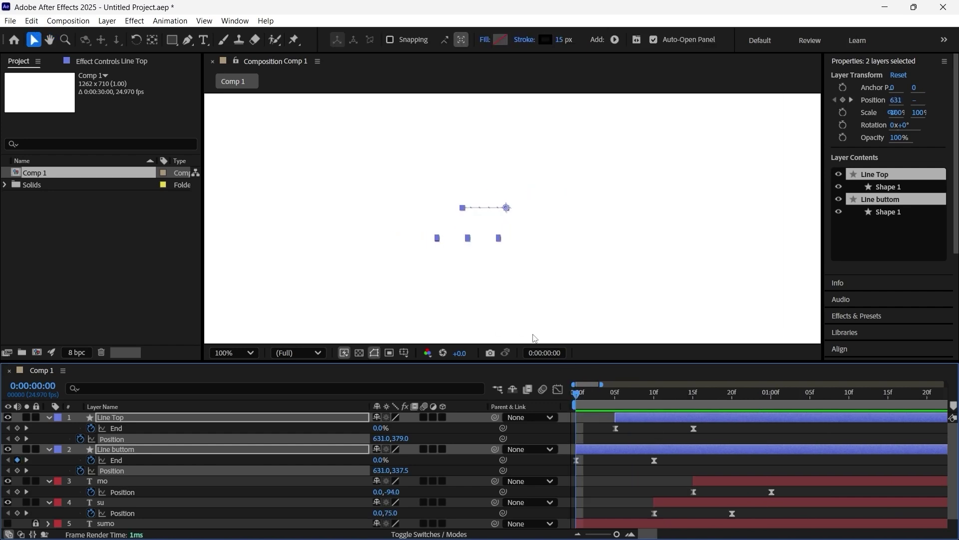
Step: Save the project in the Documents folder as "Sumo Animation"
key("ctrl+s")
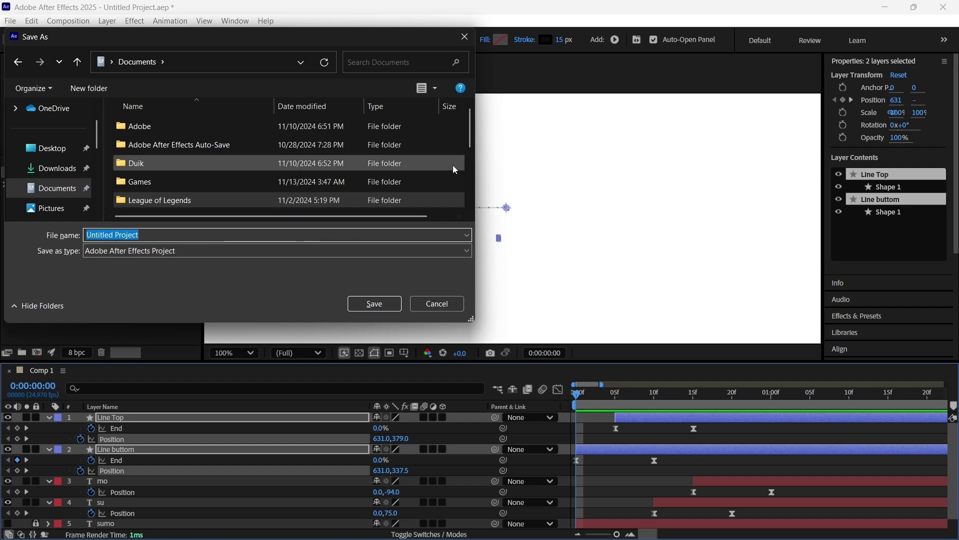
type("Sumo Animation")
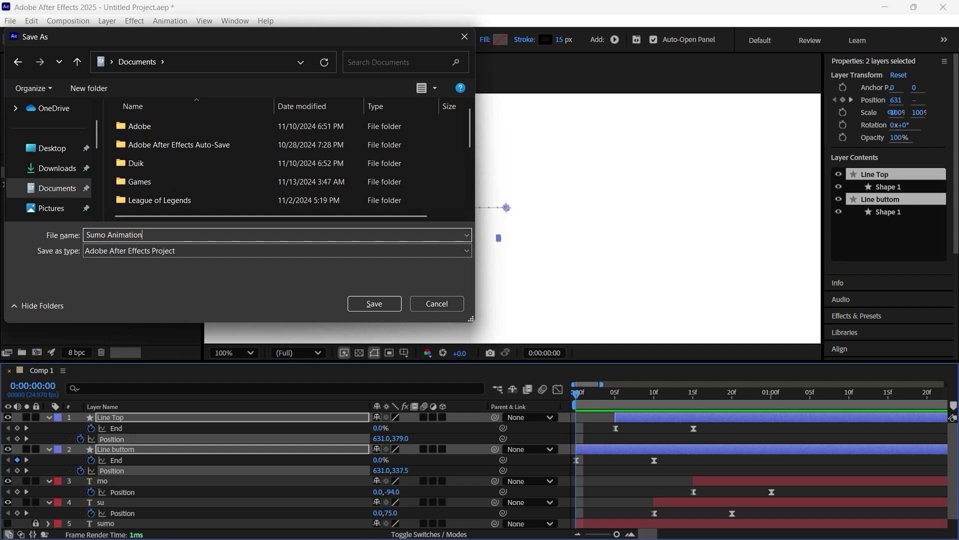
key("Return")
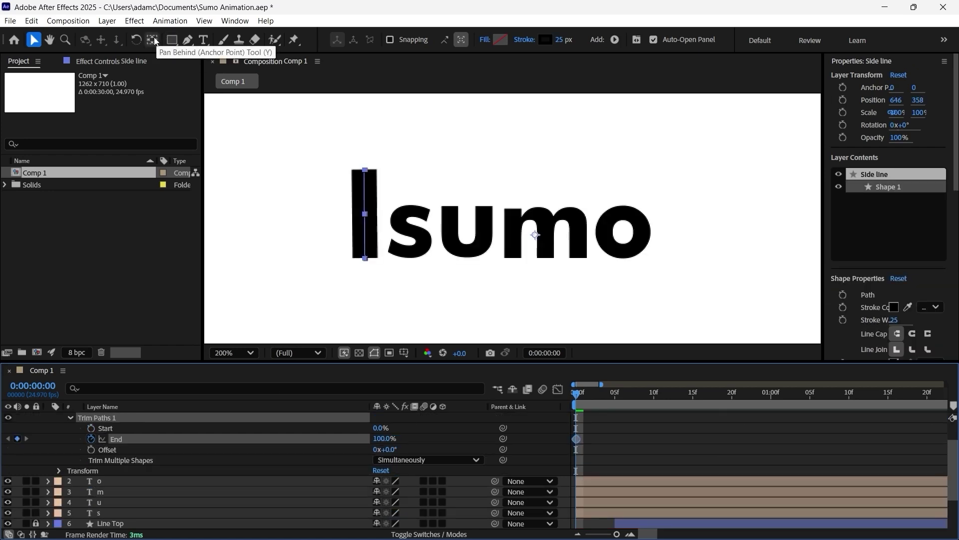
Step: Move the anchor point of "Side line" to the lower end of the vertical line
left_click(155, 41)
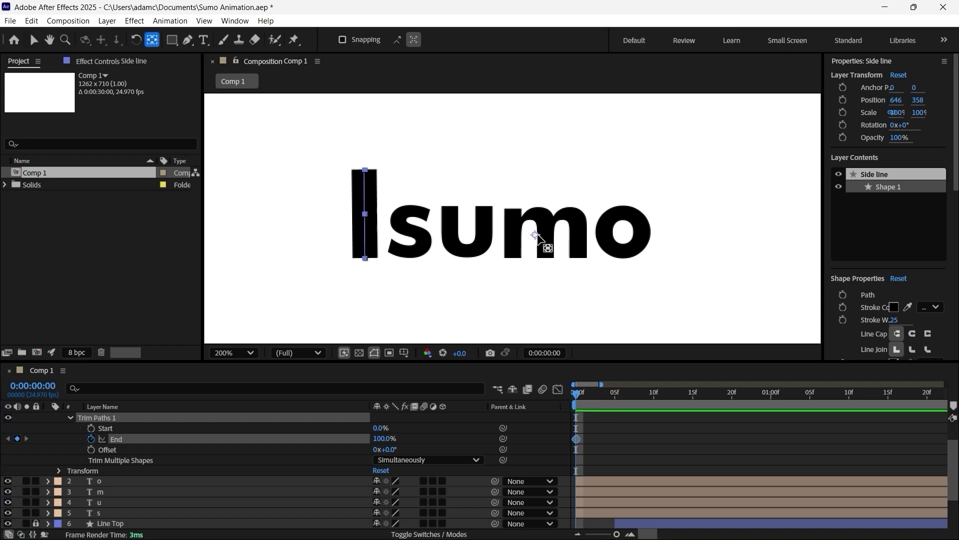
left_click_drag(541, 241, 365, 258)
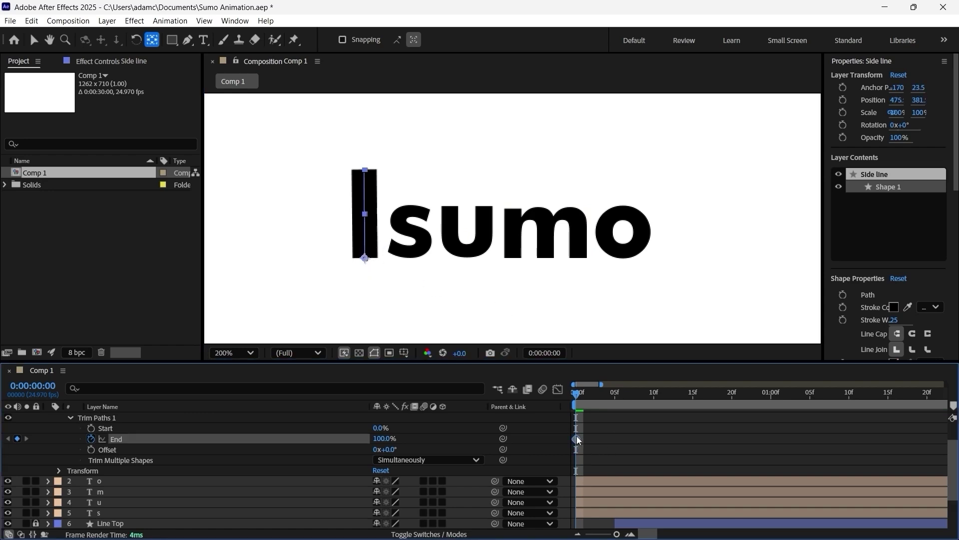
Step: Move the "Side line" End keyframe to 0:00:00:10, set End to 0% at 0:00:00:00, and apply Easy Ease to both keyframes
left_click_drag(577, 439, 660, 438)
mouse_move(370, 439)
left_mouse_down()
mouse_move(387, 439)
mouse_move(312, 444)
left_mouse_up()
left_click_drag(680, 448, 565, 442)
key("F9")
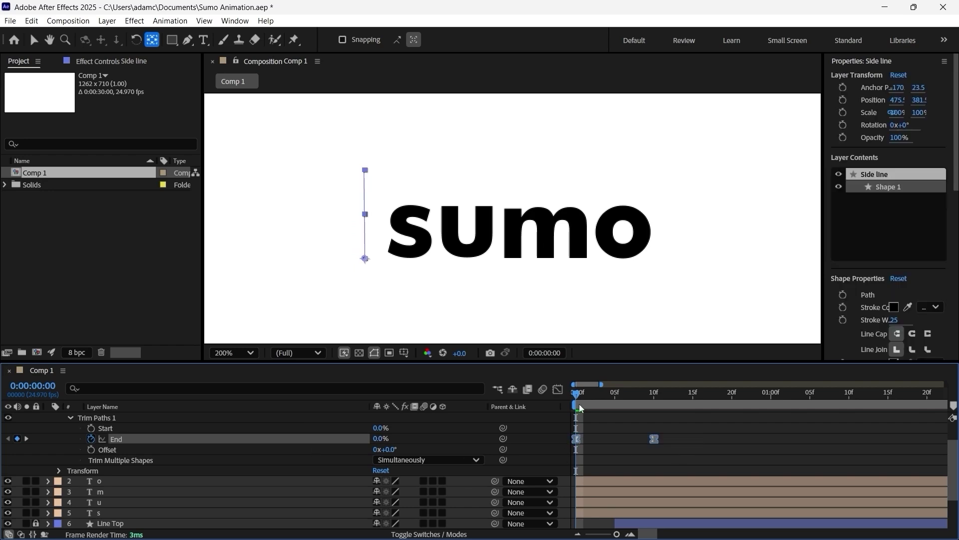
Step: Reshape the speed curve of the "Side line" End keyframes to peak right at the start and slow gradually, and preview the motion
left_click(558, 389)
left_click_drag(646, 508, 578, 502)
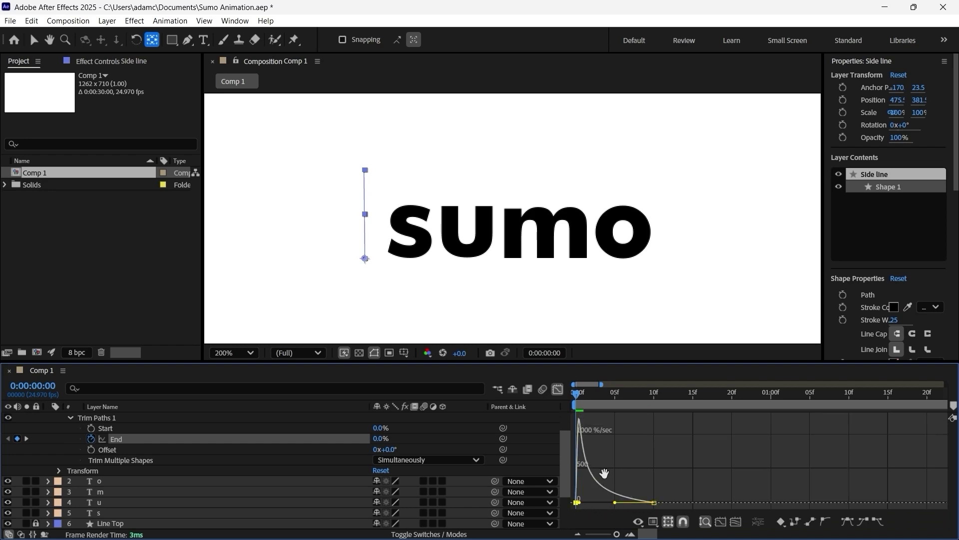
key("space")
key("space")
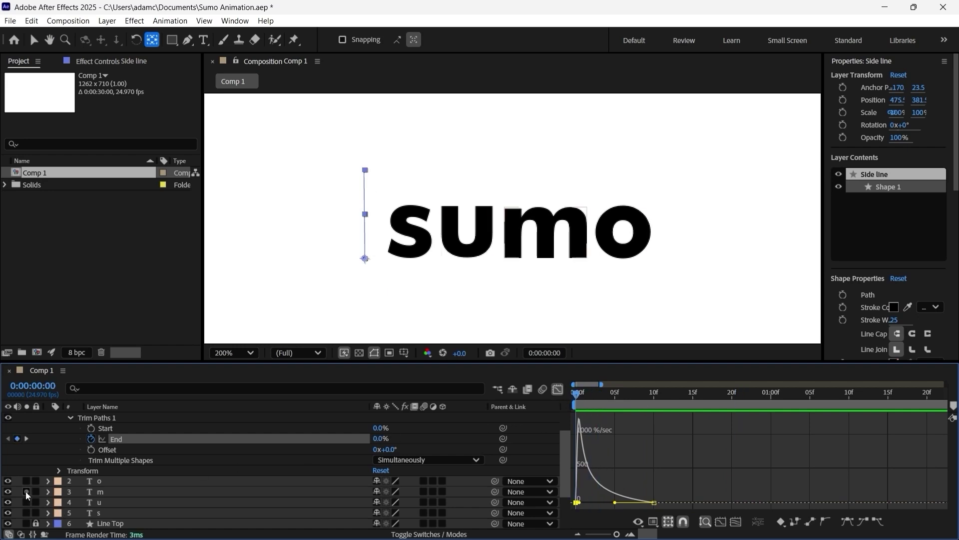
mouse_move(9, 487)
left_mouse_down()
mouse_move(11, 518)
mouse_move(15, 449)
mouse_move(9, 505)
mouse_move(7, 469)
left_mouse_up()
key("space")
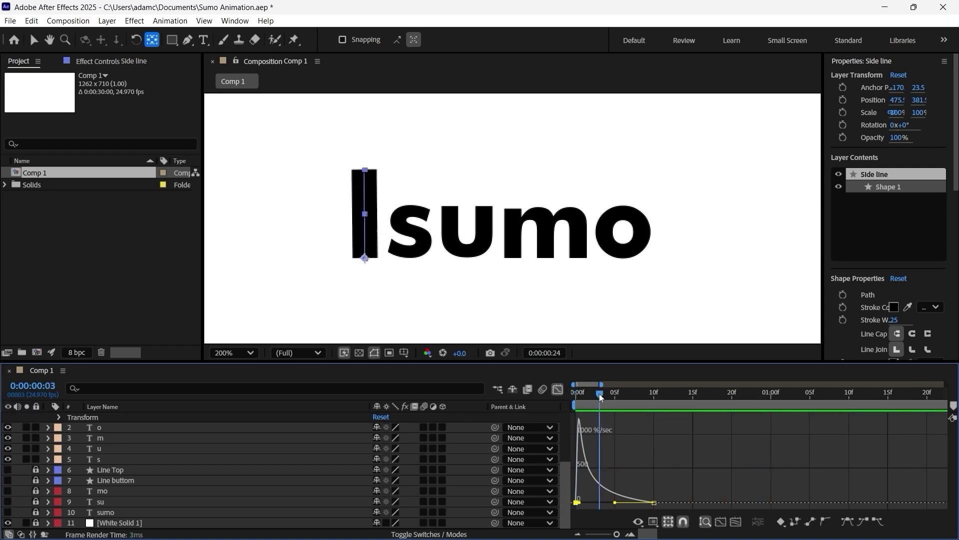
Step: Move the second End keyframe of "Side line" to 0:00:00:08 and preview the line's growth from 0:00:00:00
left_click(558, 388)
scroll(665, 456, "up", 3)
left_click_drag(629, 395, 573, 398)
left_click(655, 455)
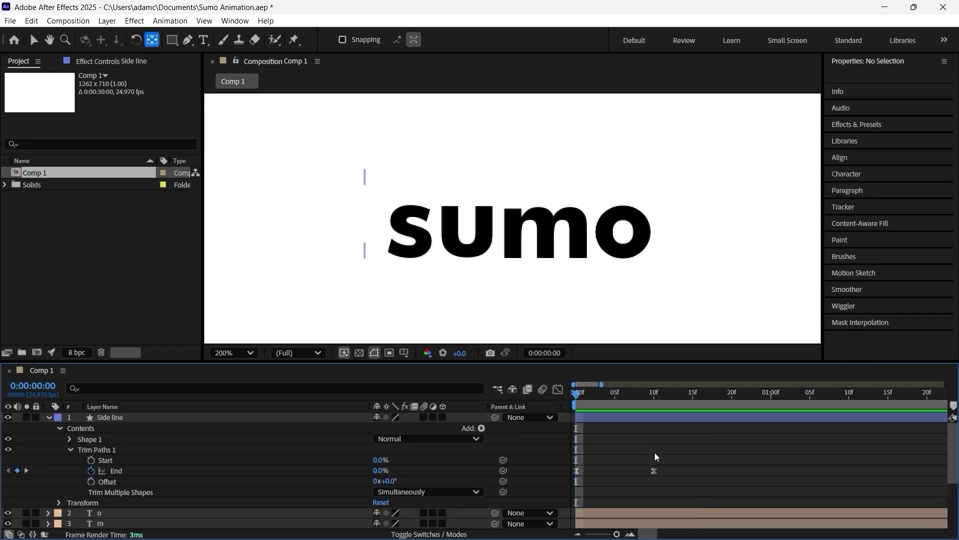
left_click(654, 470)
left_click_drag(652, 473, 640, 473)
key("space")
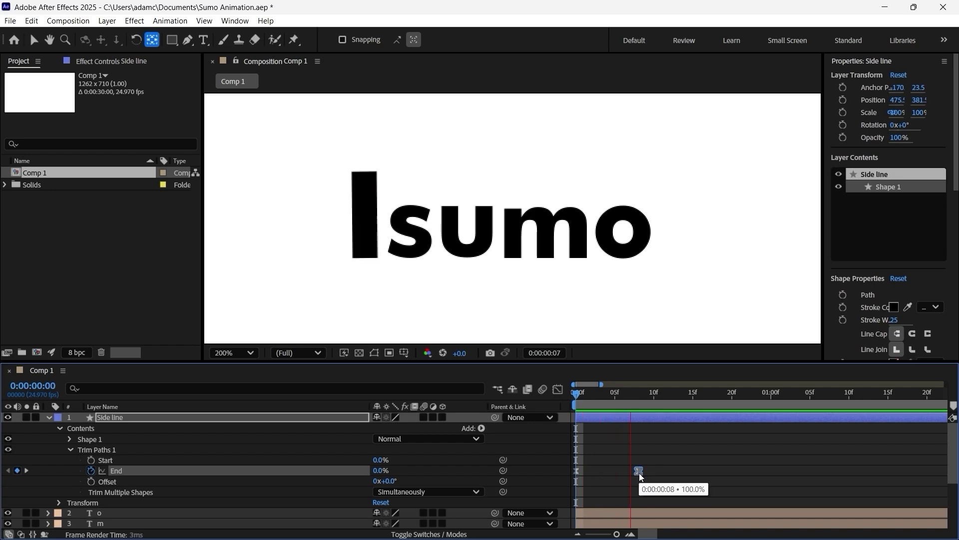
left_click_drag(616, 398, 520, 403)
key("space")
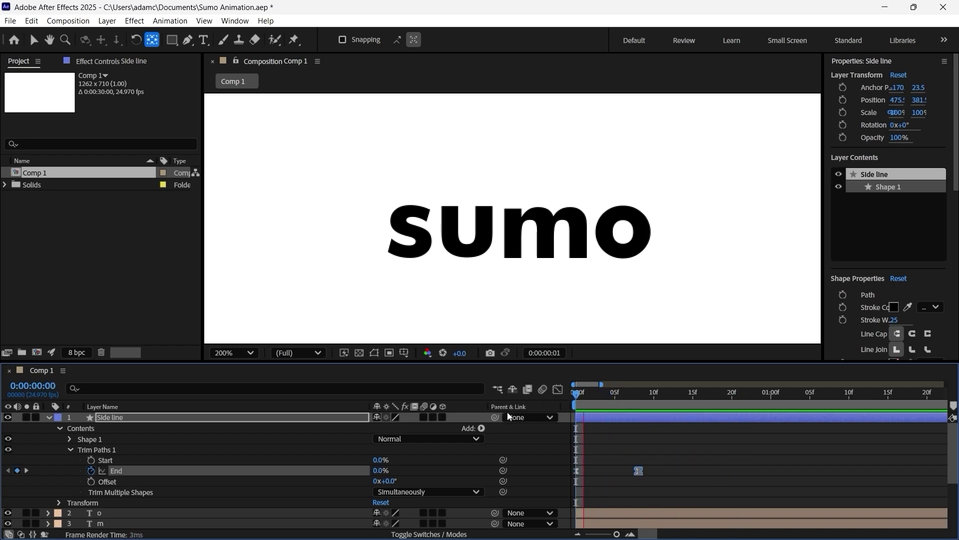
key("space")
Step: Add a Position keyframe to "Side line" at 0:00:00:08 and show all of the layer's keyframed properties
left_click(639, 396)
left_click(700, 439)
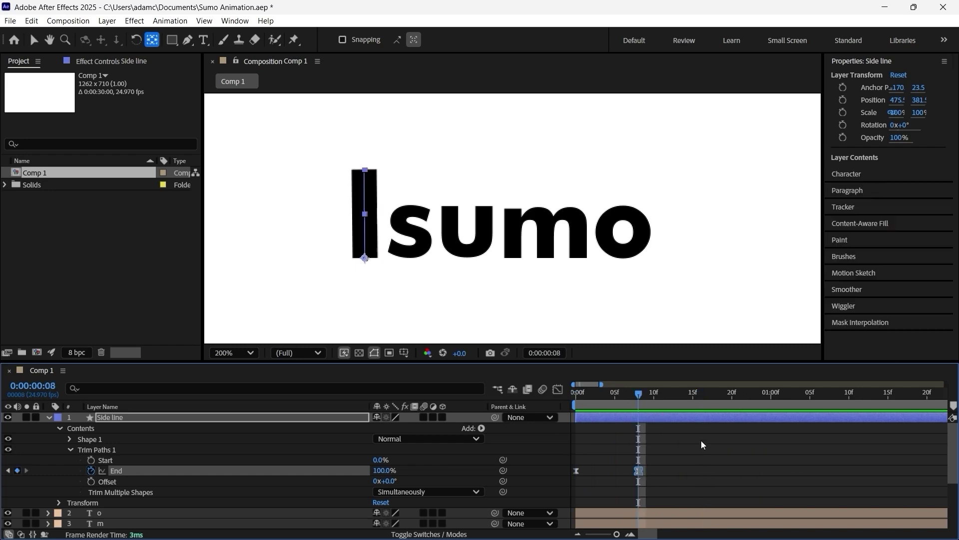
left_click(639, 471)
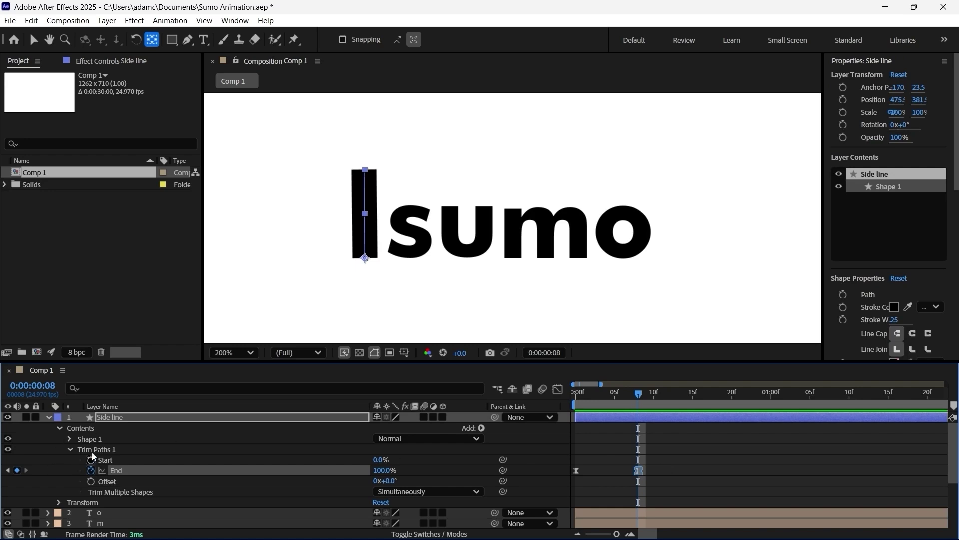
key("p")
left_click(80, 428)
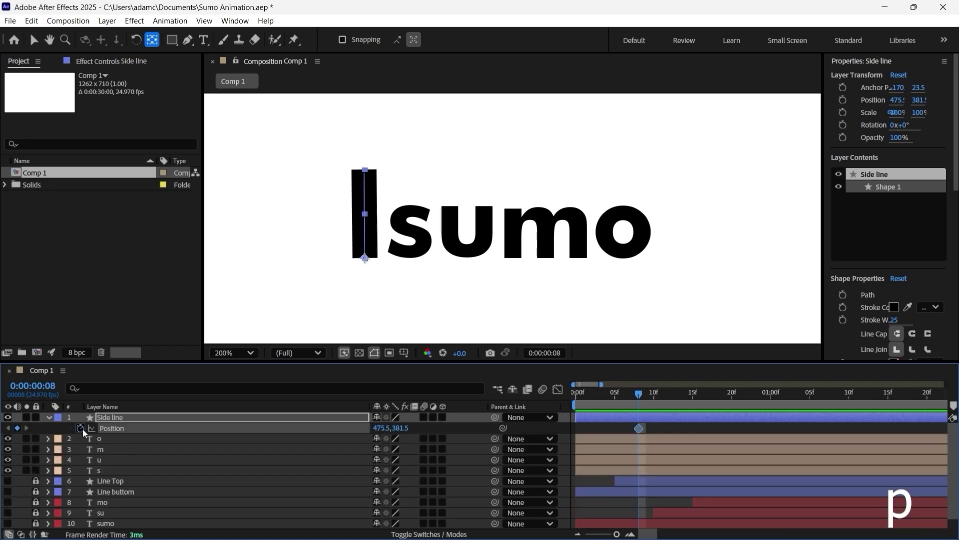
key("u")
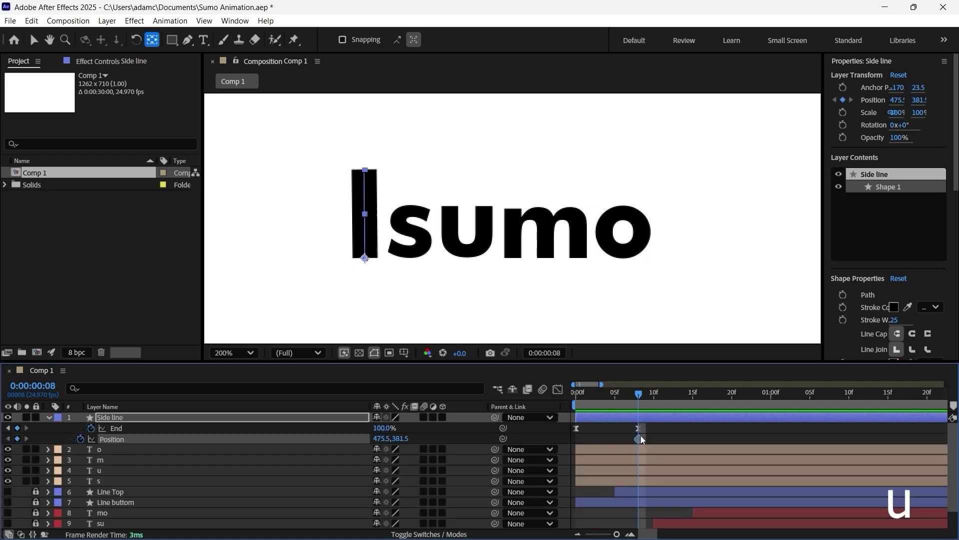
Step: At 0:00:00:18, set the "Side line" Position to 788.5, 381.5 so the line stands just beyond the letter "o"
scroll(648, 447, "up", 2)
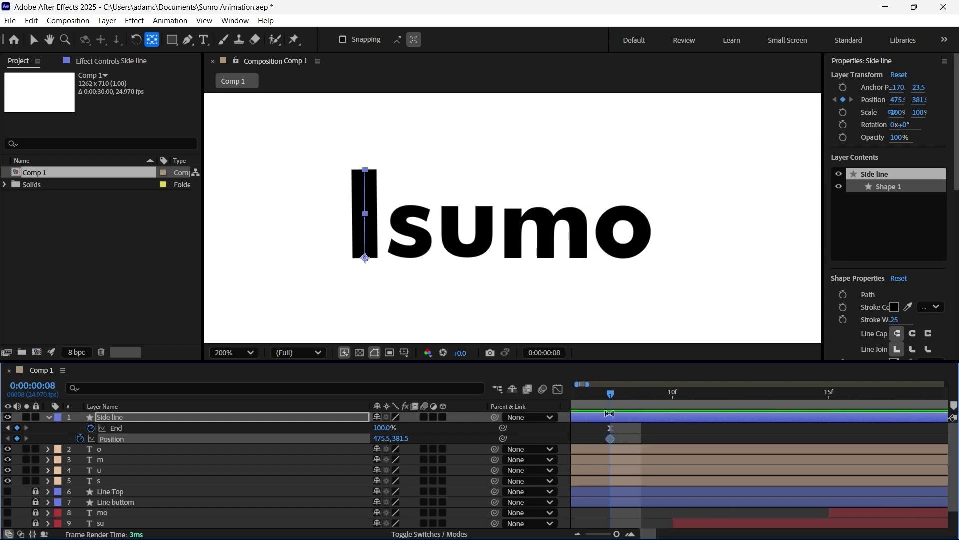
scroll(613, 419, "up", 1)
left_click(614, 396)
key("space")
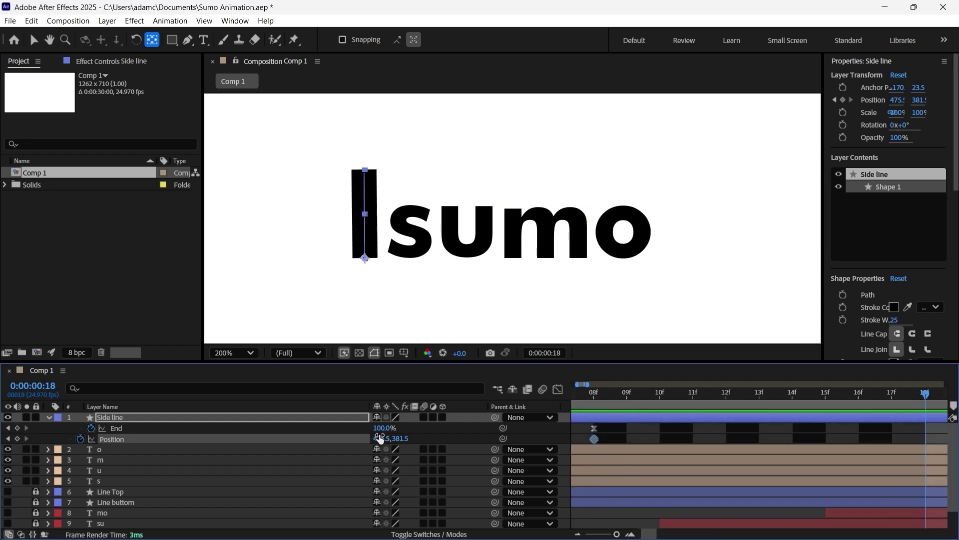
left_click_drag(378, 438, 576, 440)
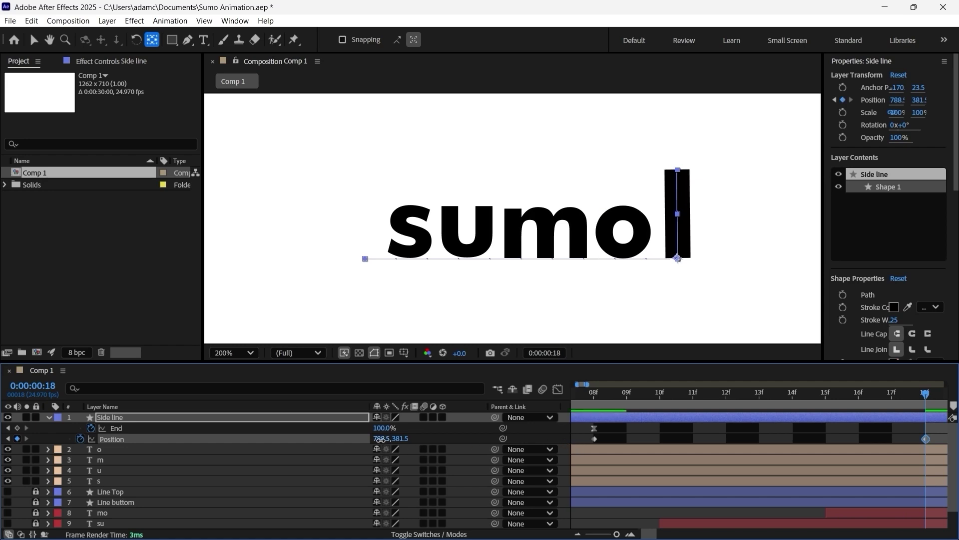
left_click_drag(379, 438, 374, 438)
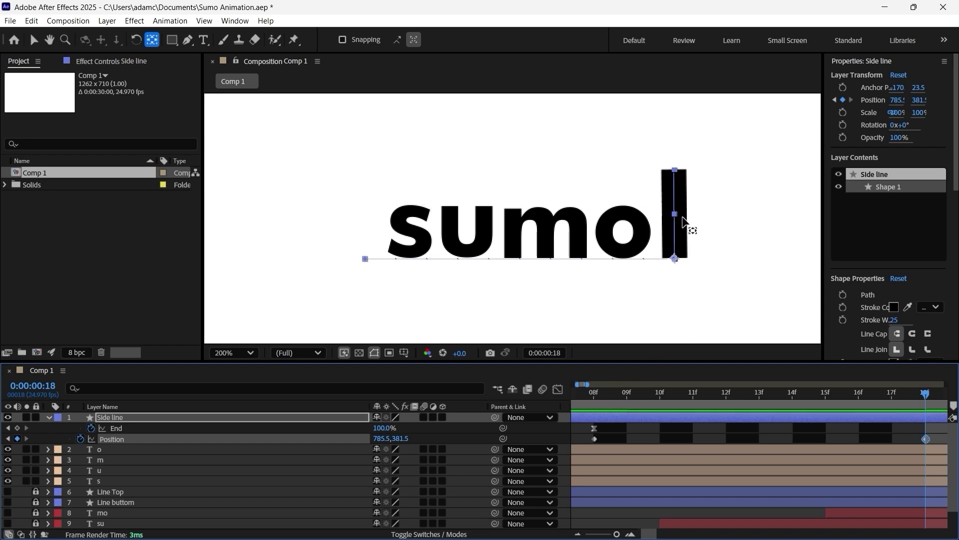
left_click_drag(387, 445, 388, 445)
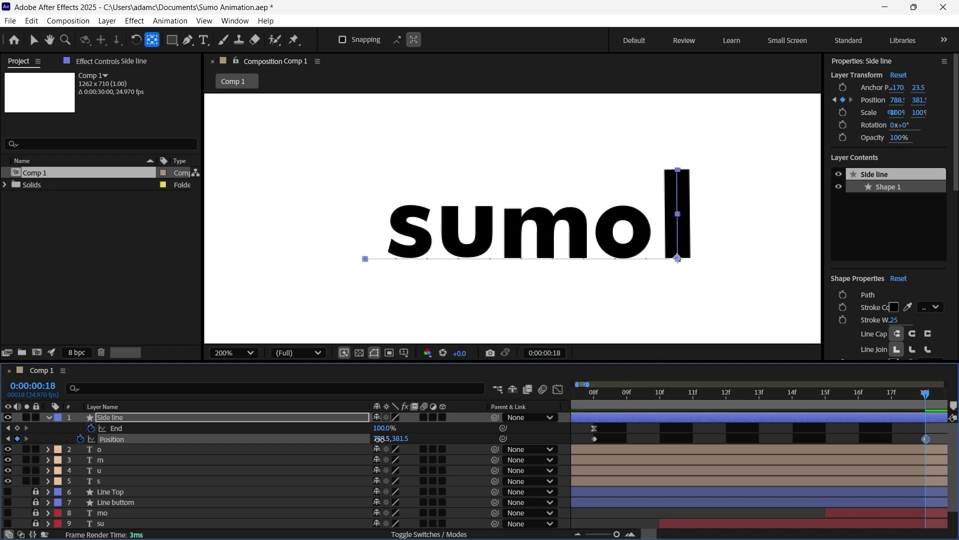
left_click(698, 440)
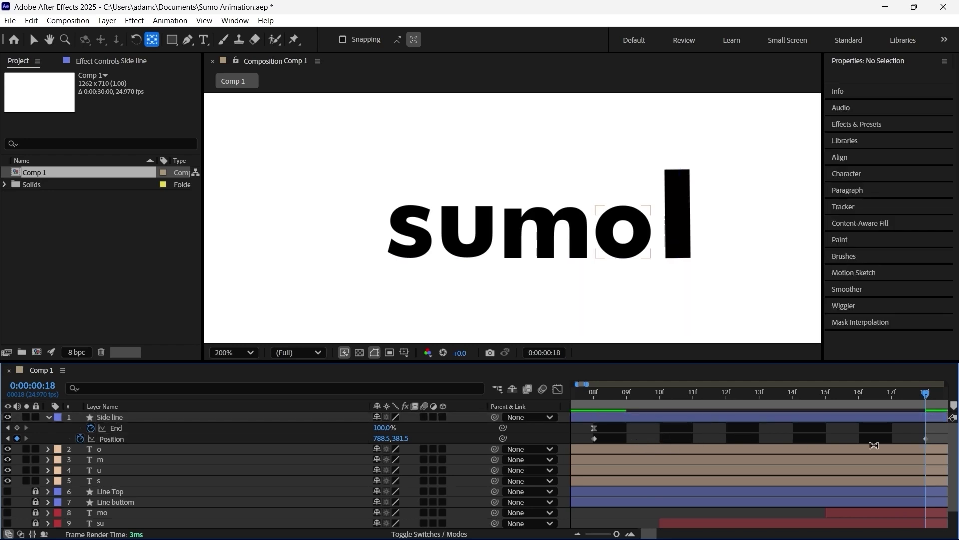
Step: Select both Position keyframes of "Side line" and open the Duik Angela script, enlarging its window to show all its tools
scroll(783, 446, "down", 2)
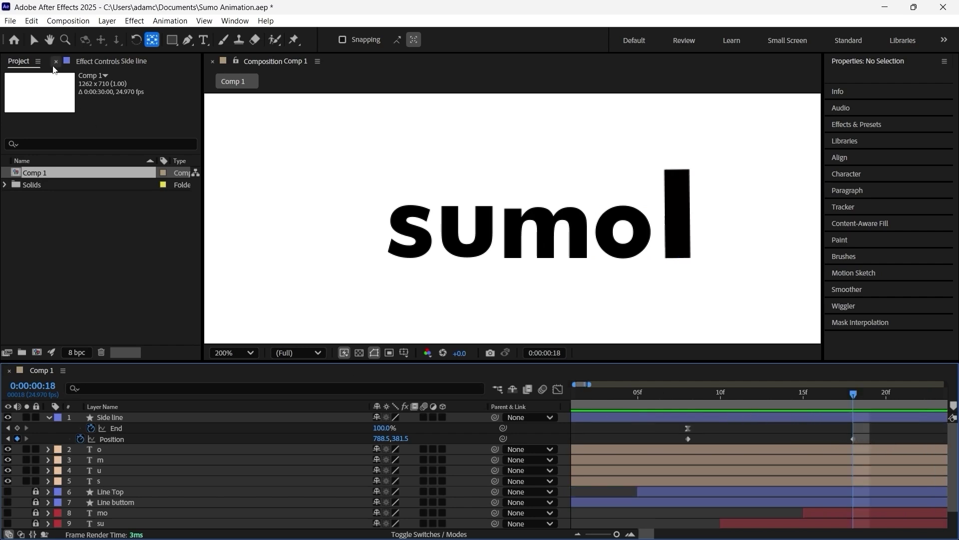
key("v")
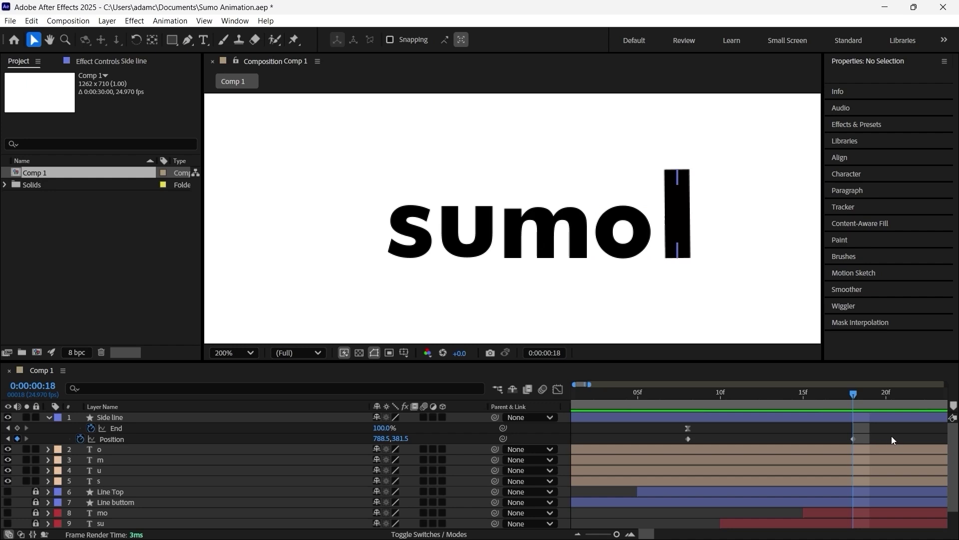
left_click_drag(887, 438, 674, 440)
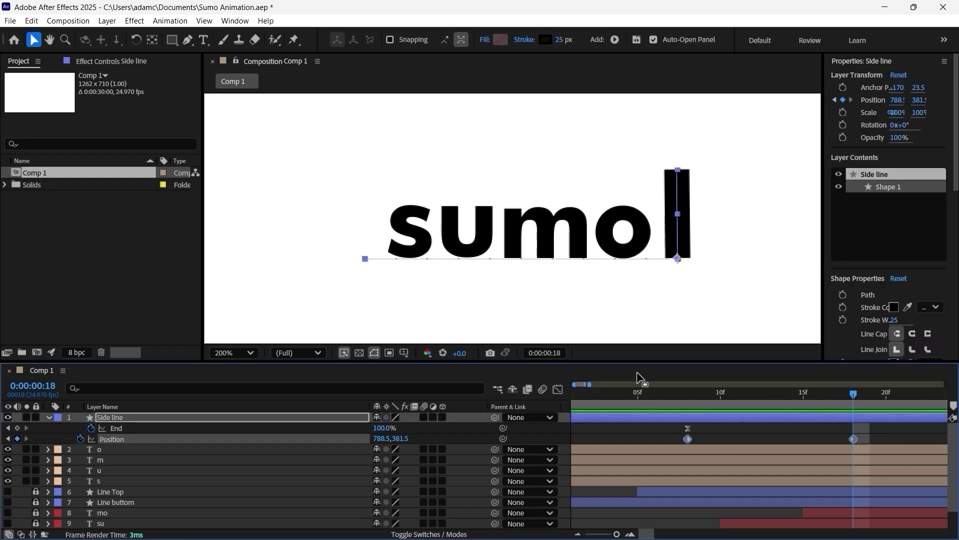
left_click(235, 21)
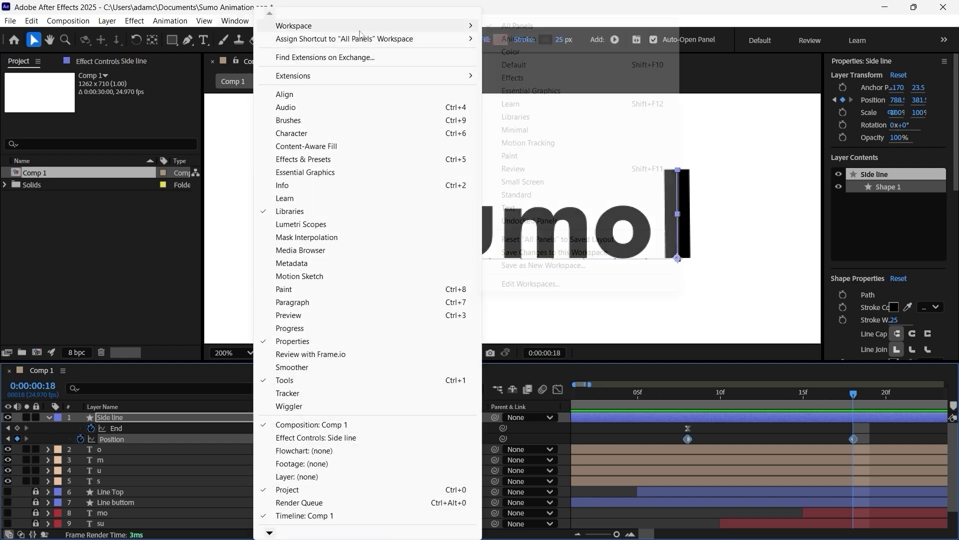
mouse_move(270, 533)
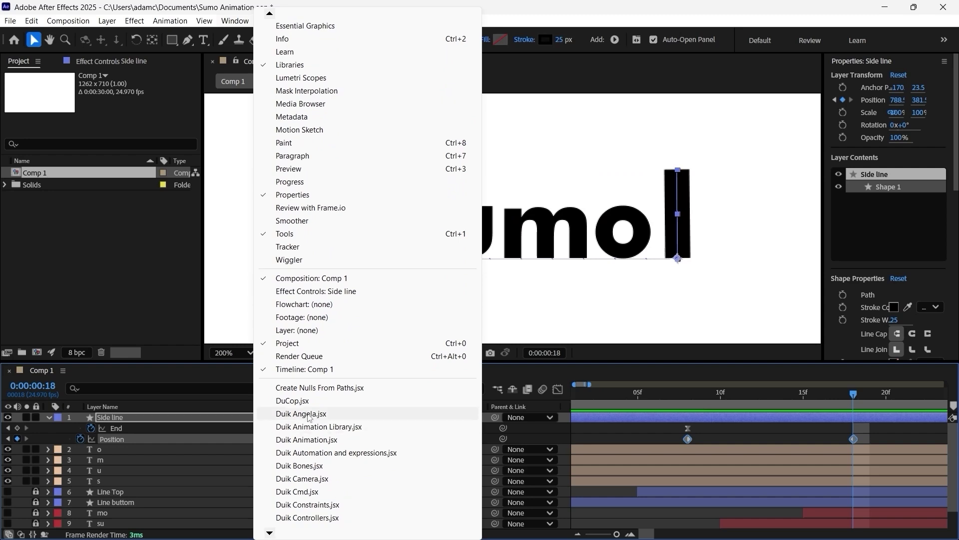
left_click(301, 414)
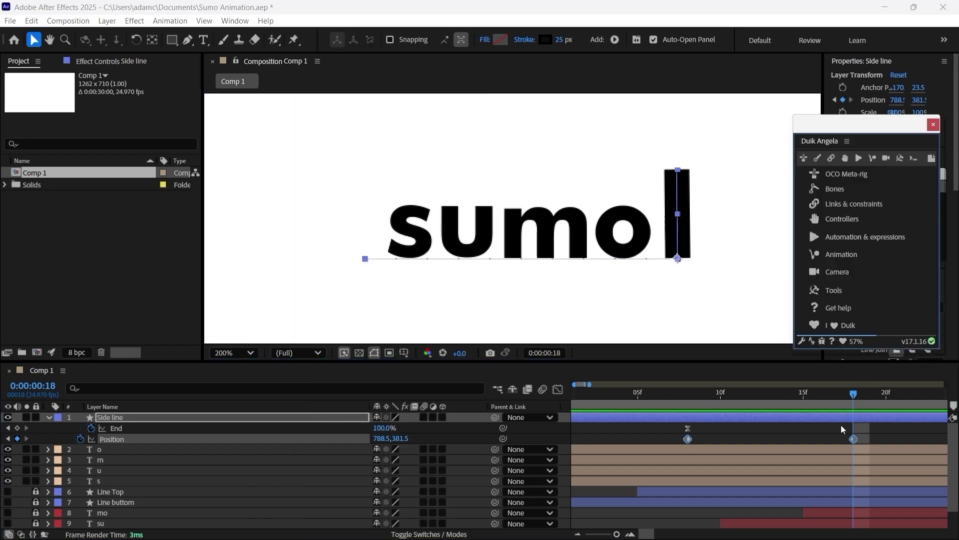
left_click_drag(879, 354, 865, 464)
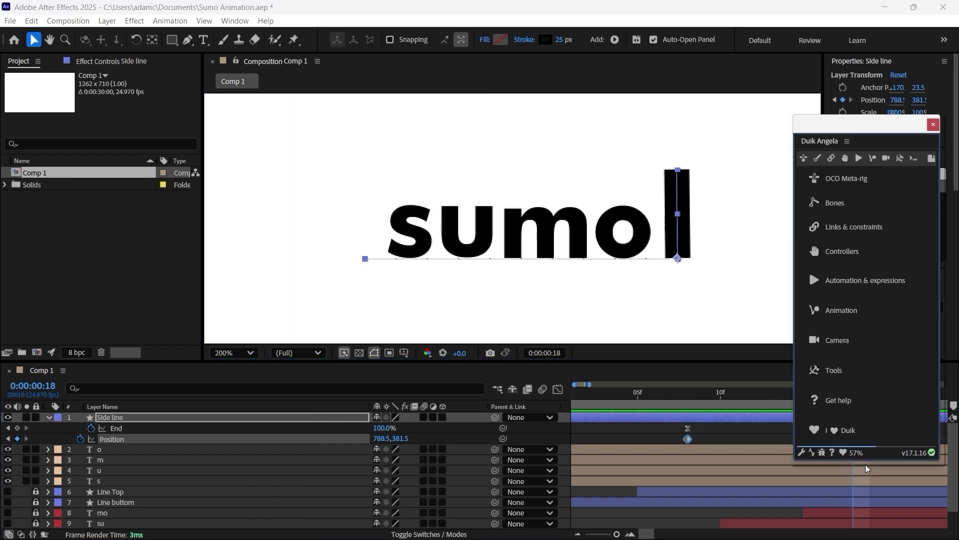
Step: Apply a Bounce preset of Duik's Kleaner to the selected Position keyframes and shift the Duik window clear of the timeline
left_click(859, 158)
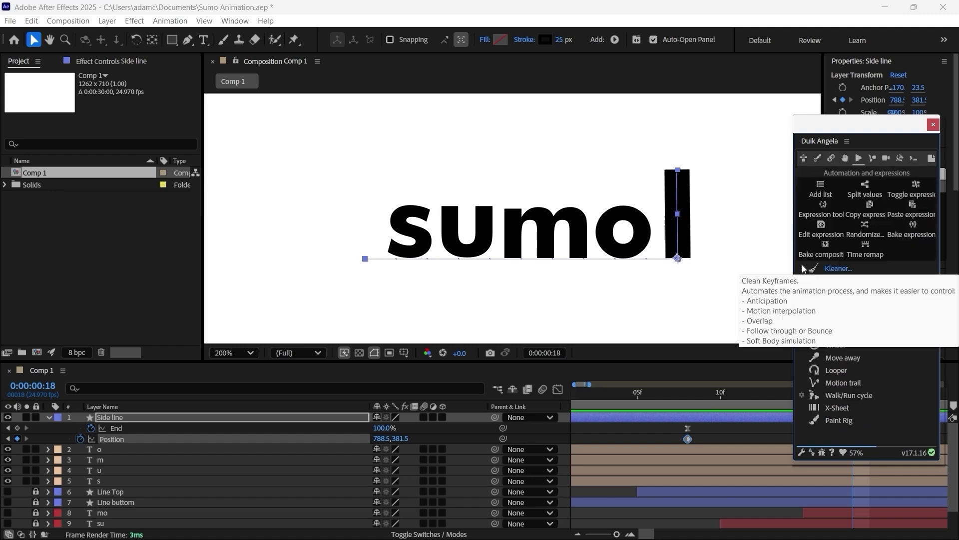
left_click(802, 267)
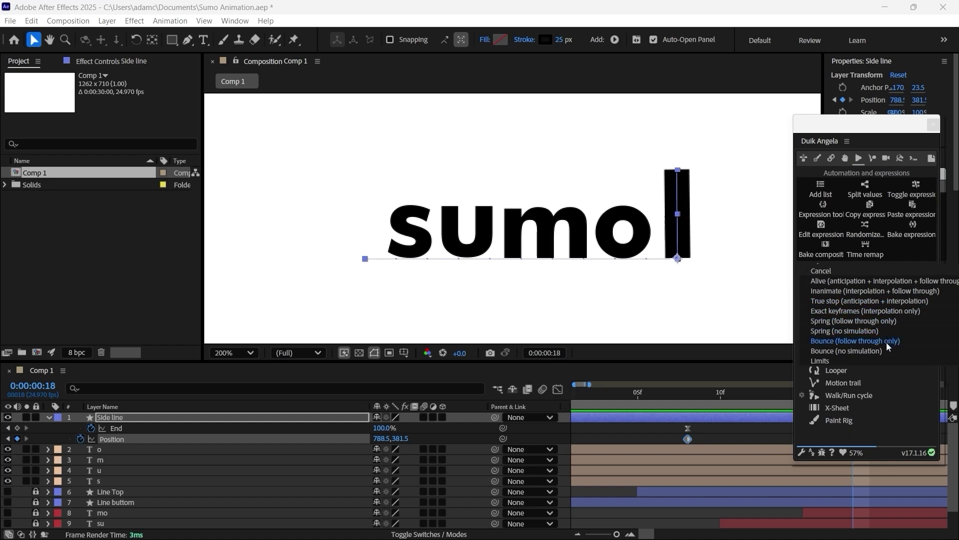
left_click(849, 352)
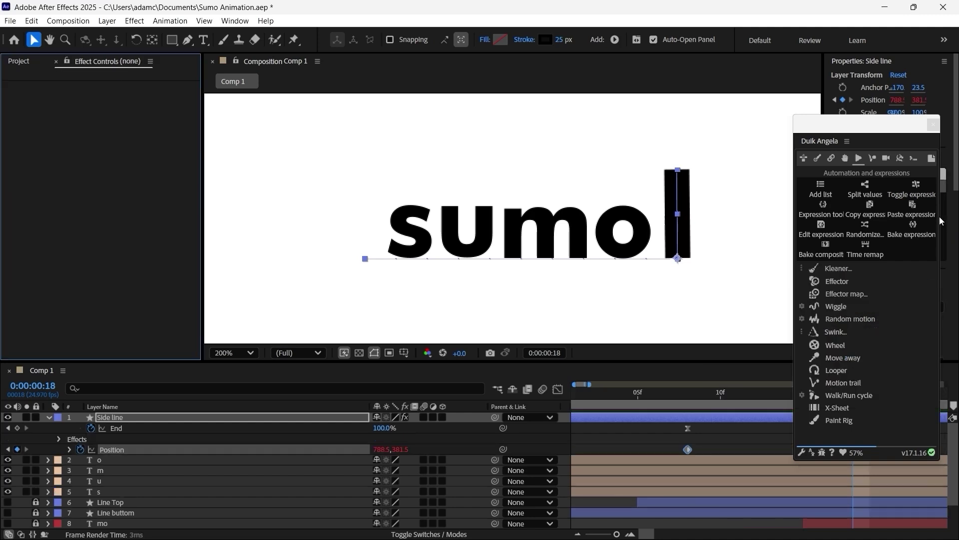
left_click_drag(900, 123, 918, 66)
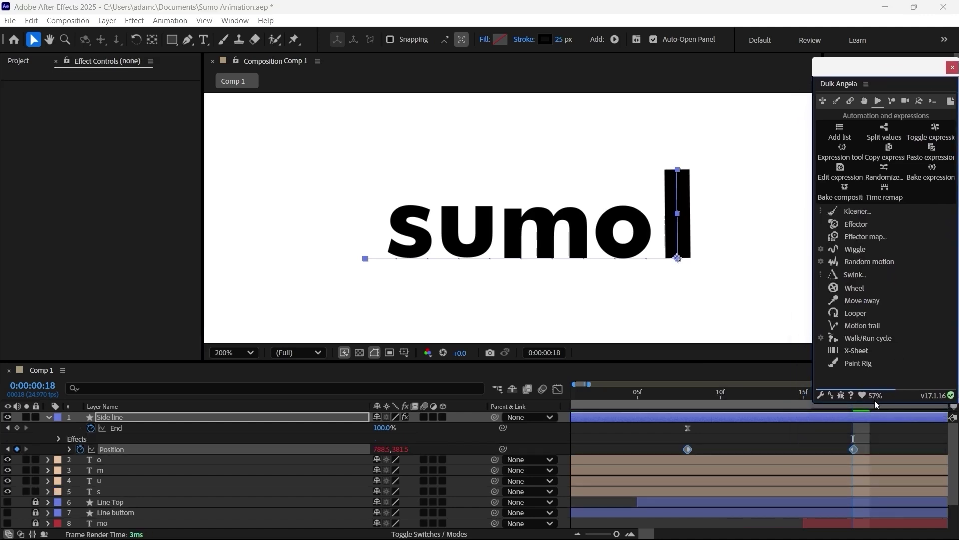
left_click_drag(881, 405, 881, 302)
left_click_drag(871, 75, 887, 89)
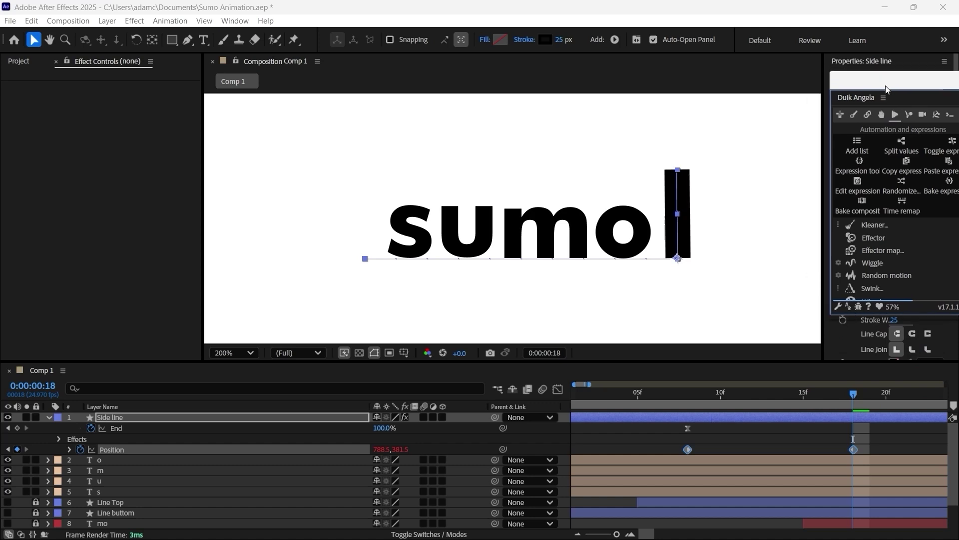
Step: Turn off Bounce in the Follow through settings of the Kleaner effect on the "Side line" Position
left_click_drag(891, 444, 630, 450)
left_click(17, 212)
left_click(17, 214)
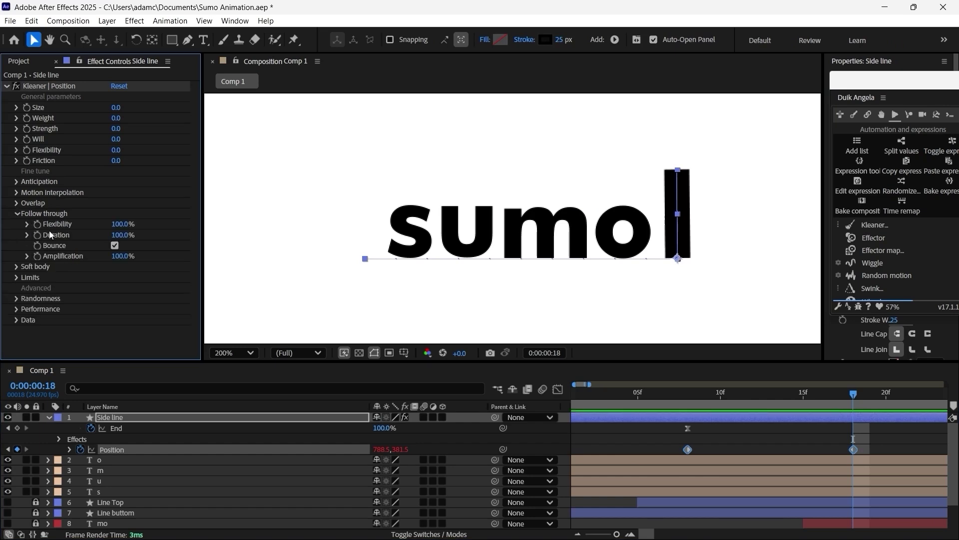
left_click(115, 245)
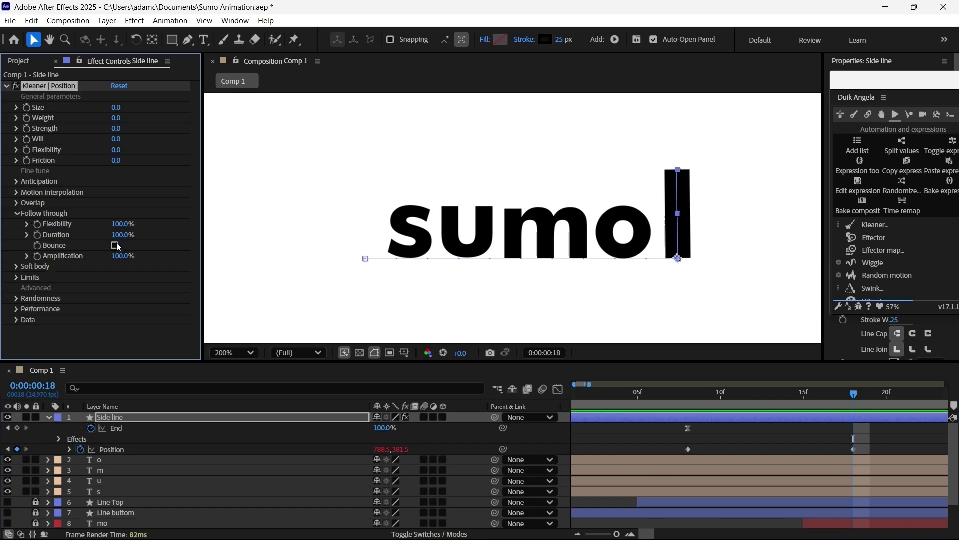
Step: Preview the follow-through of the "Side line" move across the word, playing from 0:00:00:08 with the timeline zoomed out
left_click(694, 395)
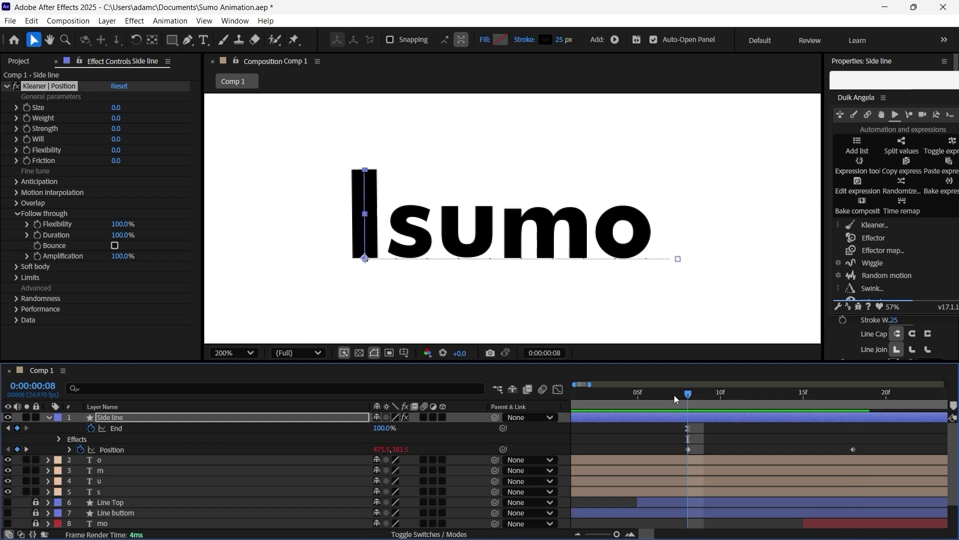
key("space")
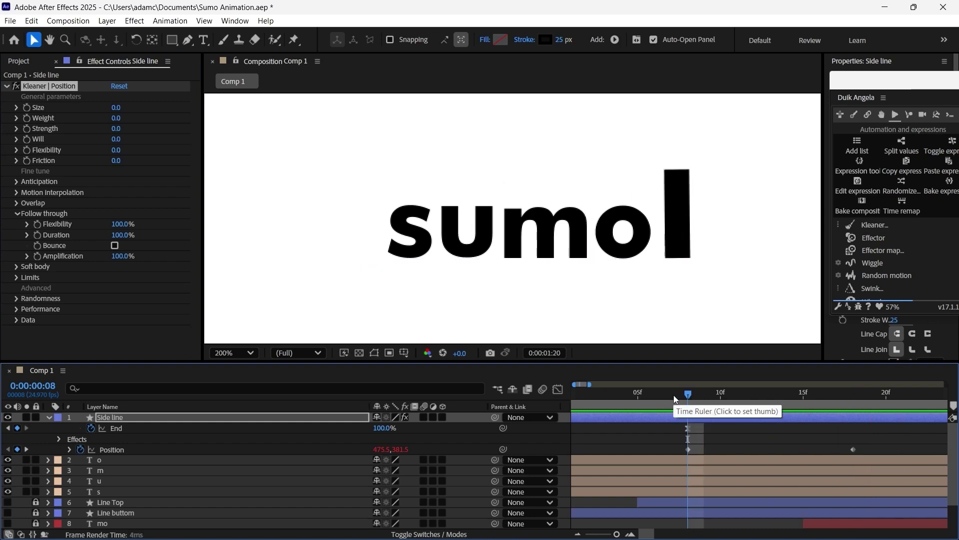
key("space")
key("minus")
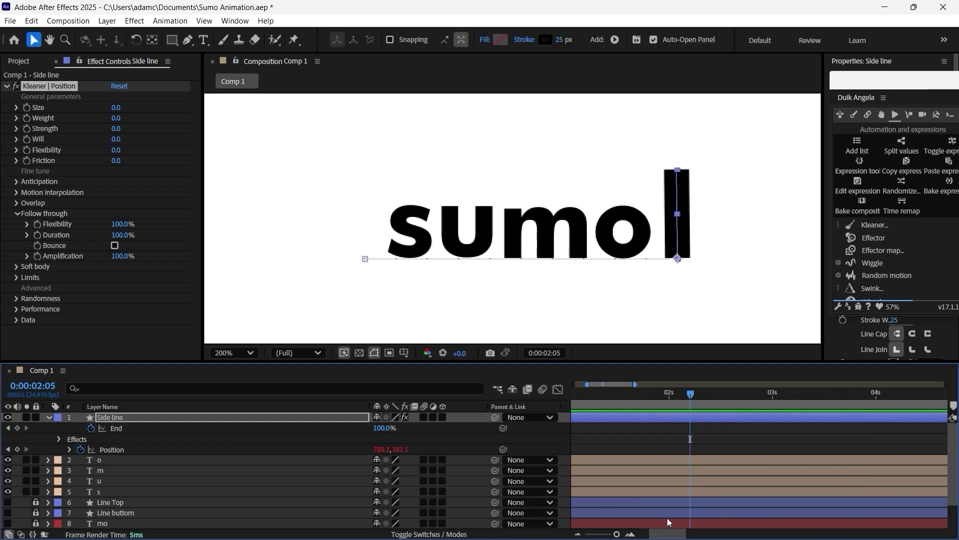
scroll(669, 513, "left", 5)
left_click_drag(623, 393, 608, 394)
key("space")
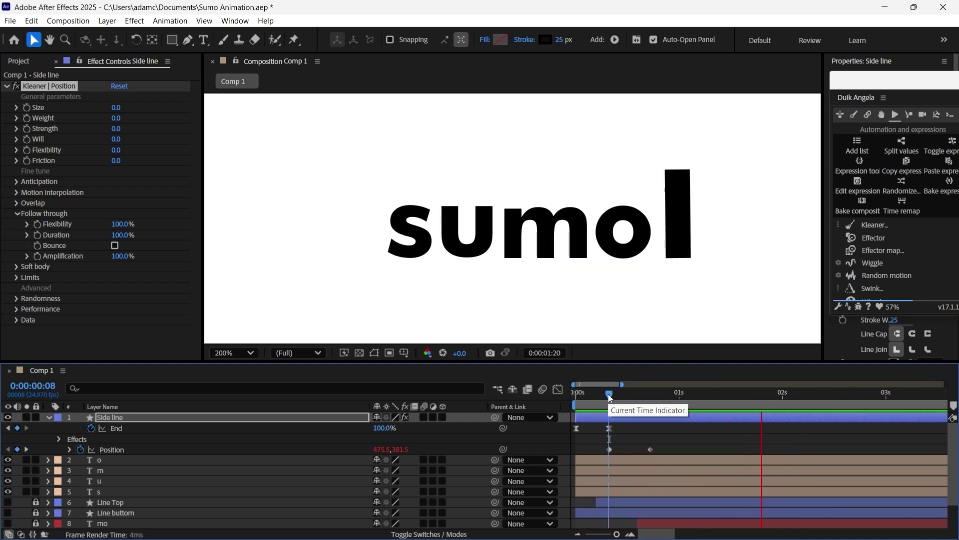
left_click(603, 394)
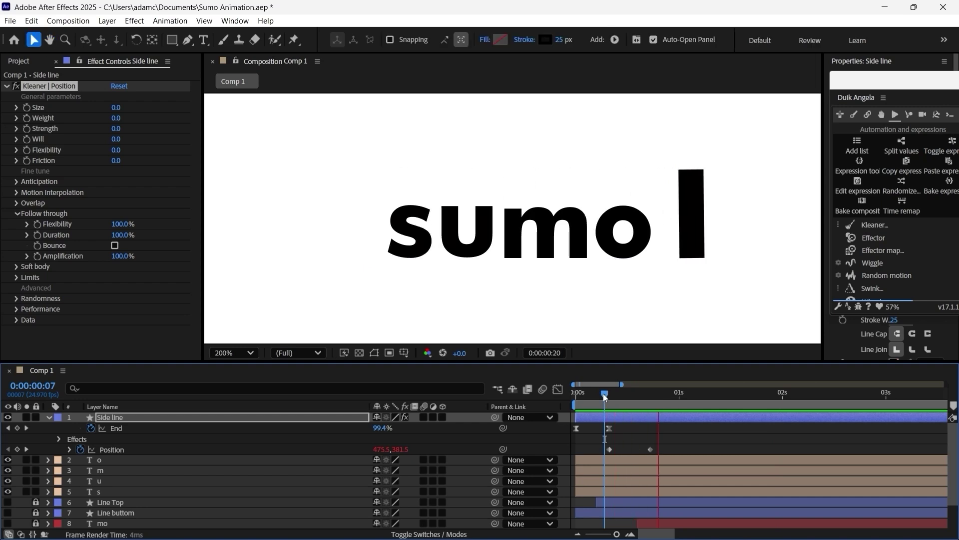
Step: Preview the "Side line" follow-through and return the current time to its first Position keyframe at 0:00:00:08
key("space")
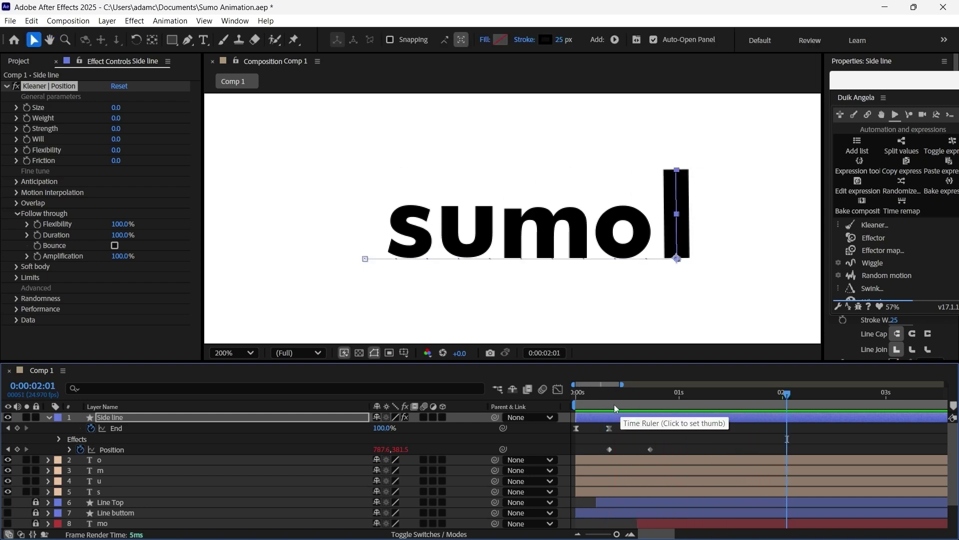
mouse_move(619, 396)
left_mouse_down()
mouse_move(571, 396)
mouse_move(649, 389)
mouse_move(611, 398)
left_mouse_up()
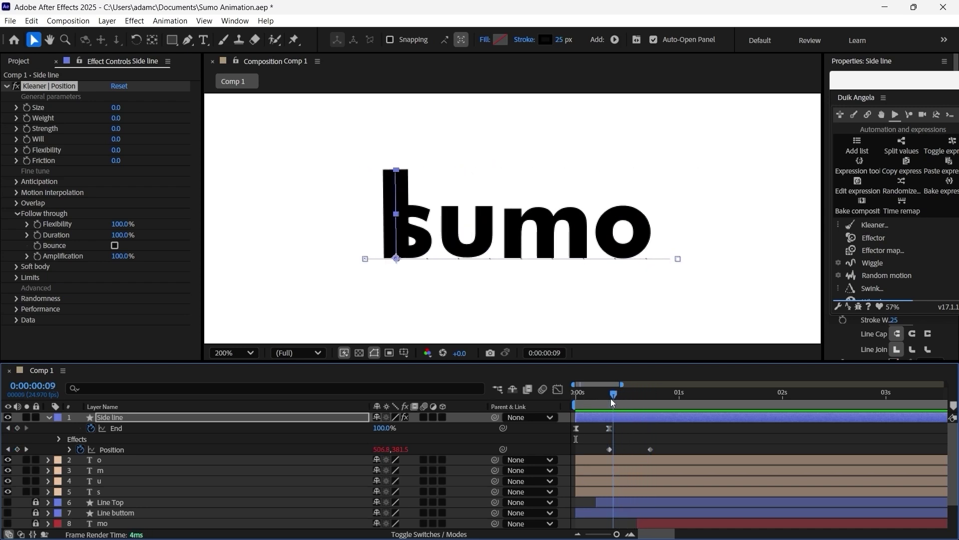
scroll(603, 449, "up", 4)
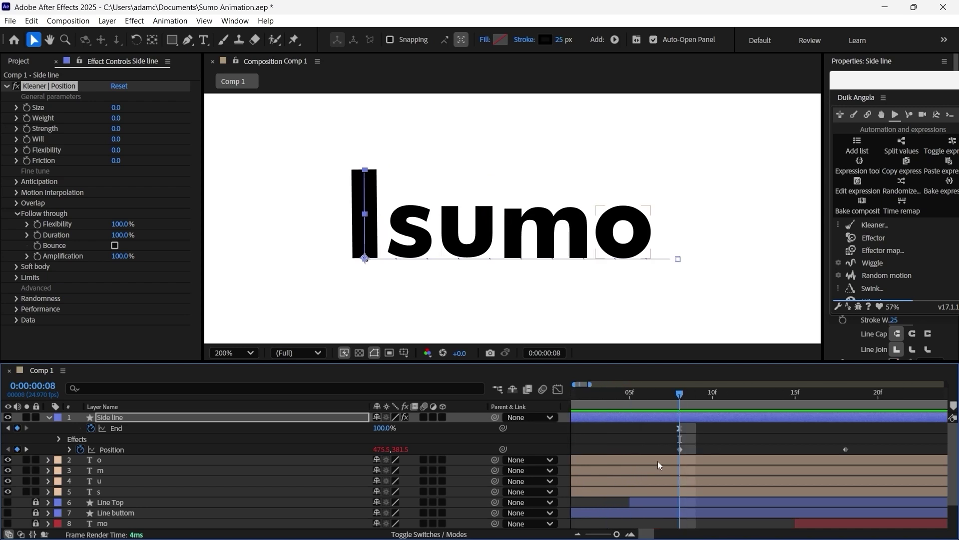
left_click(674, 460)
scroll(677, 462, "down", 1)
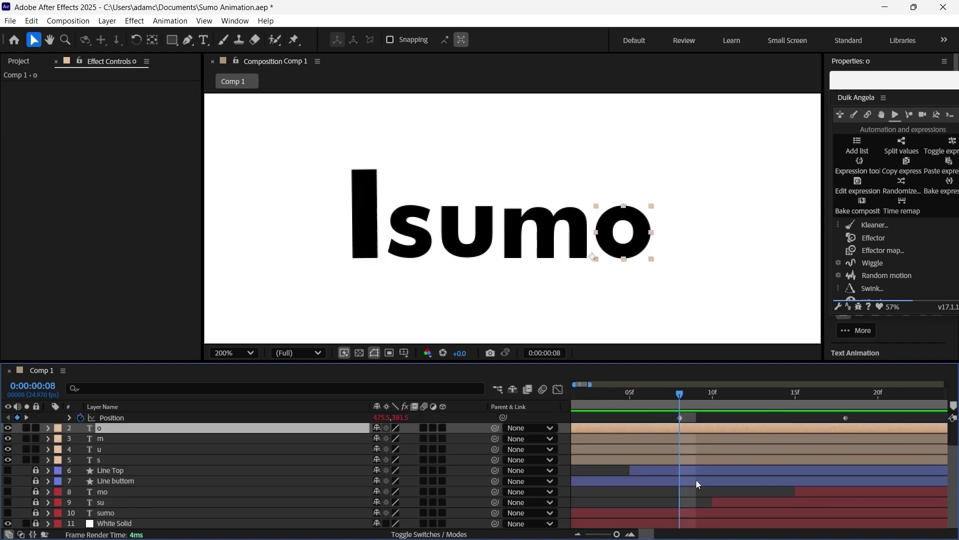
Step: Unlock and expand the "Line Top" layer and set the current time to its last Trim Paths End keyframe at 0:00:00:15
left_click(753, 469)
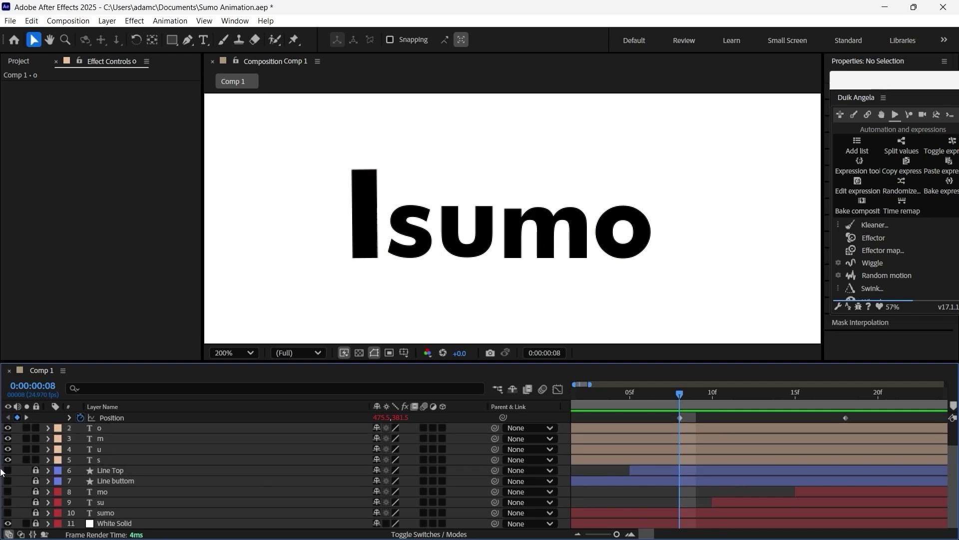
left_click(36, 470)
left_click(46, 470)
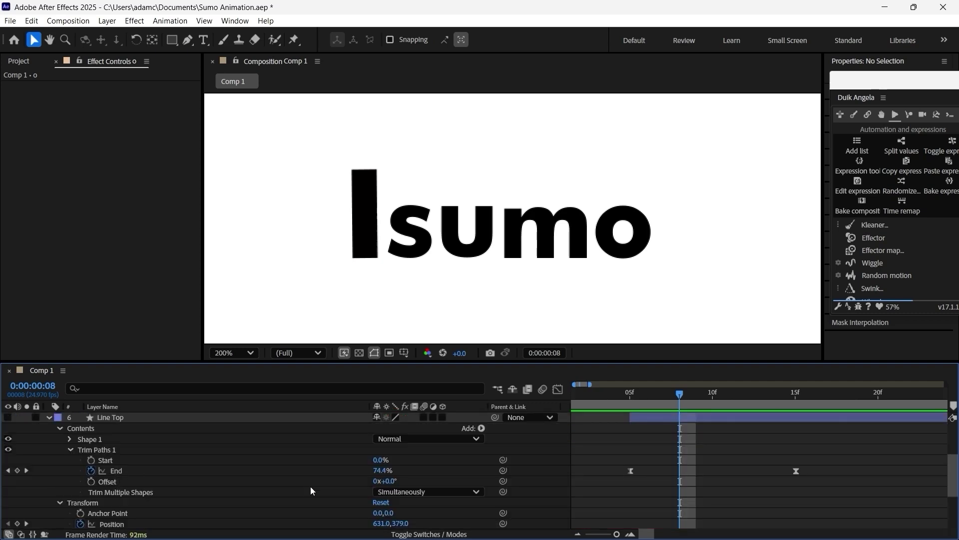
left_click(797, 392)
scroll(857, 460, "up", 3)
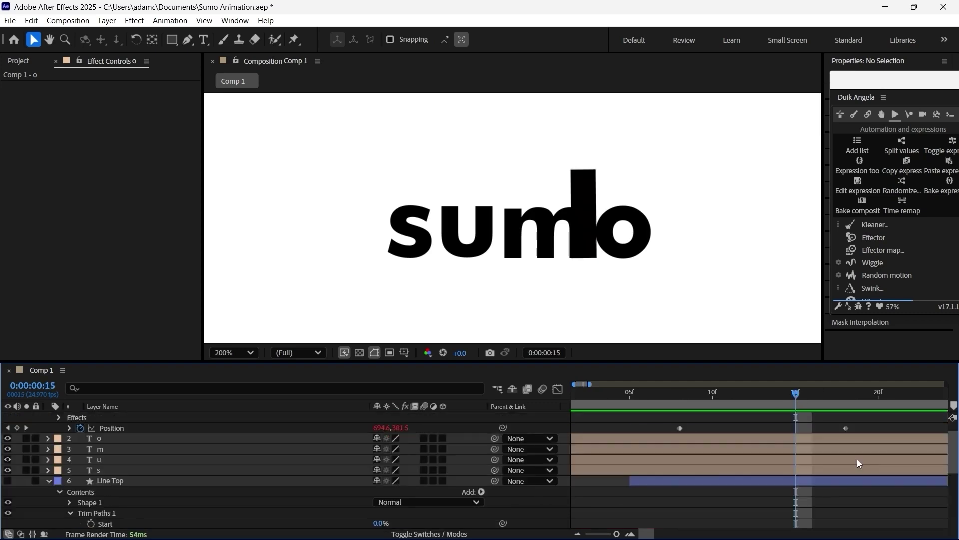
scroll(856, 460, "down", 3)
scroll(856, 463, "up", 4)
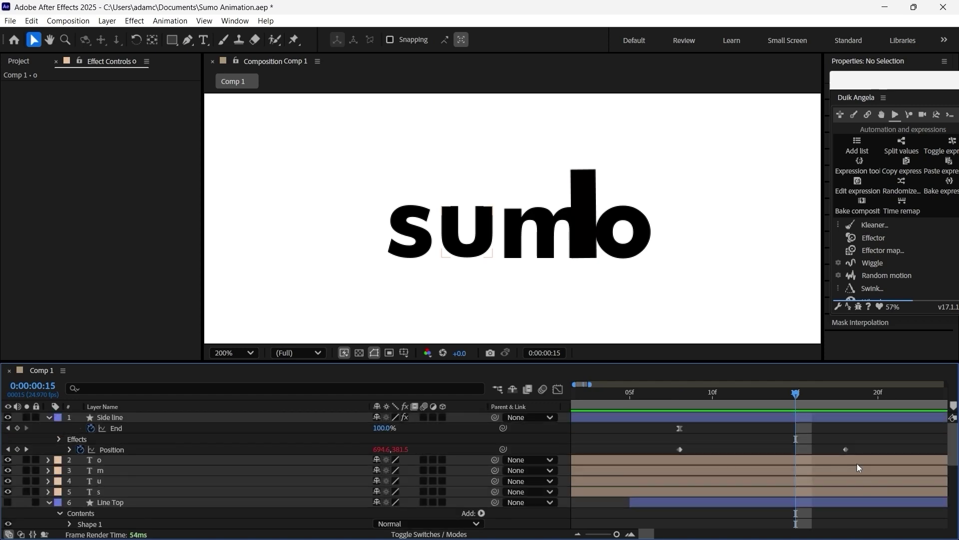
Step: Select the "Side line", "o", "m", "u" and "s" layers and shift them together to start at 0:00:00:15
left_click(738, 492)
left_click(733, 417, "shift")
left_click_drag(599, 418, 832, 424)
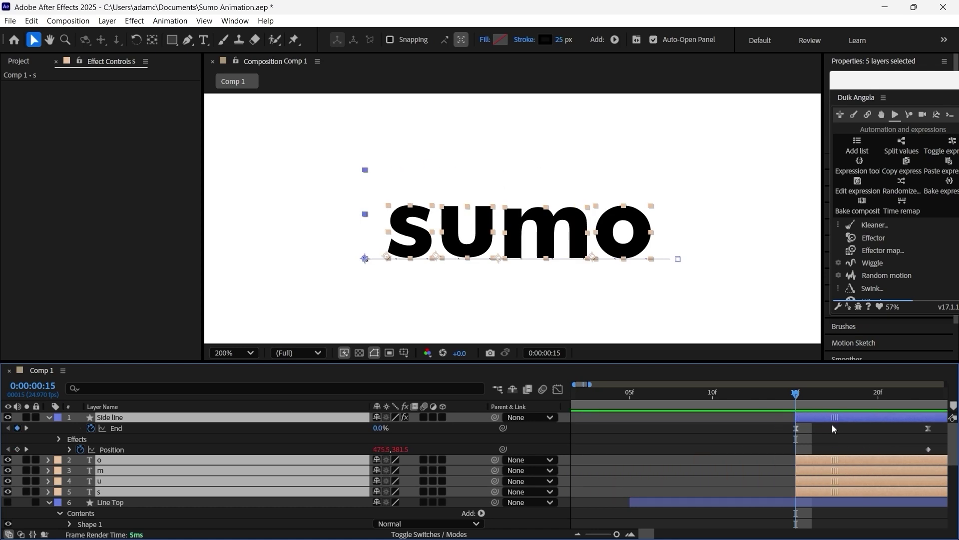
scroll(832, 481, "down", 2)
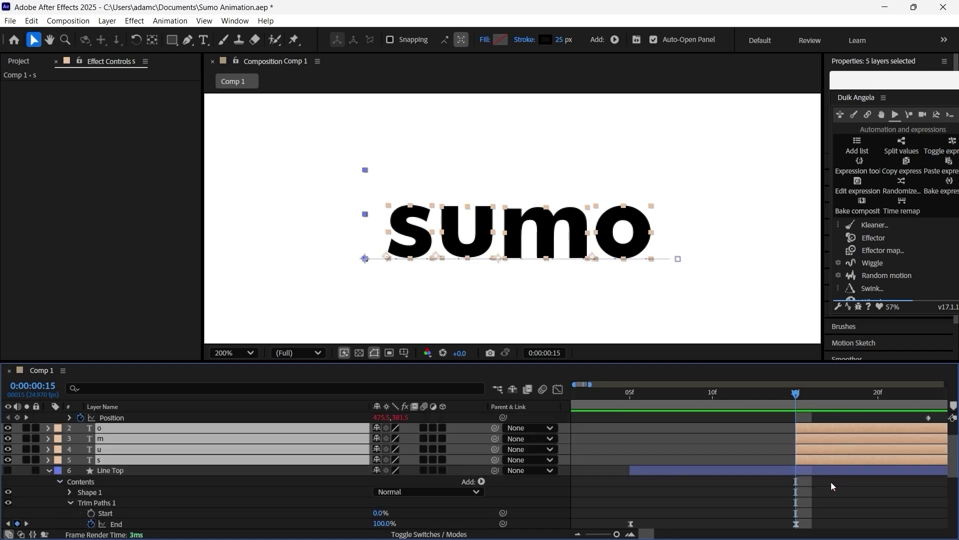
scroll(750, 490, "up", 2)
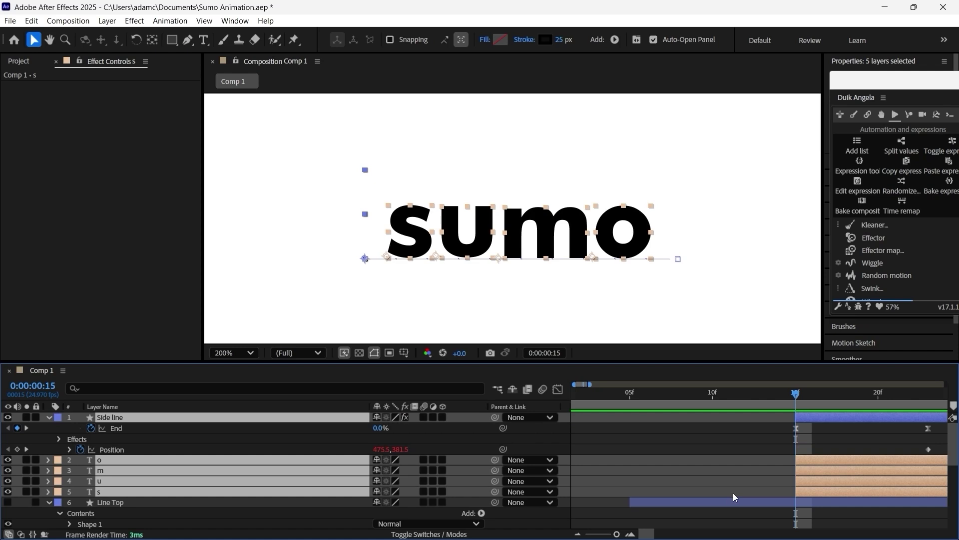
Step: Collapse and relock "Line Top", show only the "Side line" keyframed properties and set the current time to 0:00:00:23
key("u")
left_click(49, 470)
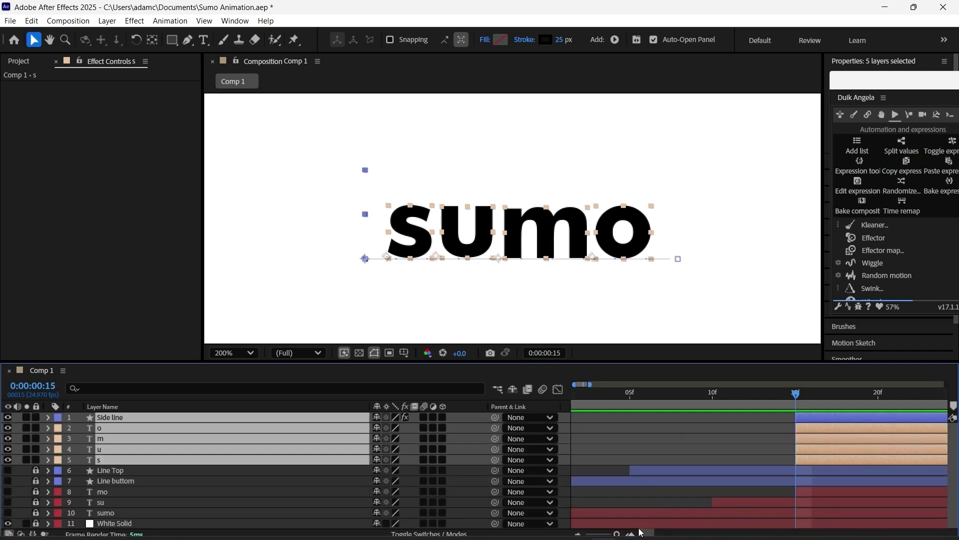
left_click_drag(643, 534, 649, 532)
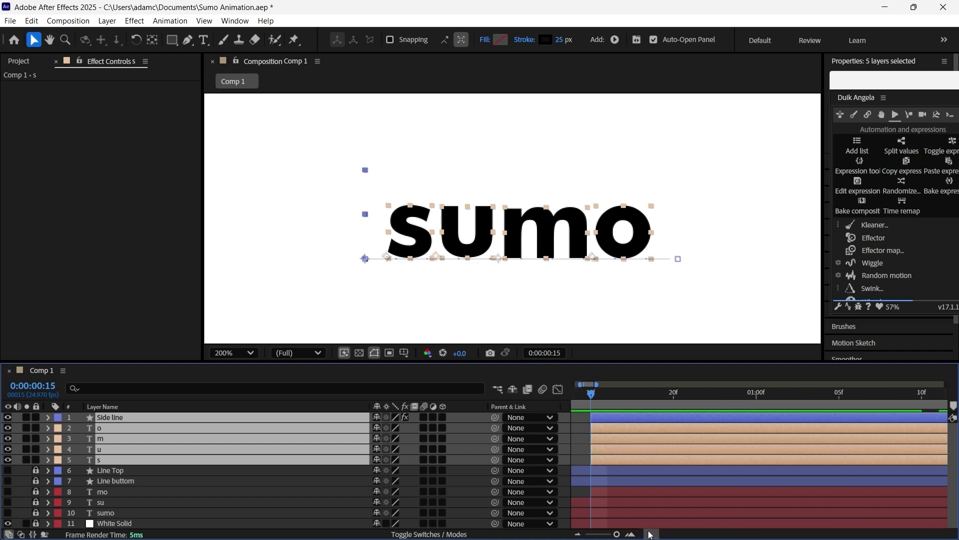
key("u")
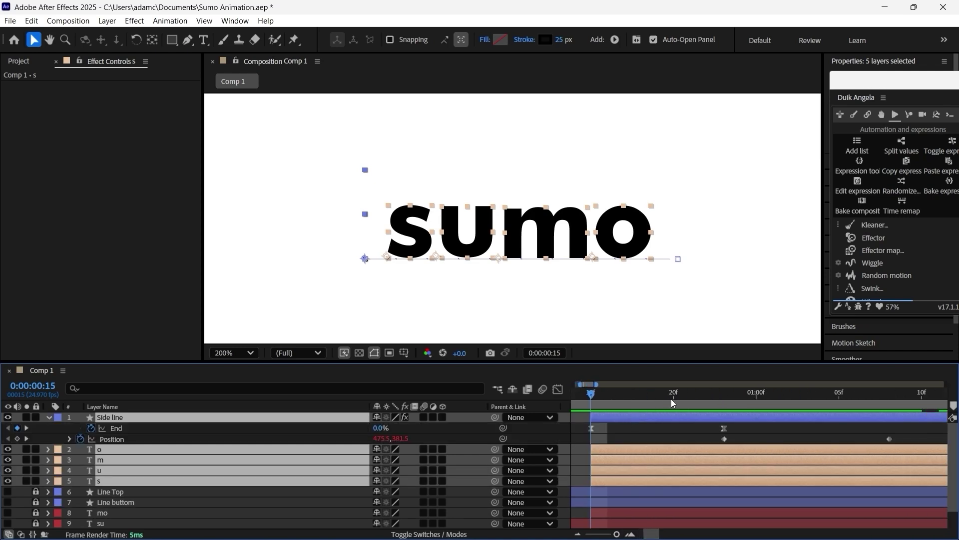
left_click(724, 393)
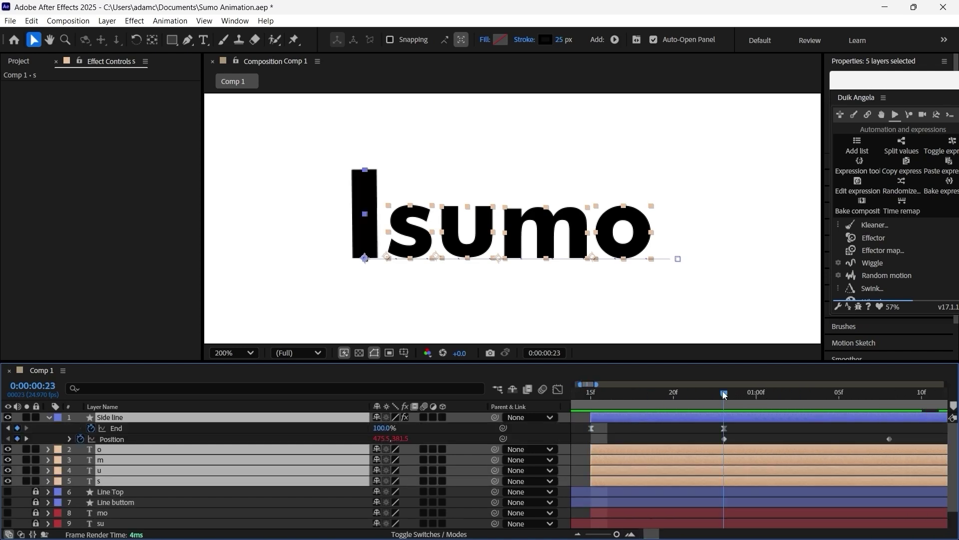
Step: Reveal the Opacity of the "s" layer and place its anchor point on the letter's lower-left corner
left_click(759, 433)
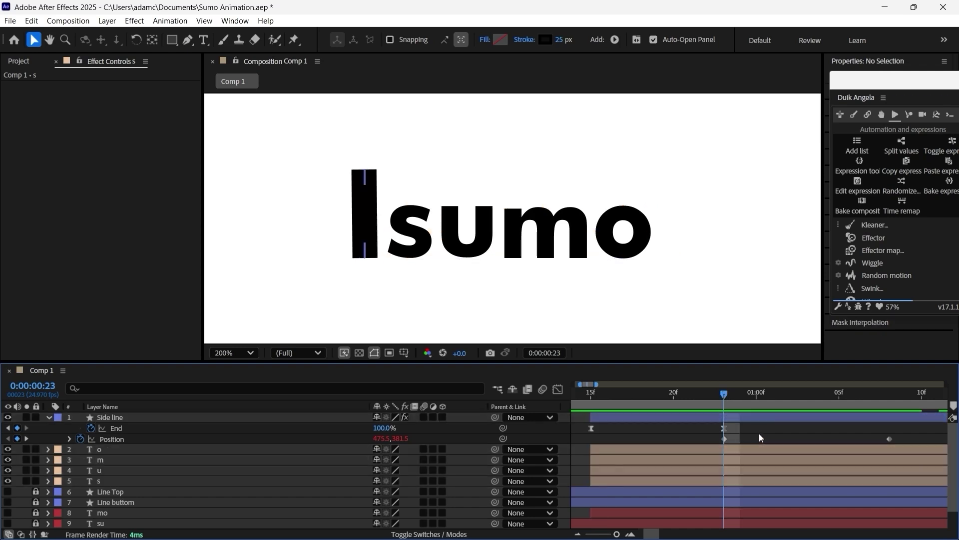
left_click(749, 483)
key("t")
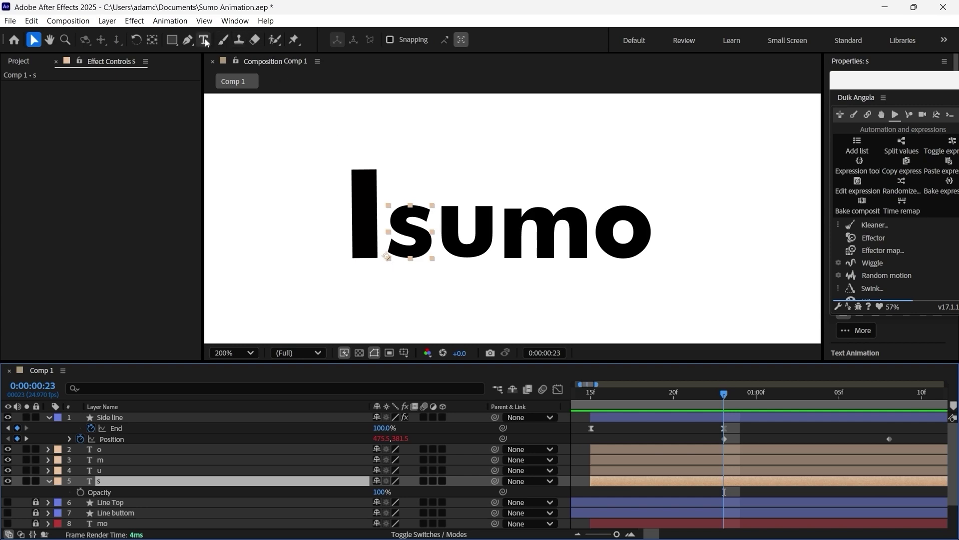
left_click(152, 40)
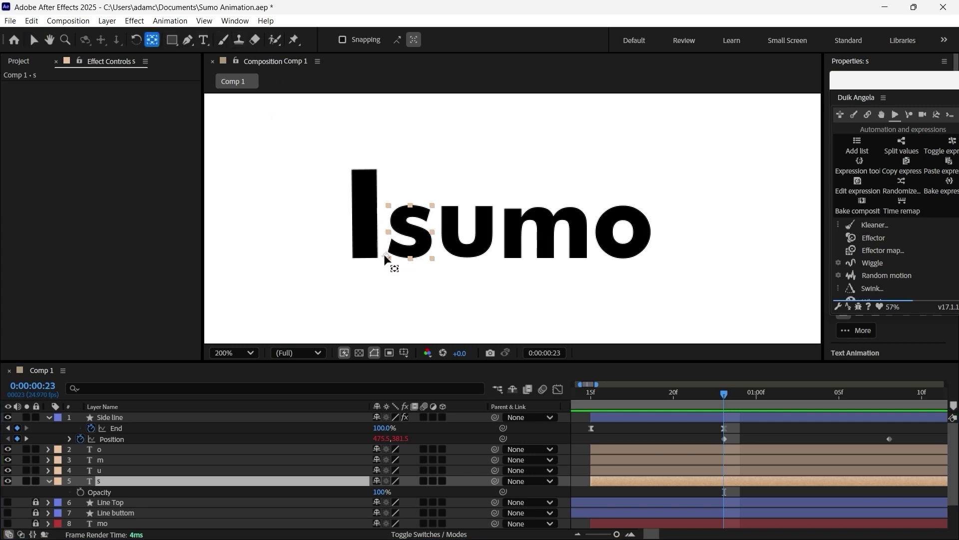
left_click_drag(386, 257, 388, 234)
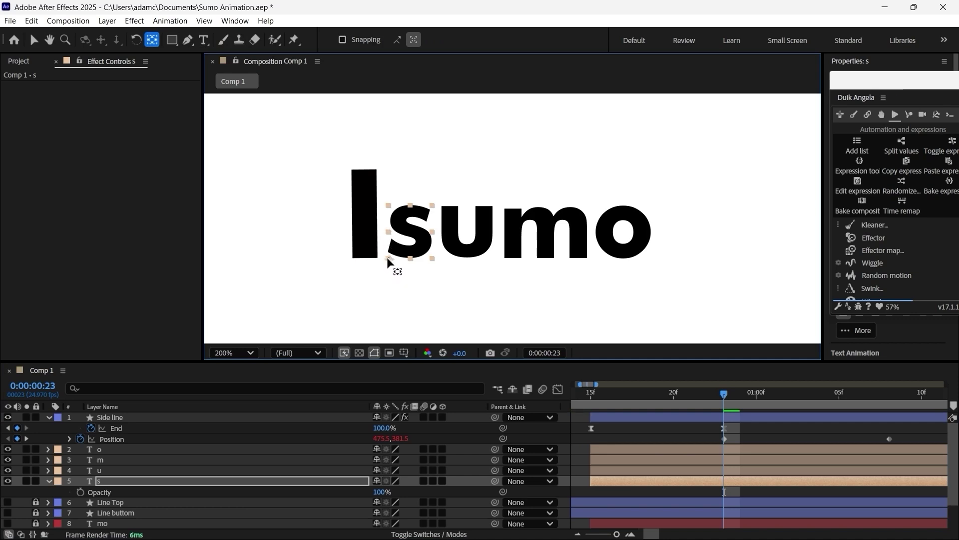
left_click_drag(387, 230, 386, 258)
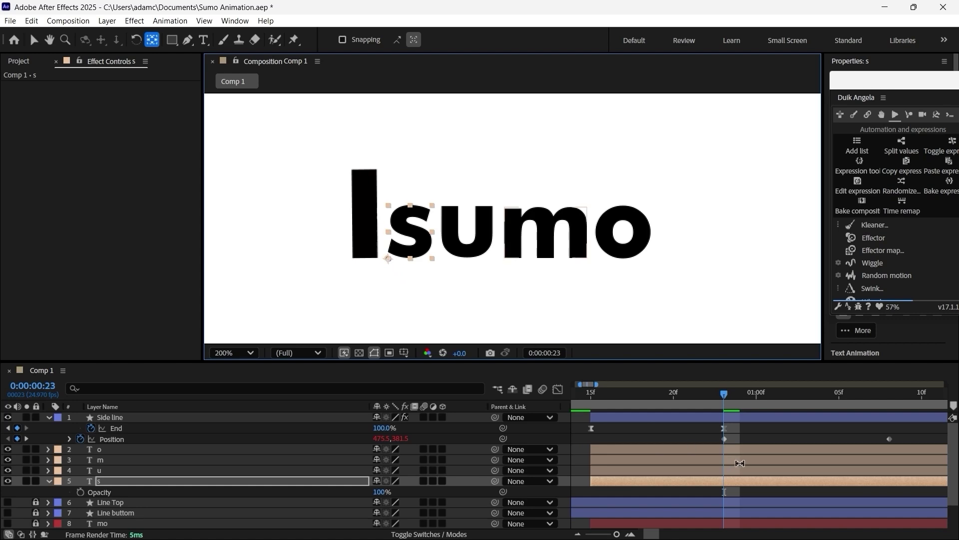
scroll(740, 463, "up", 1)
left_click(33, 40)
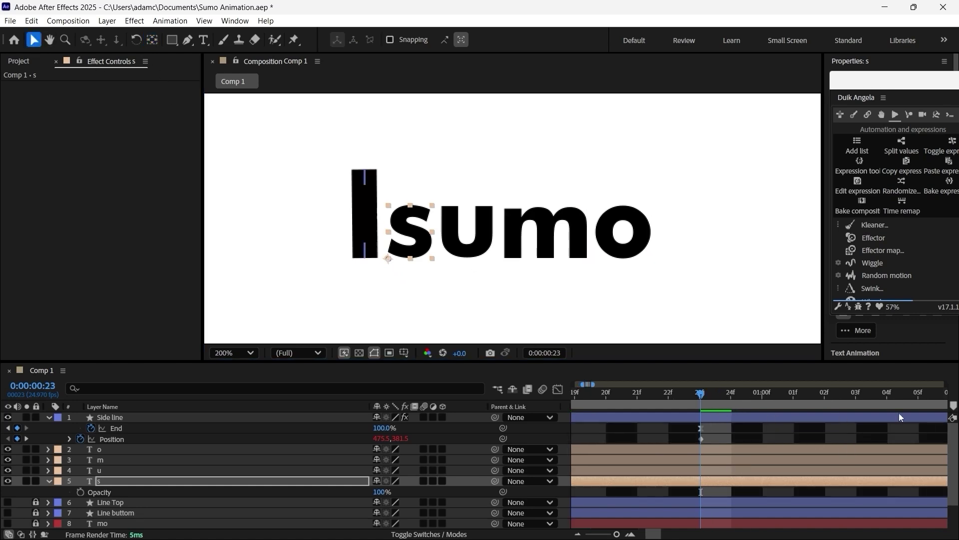
Step: Check the line passing over the "s" and add a 100% Opacity keyframe to the "s" layer at 0:00:00:23
left_click_drag(700, 394, 726, 394)
key("space")
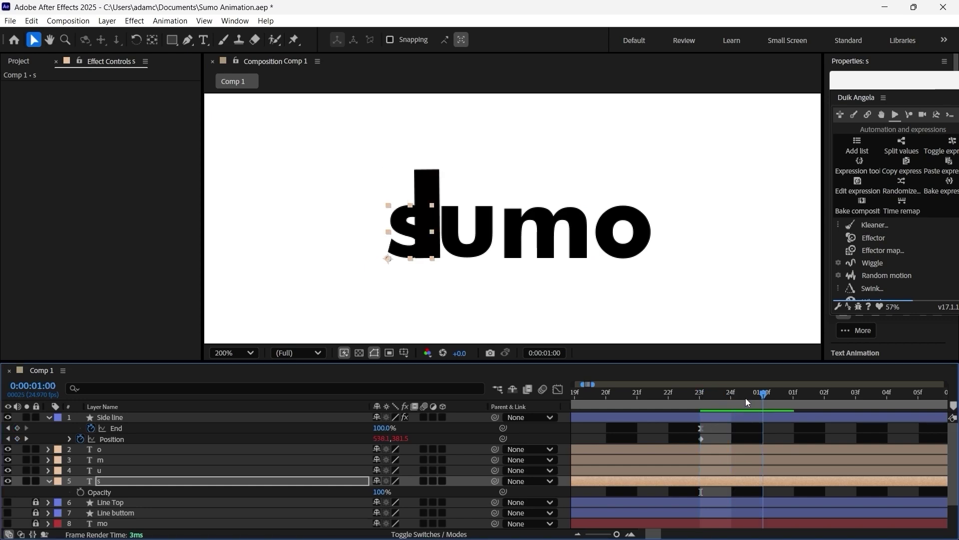
key("space")
left_click_drag(746, 407, 760, 423)
left_click(701, 394)
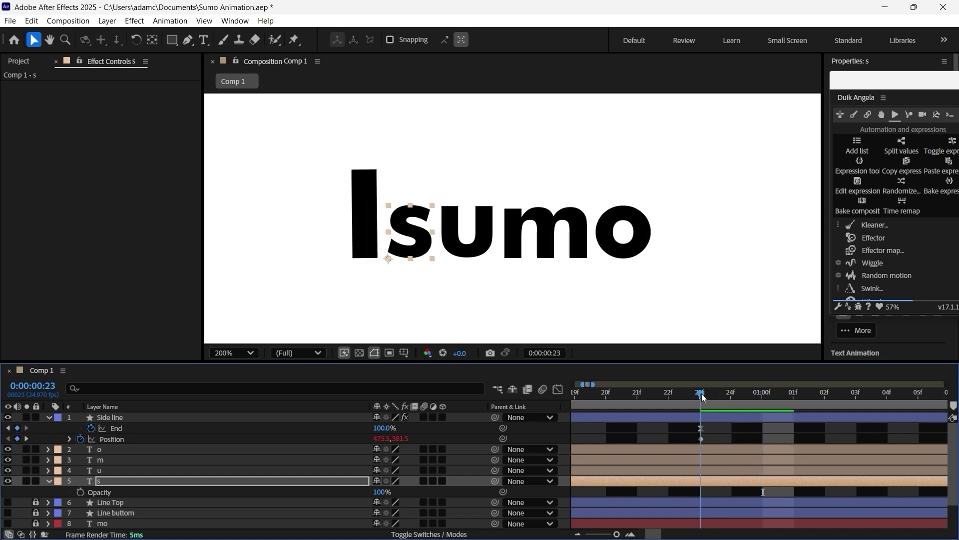
left_click(80, 492)
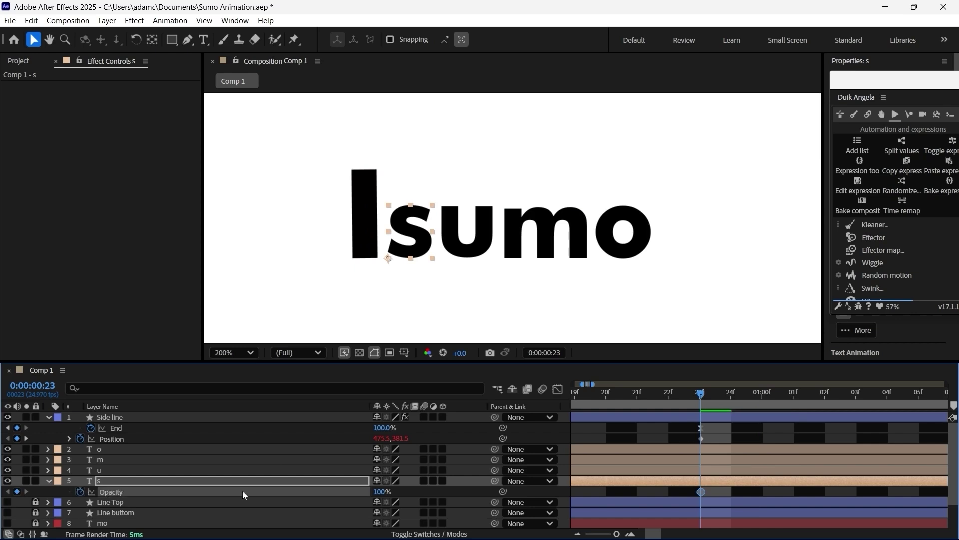
Step: Keyframe the s layer's opacity to go from 0% at 0:00:00:23 to 100% at 0:00:01:00
left_click_drag(703, 396, 769, 403)
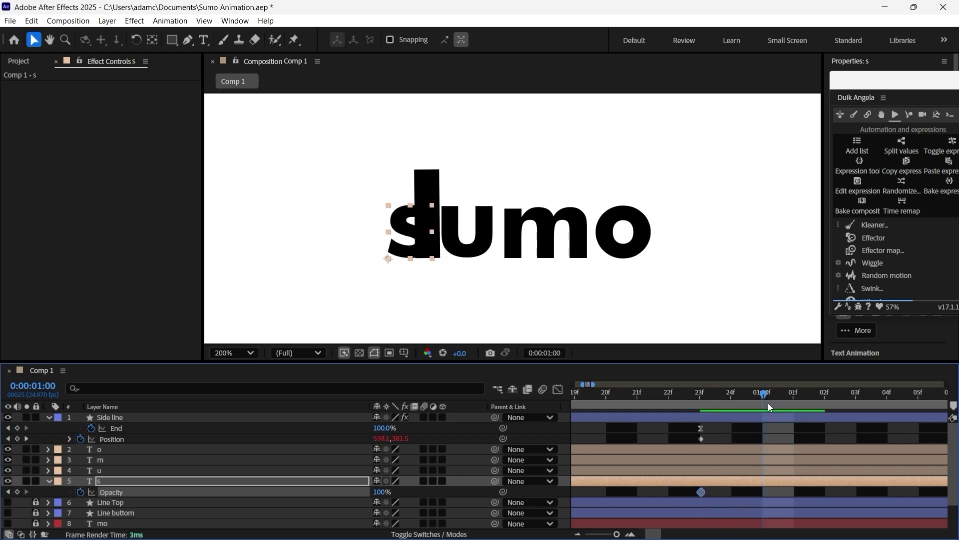
left_click_drag(378, 492, 295, 497)
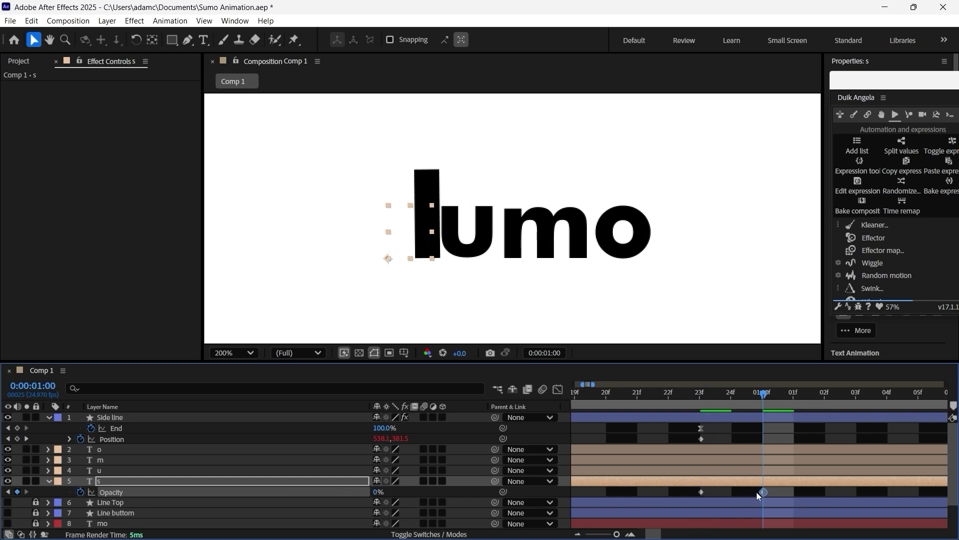
mouse_move(763, 492)
left_mouse_down()
mouse_move(659, 491)
mouse_move(763, 492)
left_mouse_up()
left_click_drag(668, 492, 699, 494)
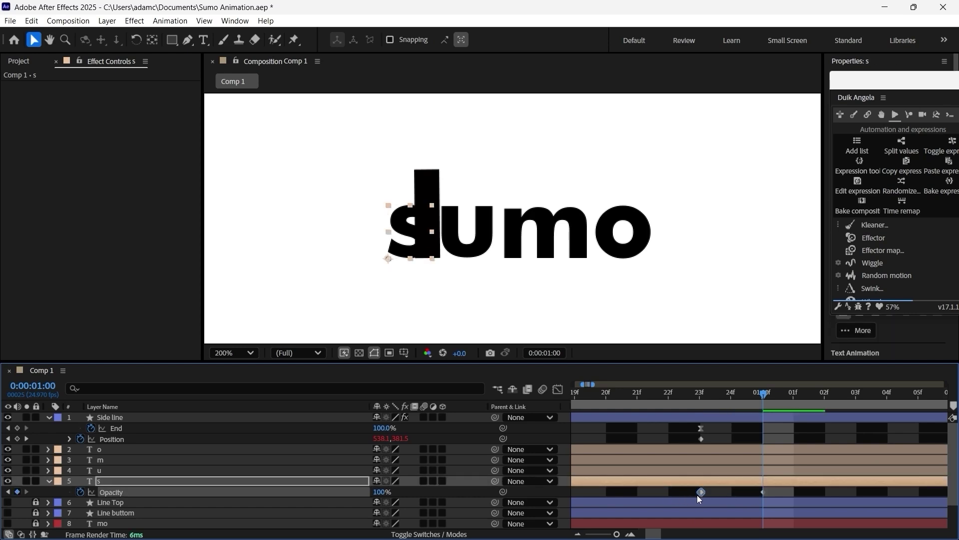
left_click_drag(700, 398, 710, 418)
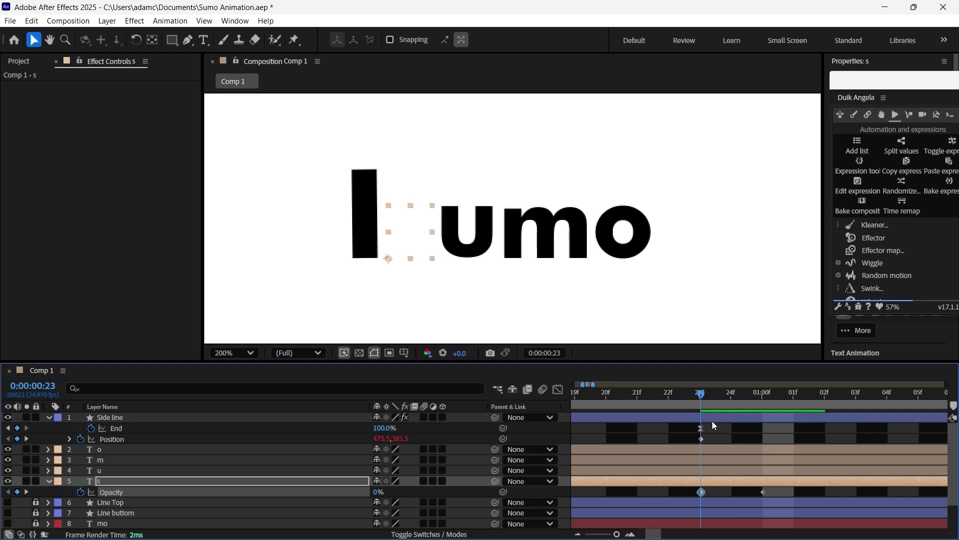
Step: Move the s layer's 0% opacity keyframe to 0:00:00:24 and check the reveal up to 0:00:01:00
key("Page_Down")
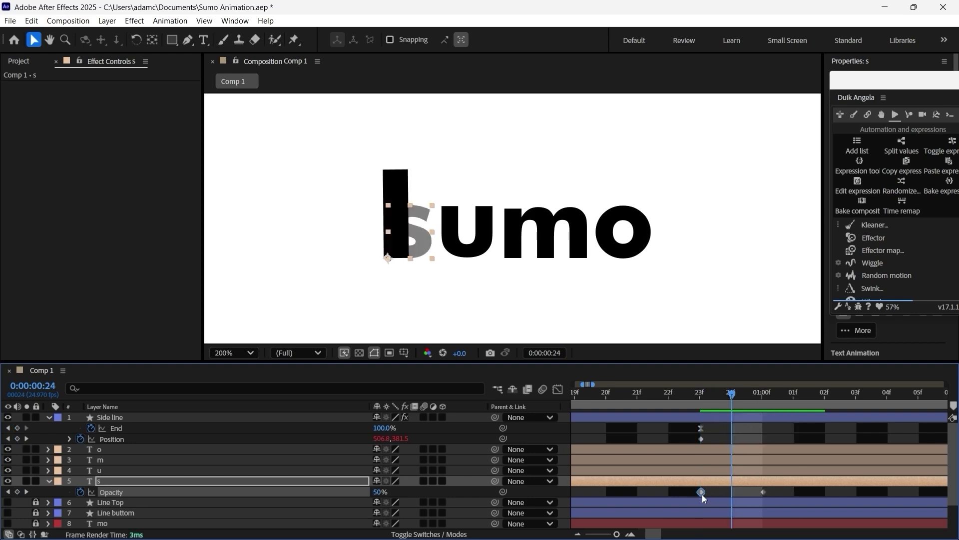
left_click_drag(703, 494, 721, 493)
left_click(751, 431)
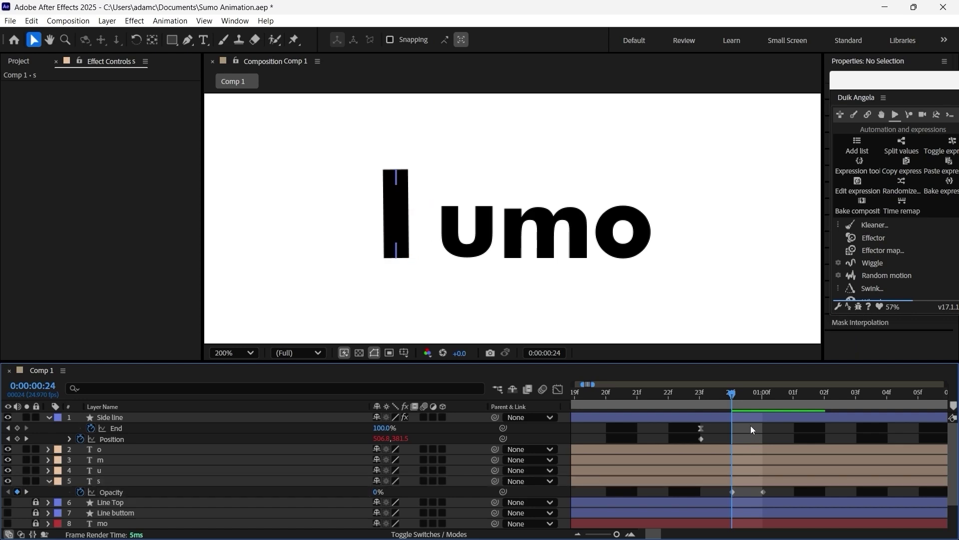
left_click_drag(733, 395, 768, 400)
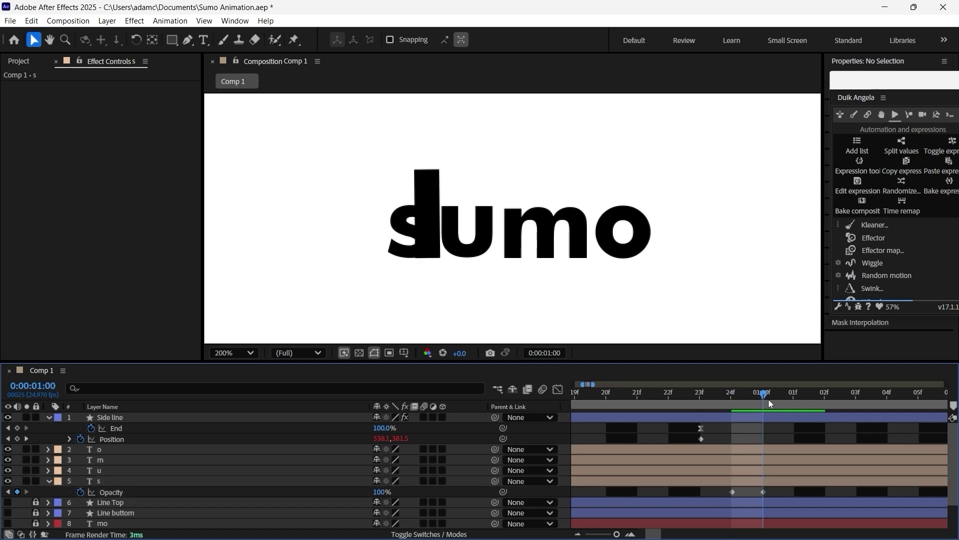
Step: Add an opacity keyframe to the u layer at 0:00:01:01
left_click(778, 481)
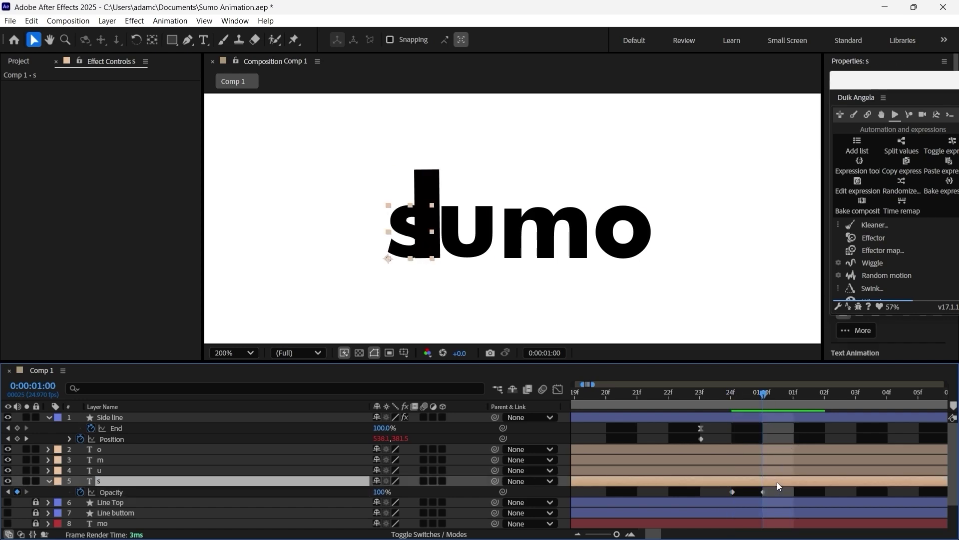
left_click(772, 468)
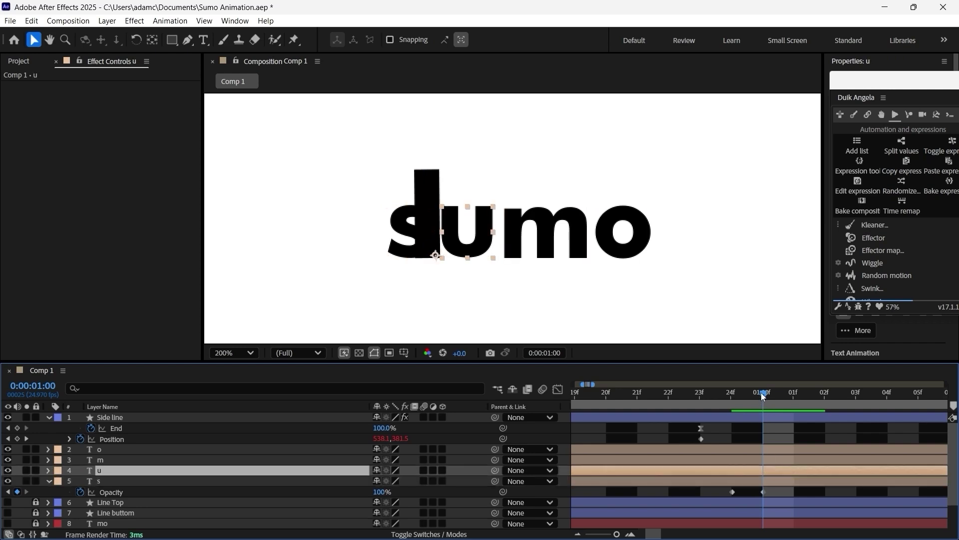
left_click(777, 394)
left_click_drag(777, 395, 778, 395)
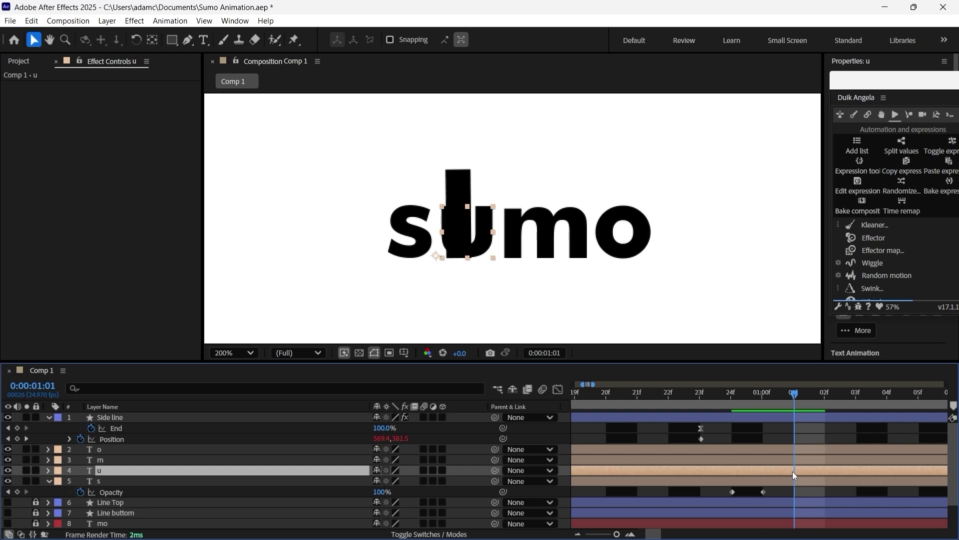
key("t")
left_click(81, 481)
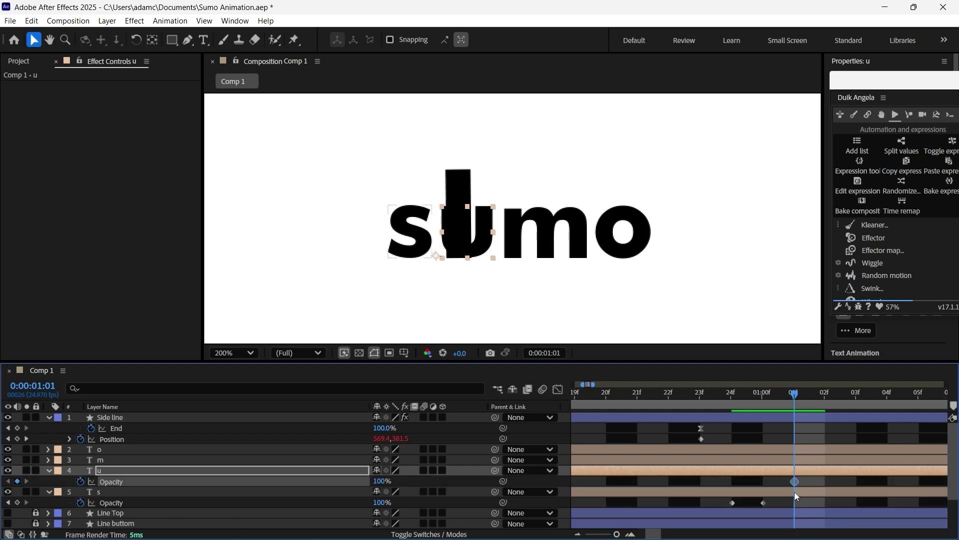
Step: Add a 100% opacity keyframe to the u layer at 0:00:01:02 and set its keyframe at 0:00:01:01 to 0%
left_click(817, 398)
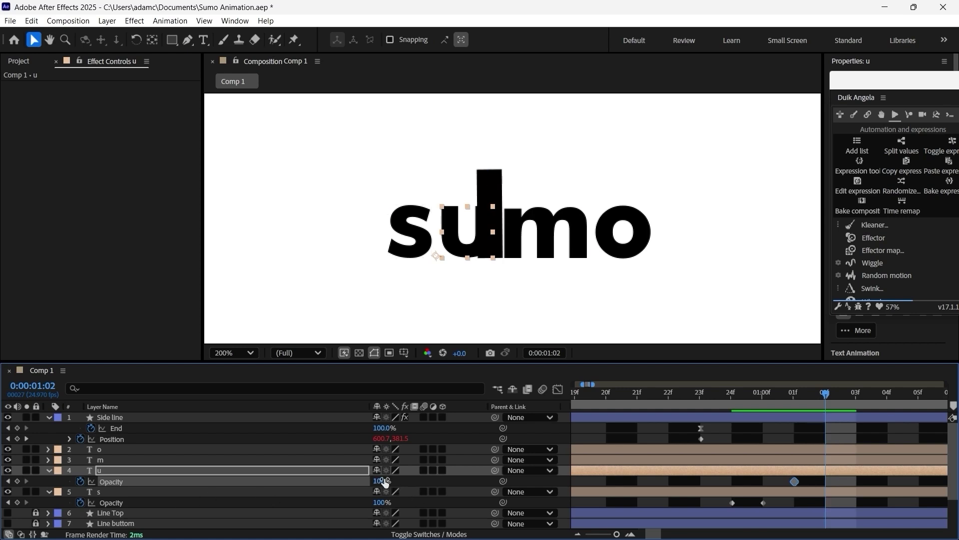
left_click(17, 480)
left_click(795, 480)
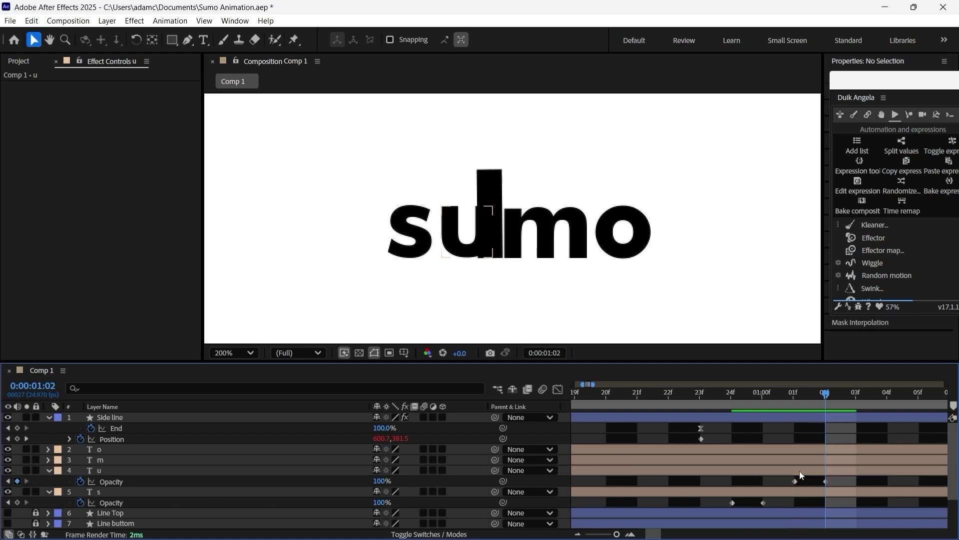
left_click(793, 396)
left_click(381, 480)
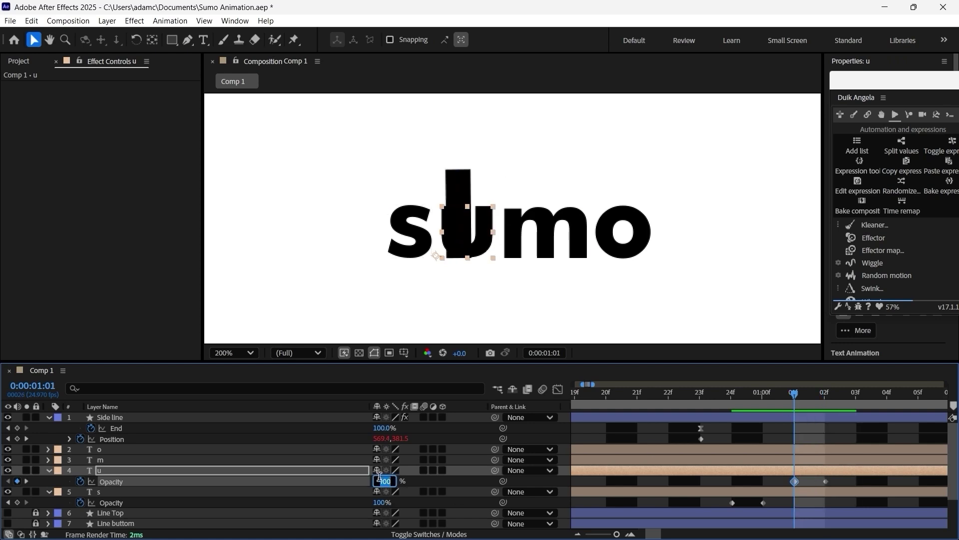
type("0")
key("Return")
left_click_drag(763, 397, 838, 417)
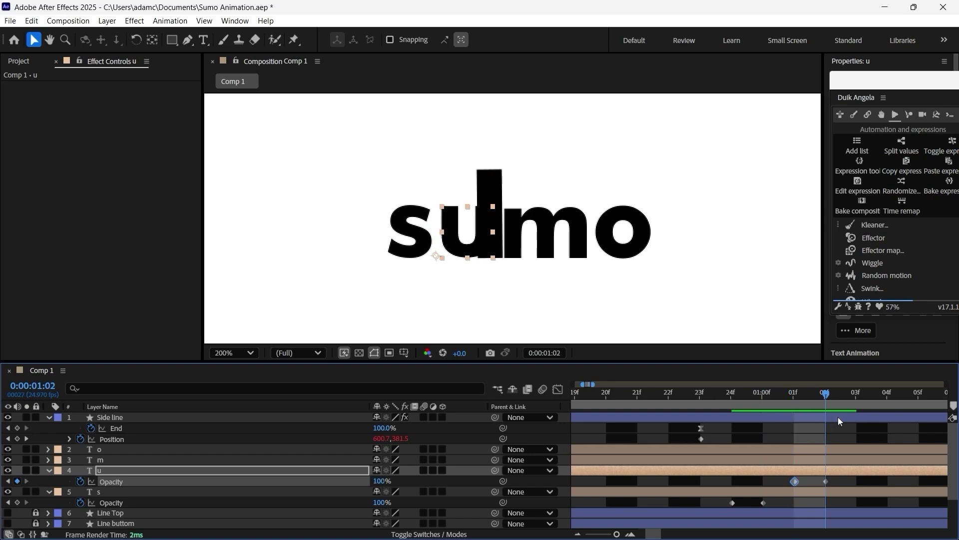
Step: Add an opacity keyframe to the m layer at 0:00:01:02
left_click(838, 470)
left_click(850, 461)
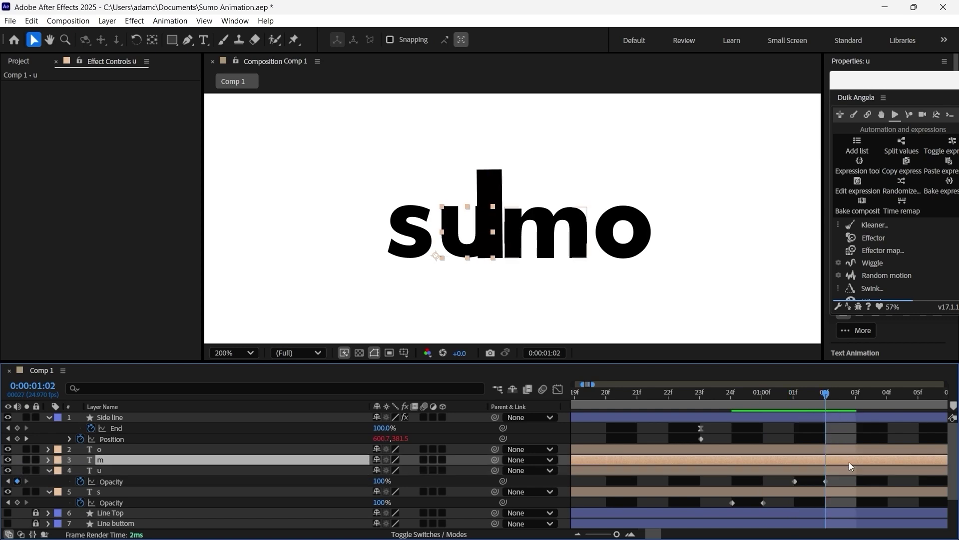
key("t")
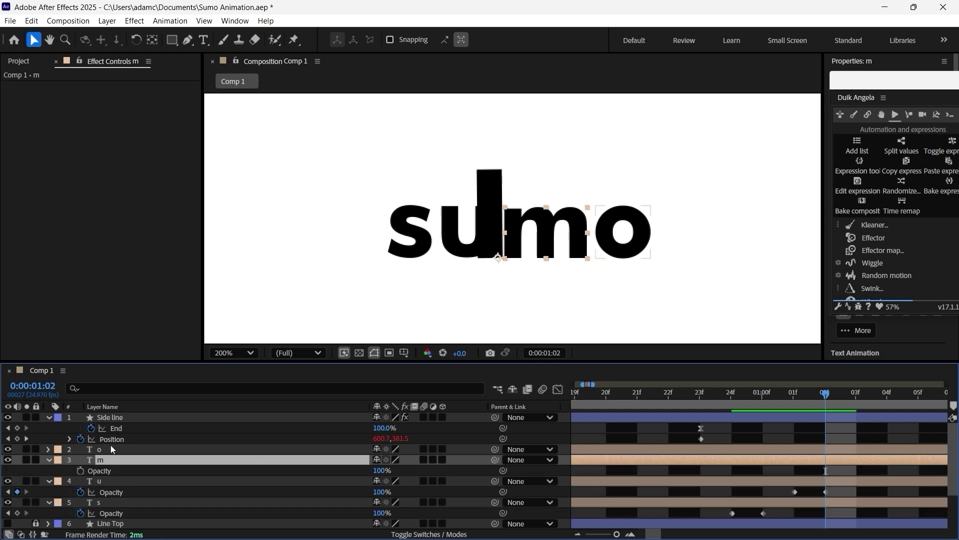
left_click(80, 470)
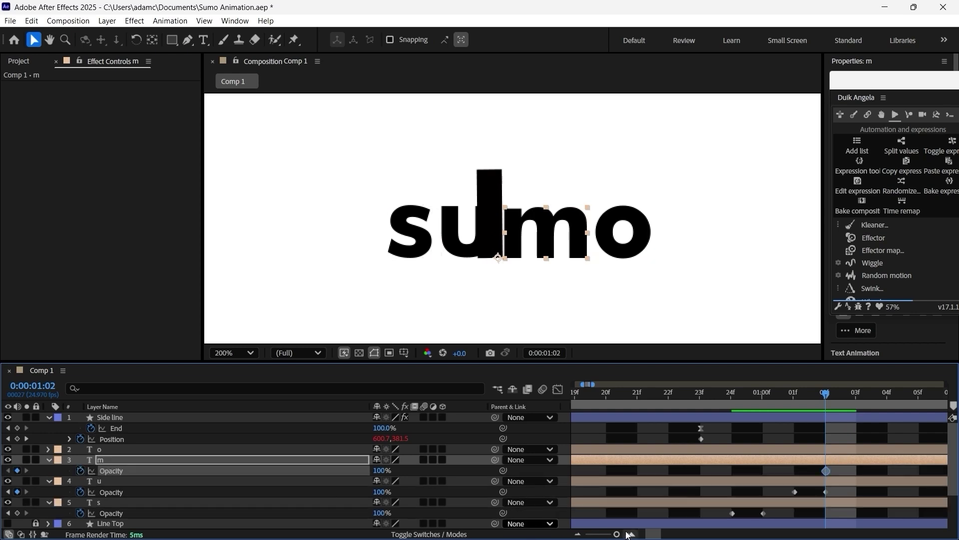
Step: Add a 100% opacity keyframe to the m layer at 0:00:01:05 and set its keyframe at 0:00:01:02 to 0%
left_click_drag(649, 533, 654, 534)
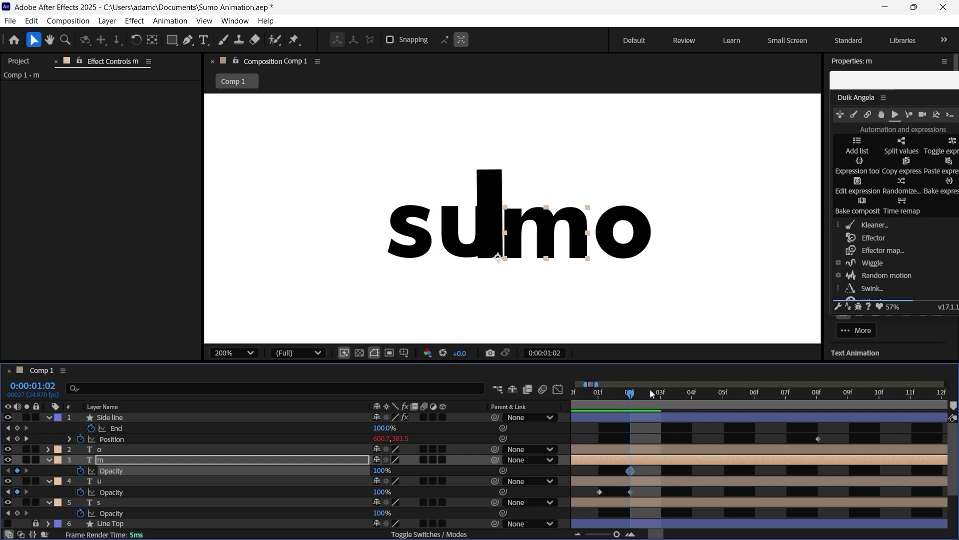
left_click_drag(638, 396, 718, 391)
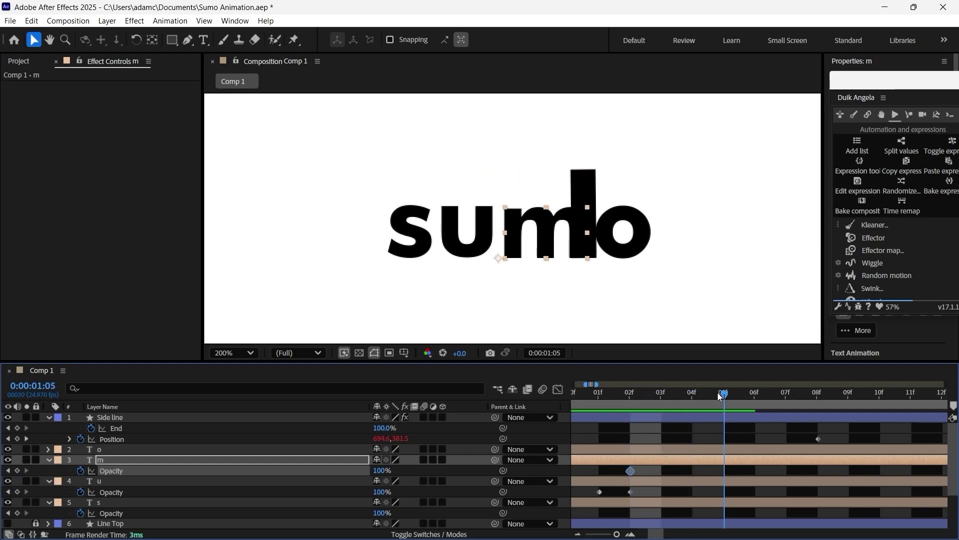
left_click(736, 469)
left_click(733, 458)
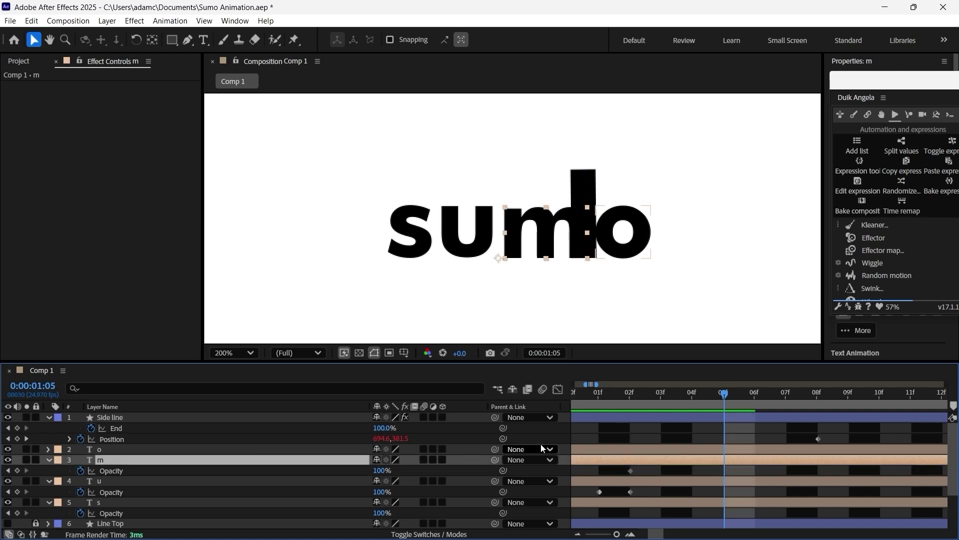
left_click(18, 471)
left_click(629, 393)
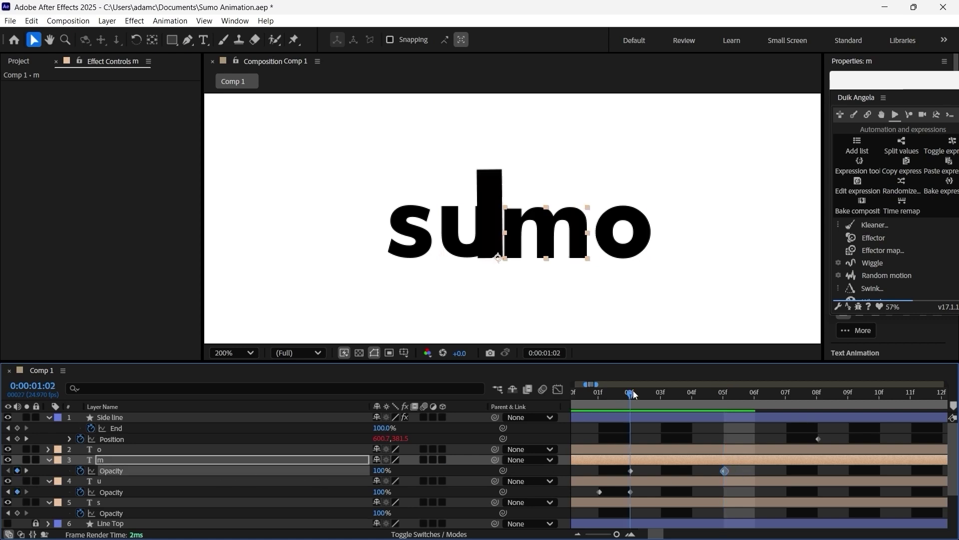
left_click(630, 470)
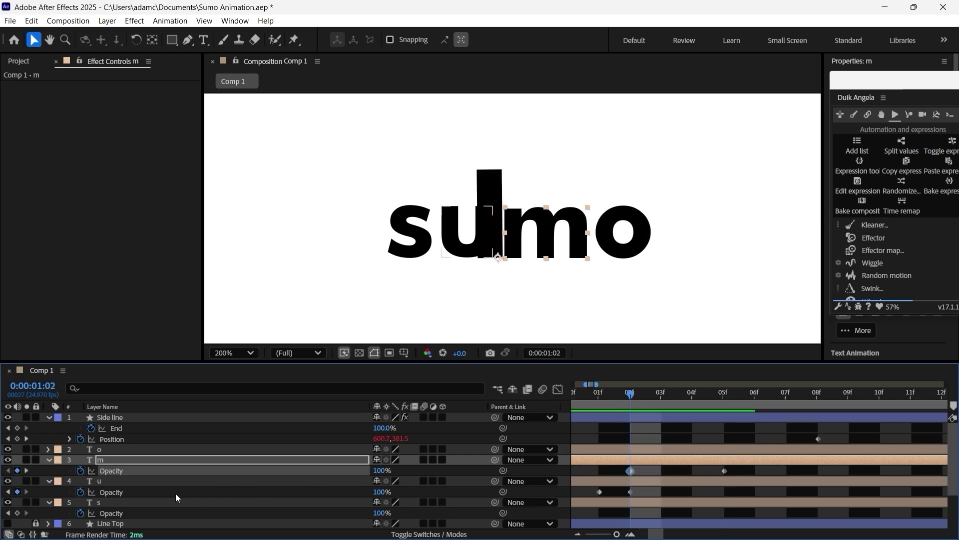
left_click_drag(381, 470, 306, 474)
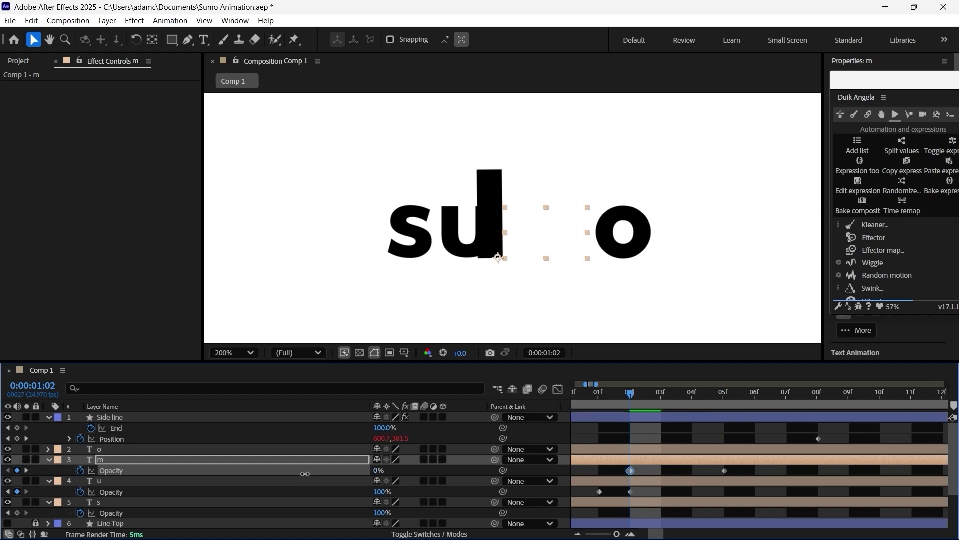
Step: Try the m layer's 0% opacity keyframe one frame later at 0:00:01:03, then return it to 0:00:01:02
left_click(673, 395)
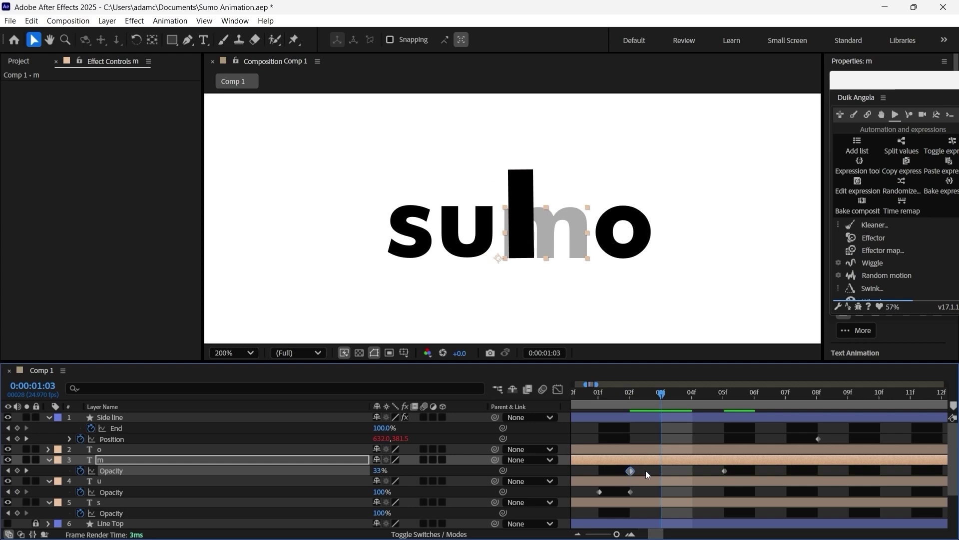
key("alt+Right")
left_click_drag(664, 394, 683, 441)
mouse_move(660, 472)
left_mouse_down()
mouse_move(685, 471)
mouse_move(667, 474)
left_mouse_up()
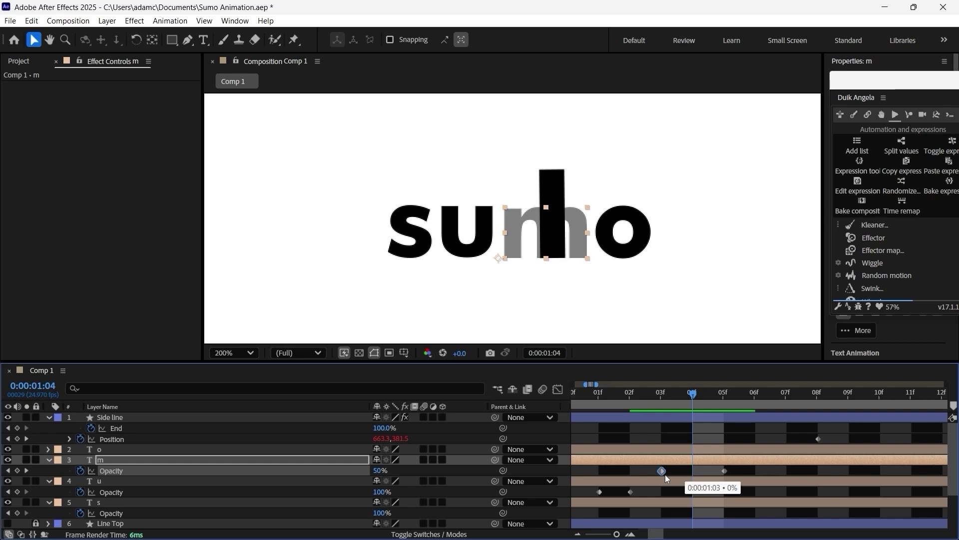
left_click_drag(673, 472, 674, 472)
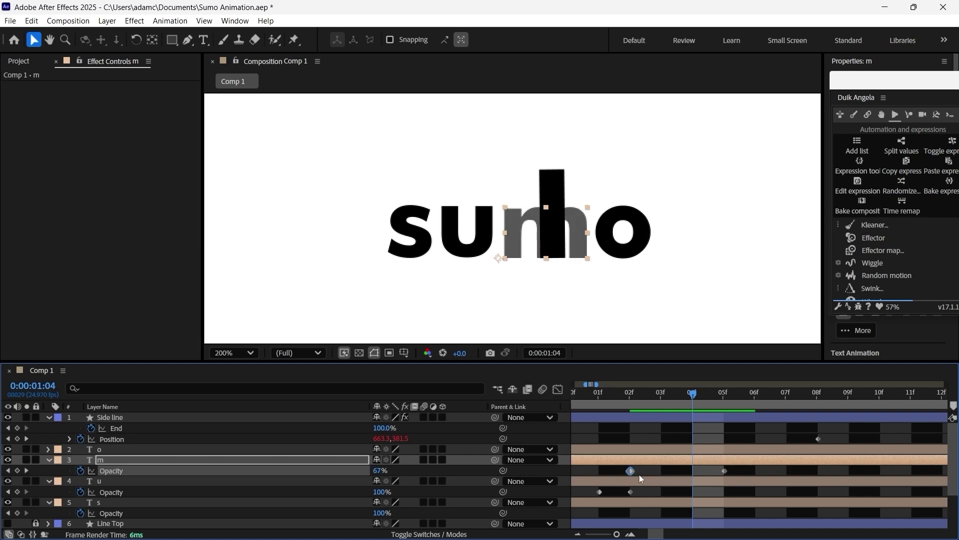
key("alt+Left")
Step: Move the m layer's 0% opacity keyframe to 0:00:01:03 and check the reveal at 0:00:01:04
left_click(641, 400)
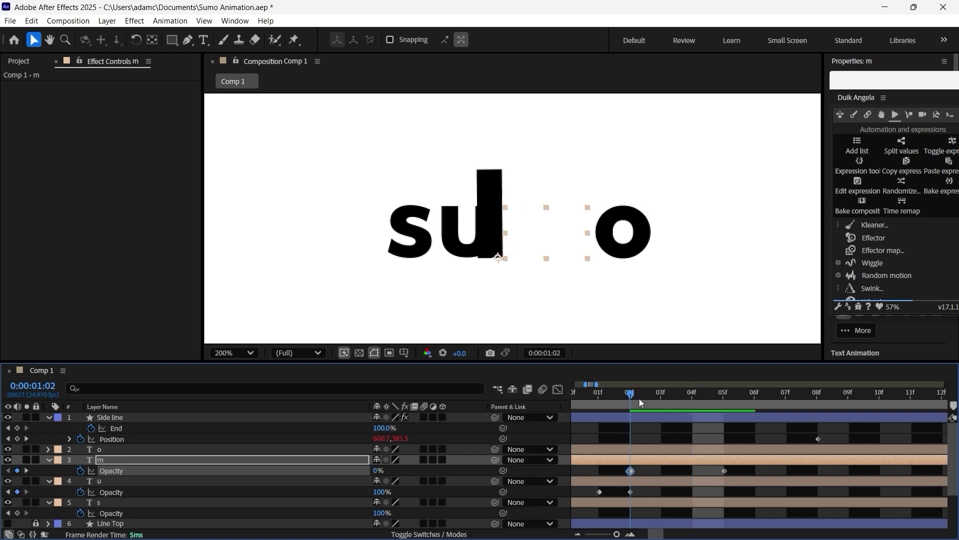
left_click(647, 402)
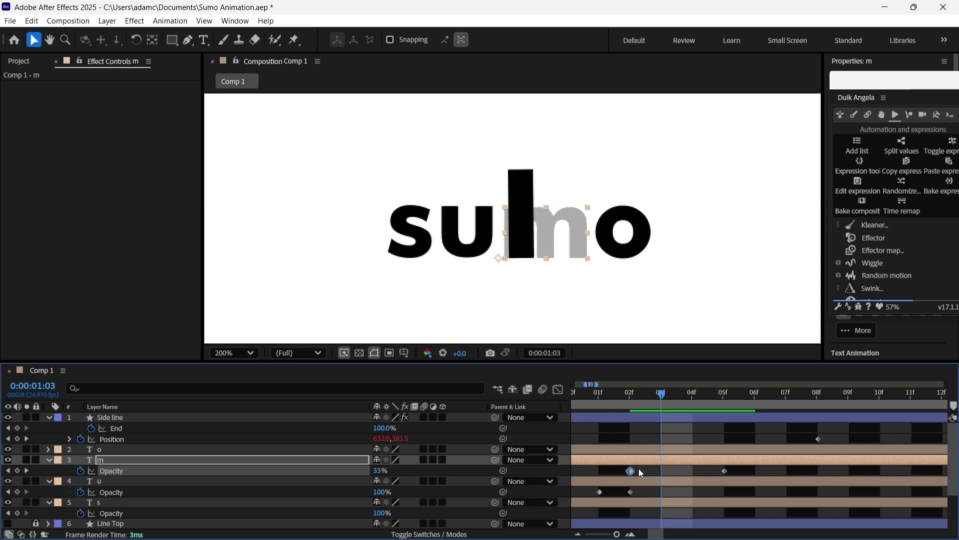
left_click_drag(630, 471, 660, 470)
left_click(684, 392)
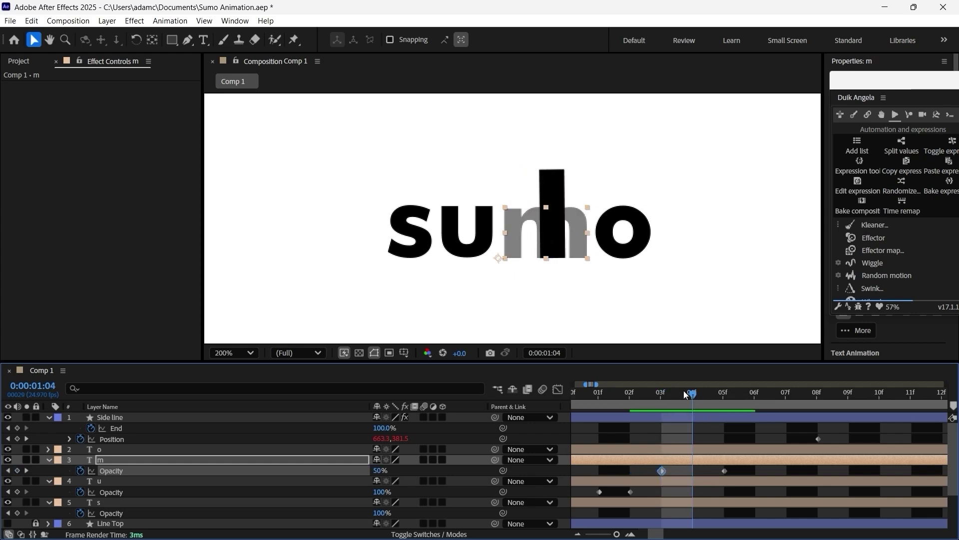
Step: Move the Side line layer's end position keyframe one frame earlier to 0:00:01:07 and preview the faster motion
mouse_move(819, 437)
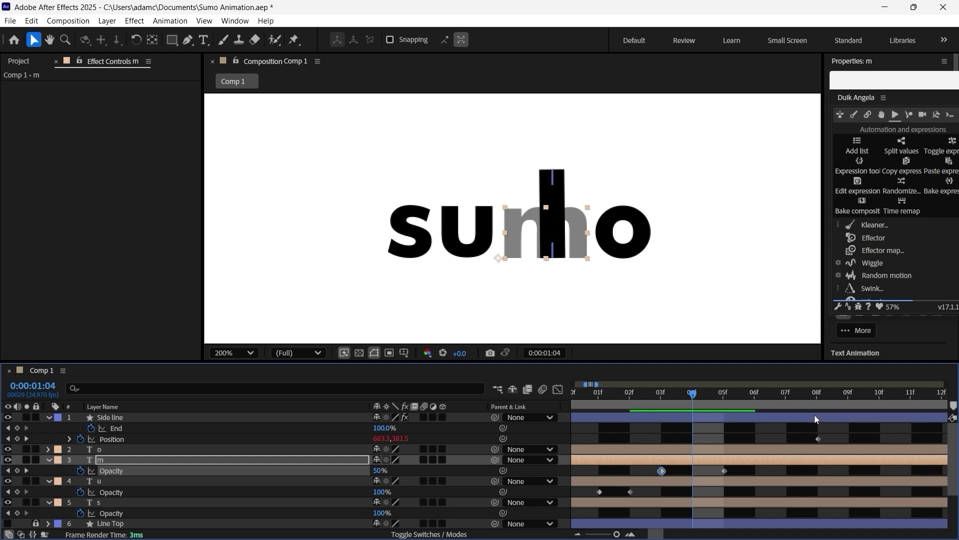
left_click(818, 420)
left_click_drag(820, 438, 798, 442)
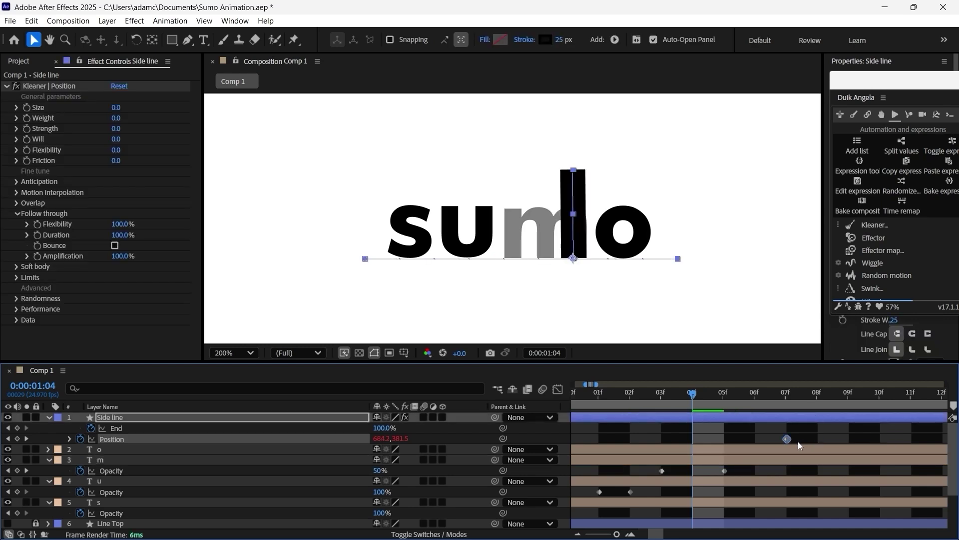
left_click_drag(664, 399, 688, 419)
Step: Shorten the m layer's opacity fade to one frame, with its keyframes at 0:00:01:03 and 0:00:01:04
left_click(660, 471)
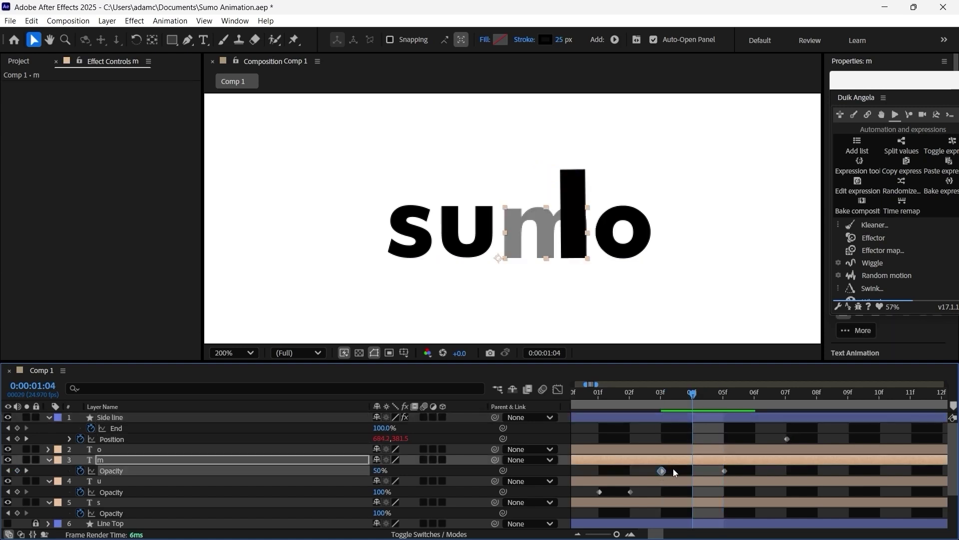
left_click_drag(660, 470, 685, 469)
left_click_drag(658, 402, 680, 413)
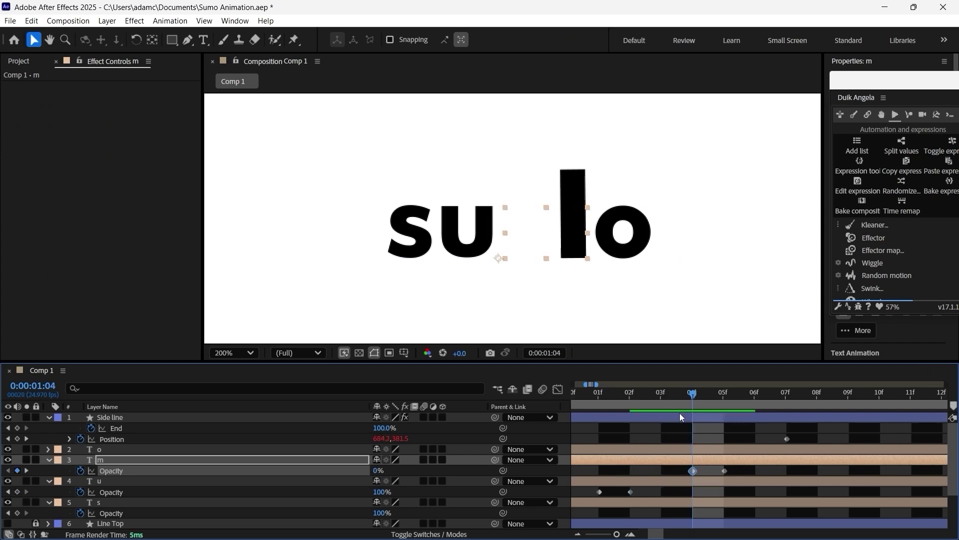
left_click_drag(681, 413, 652, 430)
left_click_drag(736, 472, 665, 475)
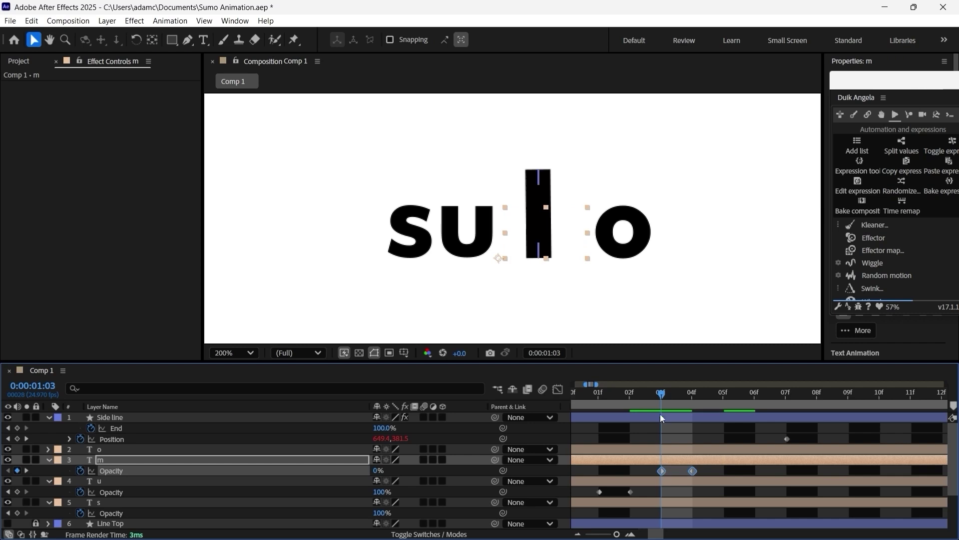
Step: Move both of the m layer's opacity keyframes one frame earlier, to 0:00:01:02 and 0:00:01:03
left_click(634, 394)
left_click_drag(634, 393, 633, 424)
key("Page_Down")
mouse_move(660, 472)
left_mouse_down()
mouse_move(638, 471)
mouse_move(650, 467)
left_mouse_up()
mouse_move(654, 397)
left_mouse_down()
mouse_move(626, 400)
mouse_move(659, 405)
mouse_move(639, 414)
mouse_move(656, 416)
left_mouse_up()
left_click(692, 471, "shift")
left_click_drag(689, 471, 661, 473)
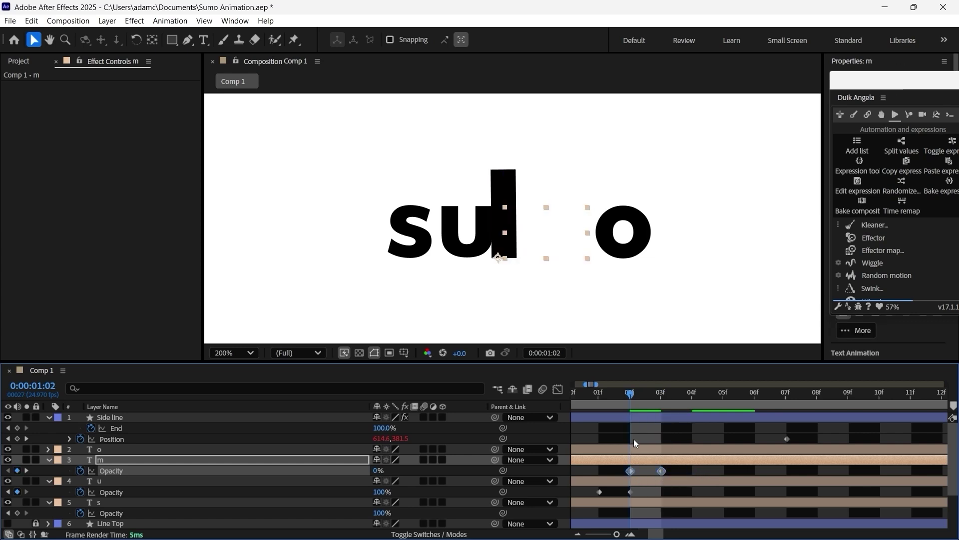
Step: Move the Side line layer's end position keyframe to 0:00:01:05 and preview its motion up to 0:00:01:09
left_click_drag(786, 439, 737, 445)
left_click_drag(616, 403, 666, 407)
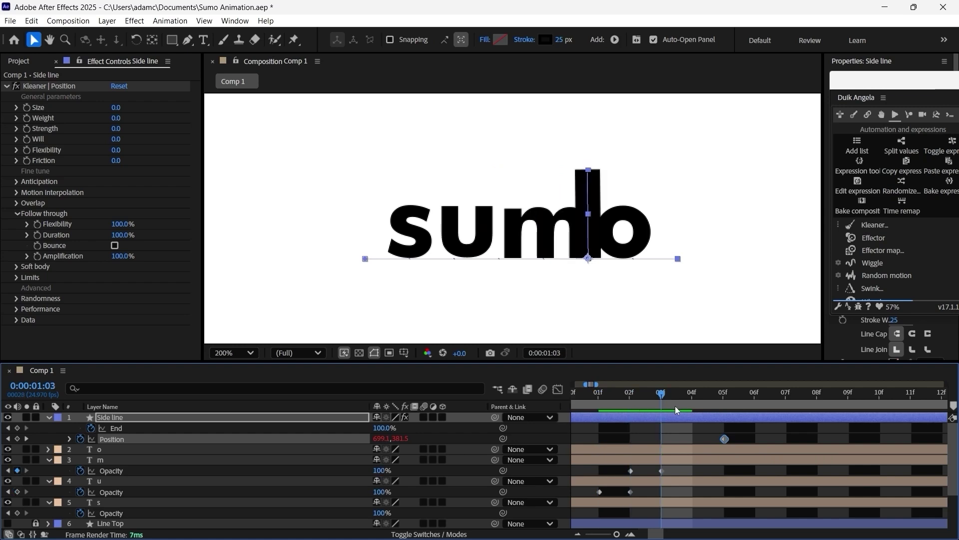
left_click_drag(702, 393, 724, 398)
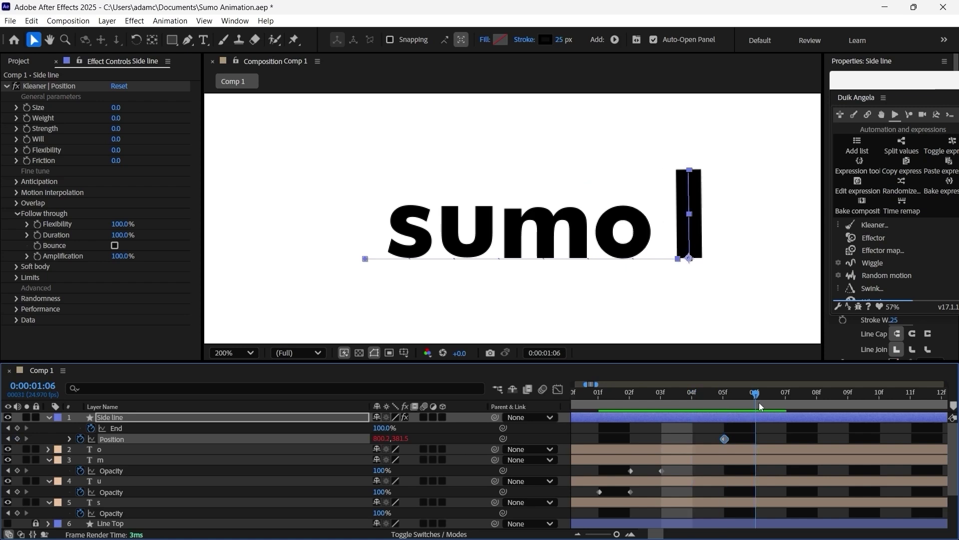
left_click_drag(736, 408, 844, 407)
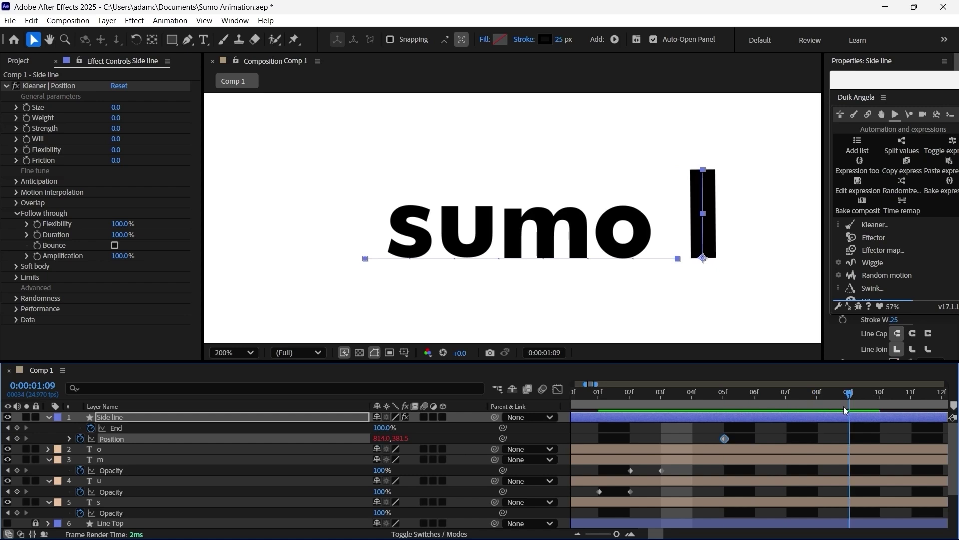
Step: Animate the o layer's position from X 767.0 at 0:00:01:09 to its original place at 0:00:01:15
key("minus")
left_click_drag(658, 530, 663, 531)
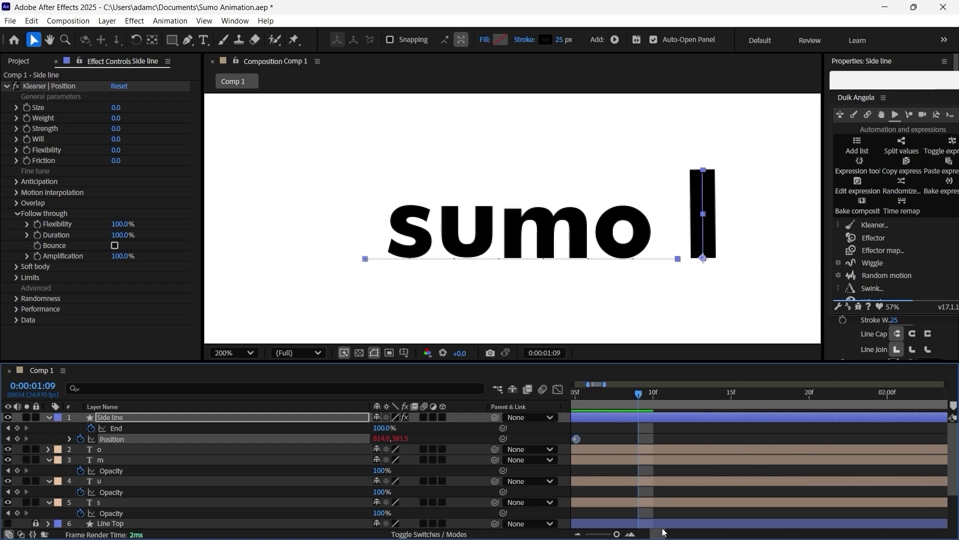
mouse_move(639, 394)
left_mouse_down()
mouse_move(652, 393)
mouse_move(633, 397)
left_mouse_up()
mouse_move(640, 397)
left_mouse_down()
mouse_move(653, 397)
mouse_move(642, 400)
left_mouse_up()
left_click(642, 420)
left_click(646, 450)
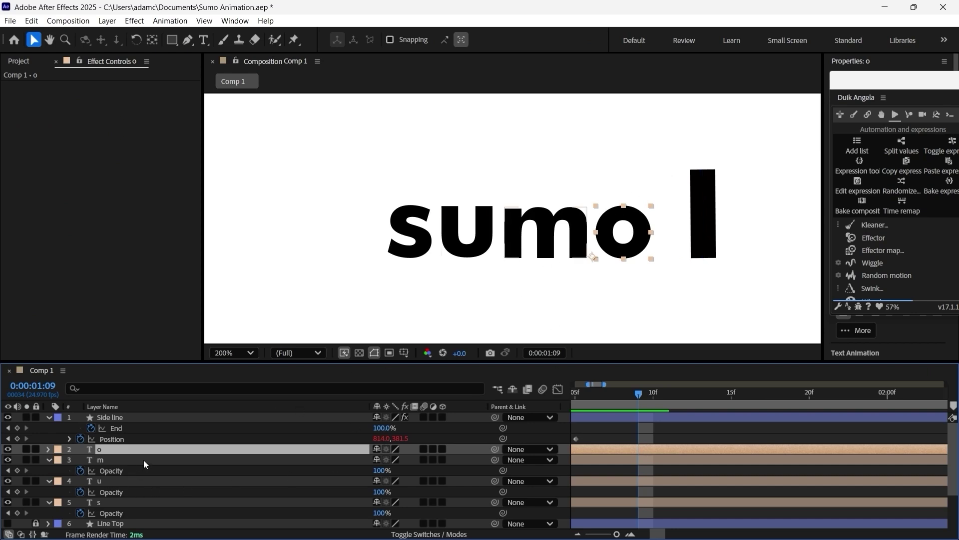
key("p")
left_click(81, 460)
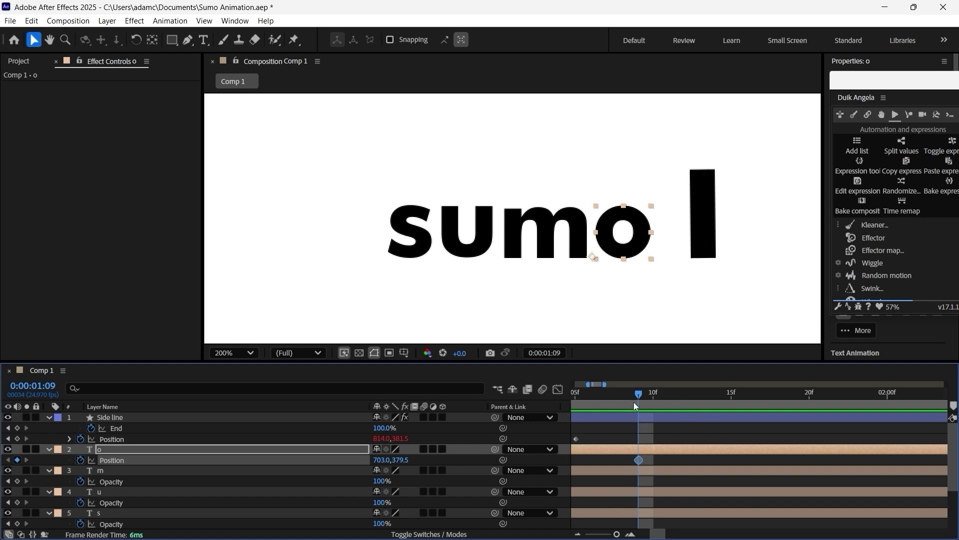
left_click_drag(639, 459, 733, 464)
left_click_drag(381, 460, 419, 461)
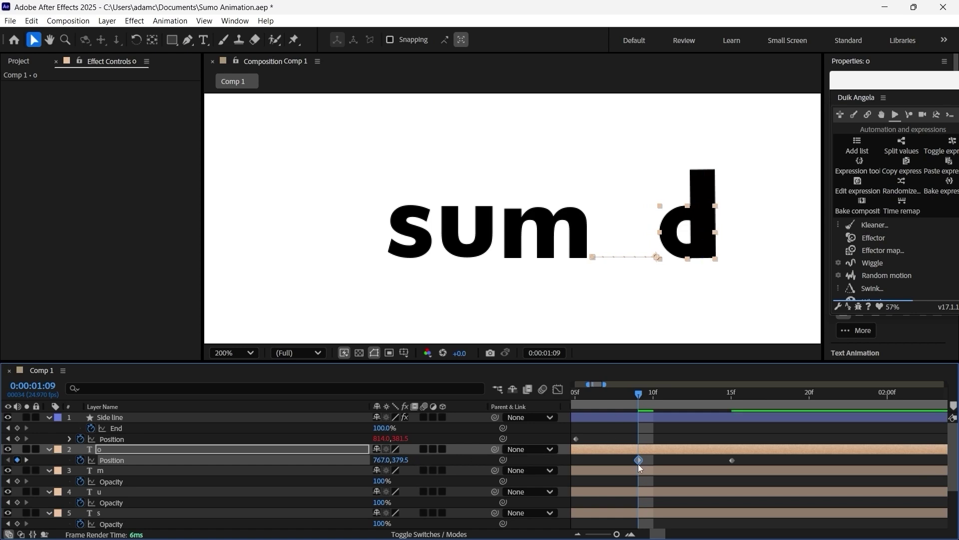
Step: Shift the o layer's first position keyframe to 0:00:01:11 and add one with X 683.0 at 0:00:01:09
left_click_drag(638, 459, 663, 458)
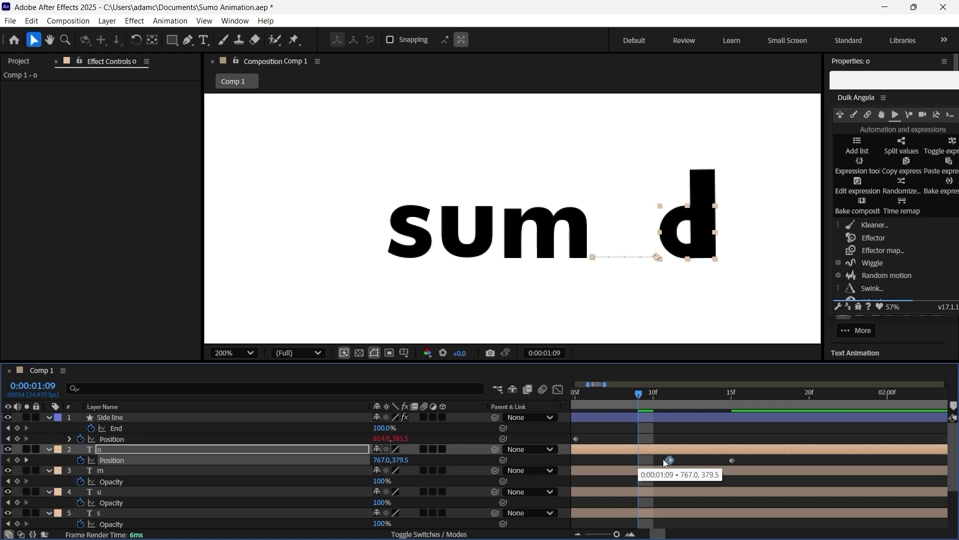
left_click_drag(663, 459, 663, 459)
left_click_drag(376, 460, 331, 460)
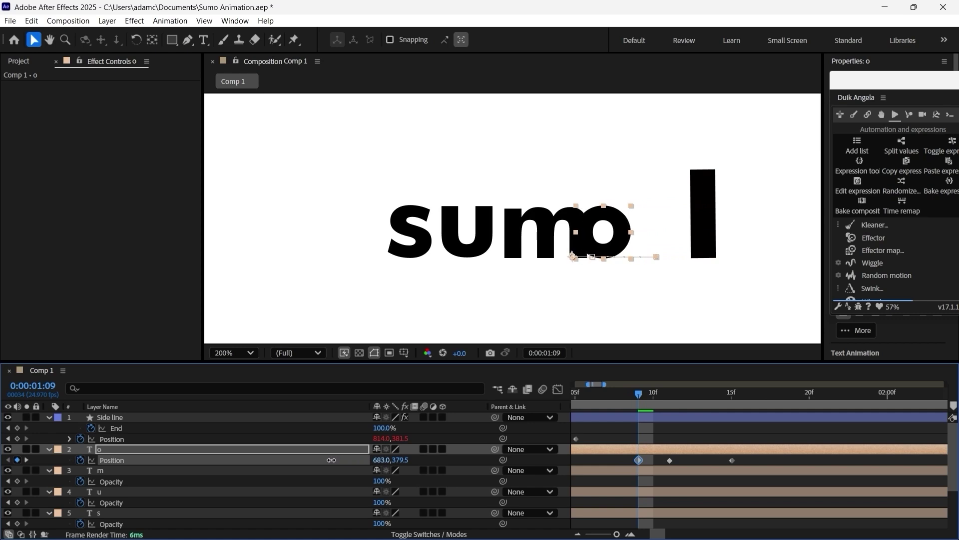
left_click(732, 460)
left_click(639, 460)
left_click_drag(643, 395, 640, 420)
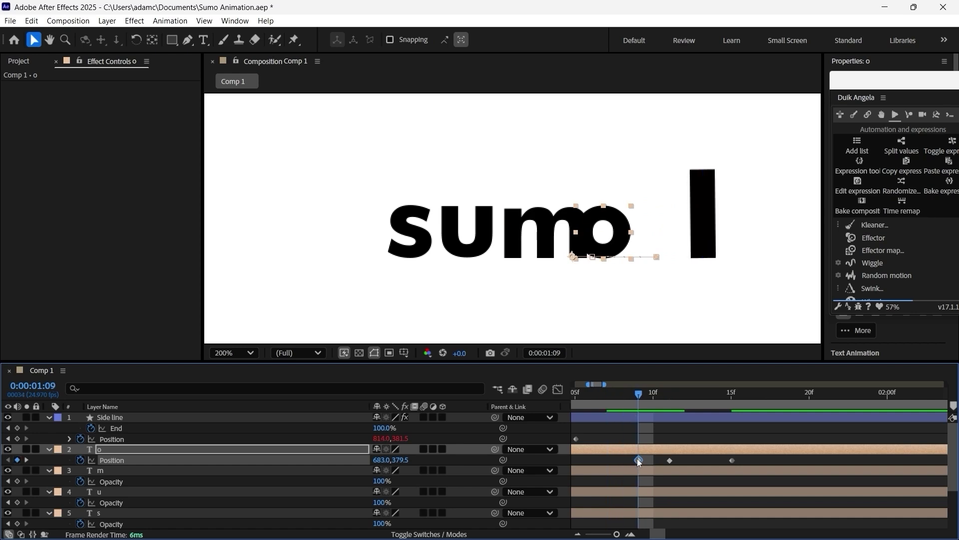
Step: Move the o layer's 683.0 position keyframe to 0:00:01:12 and the 767.0 one to 0:00:01:09, and preview the motion
left_click_drag(639, 460, 685, 461)
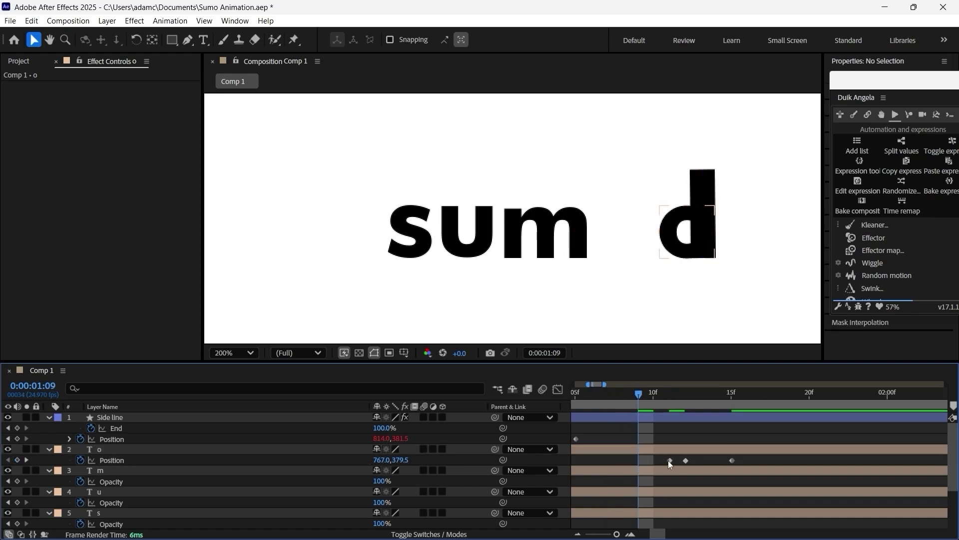
left_click_drag(668, 460, 636, 460)
left_click_drag(633, 393, 631, 435)
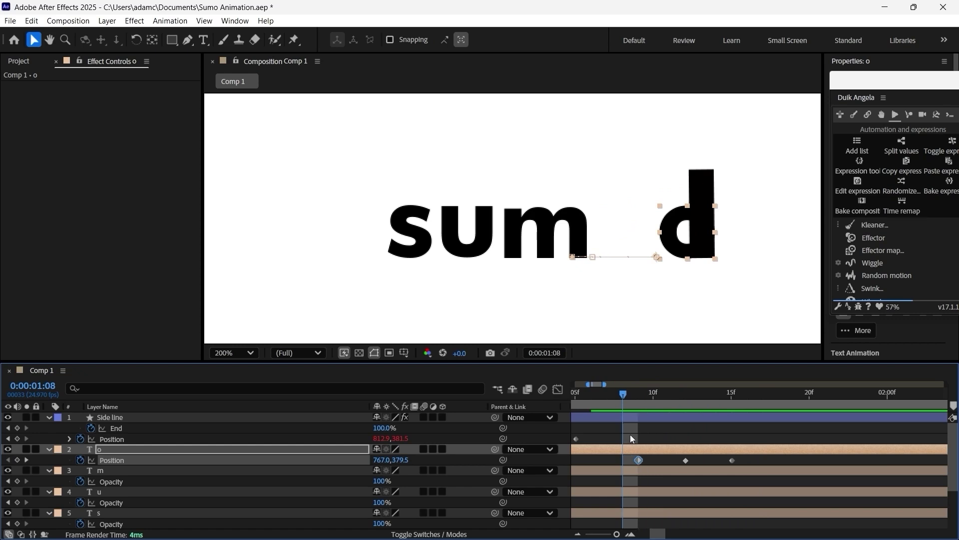
left_click(631, 435)
left_click_drag(627, 392, 685, 408)
left_click_drag(628, 396, 683, 426)
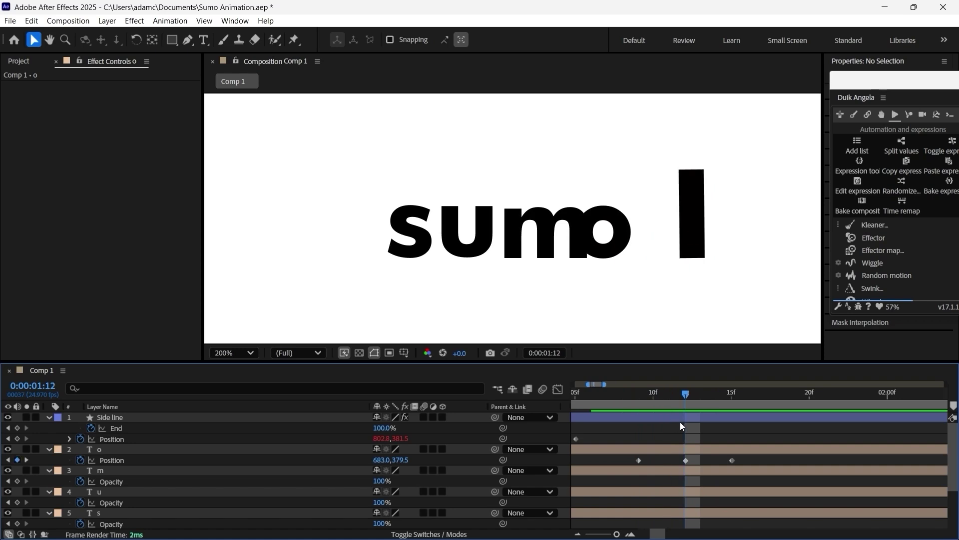
Step: Set the X position of the o layer's middle keyframe at 0:00:01:12 to 671.0
left_click(688, 458)
left_click(686, 459)
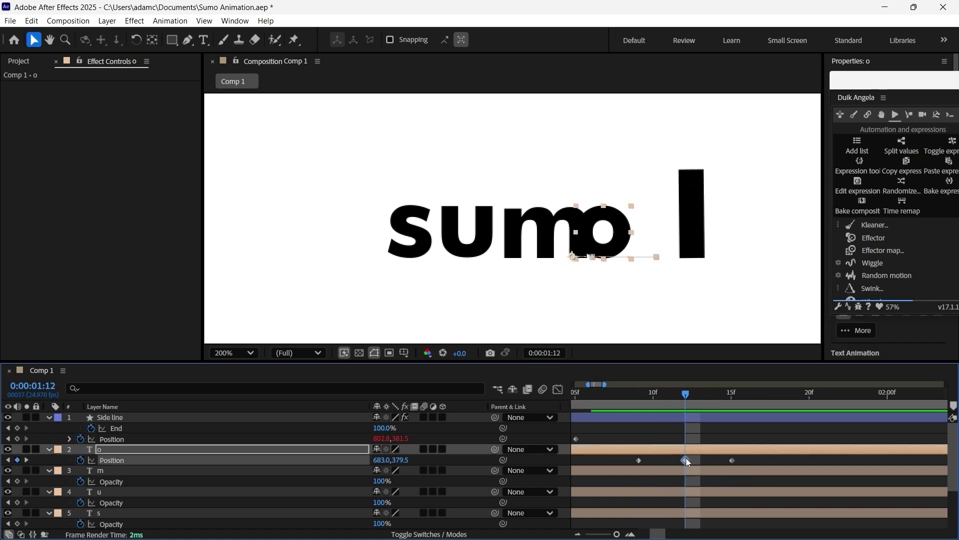
left_click_drag(381, 460, 379, 460)
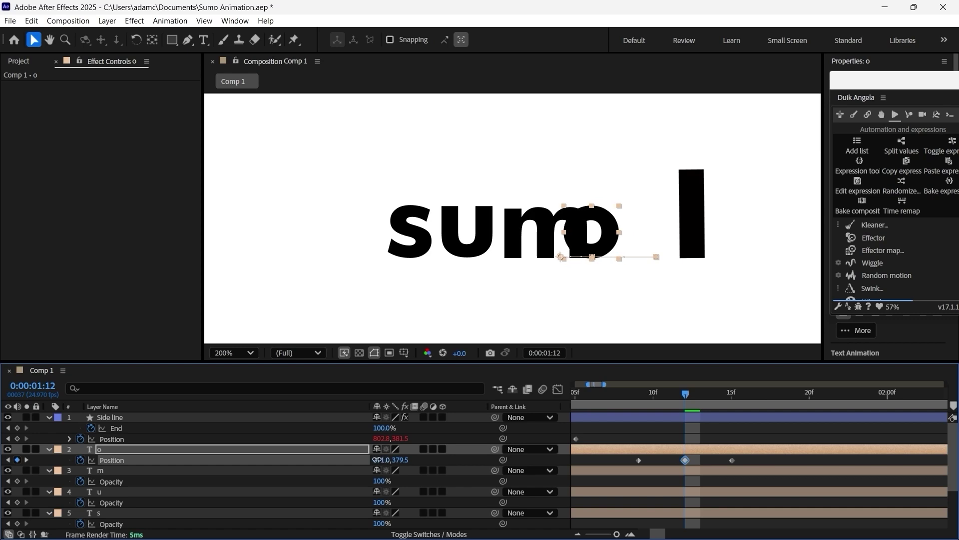
left_click(641, 406)
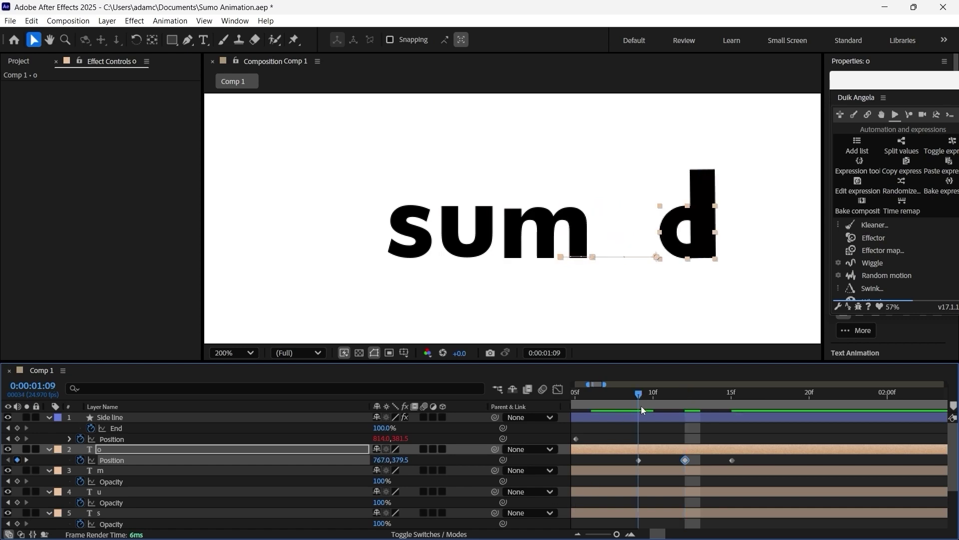
Step: Keyframe the m layer's scale at 100% on 0:00:01:09 and squash its width to 78% at 0:00:01:12
left_click(636, 470)
key("s")
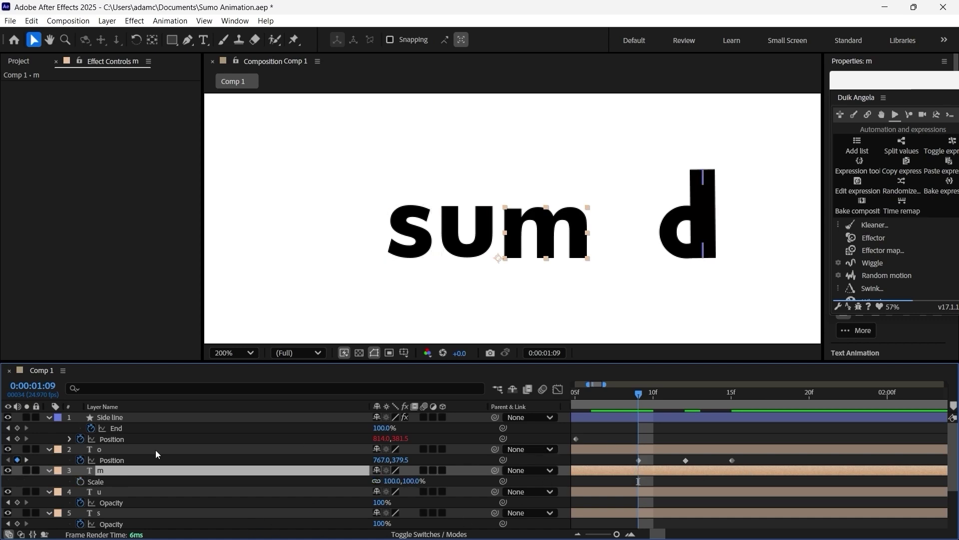
left_click(80, 481)
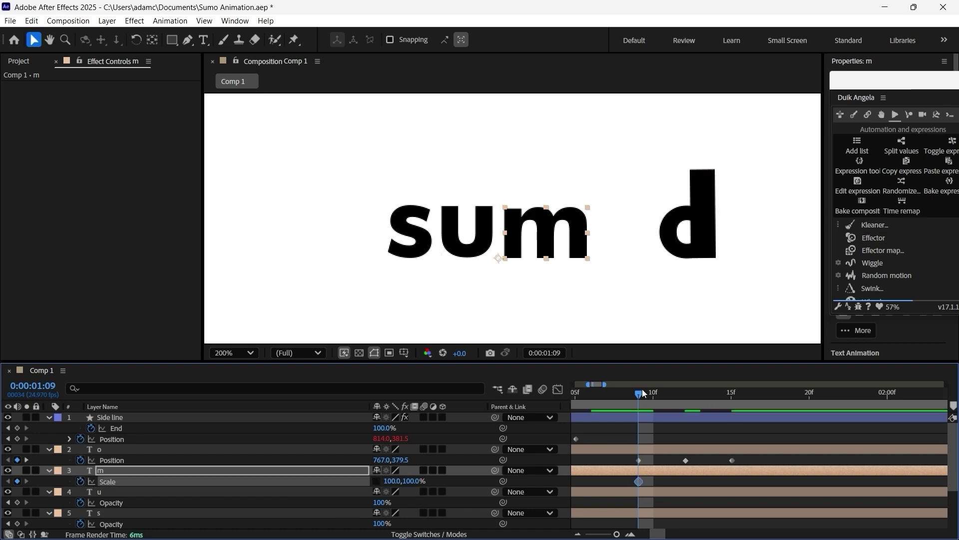
left_click_drag(640, 392, 679, 395)
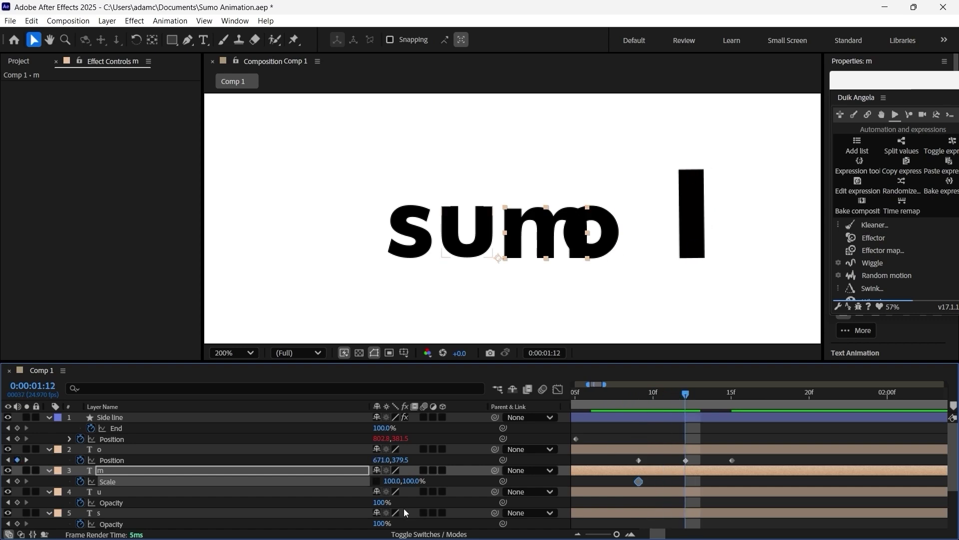
left_click_drag(393, 481, 382, 482)
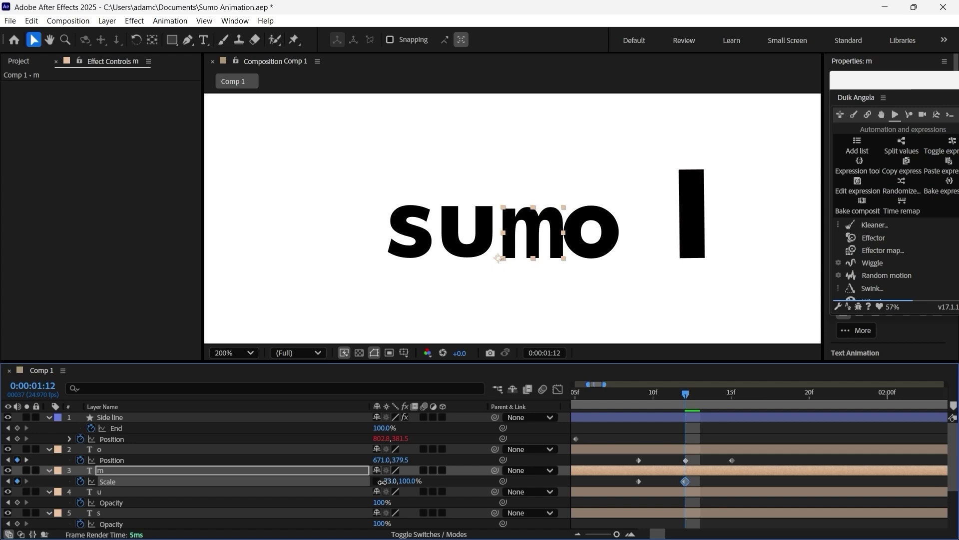
left_click_drag(387, 481, 391, 482)
Step: Move the m layer's 100% scale keyframe to 0:00:01:11 and paste a copy of it at 0:00:01:15
left_click_drag(685, 397, 670, 481)
left_click_drag(641, 397, 733, 405)
left_click(742, 471)
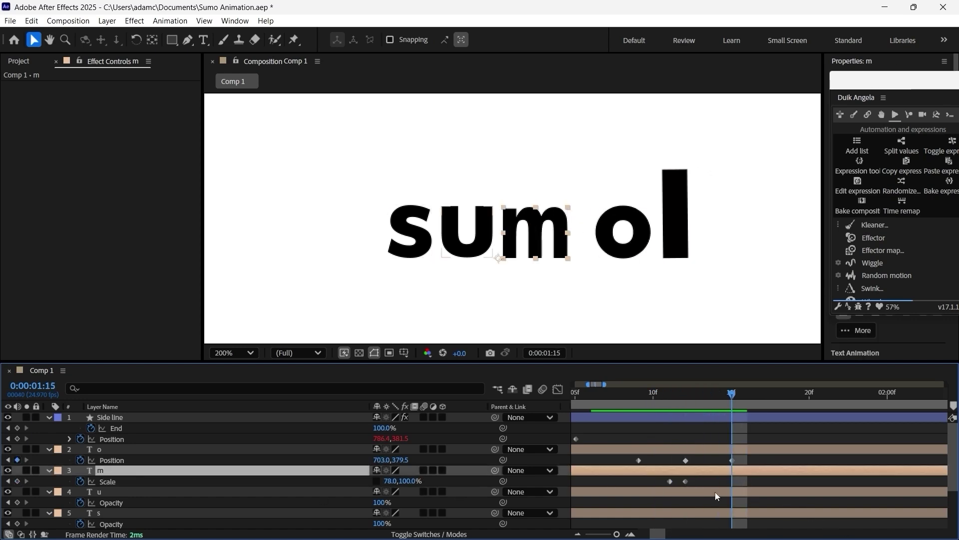
left_click(671, 482)
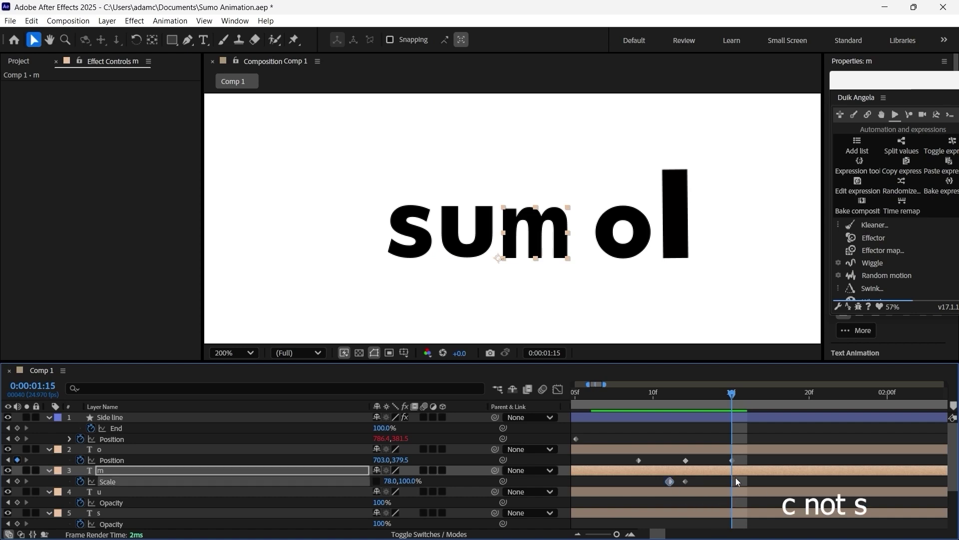
key("ctrl+v")
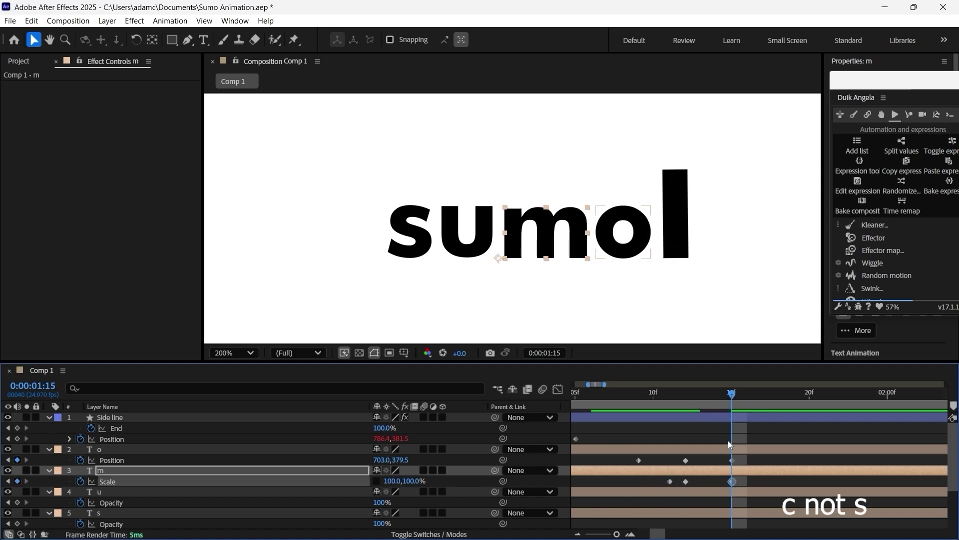
Step: Try the m layer's first scale keyframe one frame earlier at 0:00:01:10, and return it to 0:00:01:11
left_click(668, 403)
left_click_drag(673, 404, 685, 444)
left_click_drag(732, 481, 655, 482)
left_click(669, 394)
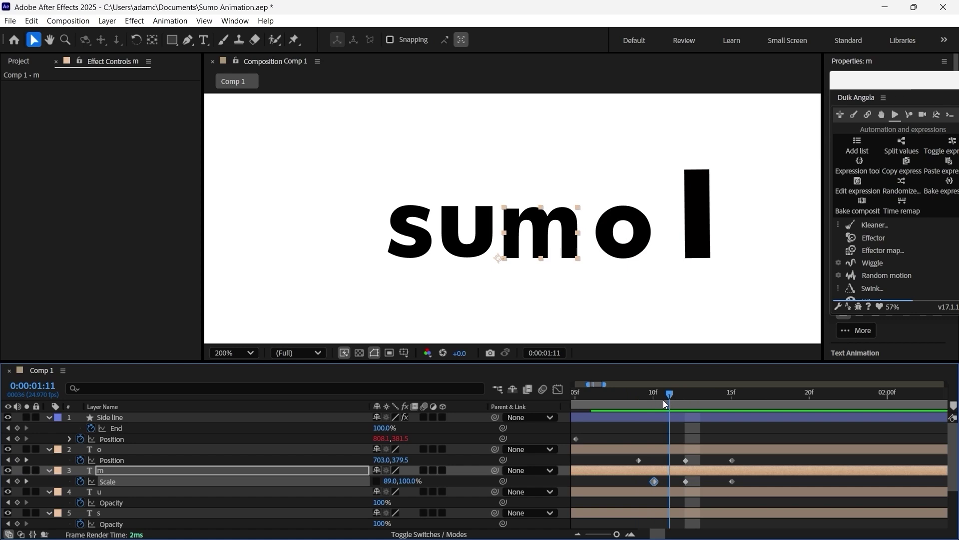
left_click(685, 406)
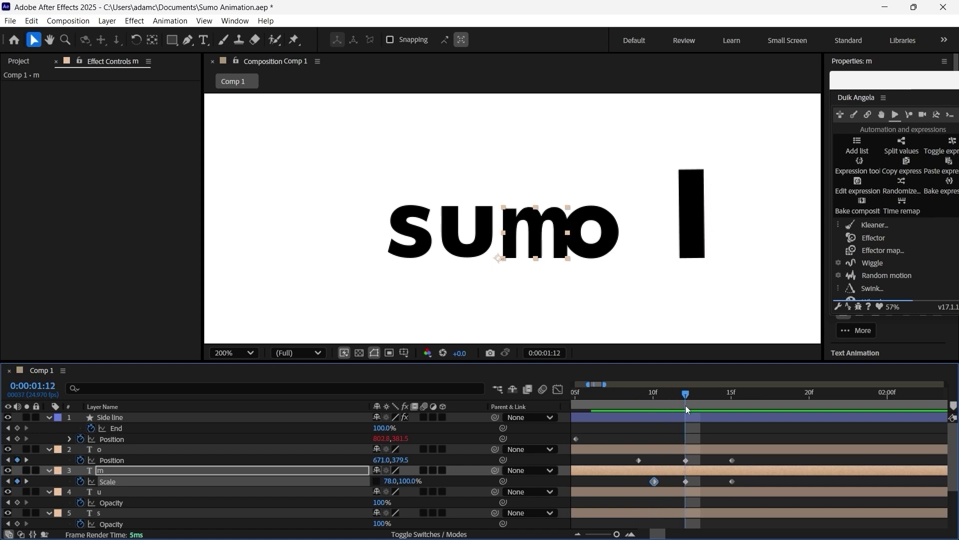
left_click_drag(668, 395, 686, 417)
Step: At 0:00:01:12, squash the m layer's width to 66% and set the o layer's X position to 662.0
left_click(685, 481)
left_click_drag(409, 484, 395, 484)
left_click(686, 460)
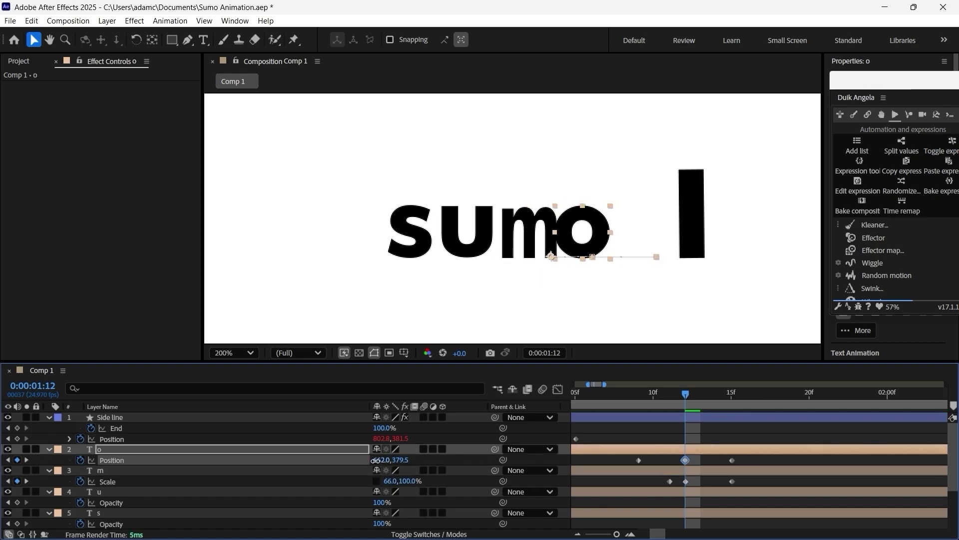
left_click(655, 395)
left_click_drag(656, 405, 691, 438)
Step: Keyframe the o layer's opacity from 0% at 0:00:01:09 to 100% at 0:00:01:10 and preview the reveal
left_click(638, 401)
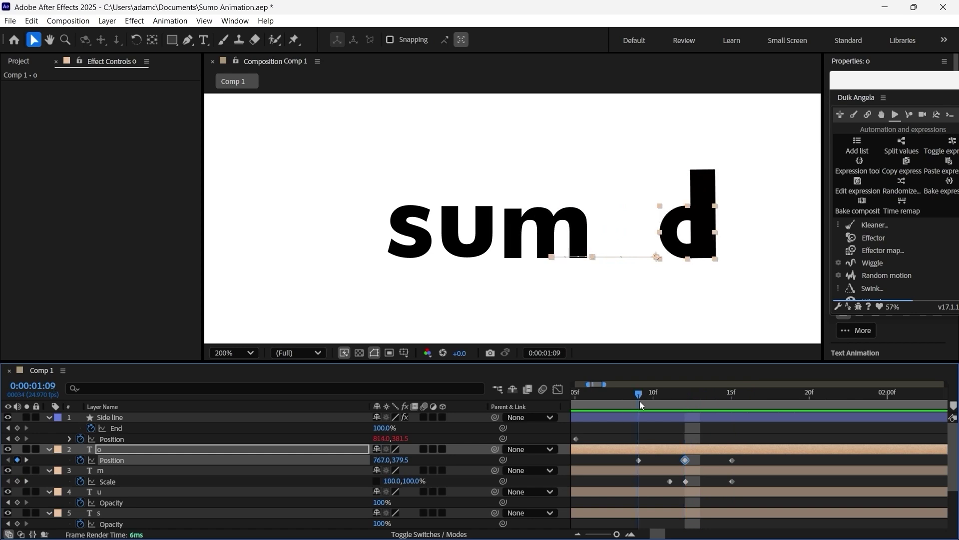
left_click(643, 448)
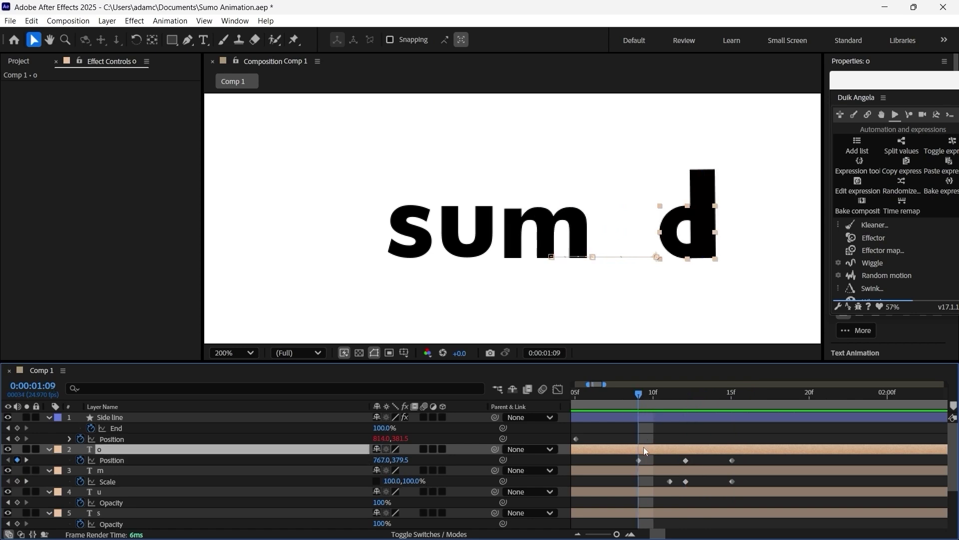
key("t")
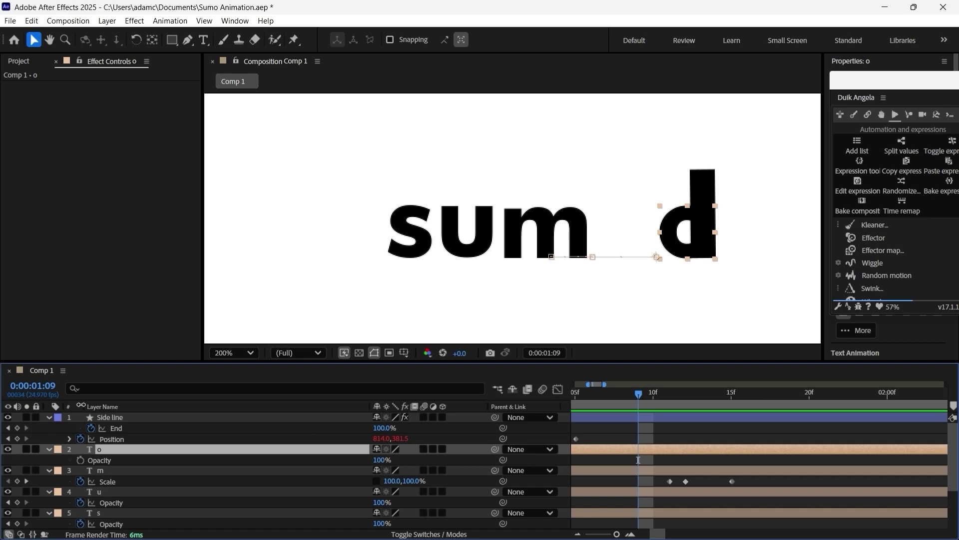
left_click(80, 460)
left_click_drag(381, 459, 320, 466)
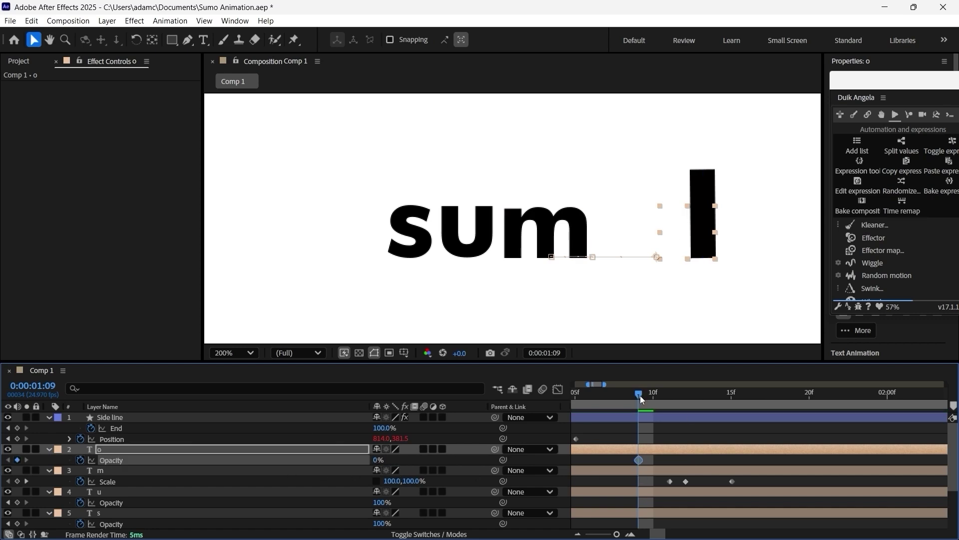
left_click_drag(640, 395, 654, 395)
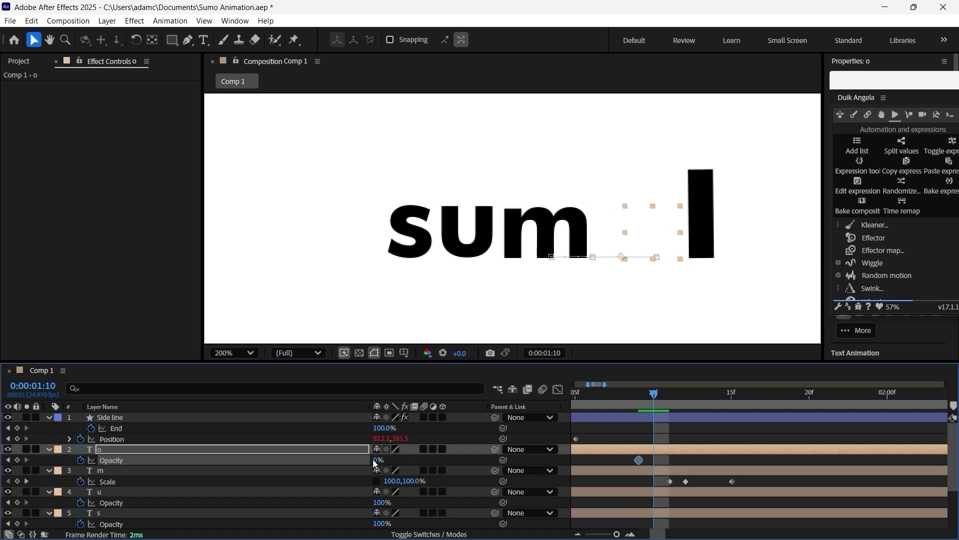
left_click_drag(376, 461, 506, 454)
left_click_drag(637, 395, 673, 451)
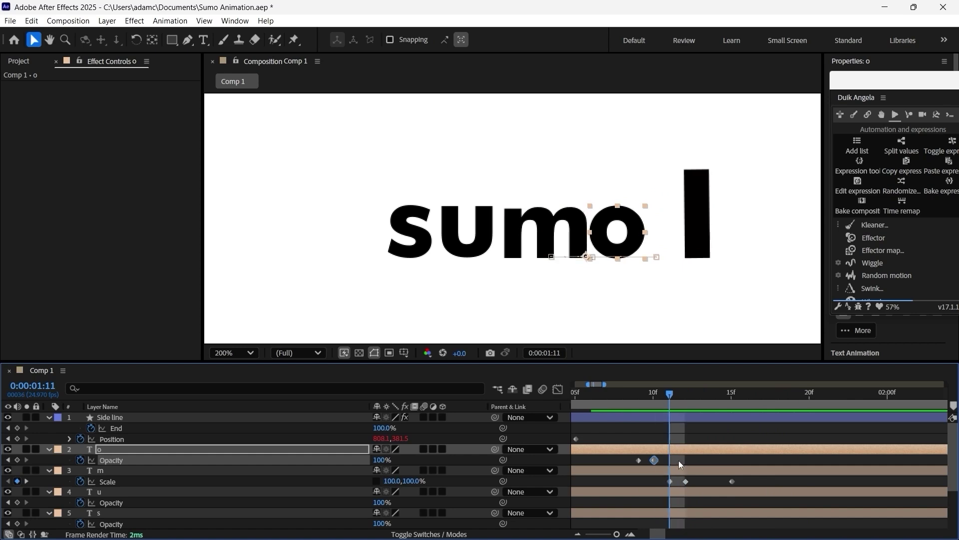
Step: Apply Duik's Kleaner preset Bounce (no simulation) to the o layer's last two position keyframes and disable Bounce in its follow through
key("shift+p")
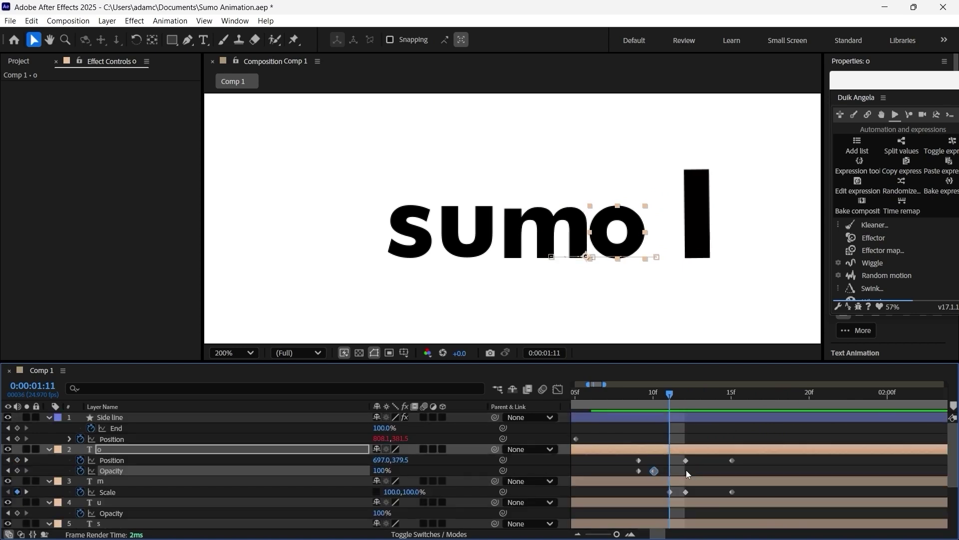
scroll(686, 470, "down", 1)
left_click_drag(642, 399, 678, 433)
left_click(805, 440)
left_click_drag(769, 431, 673, 434)
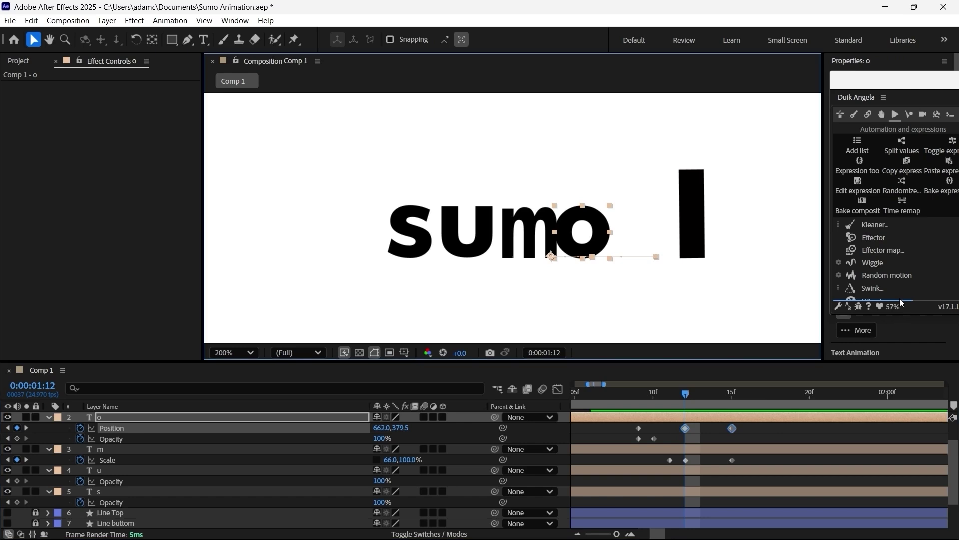
left_click(839, 223)
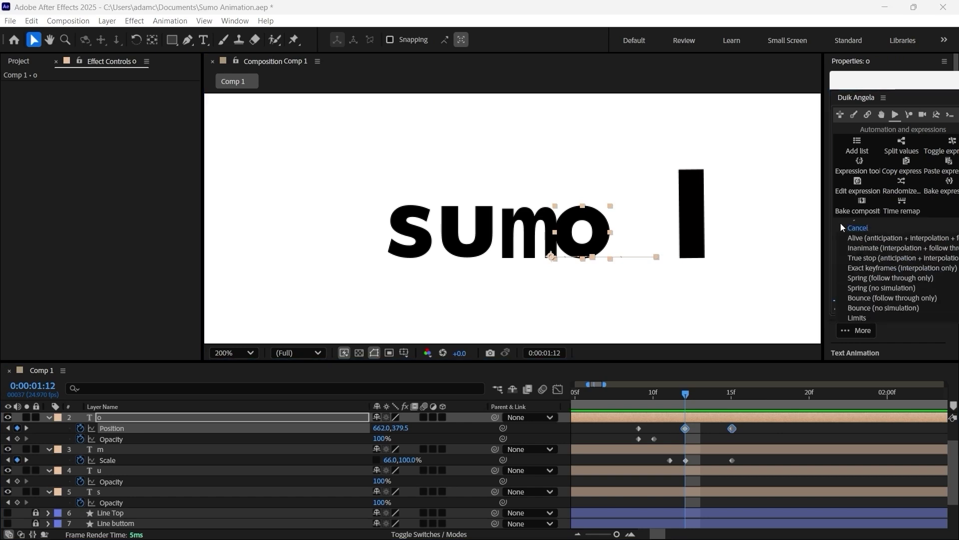
left_click(901, 309)
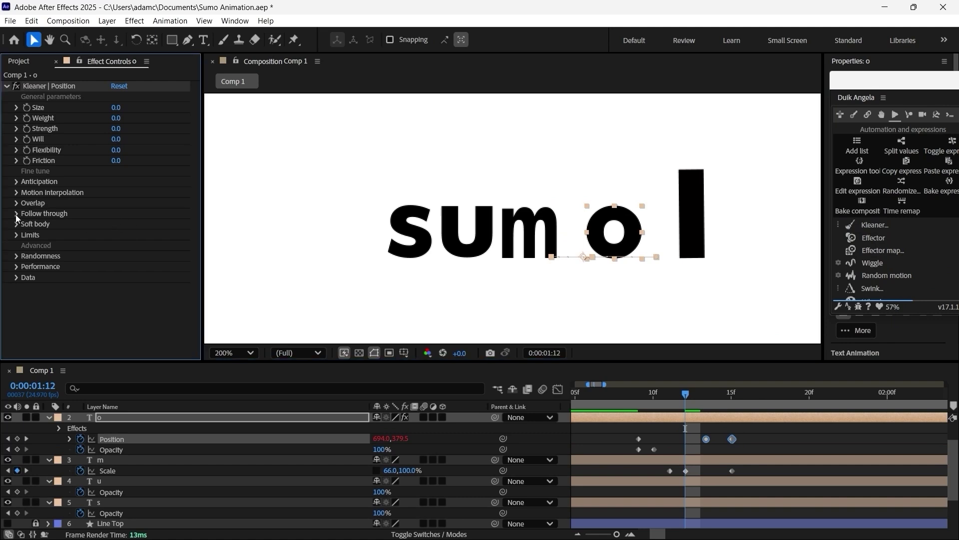
left_click(16, 214)
left_click(114, 246)
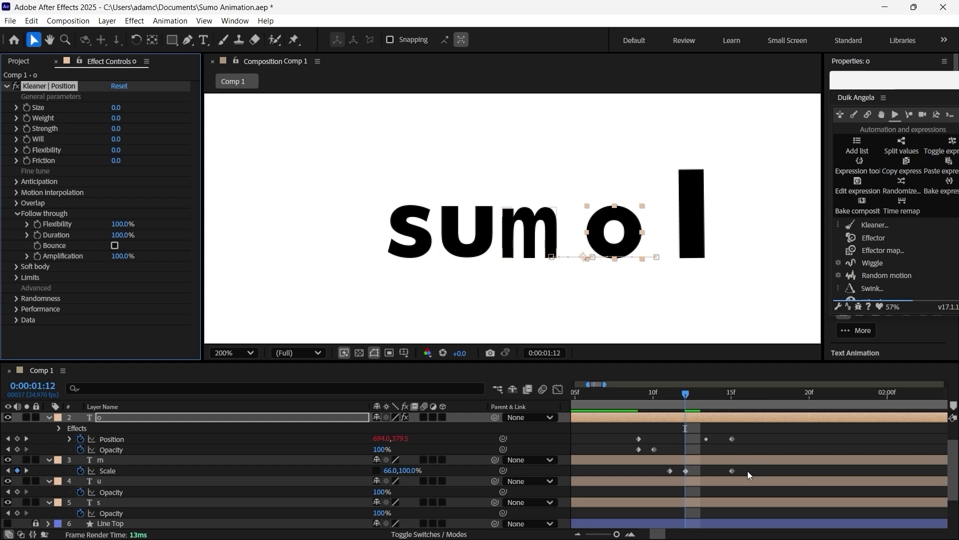
Step: Apply the Kleaner preset Bounce (no simulation) to the m layer's last two scale keyframes, disable Bounce in its follow through and check the motion
left_click_drag(751, 469, 679, 475)
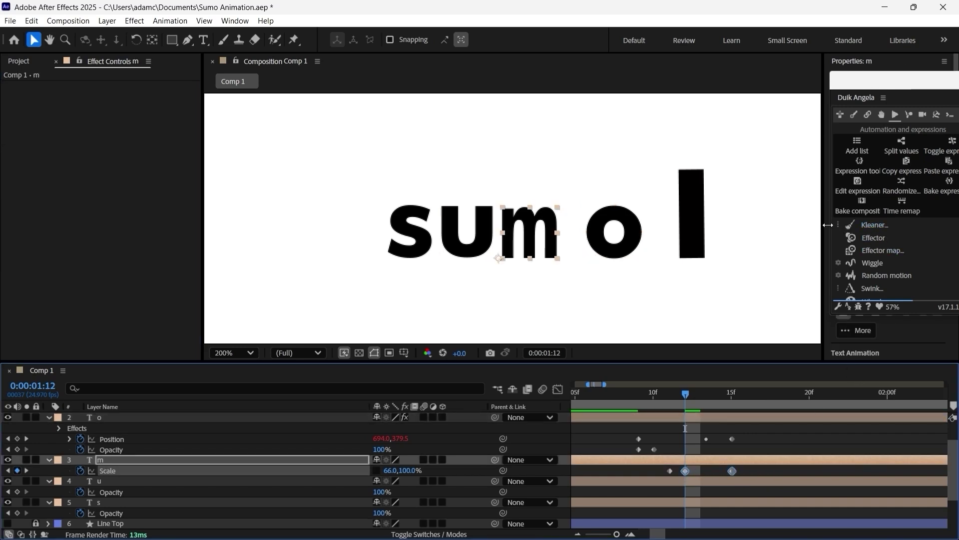
left_click(838, 224)
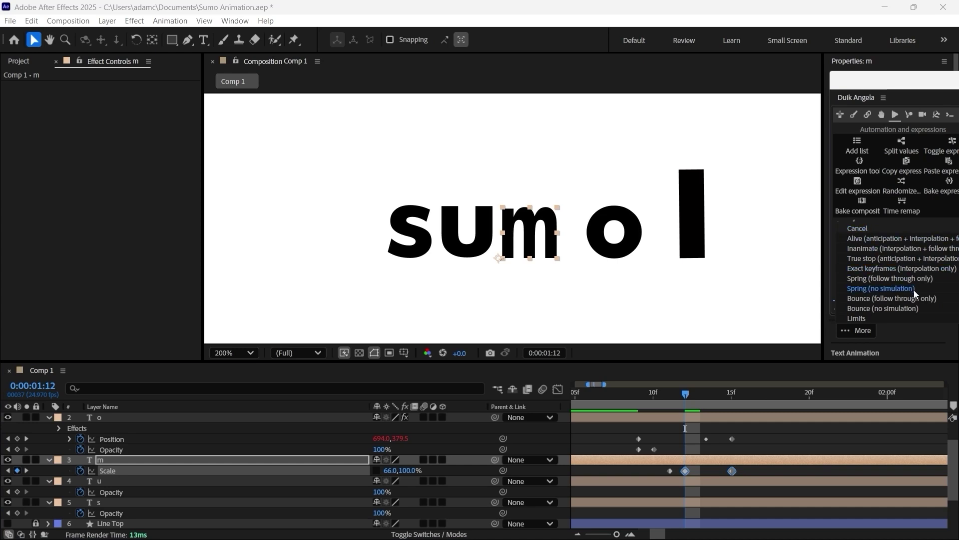
left_click(895, 314)
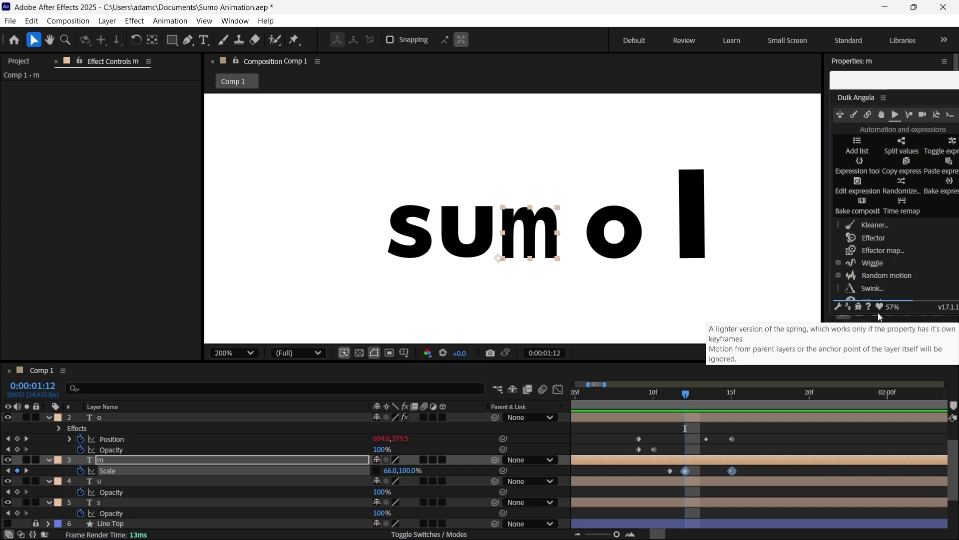
left_click(17, 213)
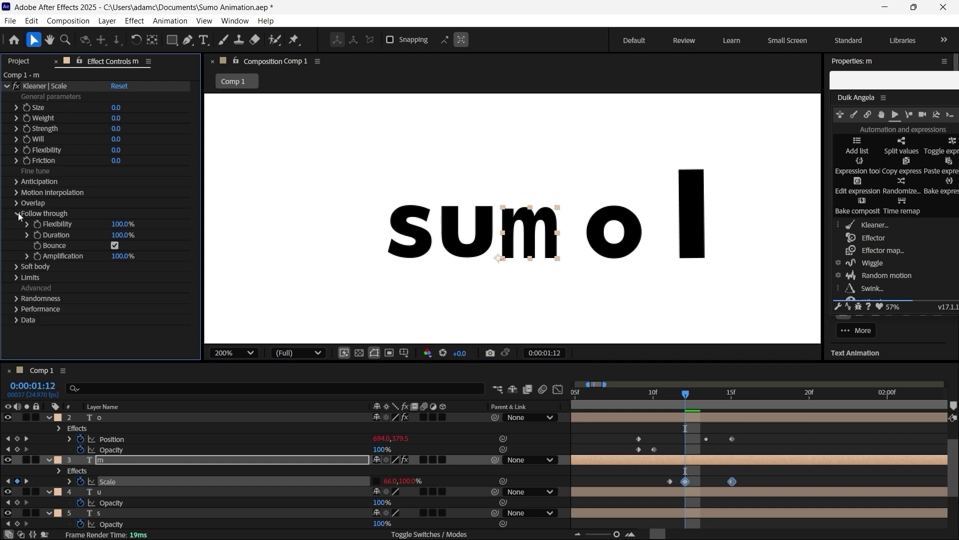
left_click(115, 245)
left_click(784, 436)
left_click_drag(685, 394, 680, 425)
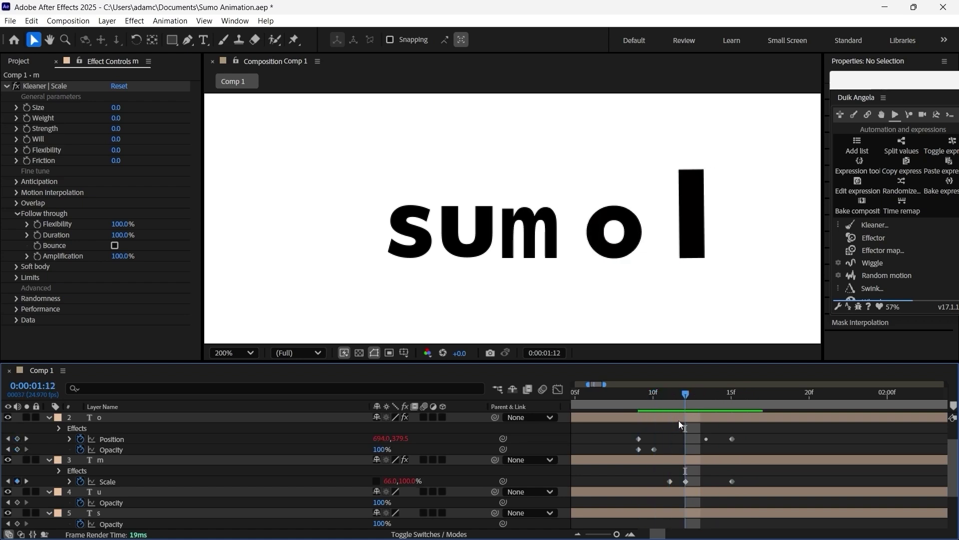
Step: Try the m layer's first scale keyframe at 0:00:01:12 and its 66% squash keyframe at 0:00:01:14
left_click(703, 459)
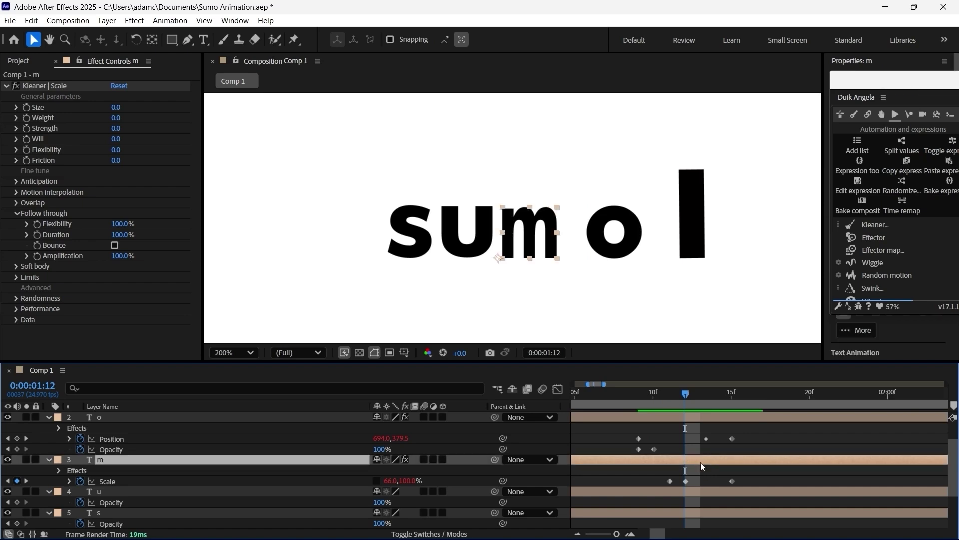
mouse_move(687, 483)
left_mouse_down()
mouse_move(664, 485)
mouse_move(704, 482)
left_mouse_up()
left_click_drag(688, 392, 699, 394)
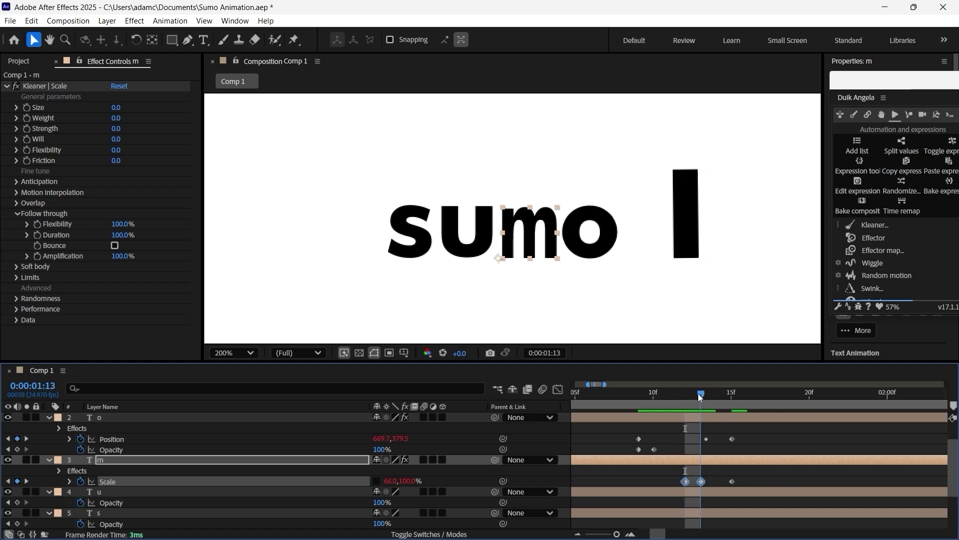
left_click(764, 478)
left_click_drag(701, 481, 716, 480)
mouse_move(696, 395)
left_mouse_down()
mouse_move(676, 395)
mouse_move(716, 403)
mouse_move(697, 406)
left_mouse_up()
left_click_drag(650, 409, 711, 414)
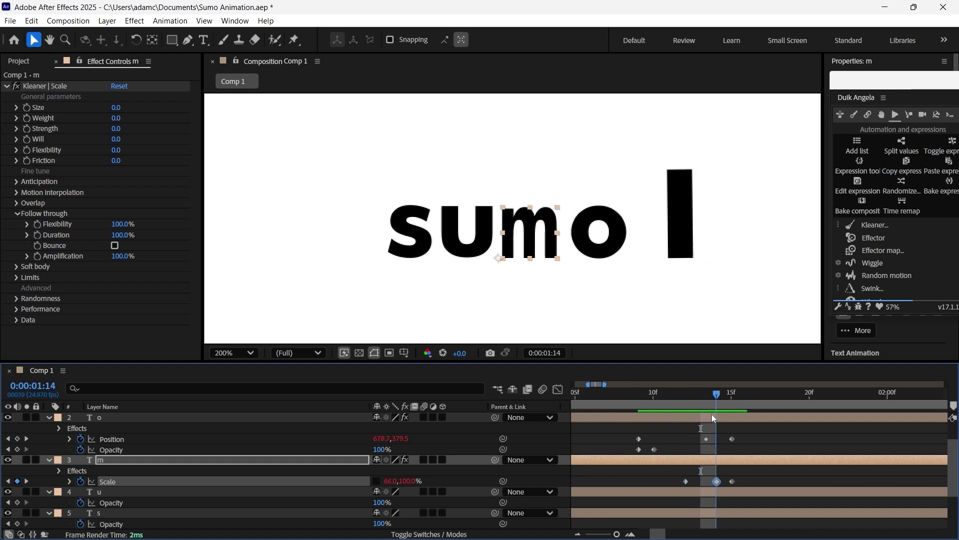
Step: Move the o layer's middle position keyframe onto 0:00:01:12 and check that frame
left_click(706, 439)
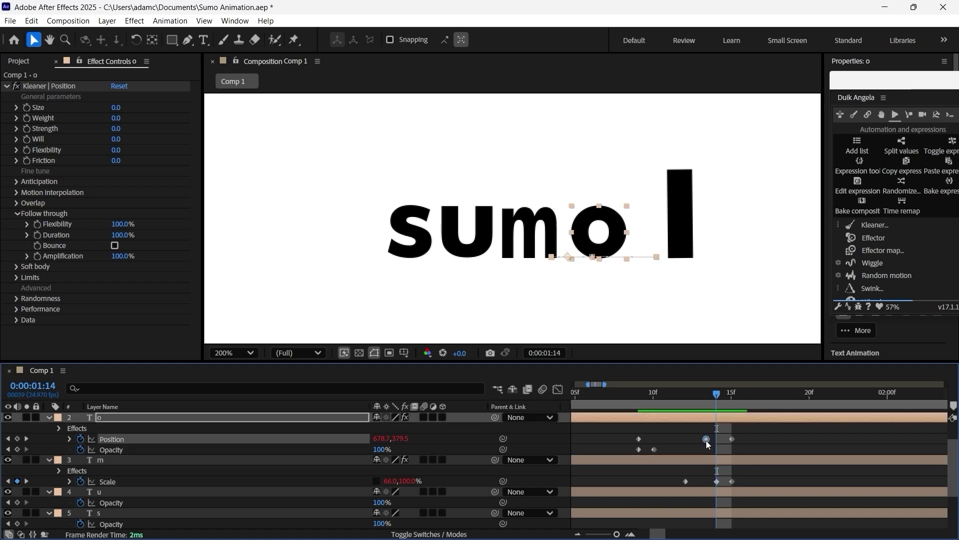
left_click(700, 403)
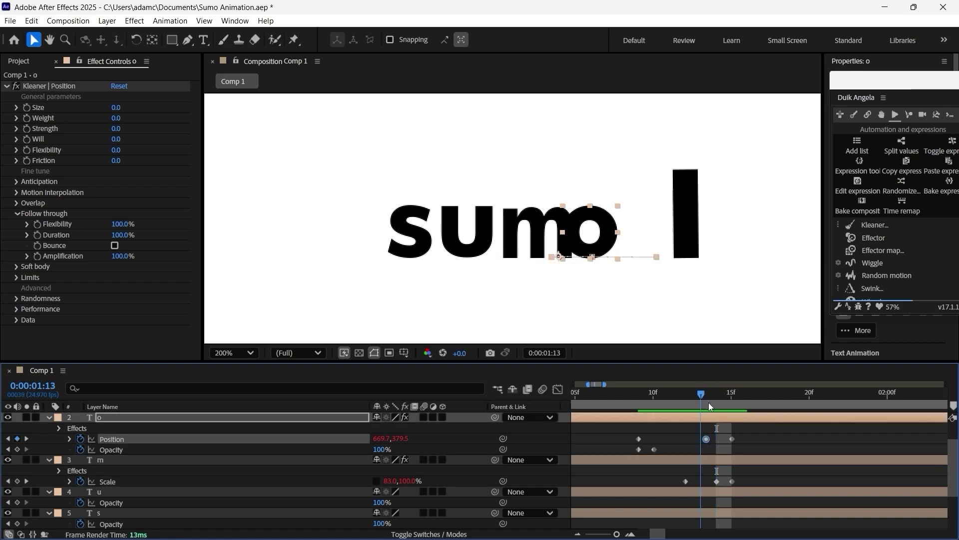
scroll(700, 458, "up", 1)
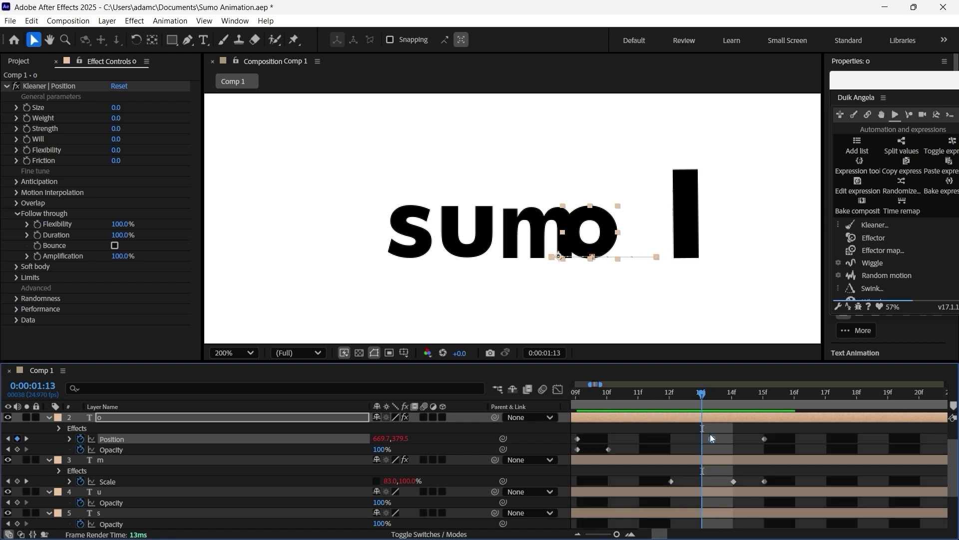
left_click_drag(711, 437, 680, 437)
mouse_move(665, 397)
left_mouse_down()
mouse_move(640, 400)
mouse_move(664, 402)
left_mouse_up()
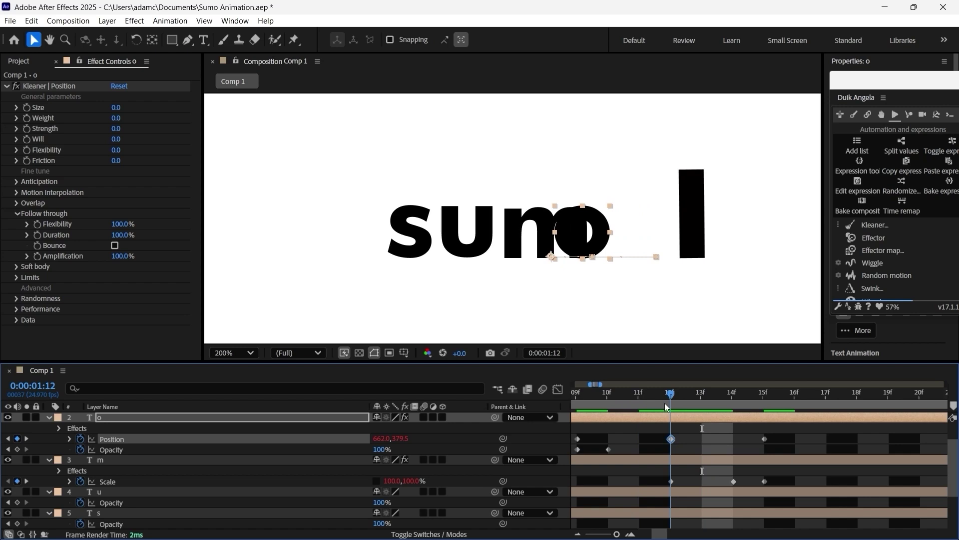
Step: Try the m layer's first two scale keyframes at 0:00:01:10 and 0:00:01:12, and settle them at 0:00:01:11 and 0:00:01:13
left_click_drag(739, 471, 620, 485)
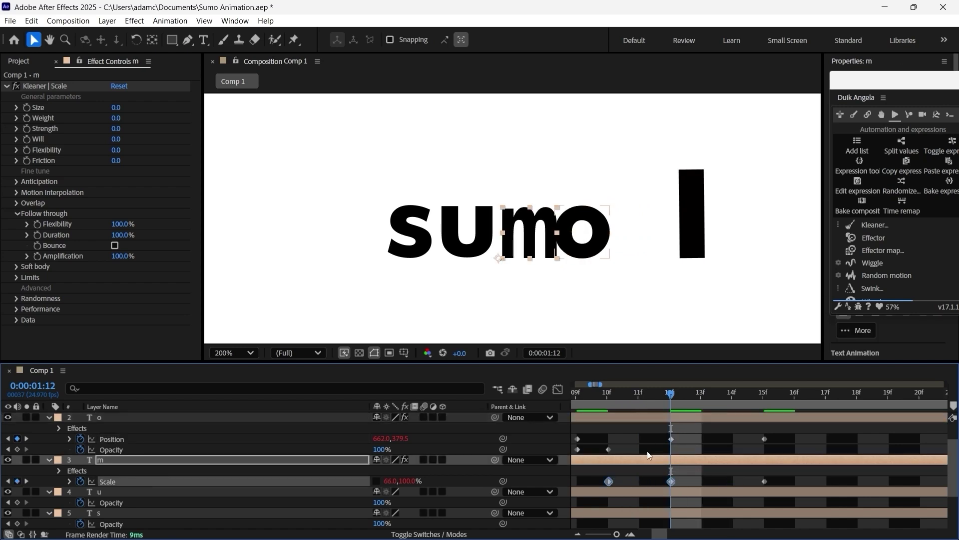
scroll(651, 453, "down", 2)
left_click_drag(613, 397, 647, 400)
left_click_drag(632, 483, 642, 480)
left_click_drag(655, 394, 658, 396)
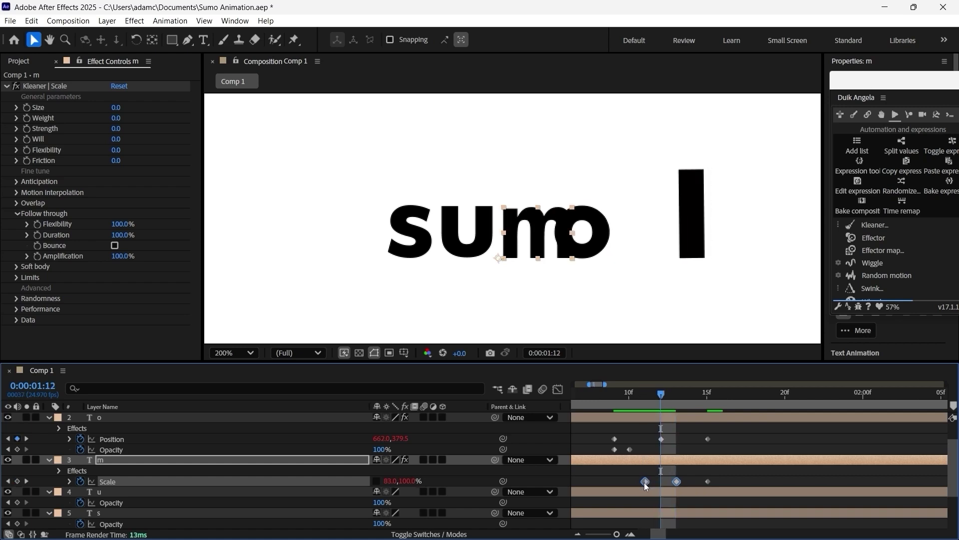
left_click_drag(676, 482, 667, 483)
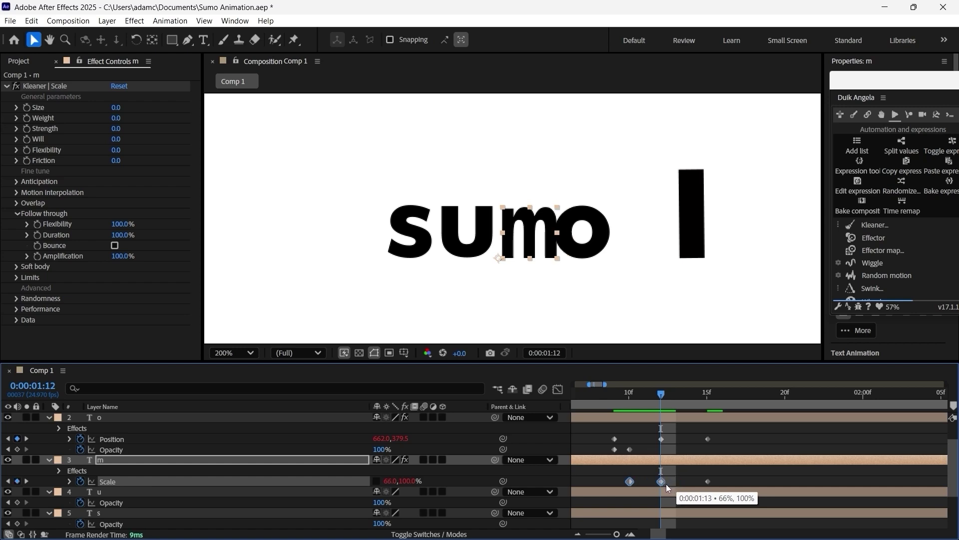
left_click_drag(616, 394, 639, 409)
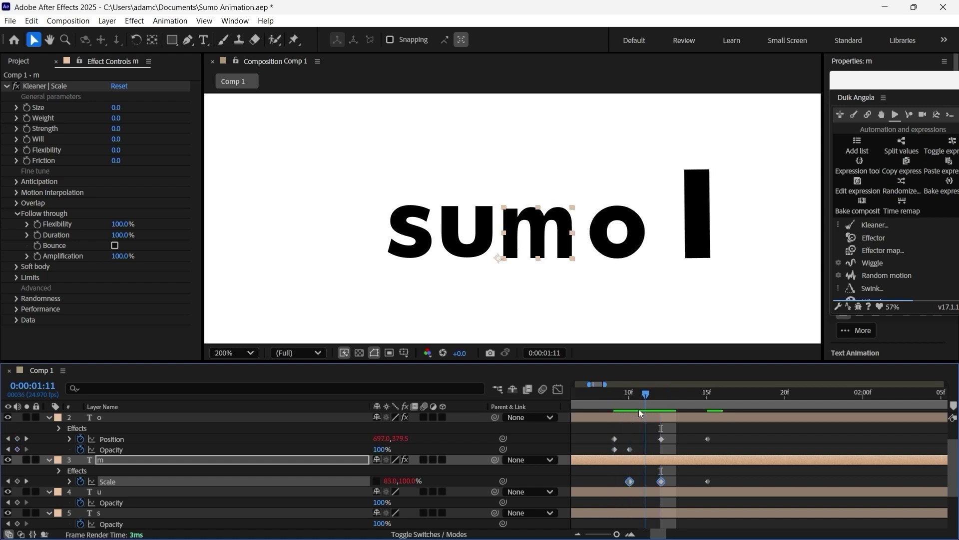
left_click_drag(634, 482, 642, 481)
mouse_move(646, 394)
left_mouse_down()
mouse_move(655, 395)
mouse_move(618, 406)
mouse_move(657, 409)
left_mouse_up()
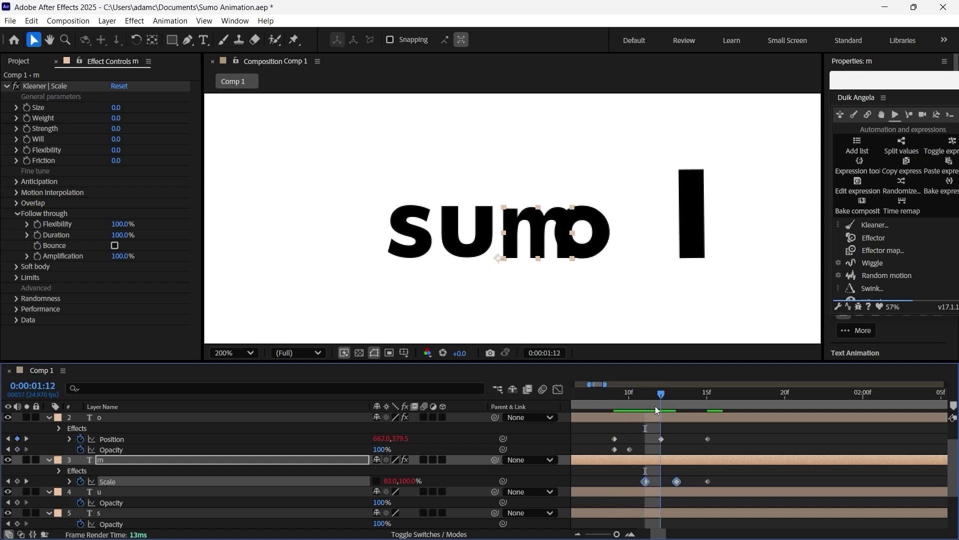
Step: Move only the m layer's 66% squash keyframe to 0:00:01:12 and check its contact with the o
left_click(698, 472)
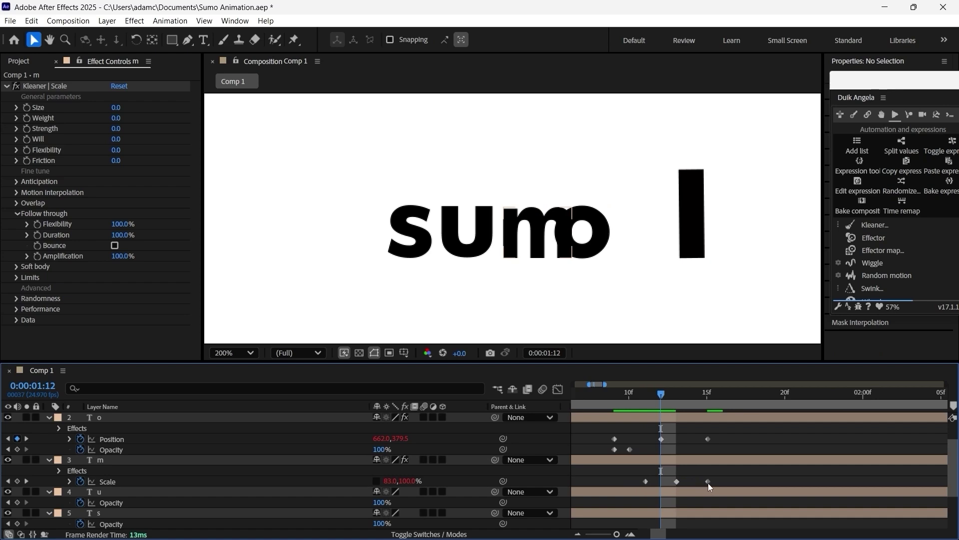
left_click_drag(707, 482, 668, 482)
left_click(622, 401)
left_click_drag(622, 401, 641, 423)
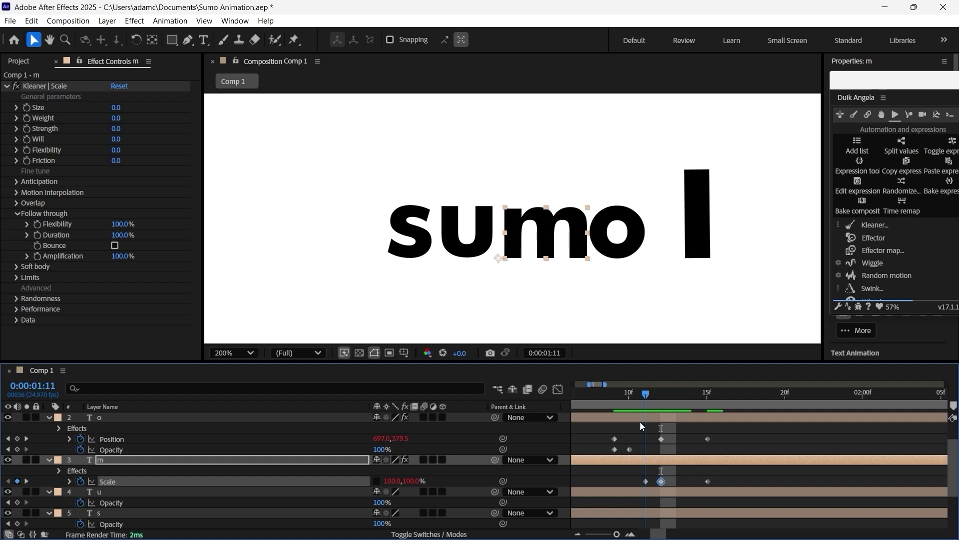
left_click_drag(644, 422, 662, 450)
Step: Move the m layer's last scale keyframe to 0:00:01:14
left_click_drag(707, 481, 672, 483)
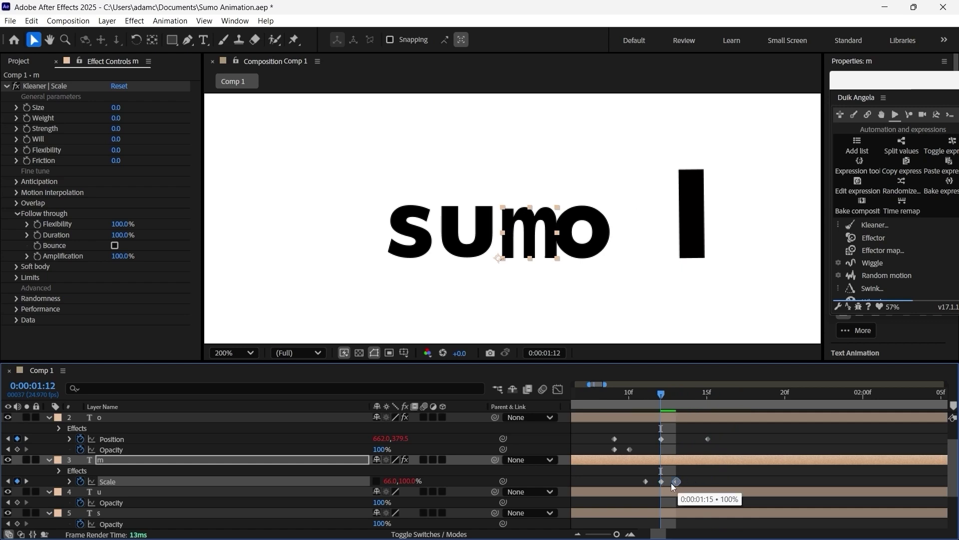
left_click_drag(661, 392, 673, 415)
left_click(691, 479)
left_click_drag(678, 483, 692, 482)
Step: Scrub between 0:00:01:09 and 0:00:01:24 to examine the timing of the o hitting and squashing the m
left_click_drag(641, 410, 841, 417)
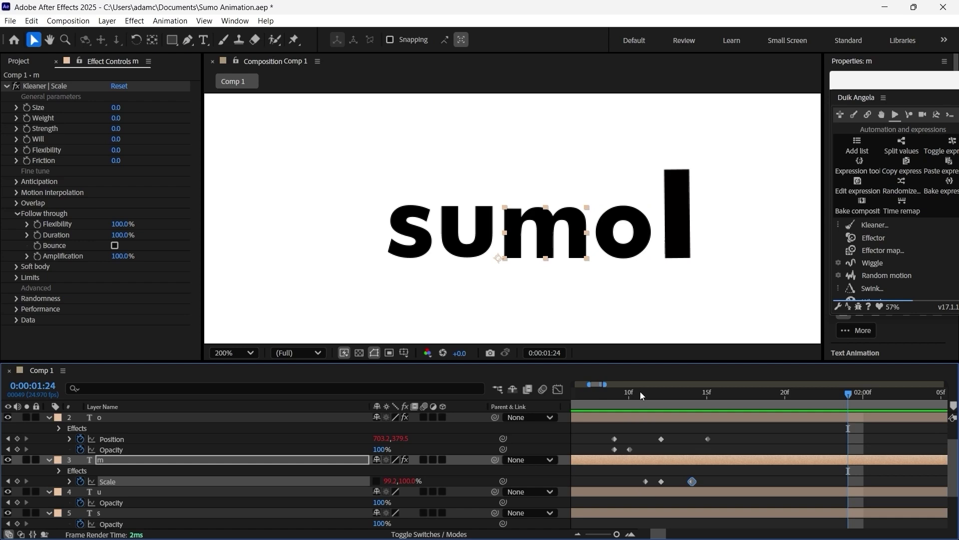
left_click(613, 392)
left_click_drag(614, 396, 846, 411)
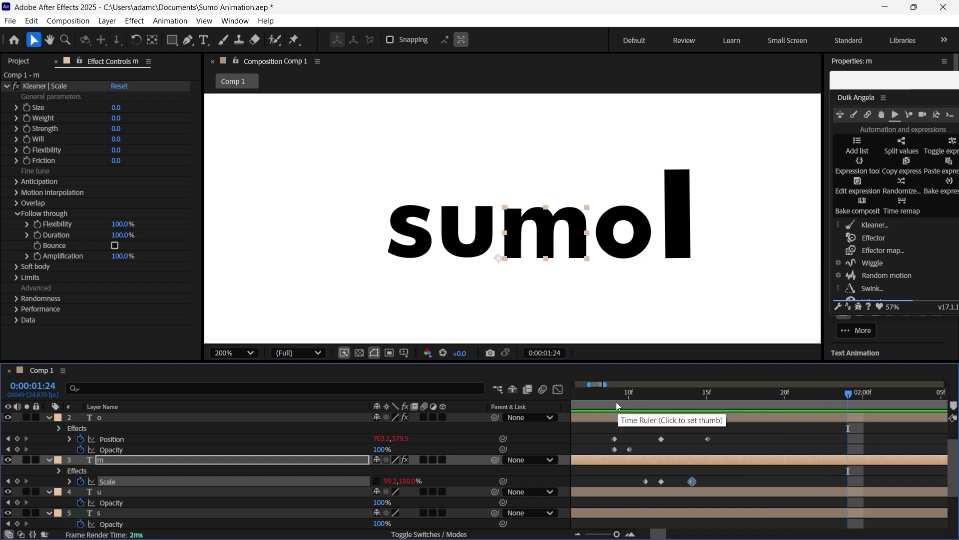
left_click_drag(615, 401, 616, 400)
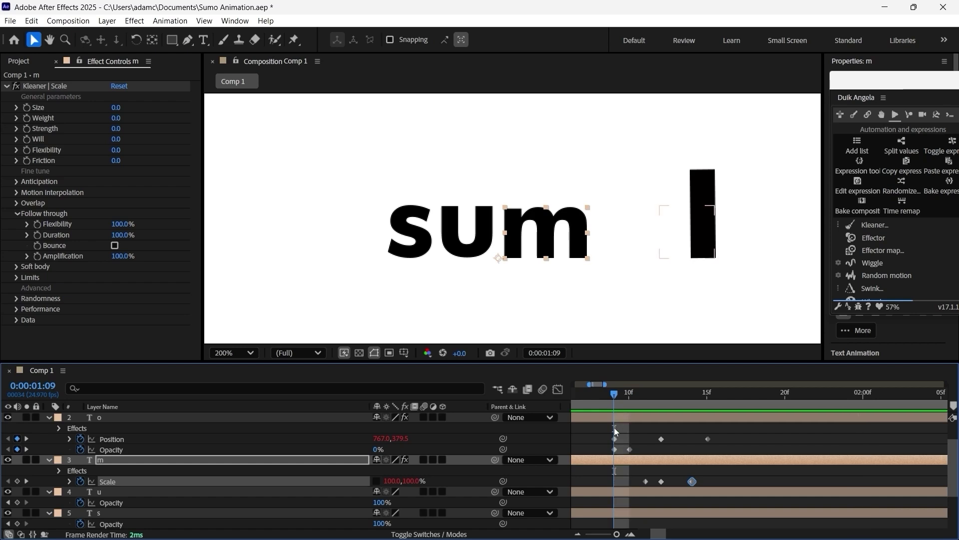
scroll(611, 440, "up", 1)
left_click_drag(620, 394, 688, 402)
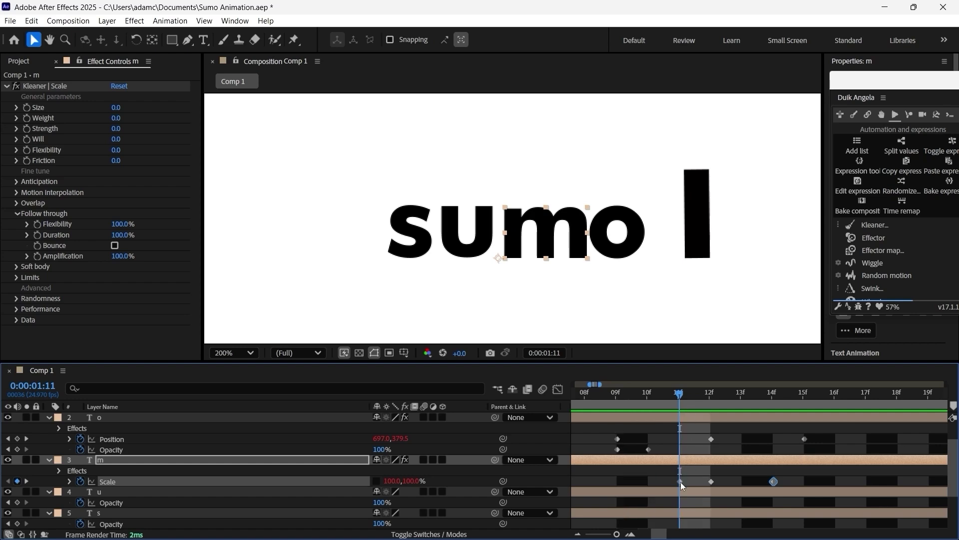
left_click_drag(682, 395, 705, 398)
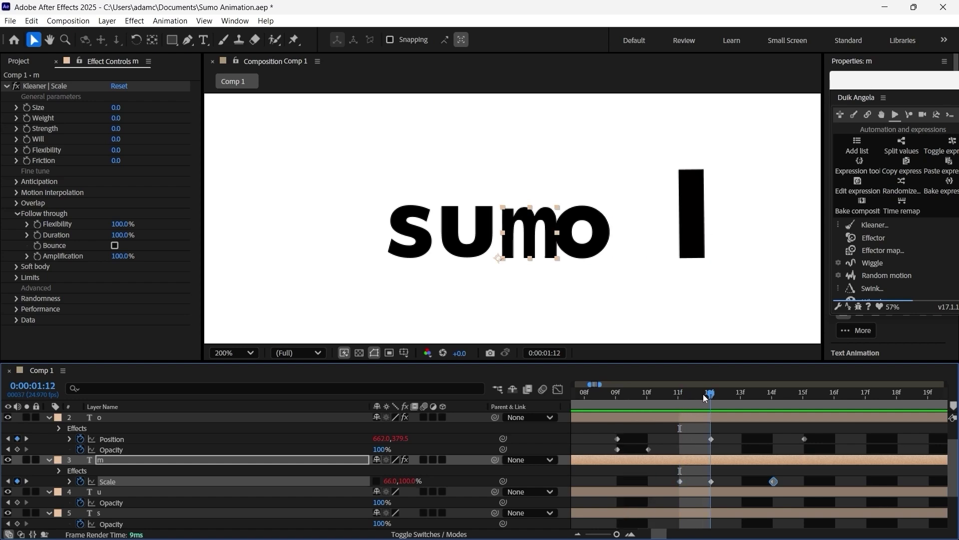
left_click_drag(726, 397, 768, 404)
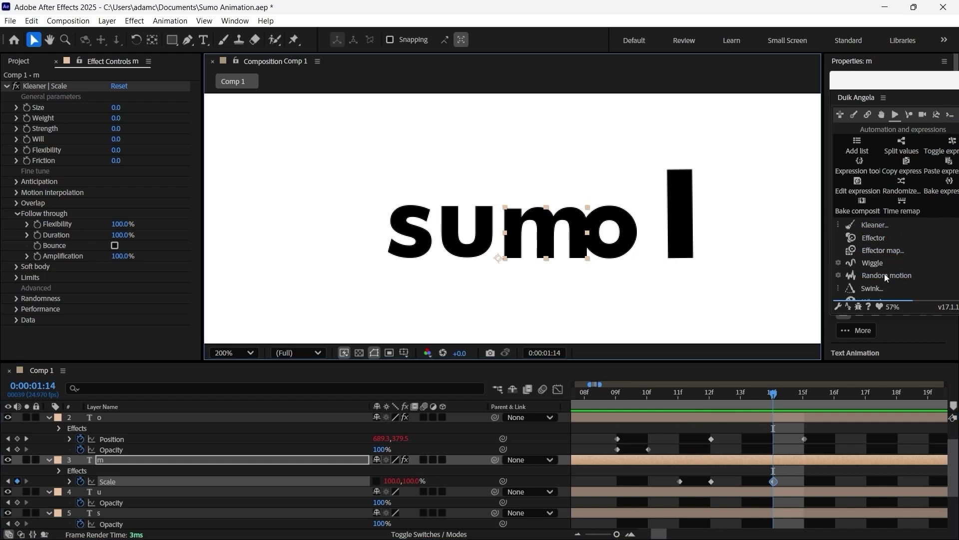
Step: Play back the logo animation from 0:00:00:15
scroll(679, 466, "down", 3)
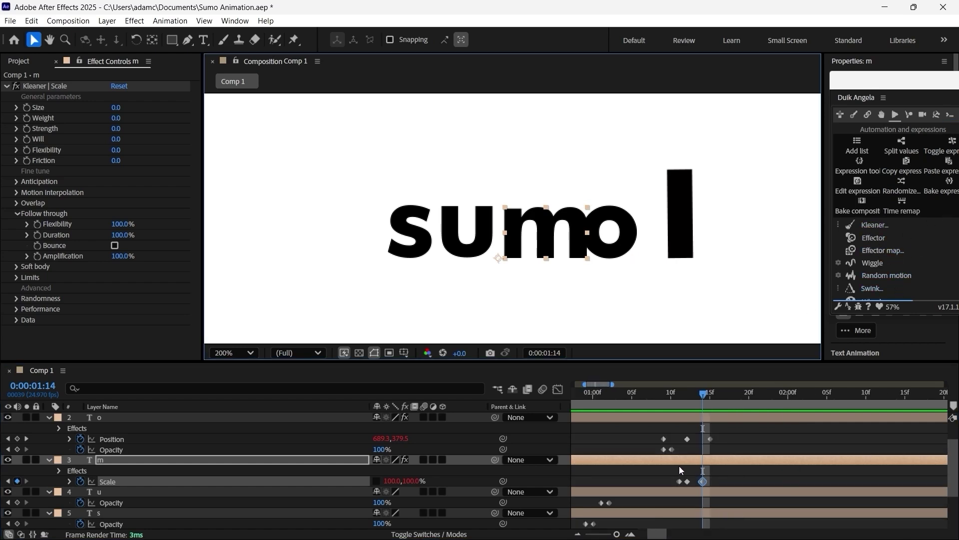
scroll(730, 421, "down", 2)
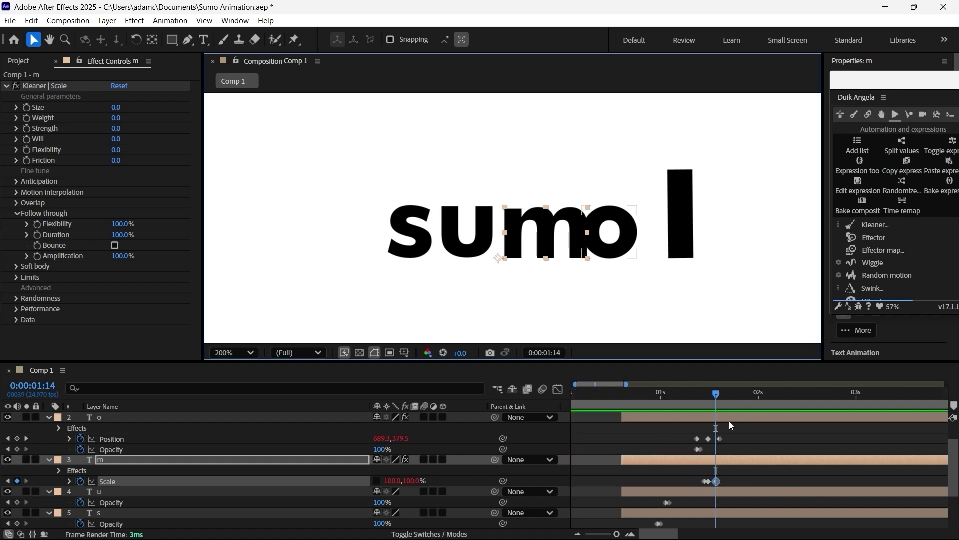
left_click(624, 397)
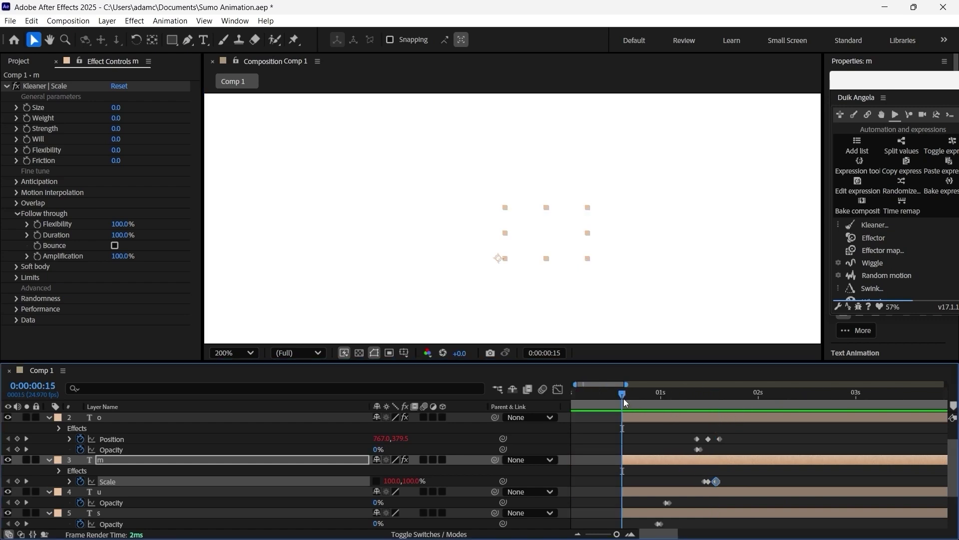
key("space")
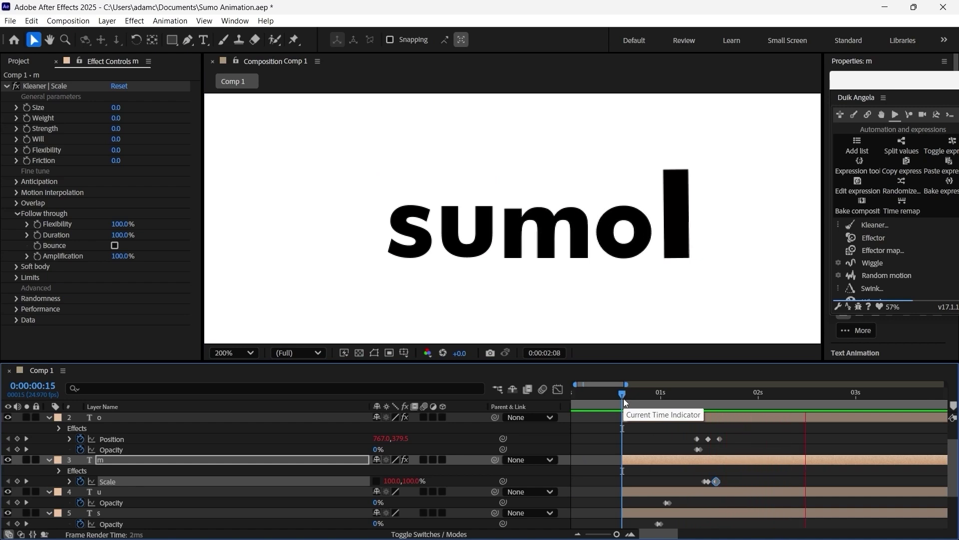
Step: Replay the side line's pass and the o's squash of the m from 0:00:00:15
left_click_drag(629, 389, 623, 426)
key("space")
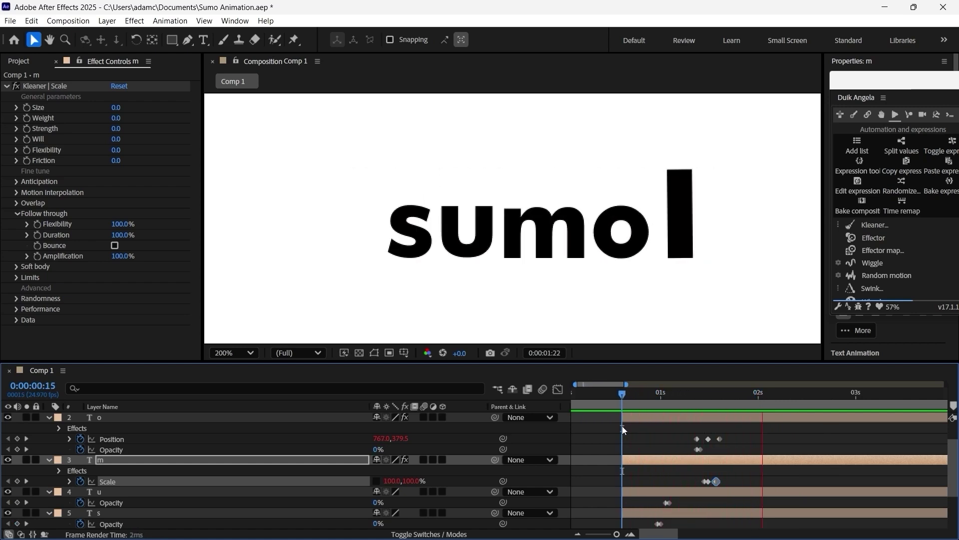
key("space")
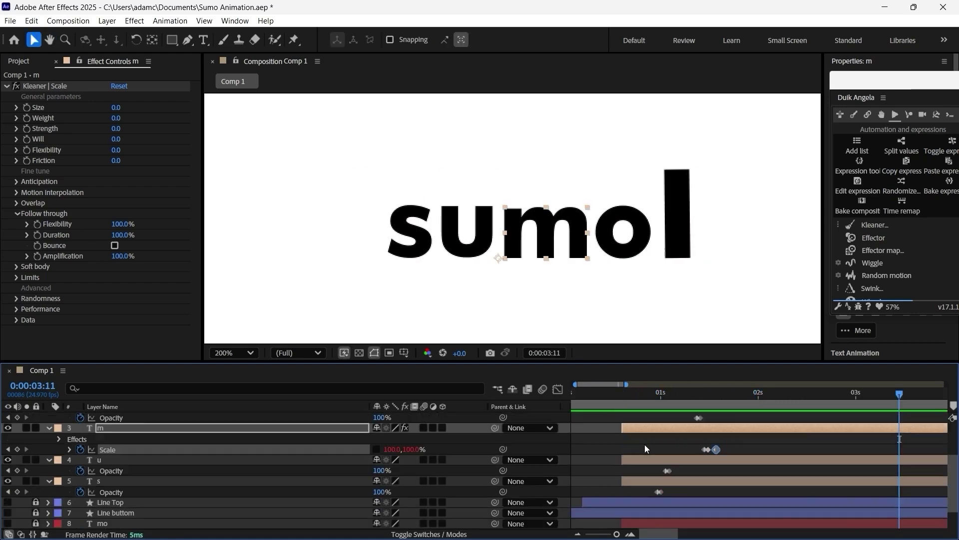
Step: Turn on visibility for the Line Top, Line buttom, mo, su and White Solid layers, with the grey sumo reference layer hidden
scroll(645, 445, "down", 3)
left_click_drag(7, 470, 13, 517)
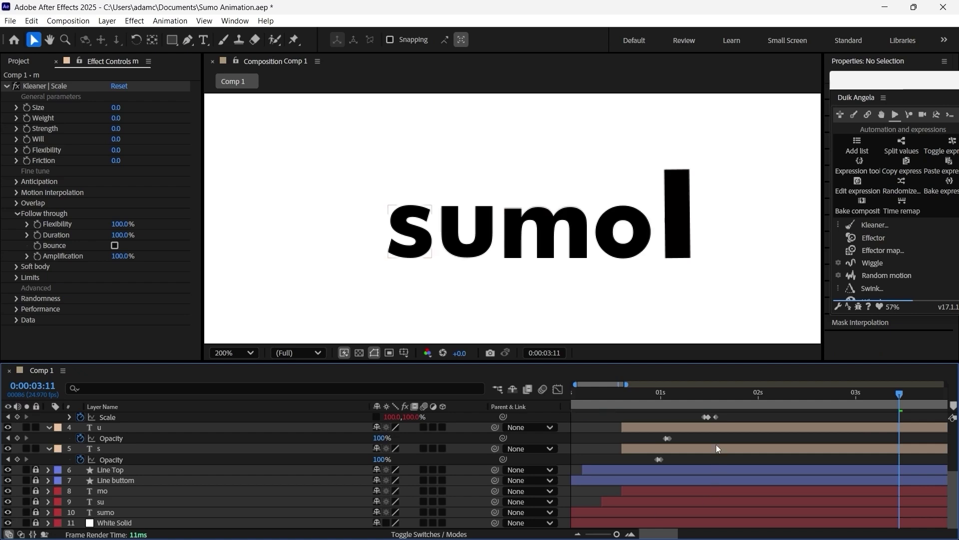
left_click_drag(676, 391, 474, 407)
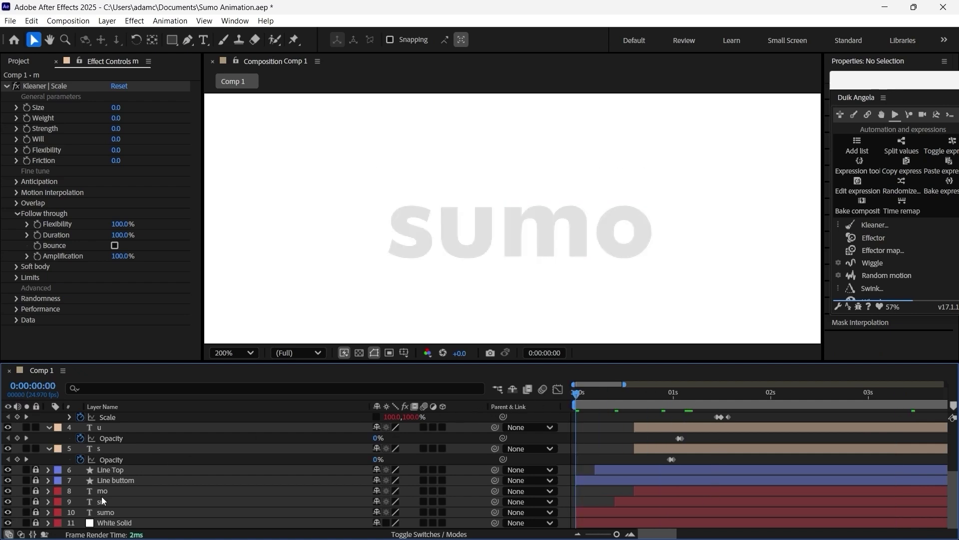
left_click(8, 512)
Step: Preview the composition from its first frame and check how both animation parts overlap at 0:00:01:13
key("space")
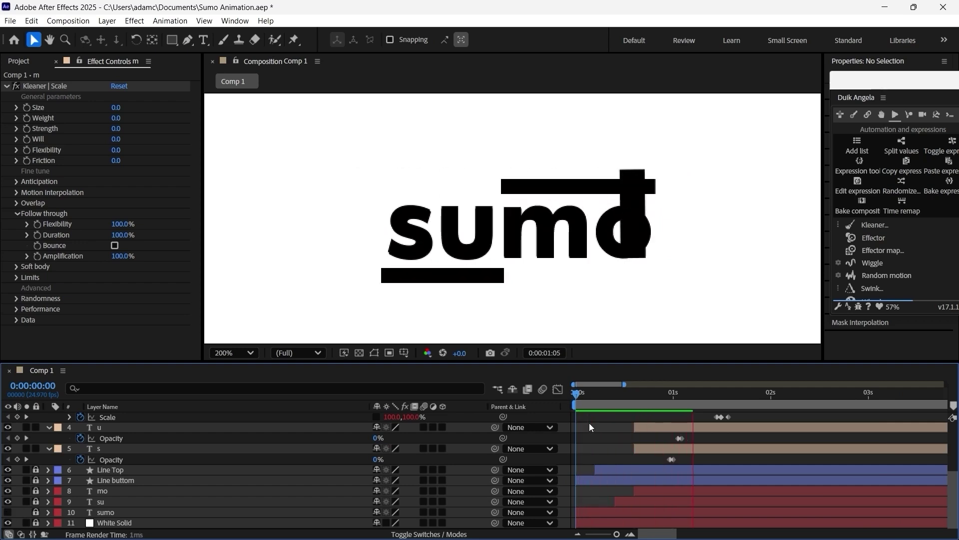
key("space")
mouse_move(728, 393)
left_mouse_down()
mouse_move(738, 394)
mouse_move(725, 403)
left_mouse_up()
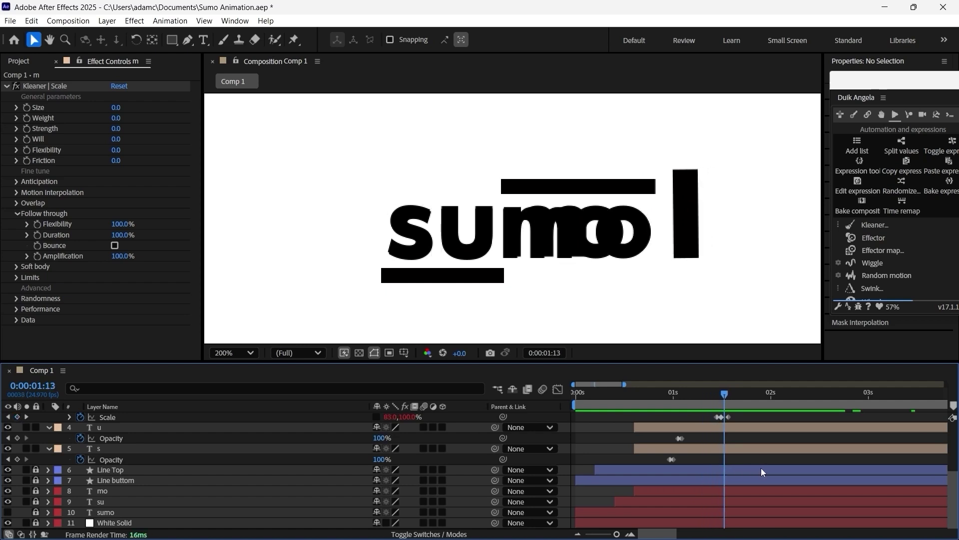
Step: Shift the Side line, o, m, u and s layers together so they start at 0:00:02:19
left_click_drag(736, 394, 843, 401)
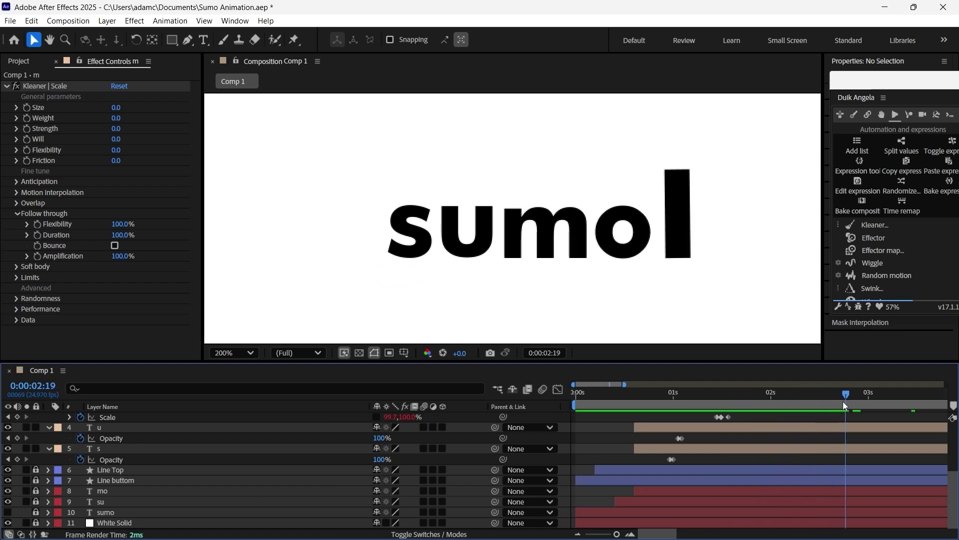
scroll(820, 472, "up", 2)
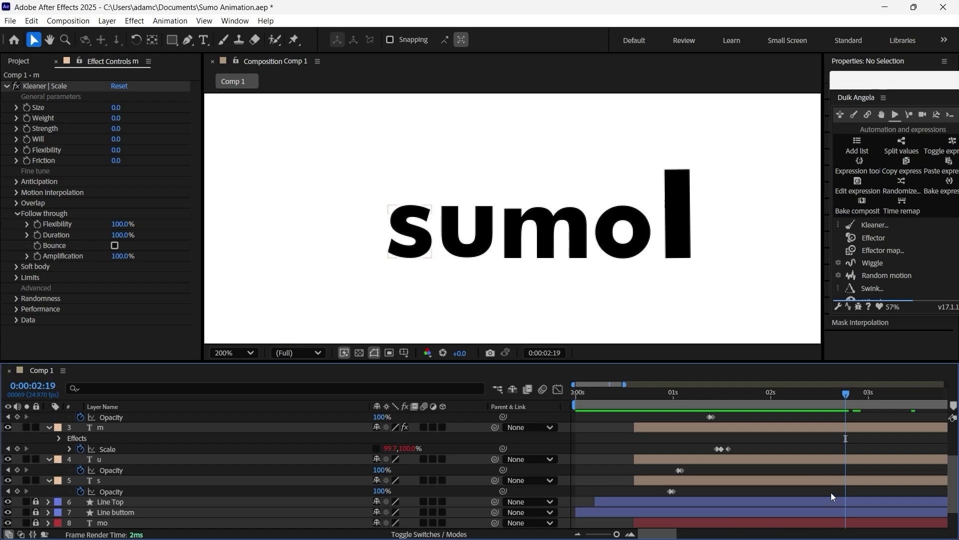
left_click(819, 481)
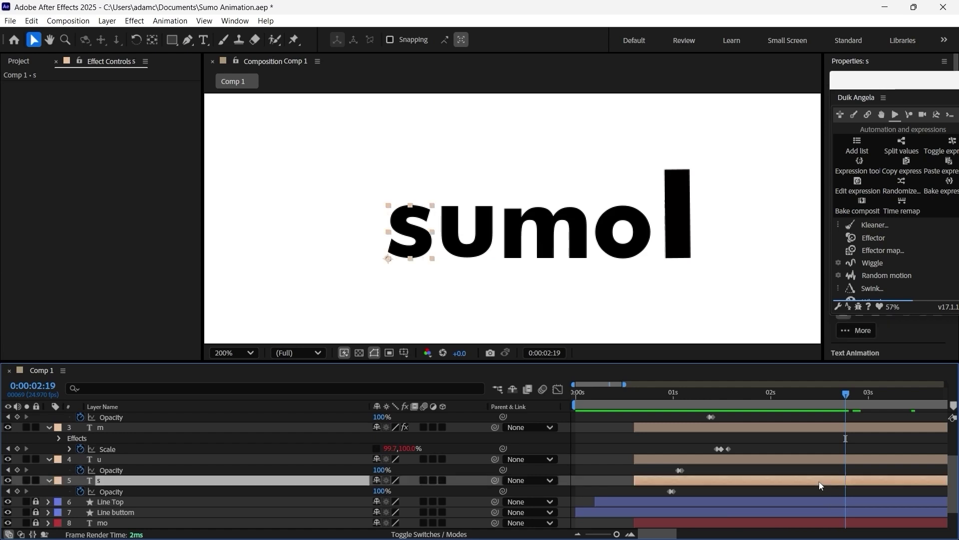
scroll(827, 468, "up", 2)
left_click(802, 417, "shift")
scroll(810, 426, "down", 1)
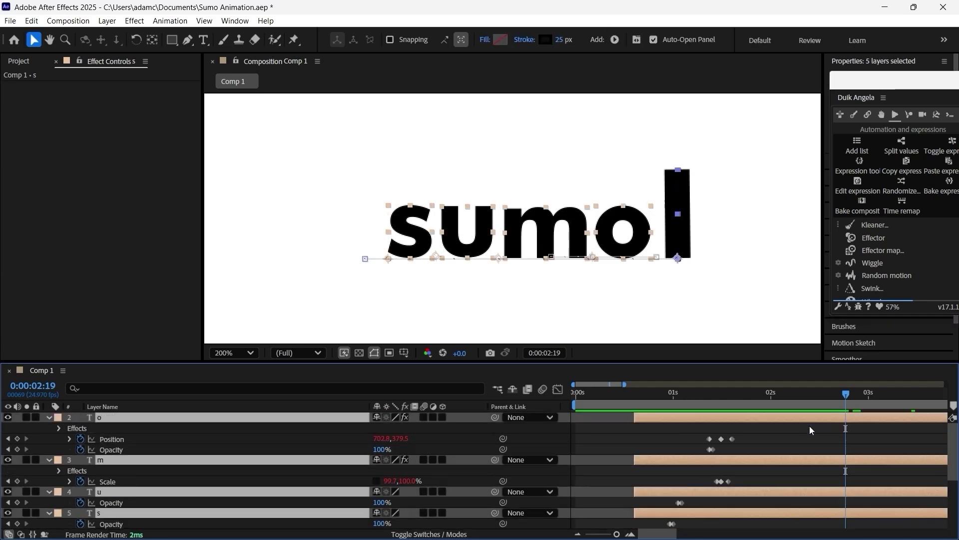
scroll(810, 428, "down", 1)
left_click_drag(668, 483, 862, 481)
left_click_drag(874, 480, 880, 483)
left_click(754, 461)
Step: Check the shifted layers' start and play the complete animation from the first frame, including at a reduced magnification
left_click_drag(586, 401, 850, 440)
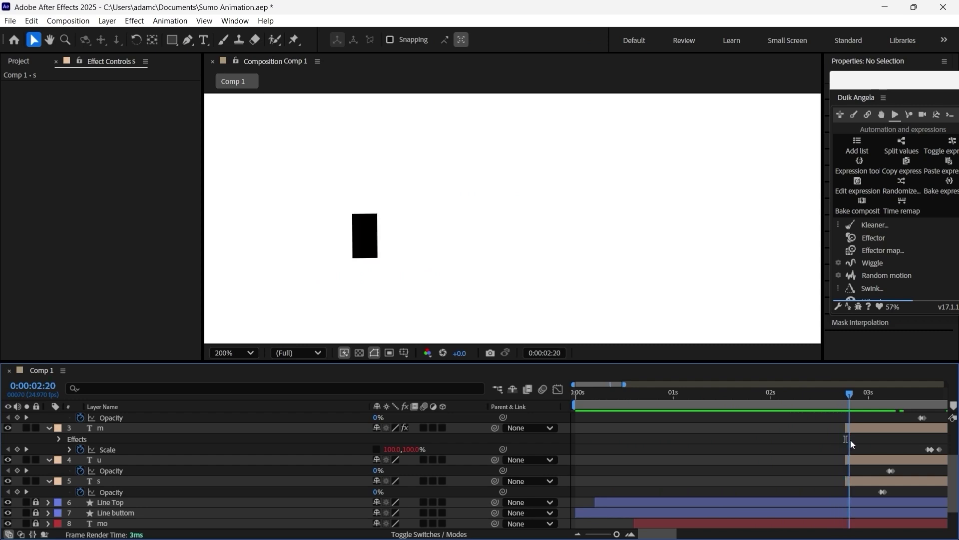
left_click_drag(604, 394, 500, 388)
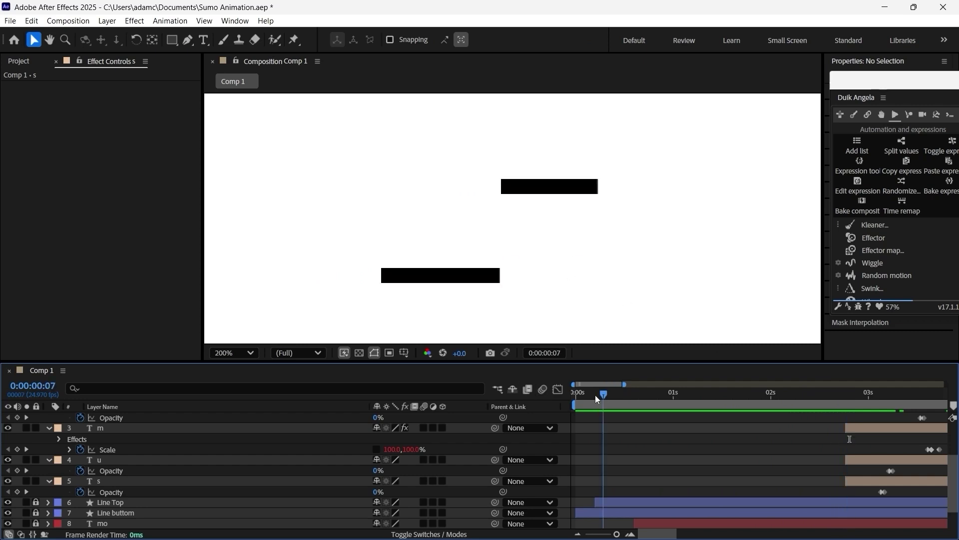
key("space")
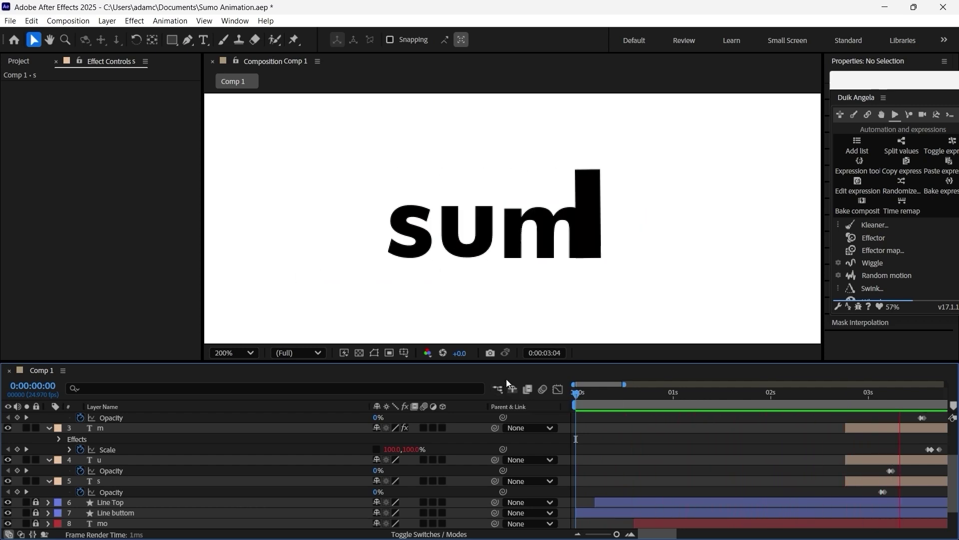
key("space")
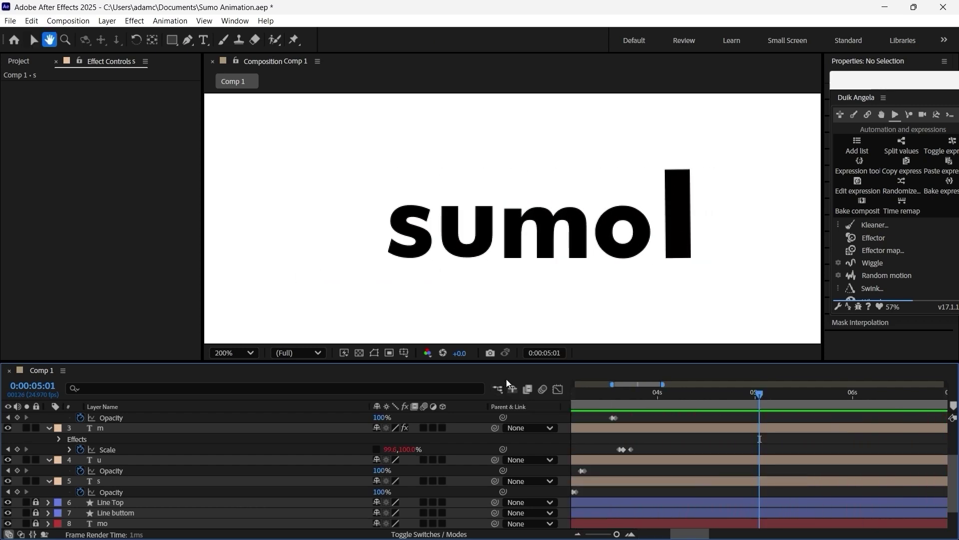
key("comma")
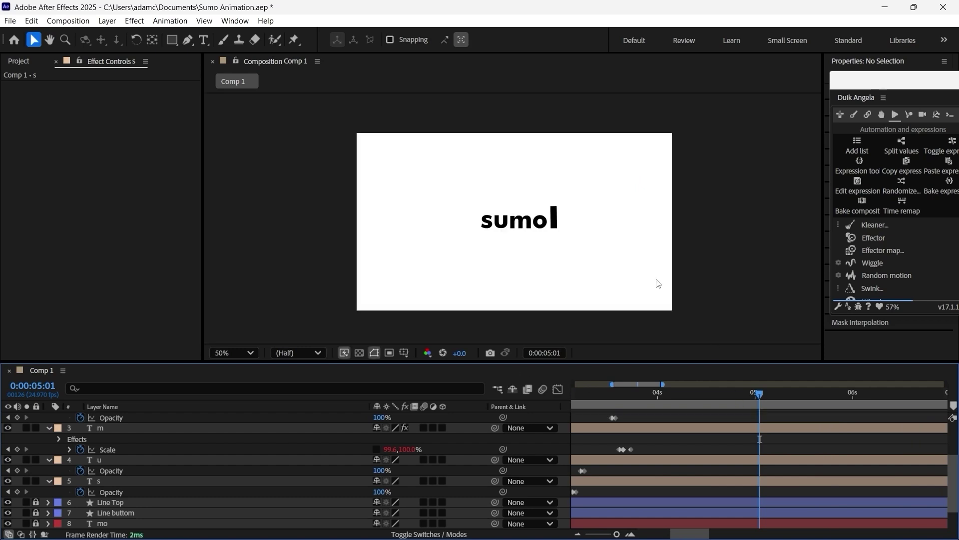
key("Home")
key("space")
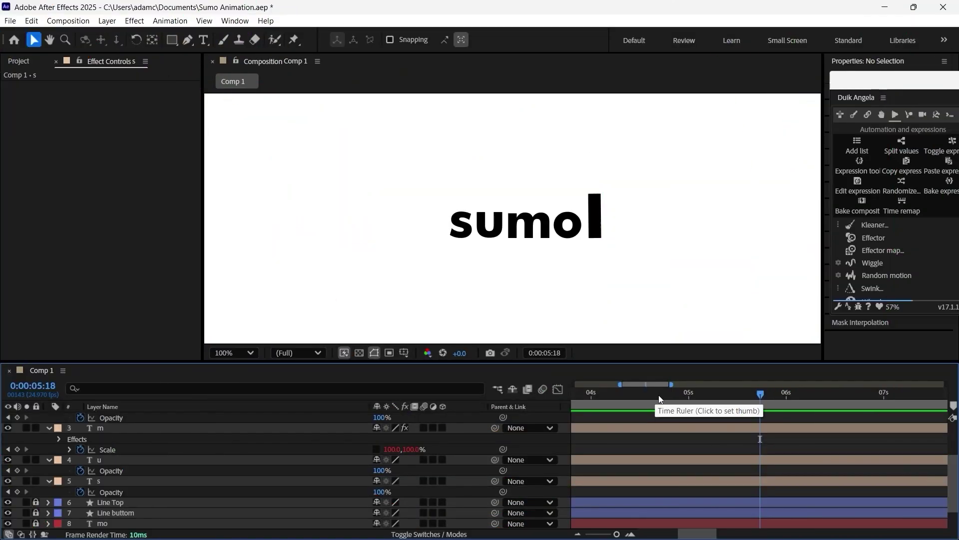
key("Home")
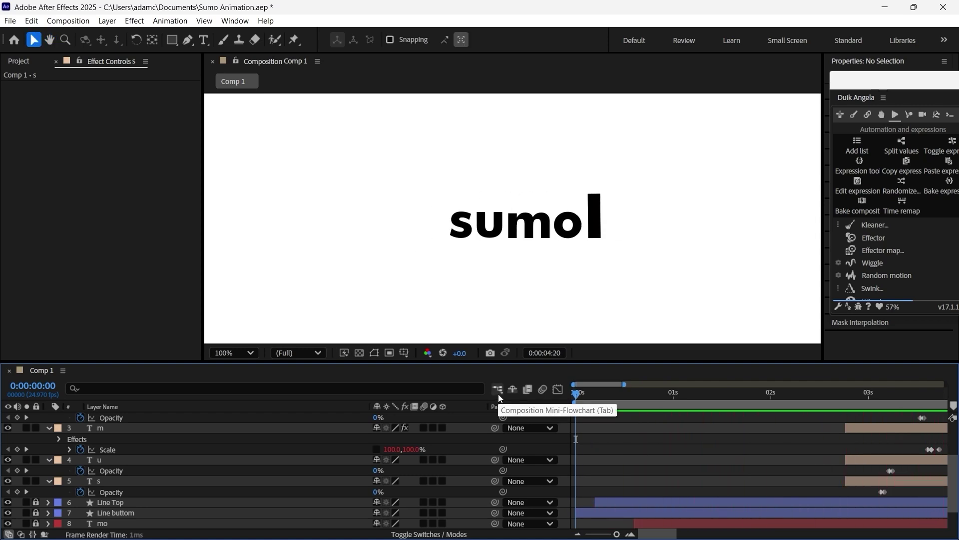
key("space")
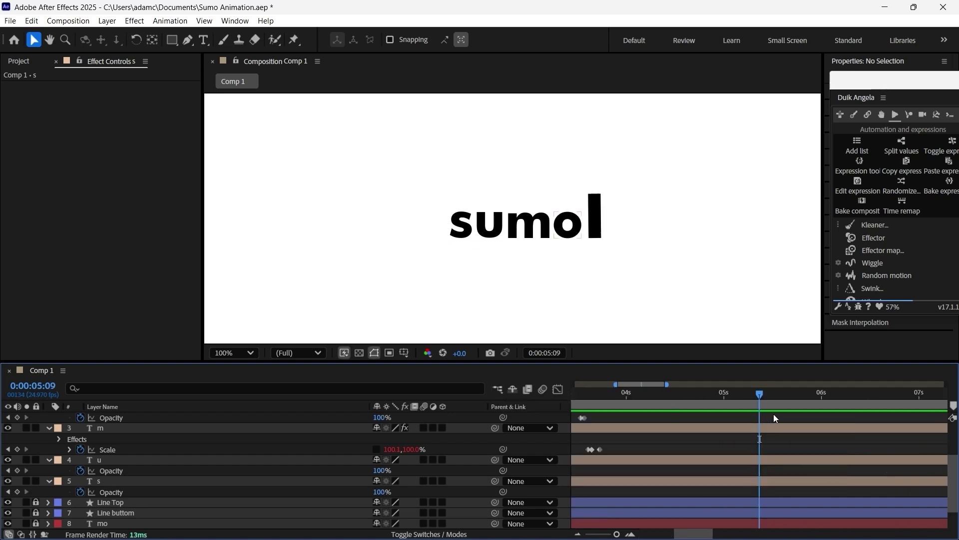
Step: Add an End keyframe at 100% on the Side line layer at 0:00:05:09
scroll(772, 418, "up", 5)
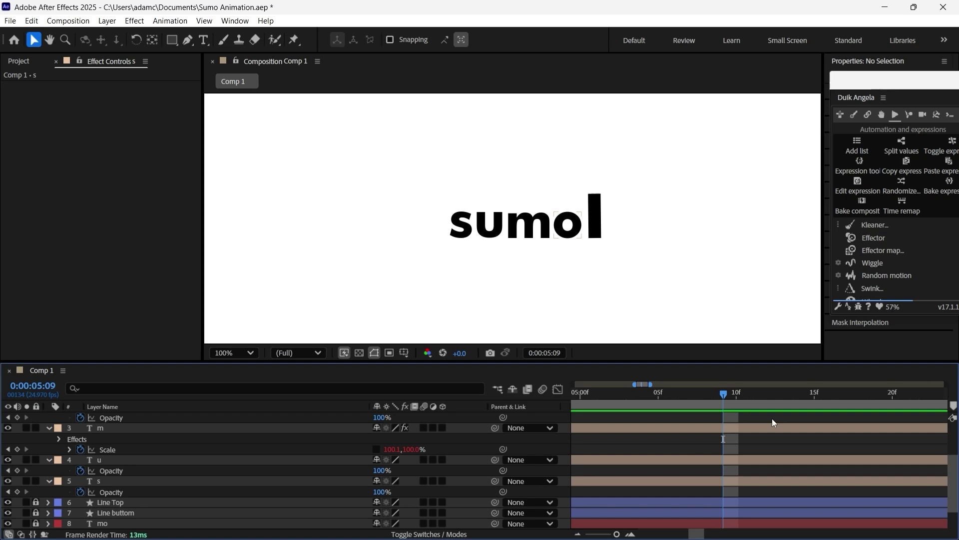
scroll(772, 419, "up", 3)
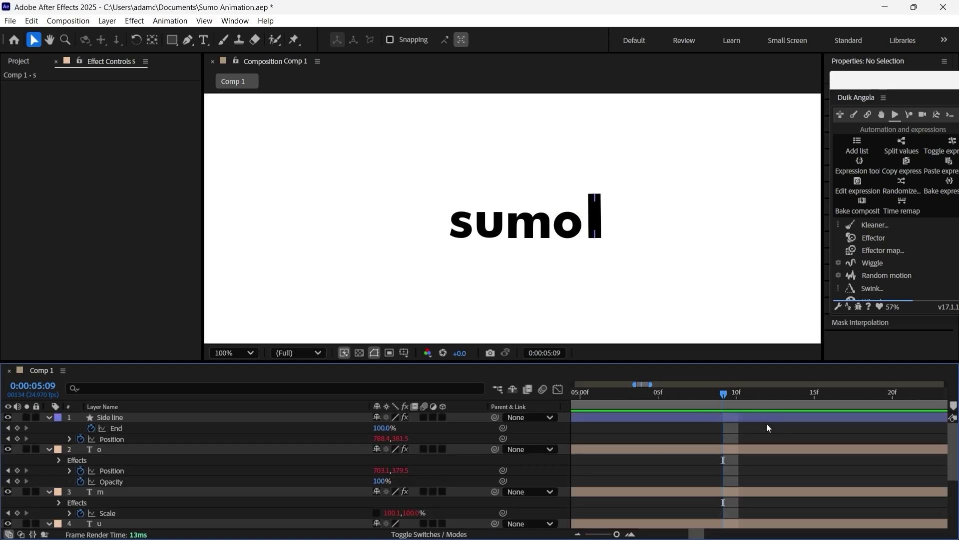
left_click(757, 418)
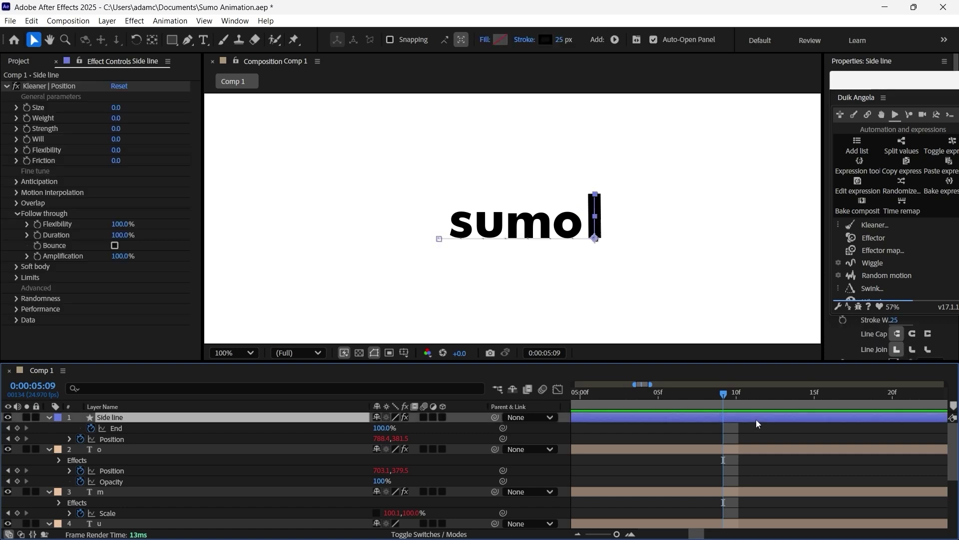
left_click(17, 428)
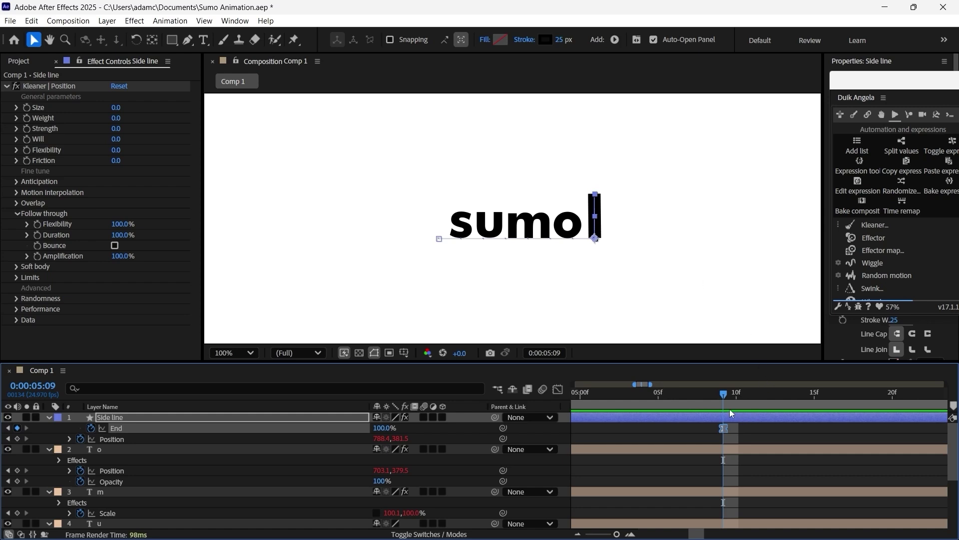
Step: Set the Side line's End to 0% at 0:00:05:16 to make the line retract
scroll(721, 437, "up", 1)
left_click_drag(729, 401, 915, 405)
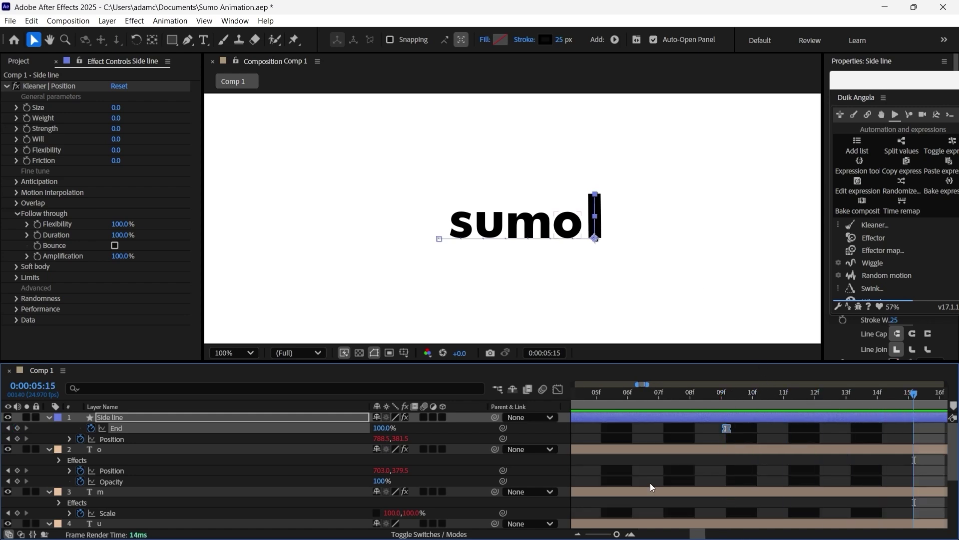
left_click_drag(691, 537, 696, 537)
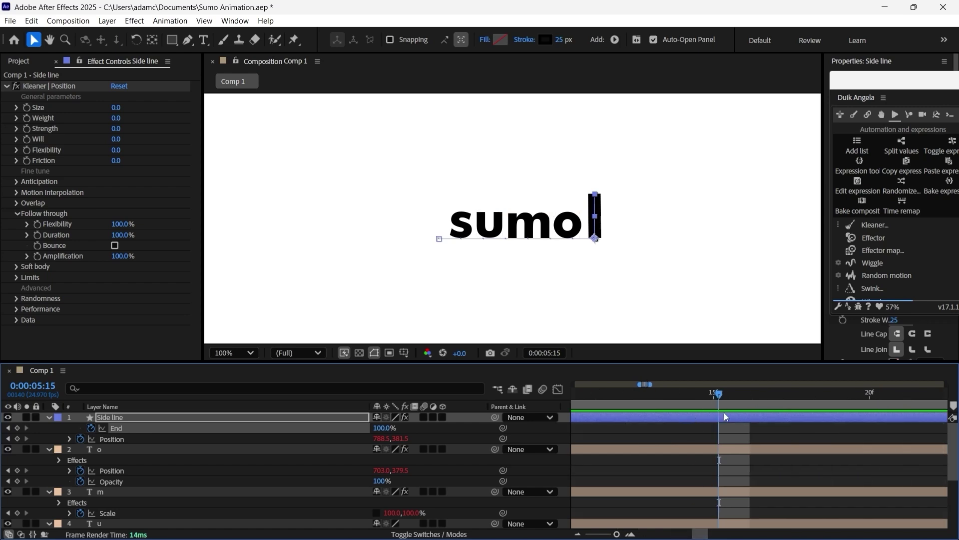
scroll(724, 415, "up", 1)
left_click_drag(661, 395, 682, 393)
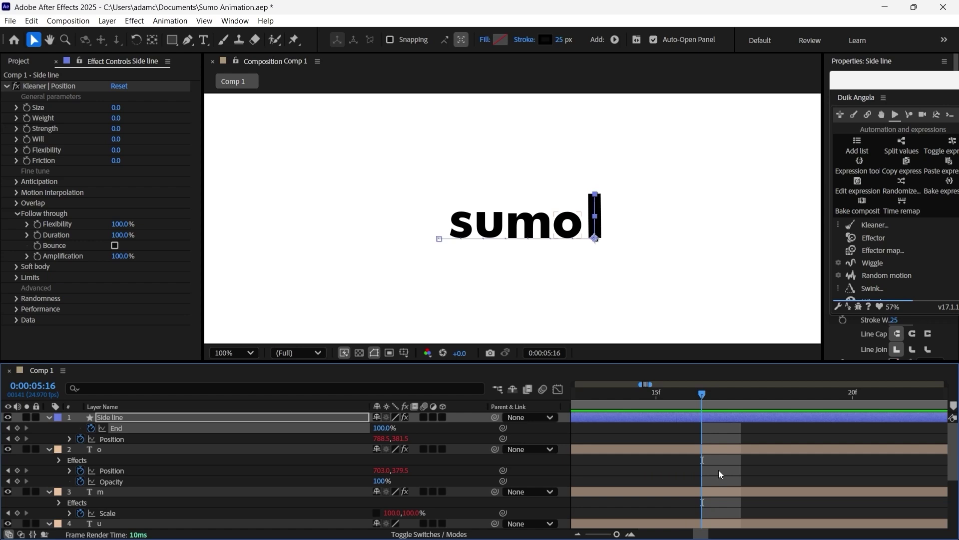
left_click_drag(382, 428, 347, 436)
scroll(678, 427, "down", 4)
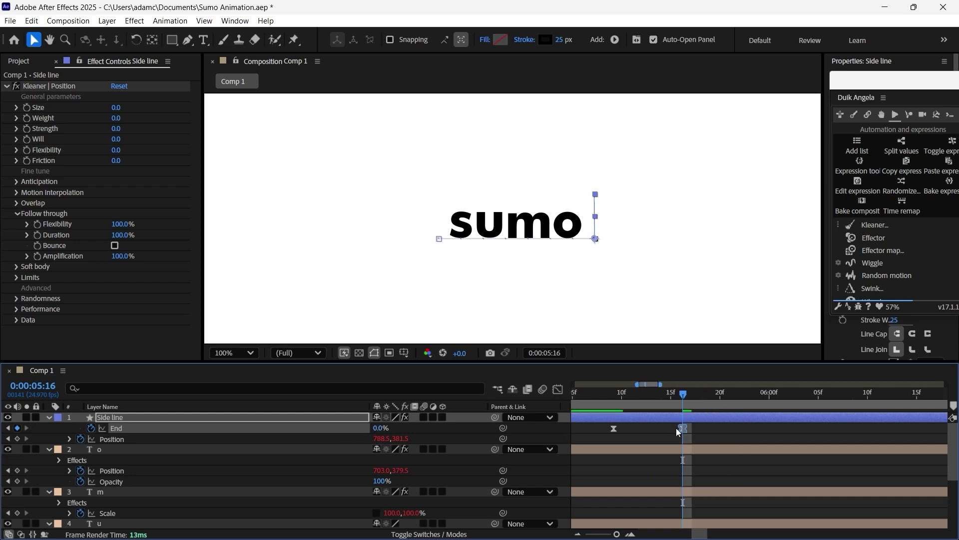
Step: Reshape the speed graph between the Side line's two new End keyframes for a fast start and long ease-out
mouse_move(606, 395)
left_mouse_down()
mouse_move(682, 406)
mouse_move(610, 416)
mouse_move(697, 439)
mouse_move(633, 398)
mouse_move(613, 400)
left_mouse_up()
left_click_drag(721, 424, 597, 431)
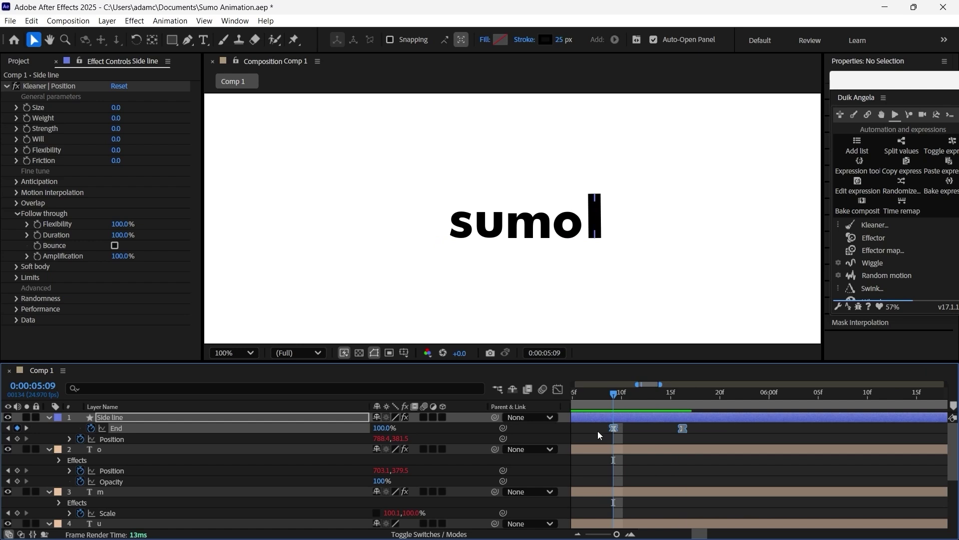
left_click(558, 390)
left_click_drag(676, 423, 615, 423)
left_click(604, 393)
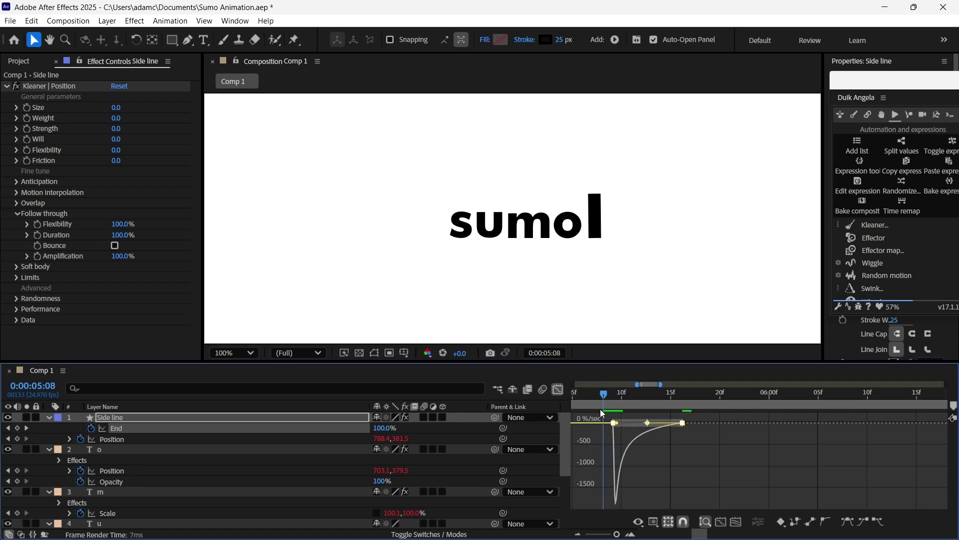
Step: Play back the Side line's retraction from around 0:00:05:08 and return to the layer-bar view of the timeline
key("space")
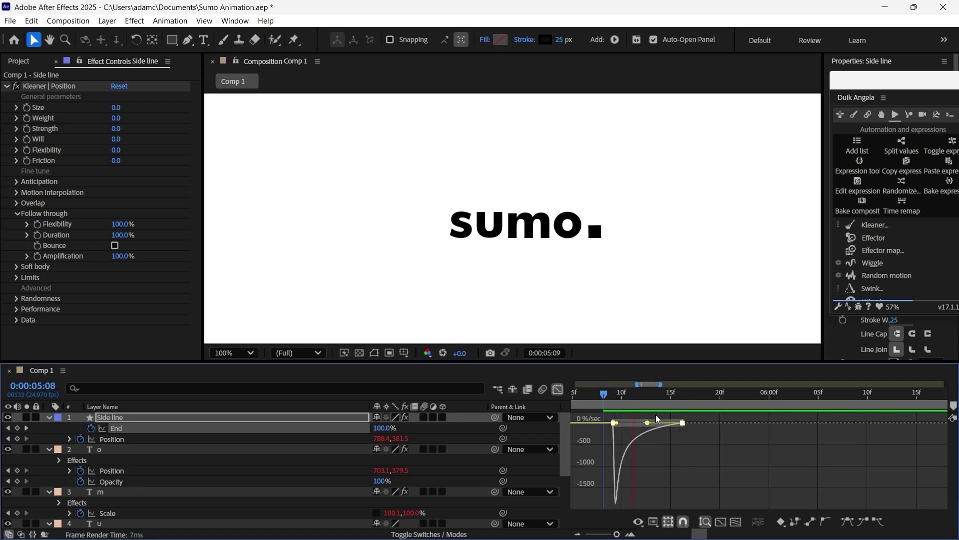
key("space")
key("shift+F3")
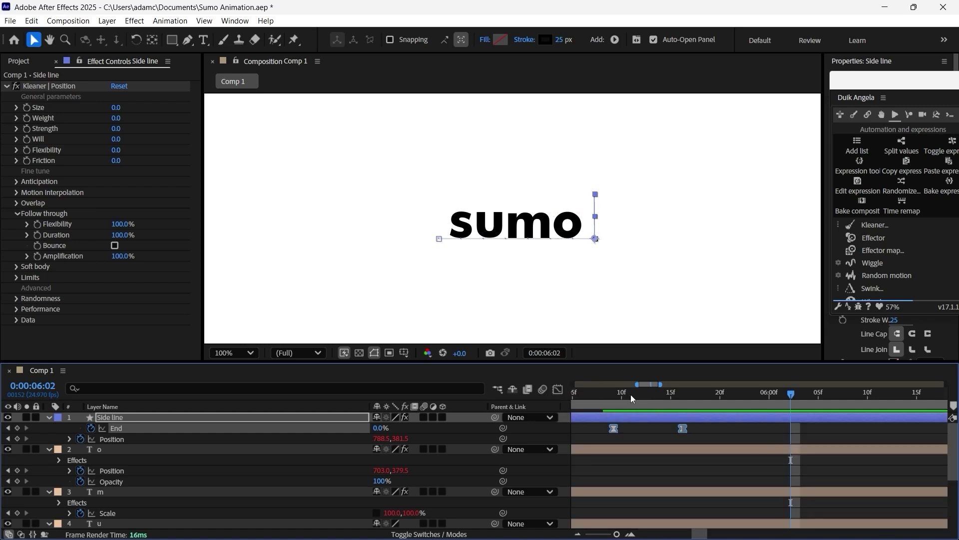
left_click(615, 393)
key("space")
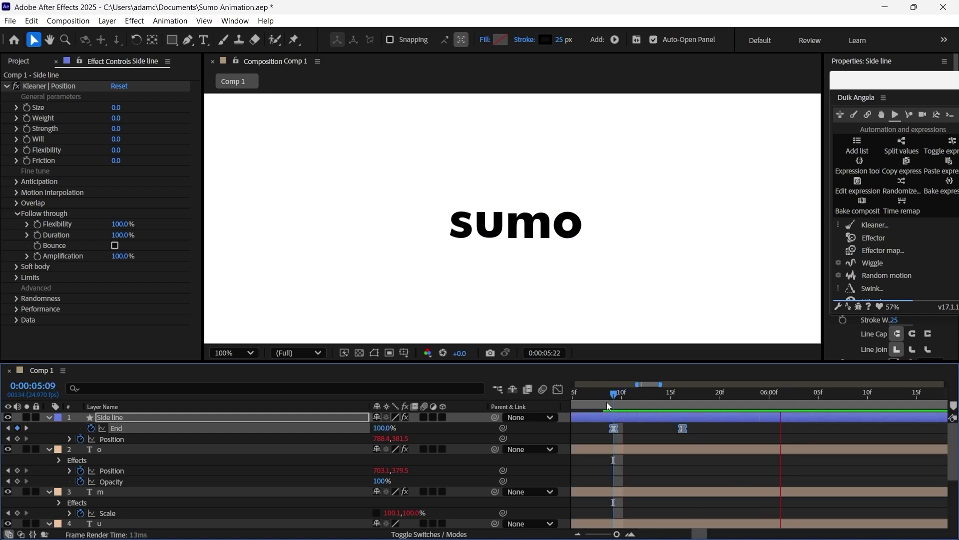
left_click(604, 393)
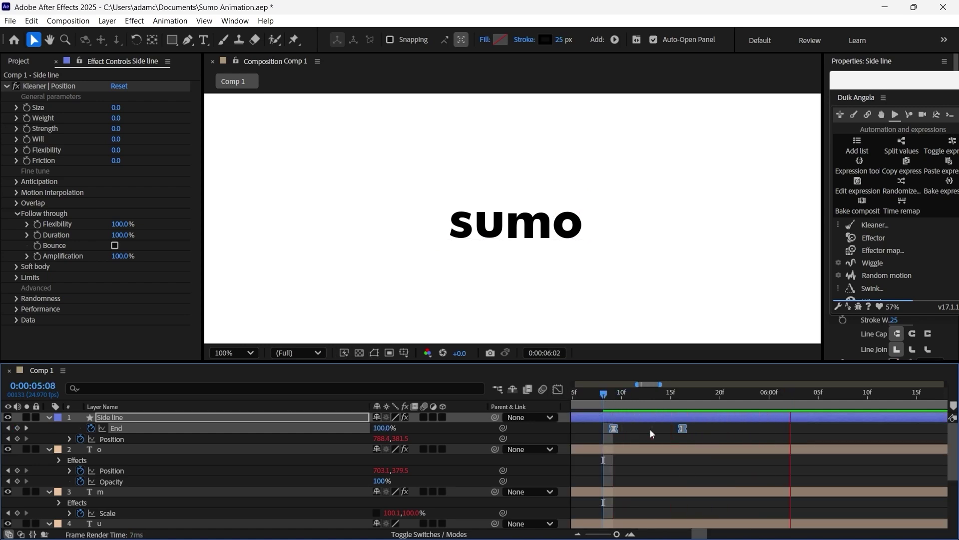
Step: Move the Side line's last End keyframe to 0:00:05:17 to slow the retraction slightly
left_click(613, 394)
left_click(691, 430)
left_click(686, 429)
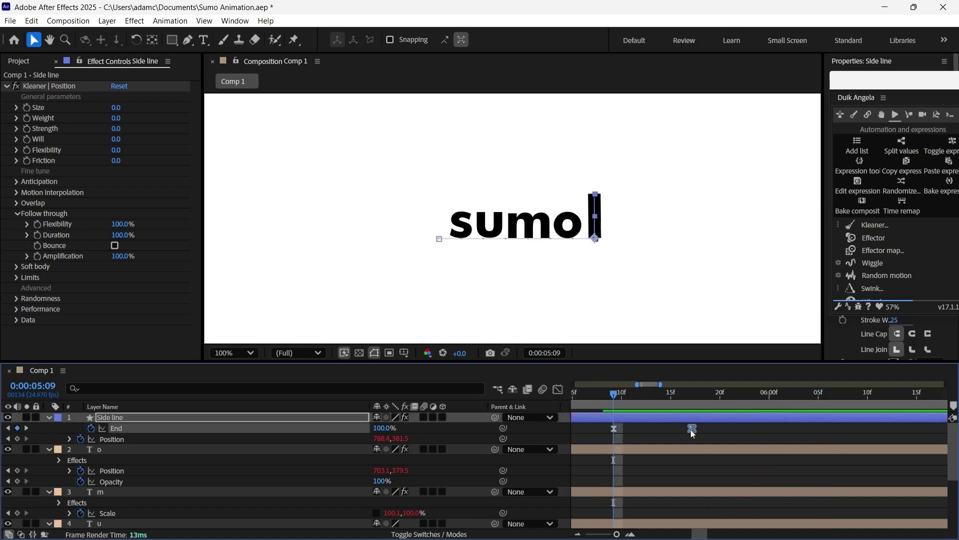
left_click_drag(689, 432, 698, 449)
Step: Preview the slowed Side line retraction and return to 0:00:05:09
key("space")
key("space")
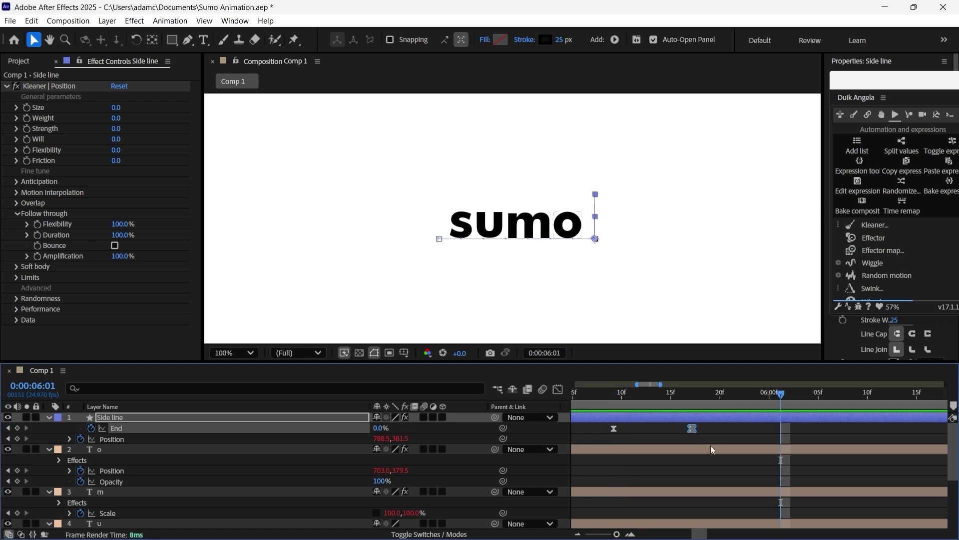
left_click_drag(650, 395, 614, 404)
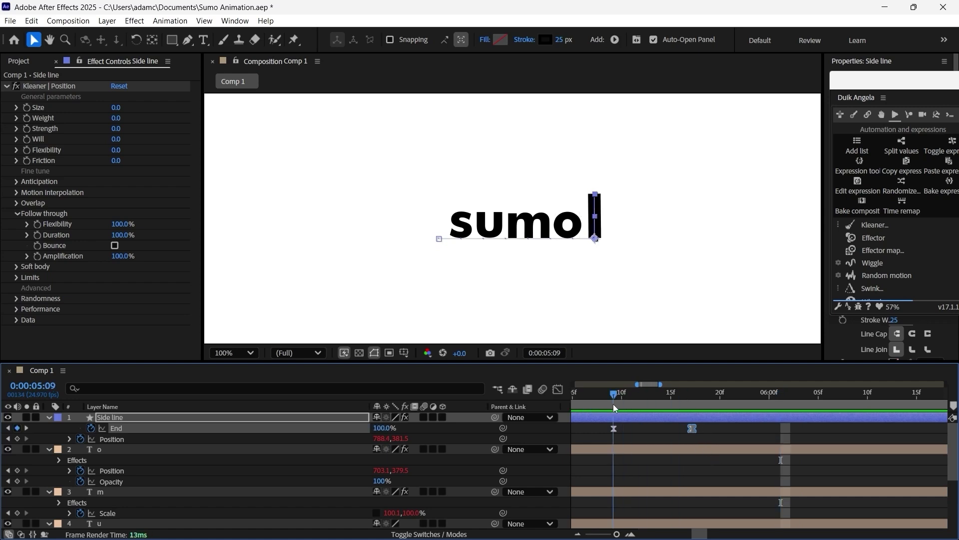
Step: Replay the Side line's retraction and move the current time to 0:00:05:17
key("space")
key("space")
left_click(692, 396)
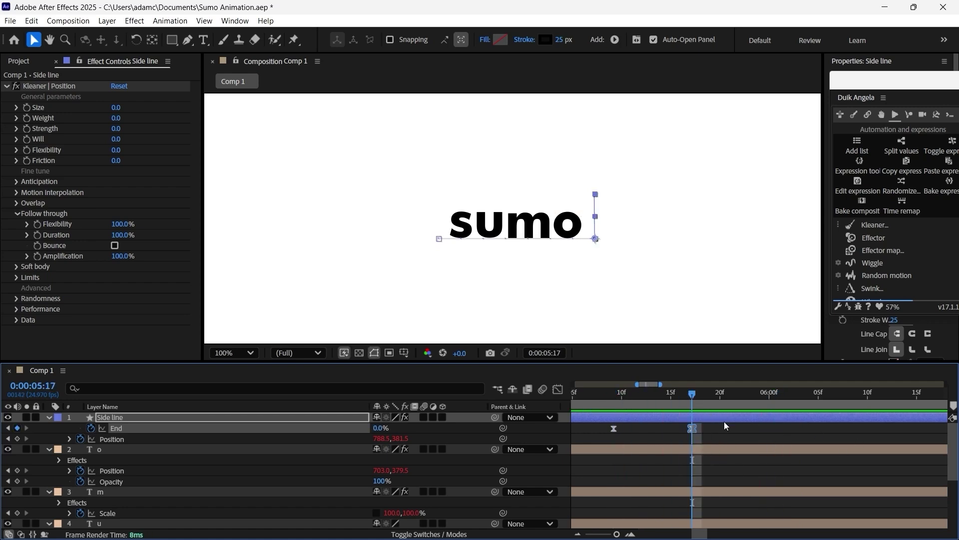
Step: Draw a rectangle with no fill and a 25 px black stroke around the word sumo on its own shape layer
left_click(739, 427)
scroll(375, 104, "down", 1)
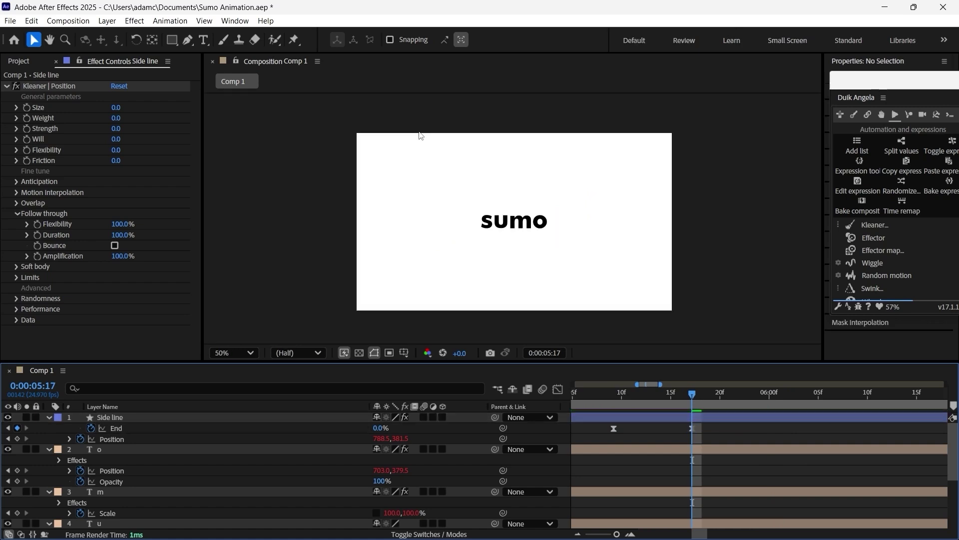
left_click(171, 43)
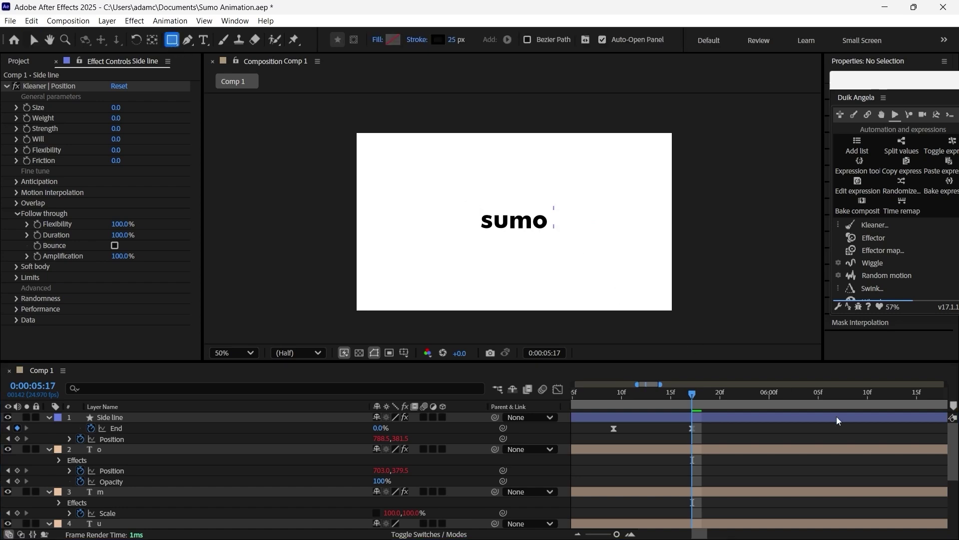
left_click(470, 201)
mouse_move(470, 201)
left_mouse_down()
mouse_move(521, 245)
mouse_move(577, 243)
left_mouse_up()
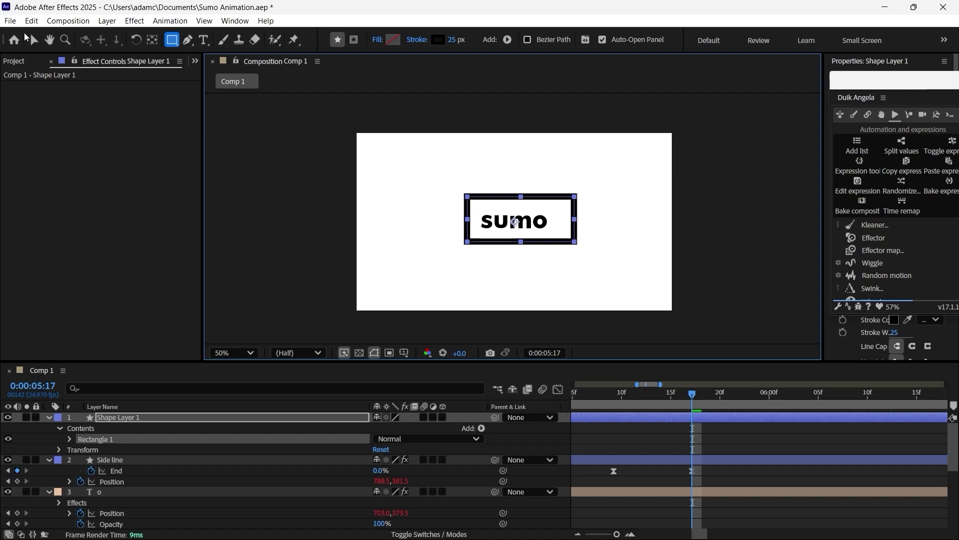
key("v")
key("slash")
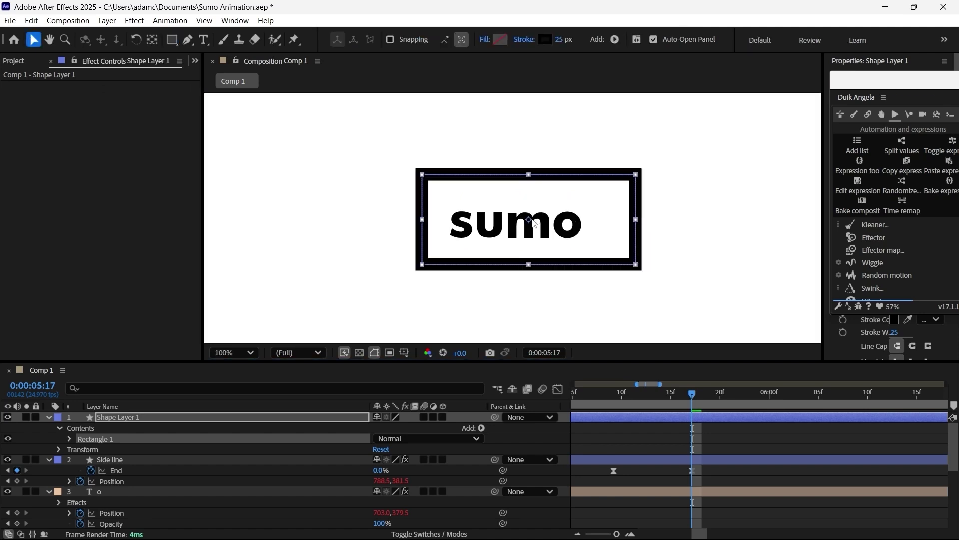
Step: Center the rectangle horizontally and vertically in the composition with the Align options
left_click_drag(533, 222, 522, 226)
left_click_drag(904, 82, 853, 116)
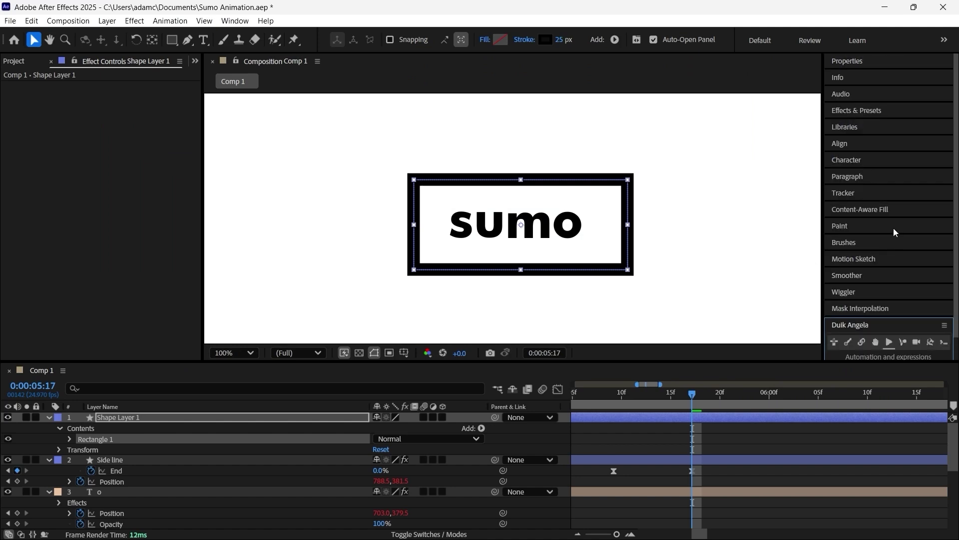
scroll(900, 214, "down", 1)
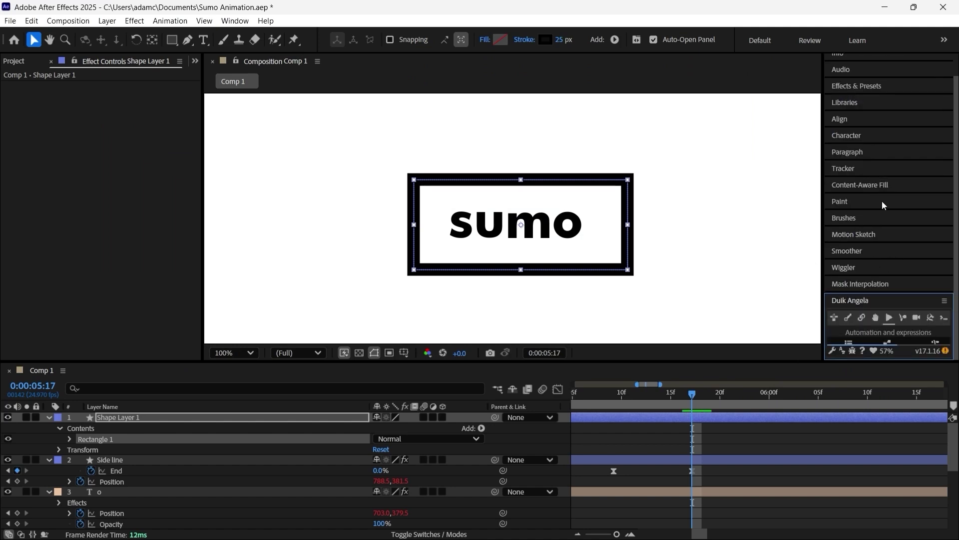
scroll(867, 232, "up", 1)
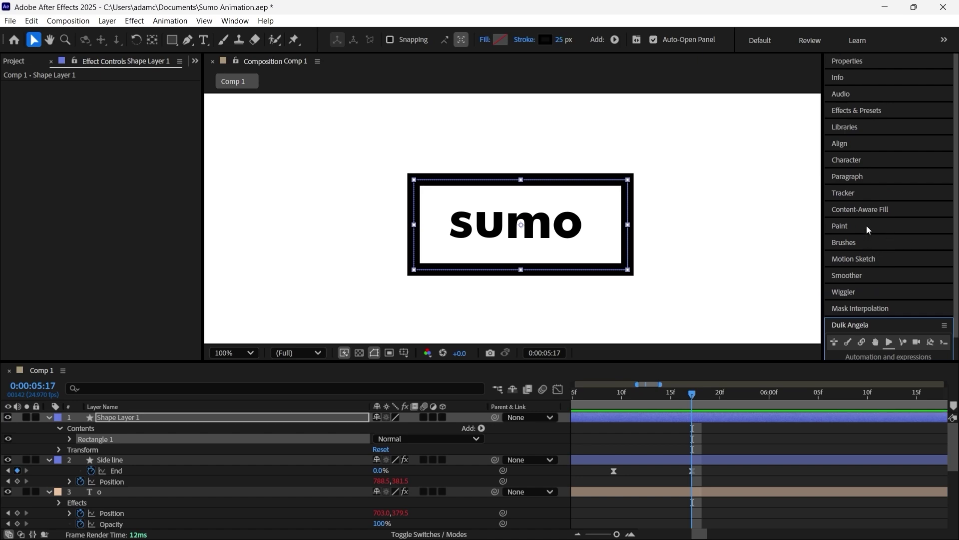
left_click(840, 144)
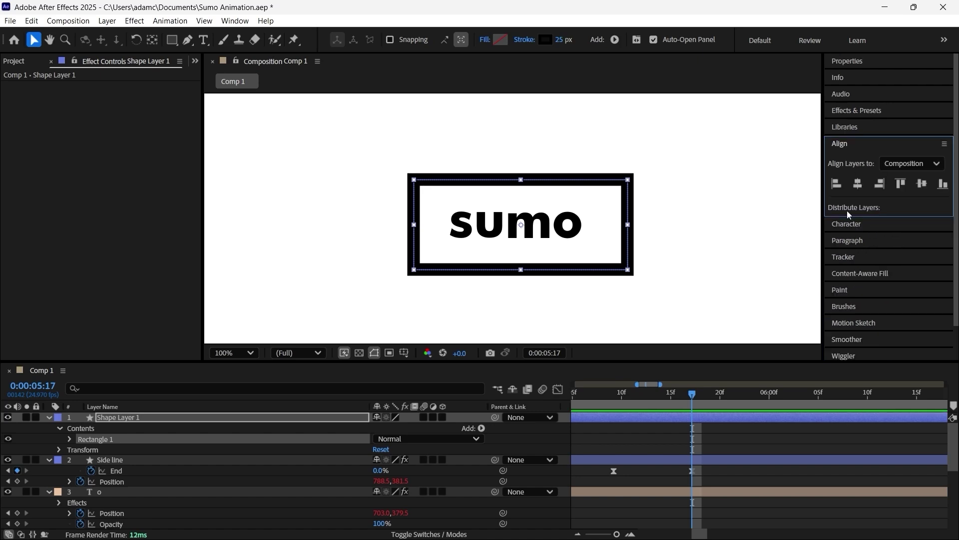
left_click(857, 184)
left_click(923, 185)
key("comma")
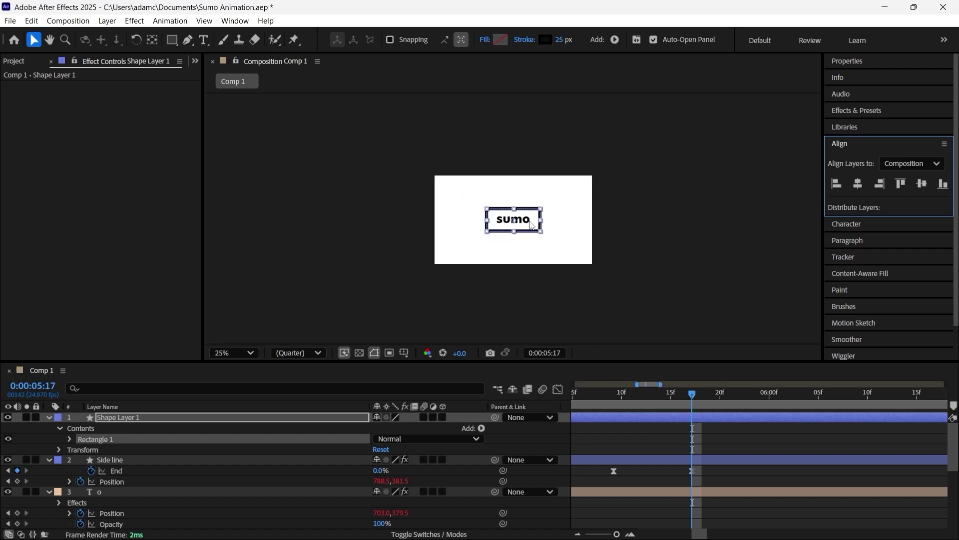
Step: Set the rectangle's stroke width to 30 px
left_click(561, 42)
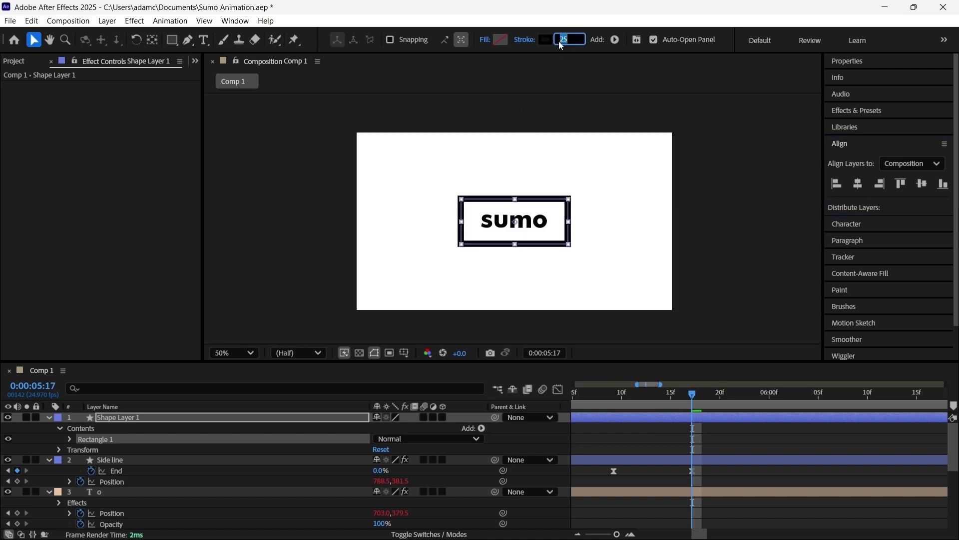
type("30")
key("Return")
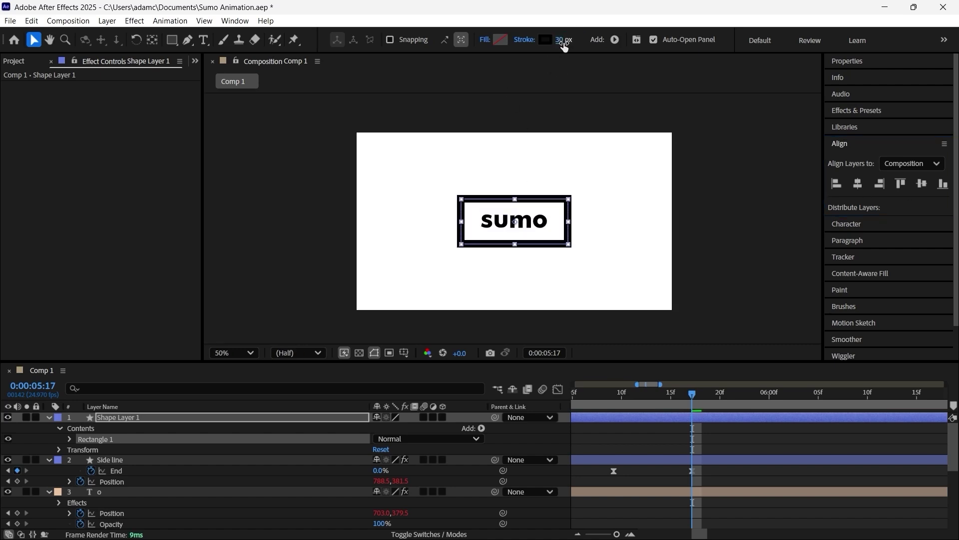
left_click(713, 424)
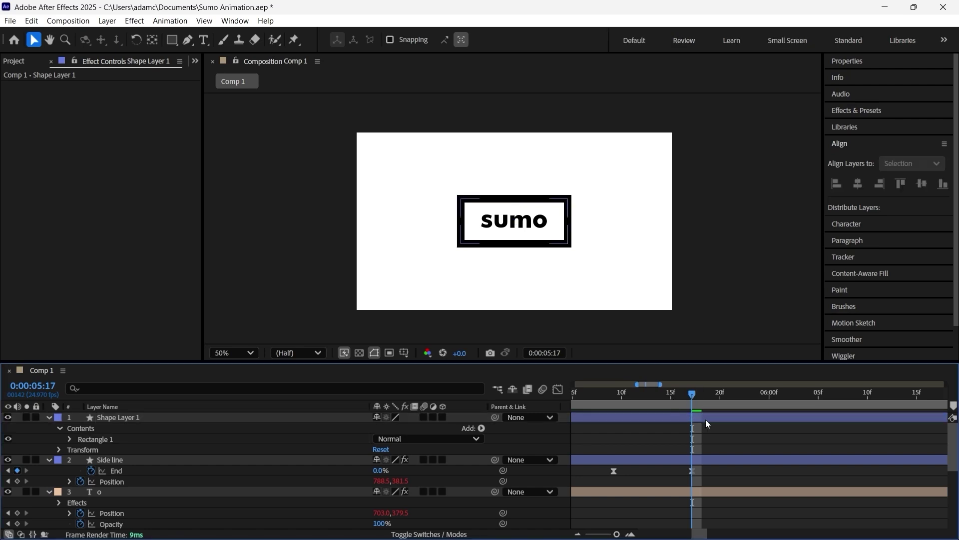
left_click(697, 458)
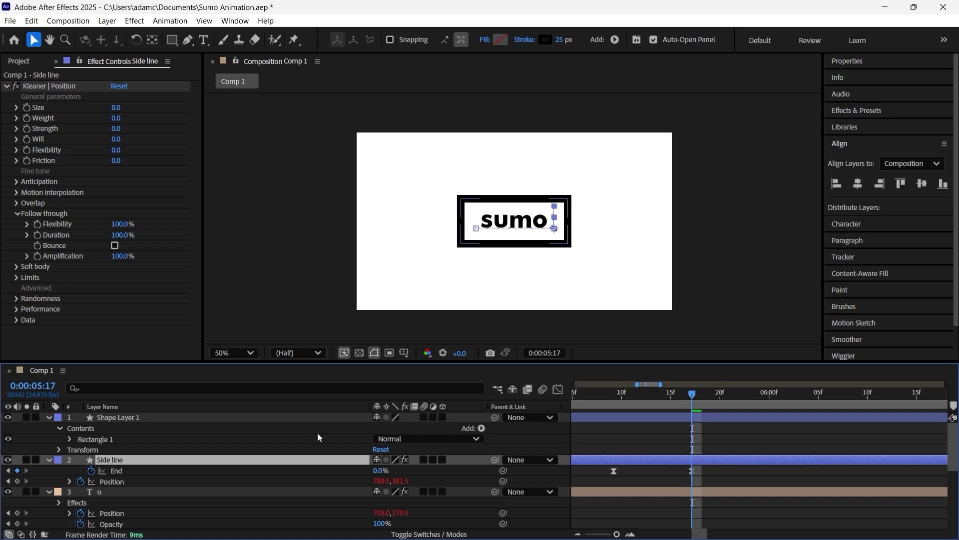
Step: Add a Stroke Width keyframe to the rectangle's Stroke 1 and move that keyframe to 0:00:05:24
left_click(720, 418)
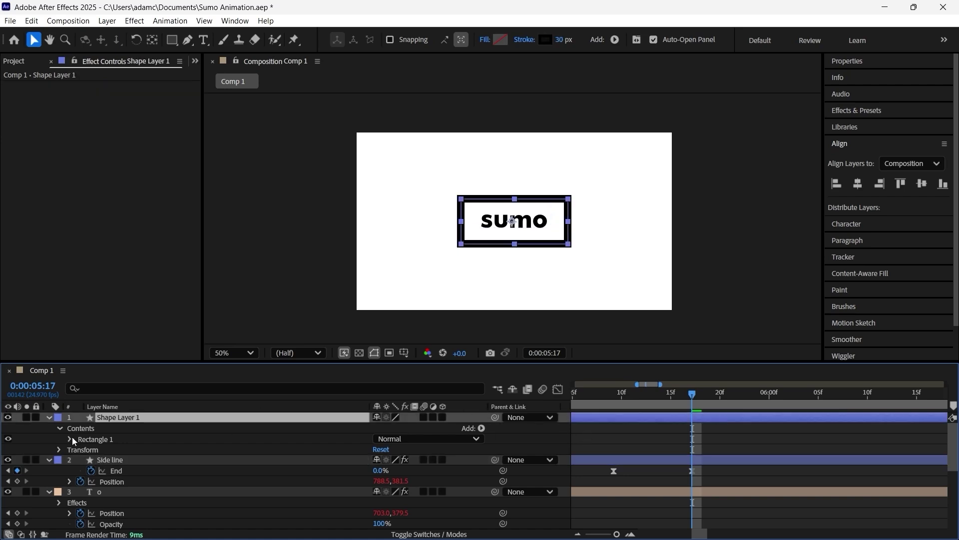
scroll(70, 445, "down", 1)
scroll(70, 444, "up", 1)
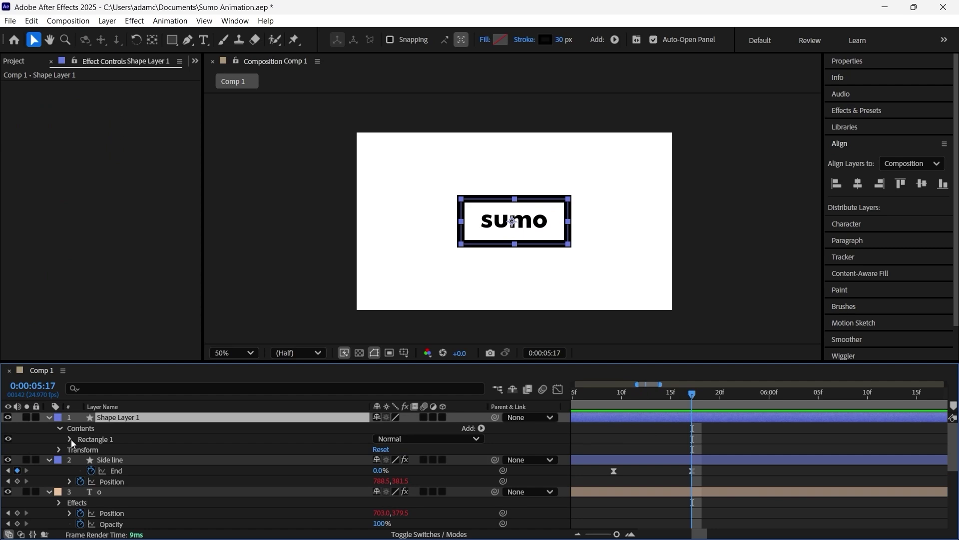
left_click(69, 439)
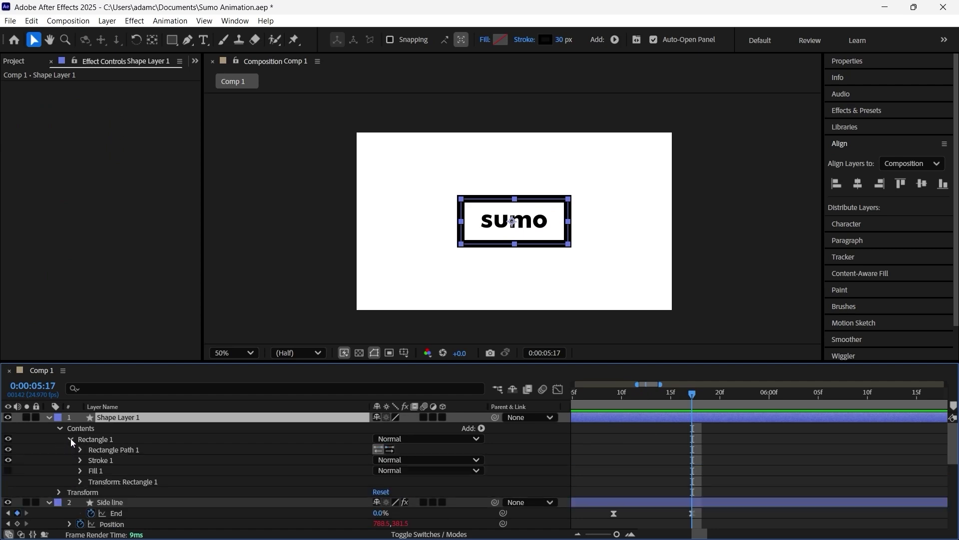
left_click(81, 459)
scroll(83, 457, "down", 2)
scroll(100, 455, "up", 2)
scroll(131, 455, "down", 2)
scroll(132, 470, "up", 1)
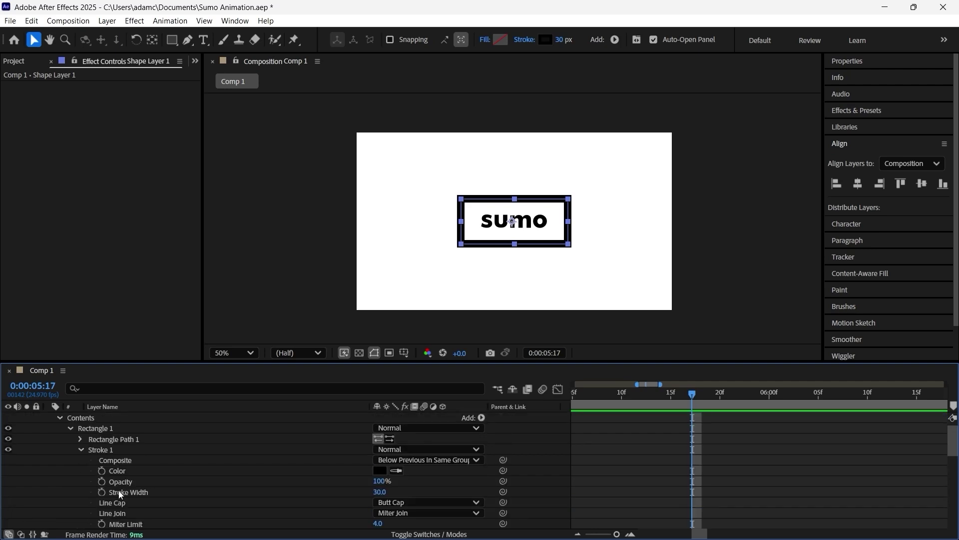
left_click(103, 491)
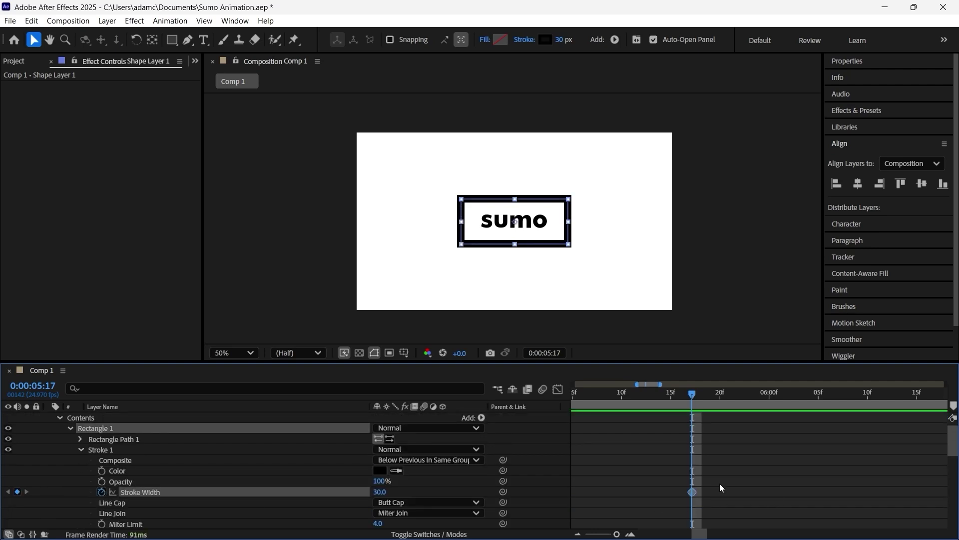
left_click_drag(691, 492, 759, 492)
Step: Show only Shape Layer 1's animated property and set its Stroke Width to 0 at 0:00:05:17
scroll(712, 500, "up", 2)
scroll(711, 498, "up", 1)
left_click_drag(704, 532, 702, 534)
scroll(711, 430, "up", 1)
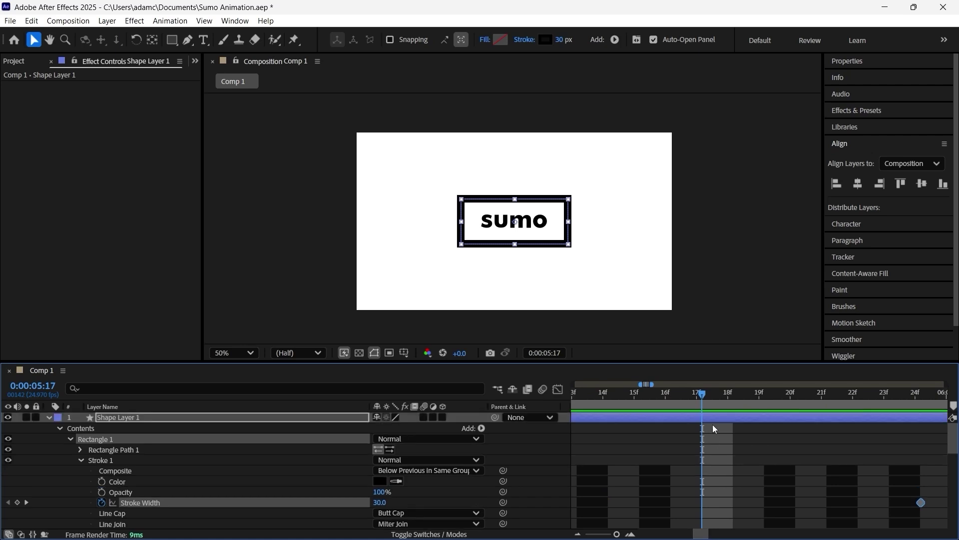
key("u")
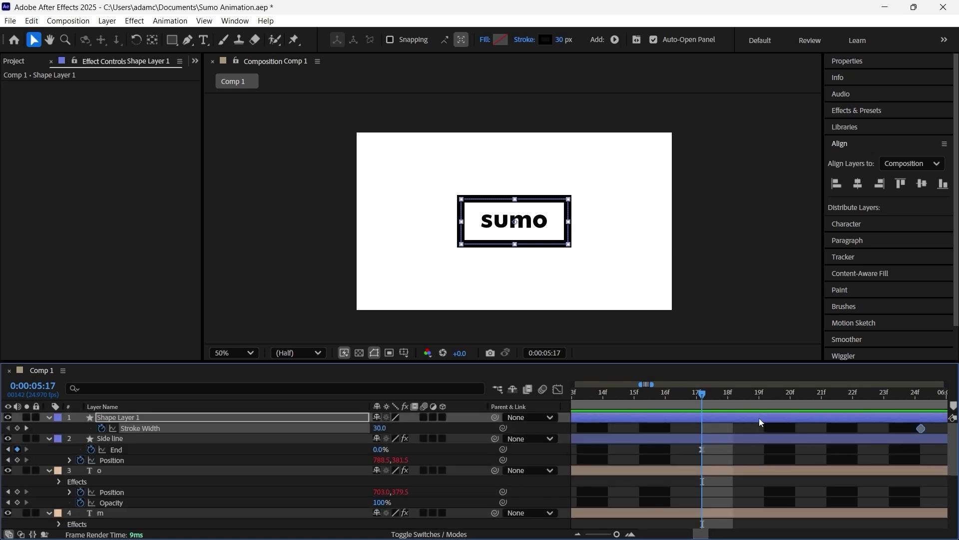
left_click(718, 416)
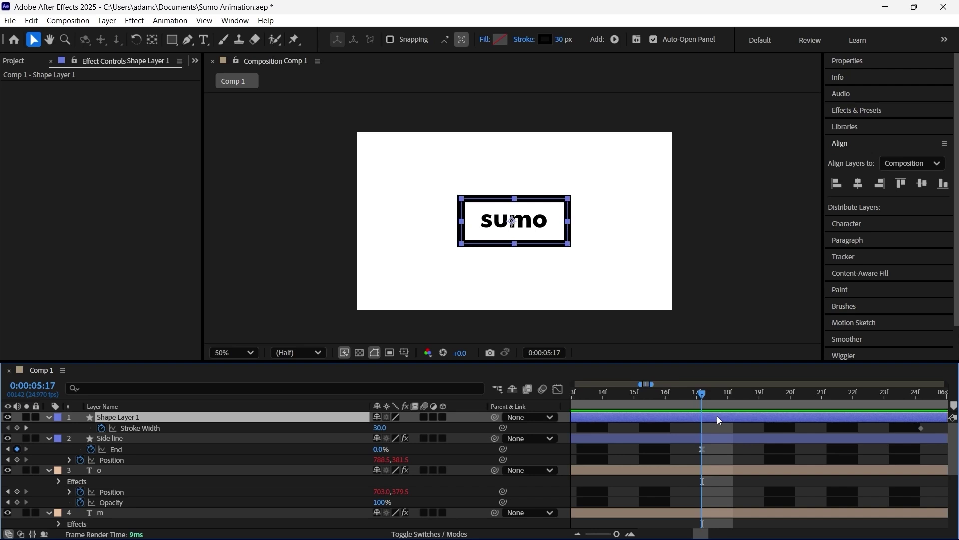
left_click(376, 428)
type("0")
key("Return")
Step: Reshape the speed graph between the rectangle's two Stroke Width keyframes for a fast start and a long ease-out
left_click_drag(917, 425, 689, 427)
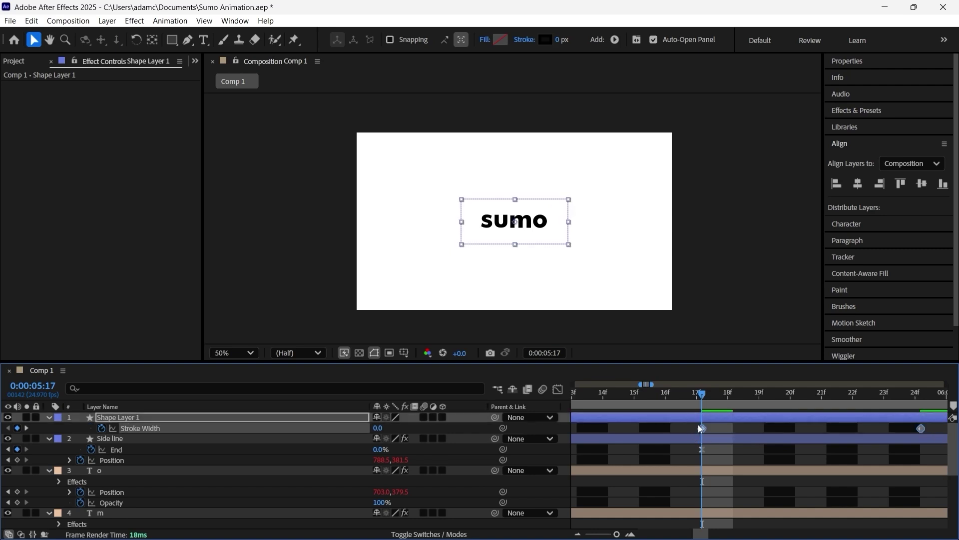
left_click(558, 389)
left_click_drag(923, 467, 808, 503)
left_click_drag(736, 502, 705, 502)
left_click(558, 389)
Step: Preview the rectangle's stroke growing around the word sumo from 0:00:05:17
key("space")
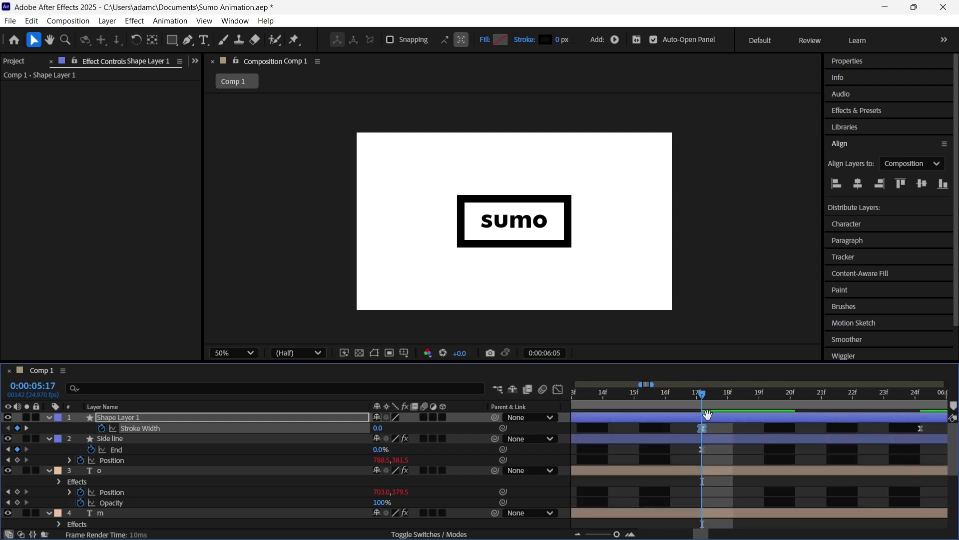
scroll(691, 430, "down", 3)
left_click(585, 397)
key("space")
key("space")
left_click(646, 426)
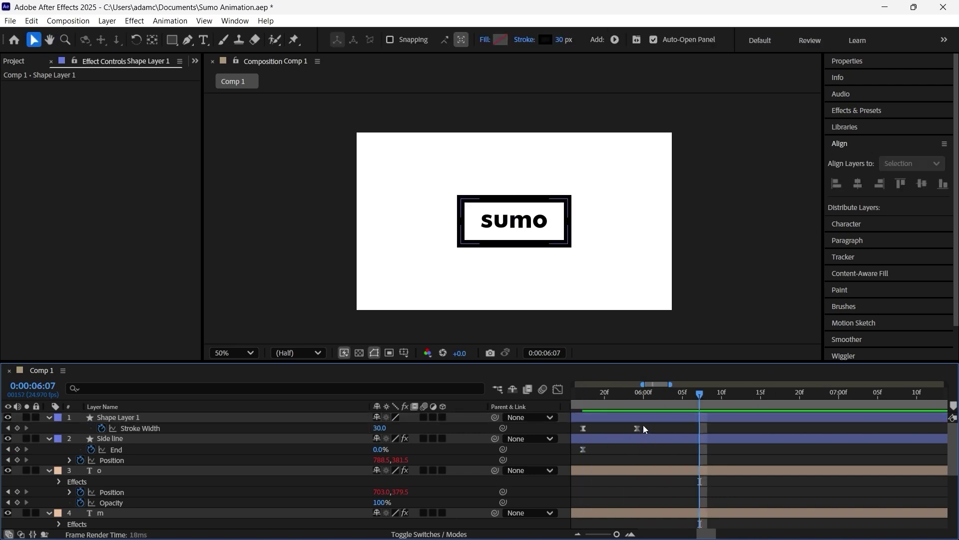
Step: Try the rectangle's last Stroke Width keyframe at 0:00:06:04 and at 0:00:06:03, previewing each timing
left_click_drag(638, 428, 675, 428)
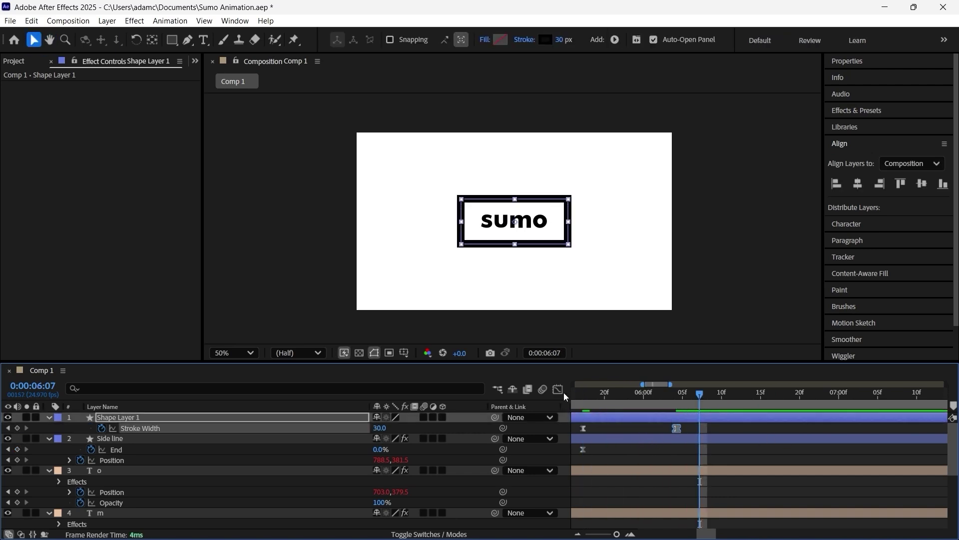
left_click(583, 395)
key("space")
left_click(587, 397)
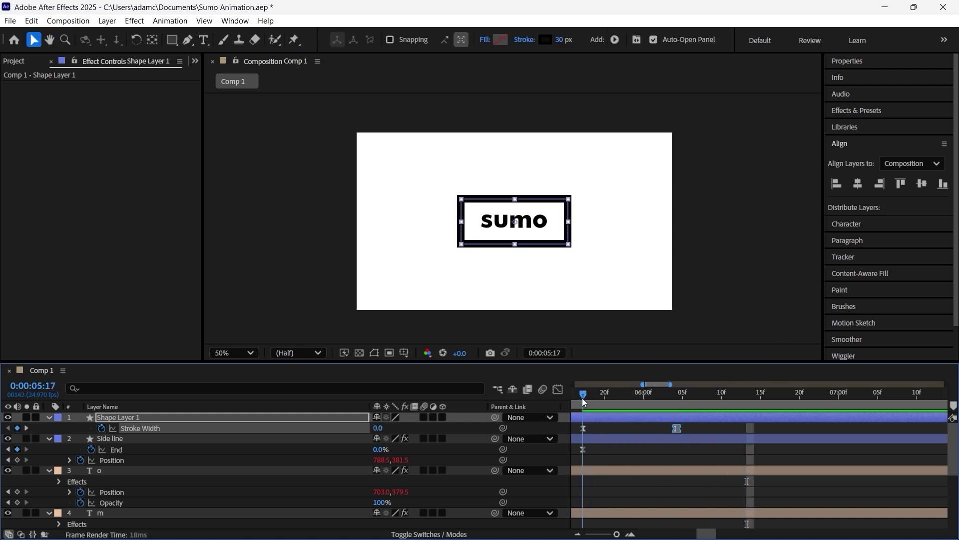
left_click_drag(676, 427, 670, 427)
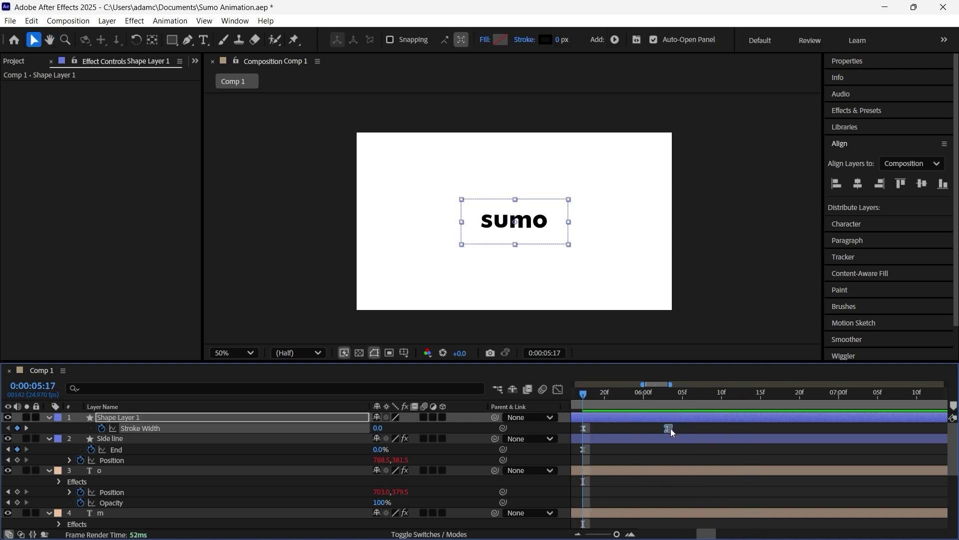
key("space")
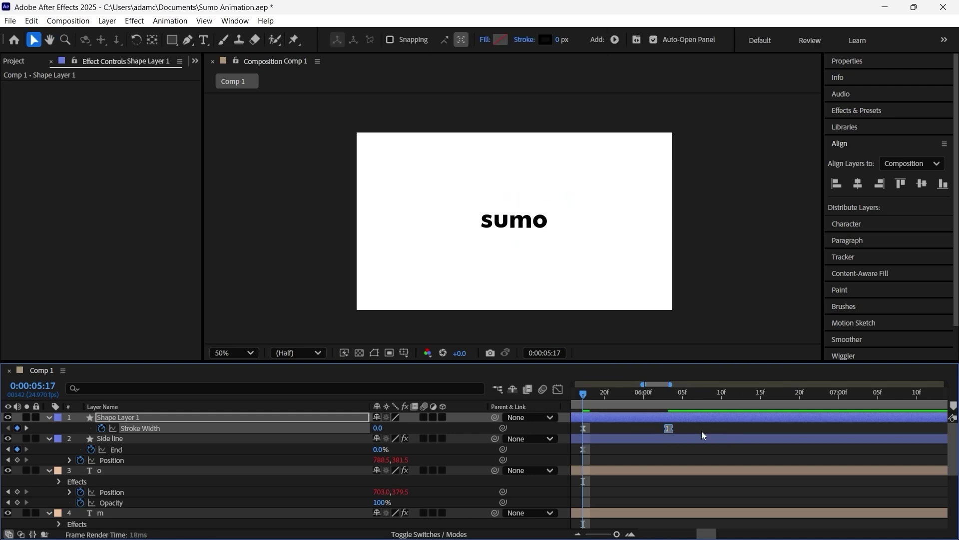
key("space")
Step: Move the rectangle's last Stroke Width keyframe to 0:00:06:02 and preview the growing frame from 0:00:05:17
left_click_drag(667, 429, 661, 429)
left_click(586, 393)
key("space")
key("space")
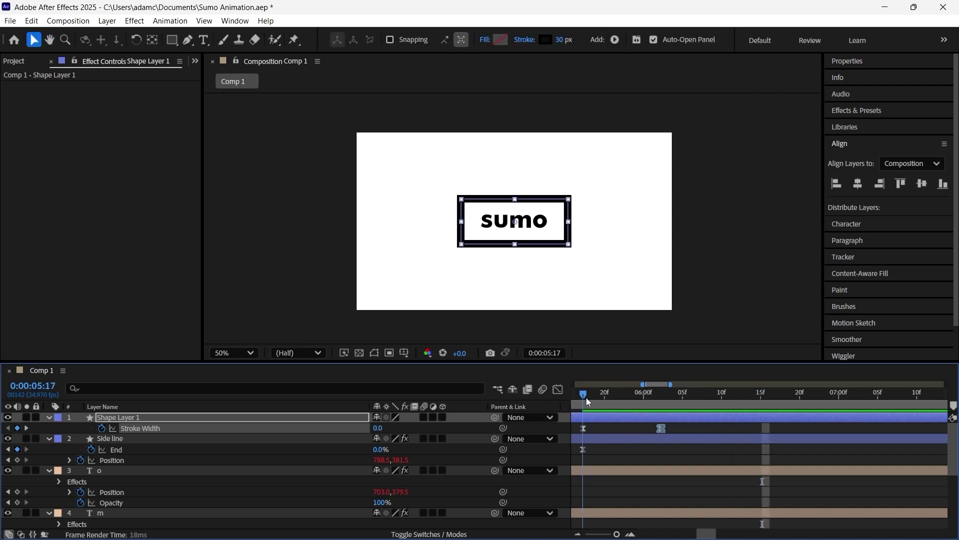
key("space")
key("space")
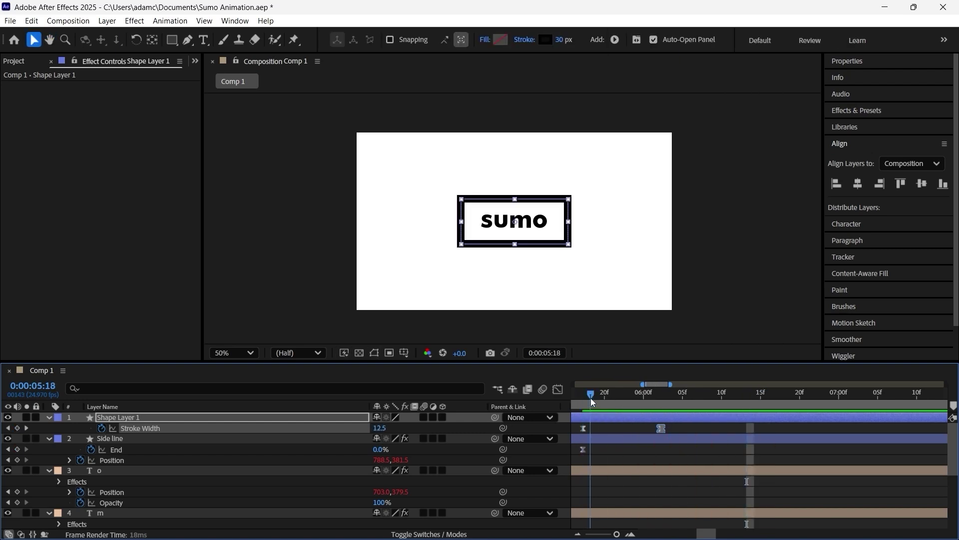
key("space")
key("space")
left_click(586, 399)
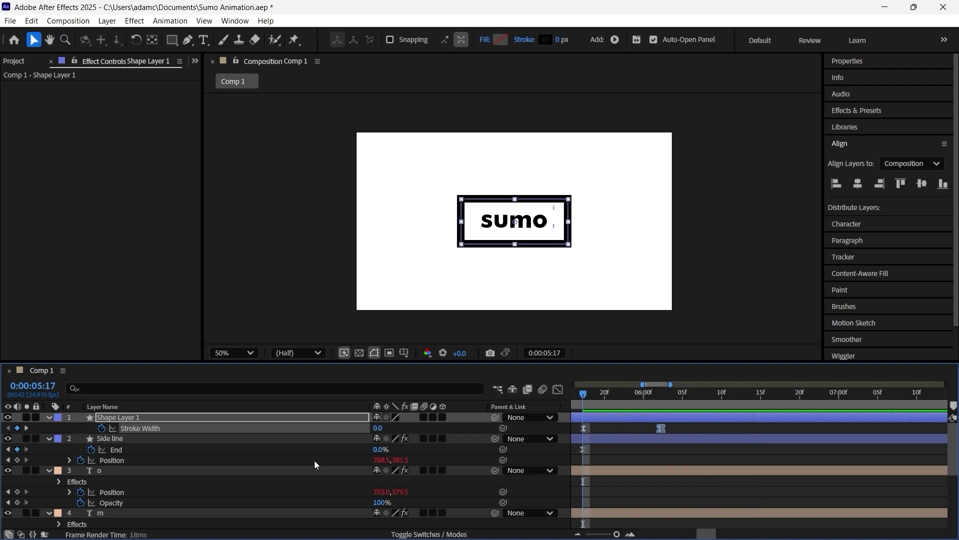
Step: Collapse the expanded properties of Shape Layer 1, Side line and the letter layers o, m and s
left_click(50, 417)
left_click(50, 428)
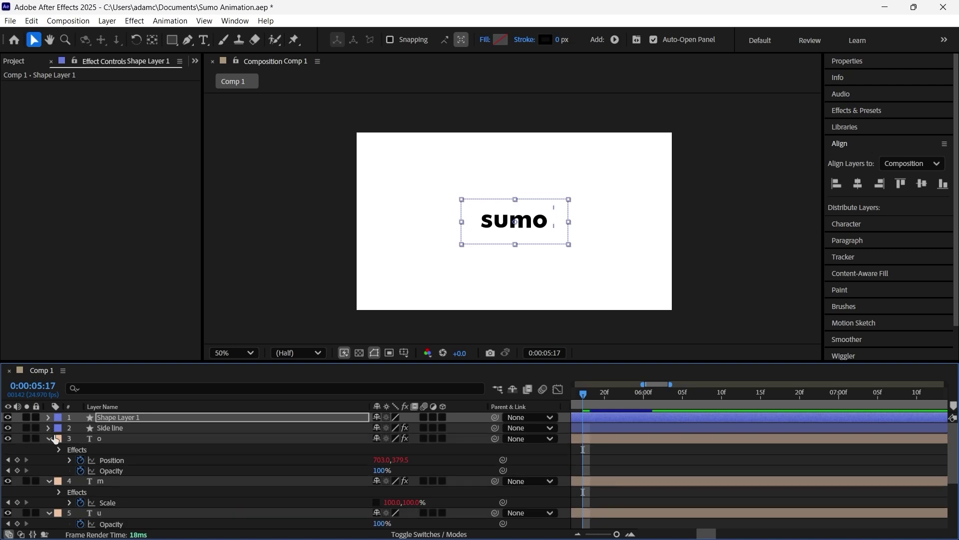
left_click(49, 436)
left_click(49, 448)
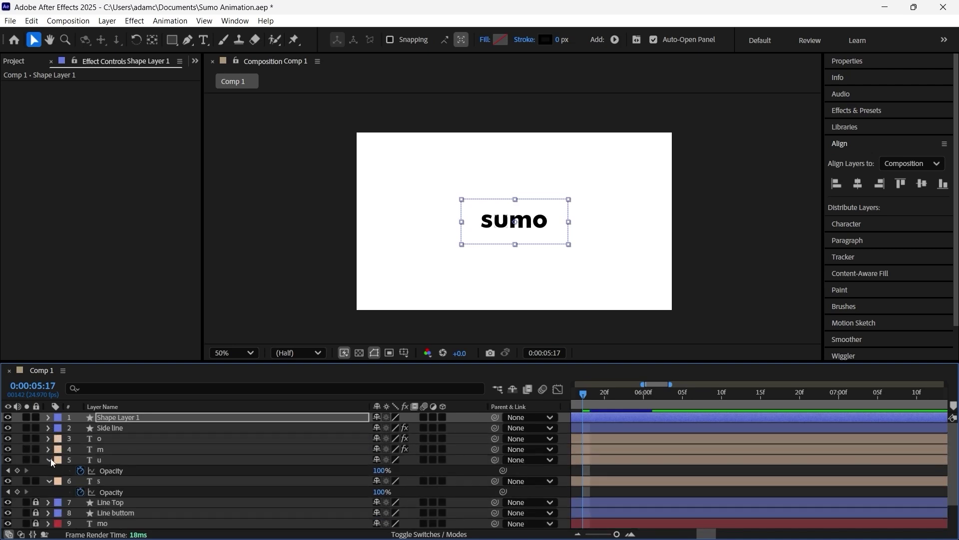
left_click(52, 481)
left_click(48, 481)
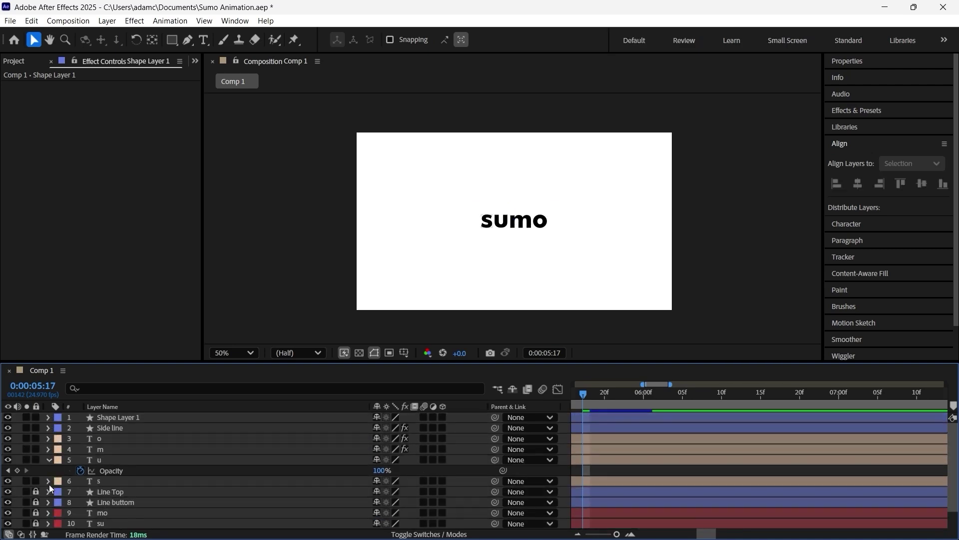
Step: Collapse layer u and reveal the animated Stroke Width of Shape Layer 1, leaving no layer selected
left_click(48, 459)
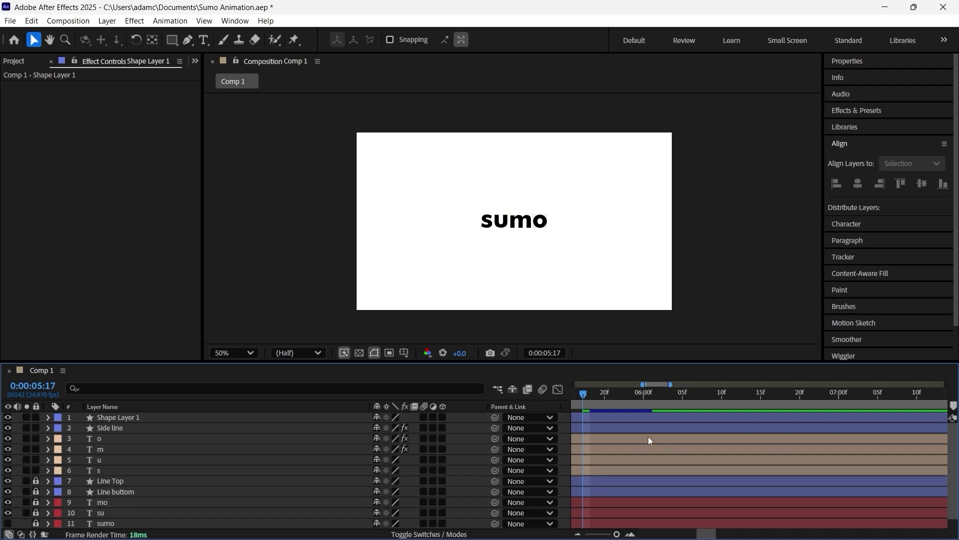
left_click(599, 418)
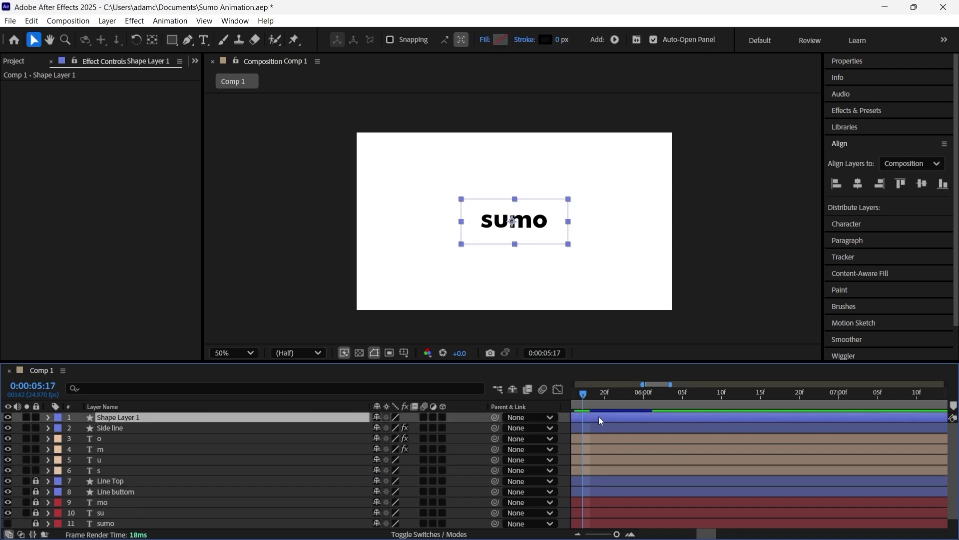
key("u")
key("F2")
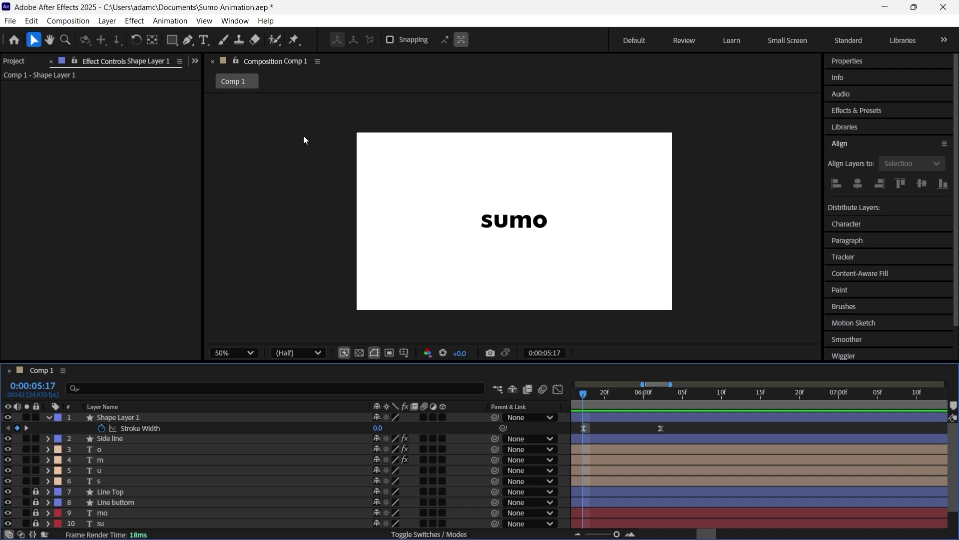
Step: Add a new null object to the composition
left_click(107, 21)
mouse_move(130, 38)
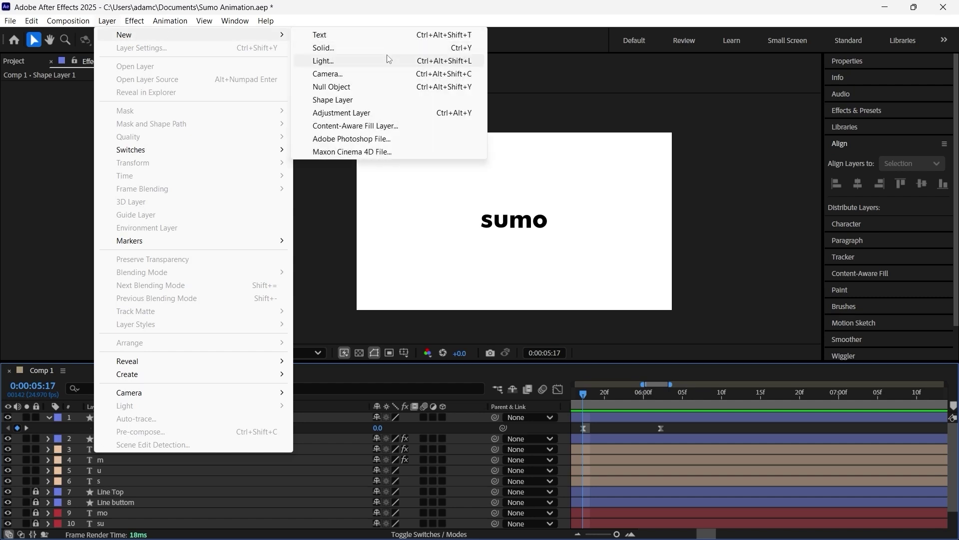
left_click(460, 88)
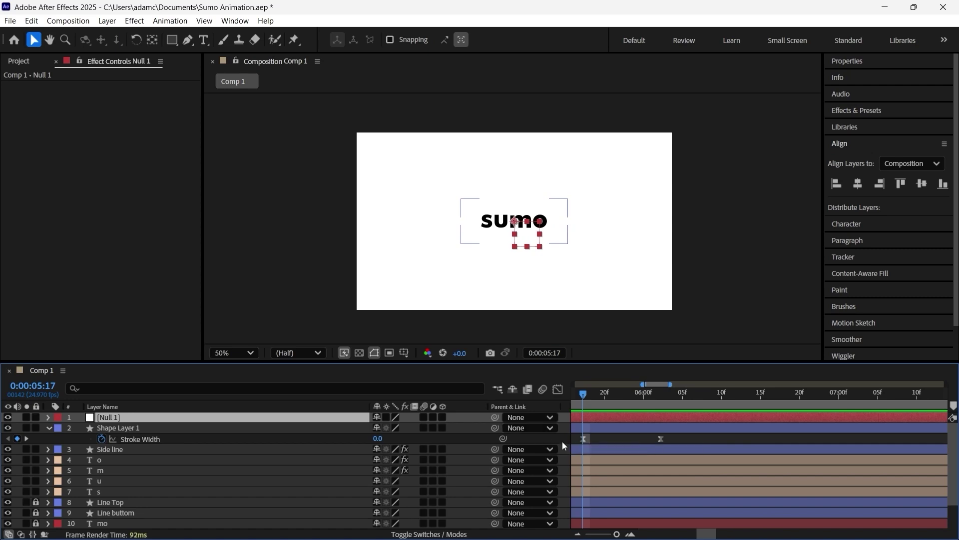
Step: Parent Shape Layer 1 and the letter layers o, m, u and s to Null 1
left_click(528, 428)
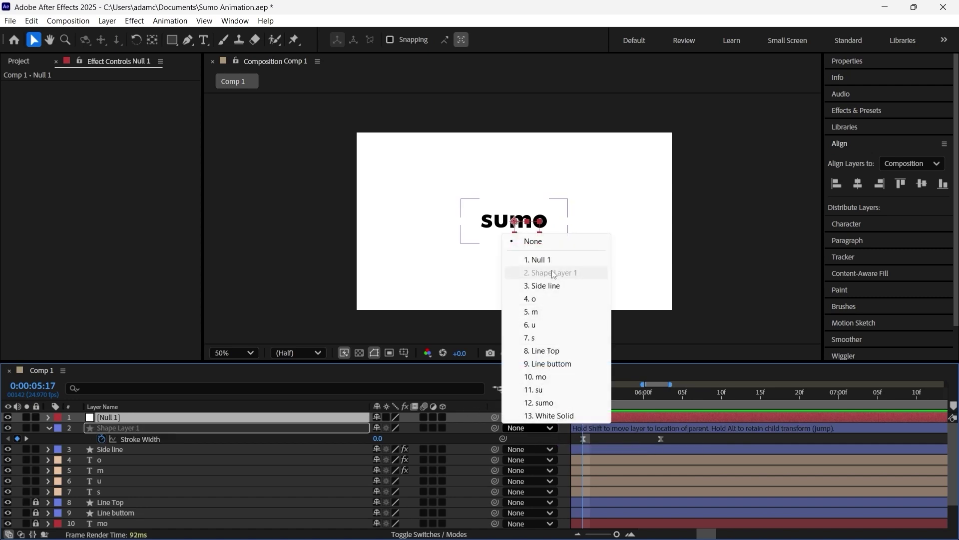
left_click(522, 258)
left_click(525, 449)
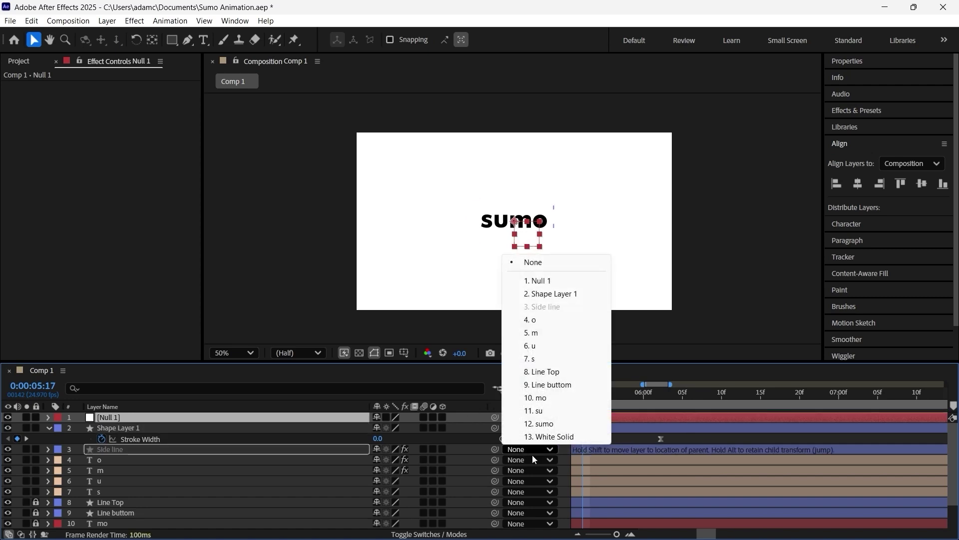
left_click(532, 457)
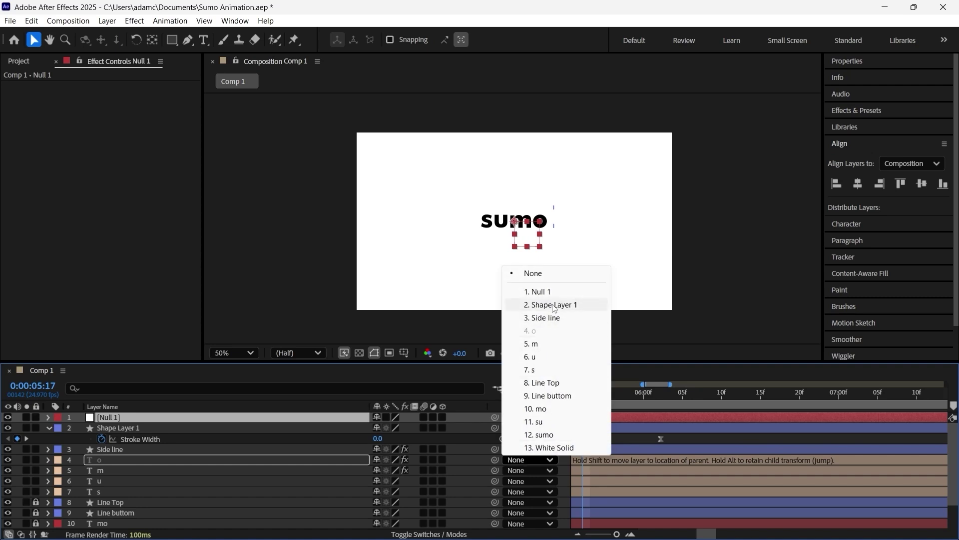
left_click(555, 292)
left_click(528, 470)
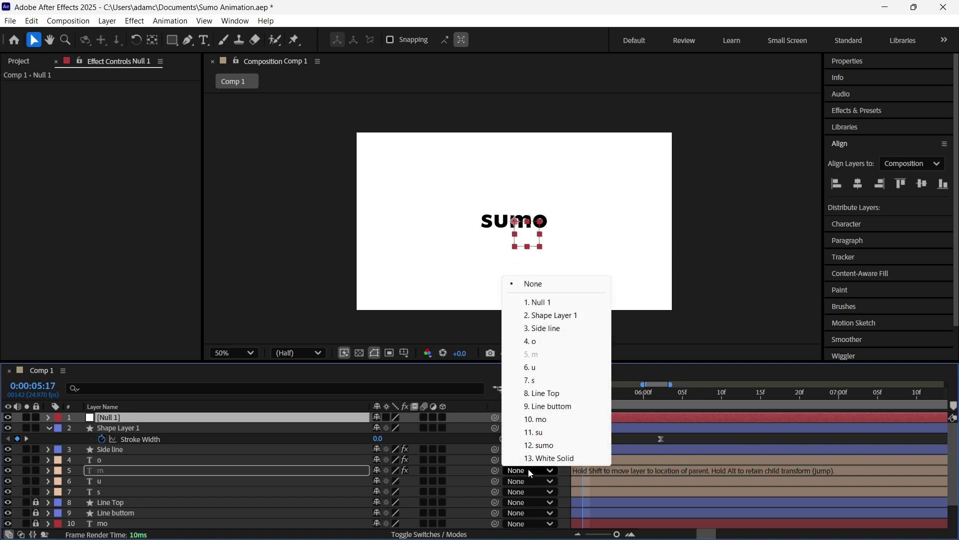
left_click(561, 303)
left_click(524, 482)
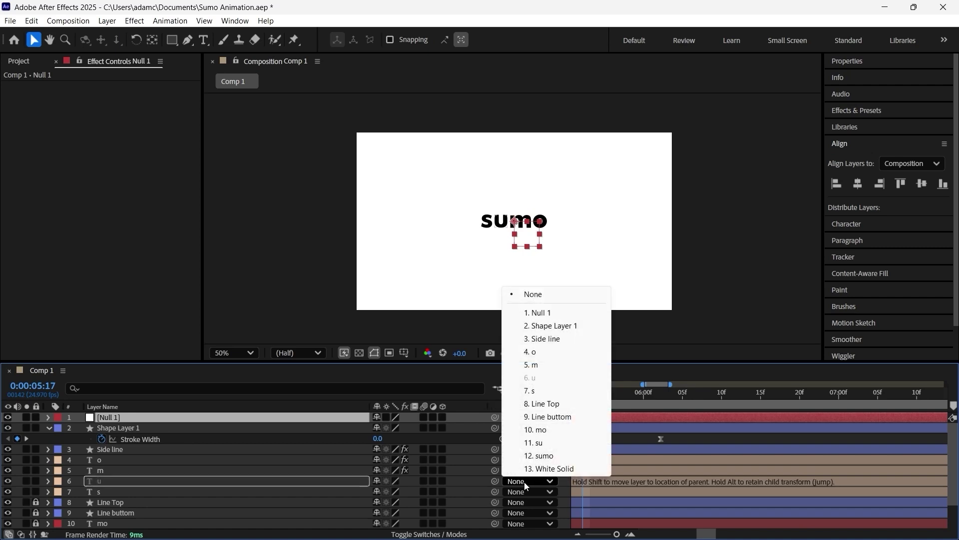
left_click(550, 313)
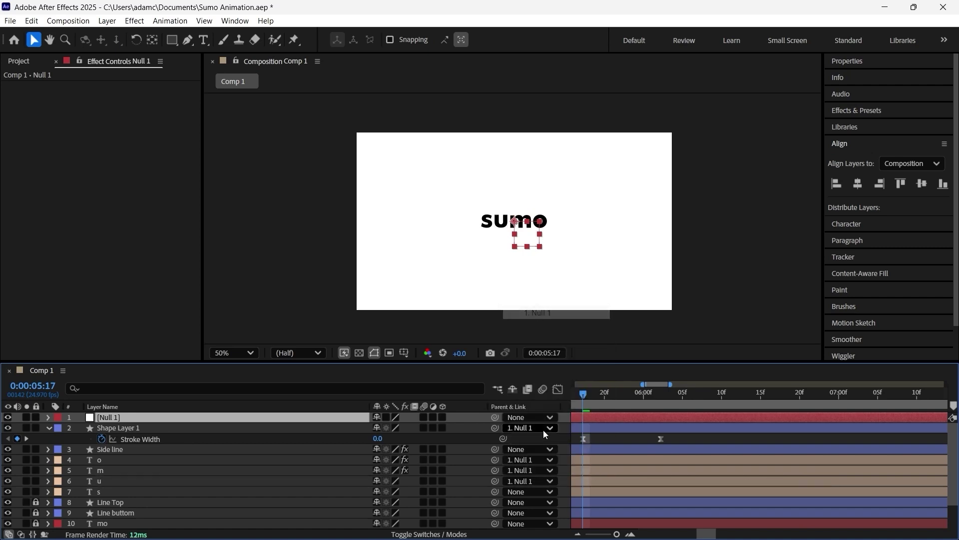
left_click(526, 490)
left_click(551, 320)
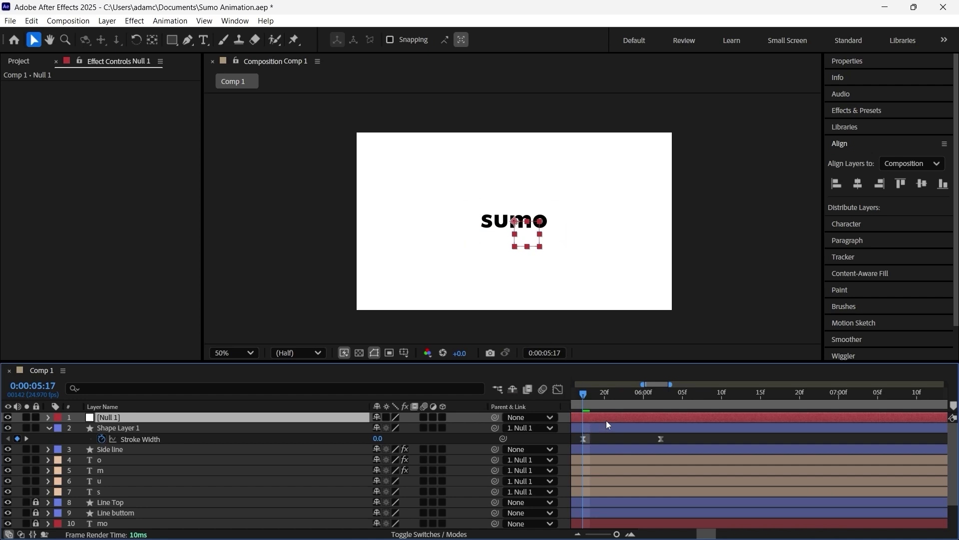
Step: Animate Null 1's Position from a keyframe at 0:00:05:17 to 572.0,355.0 at 0:00:06:02
key("p")
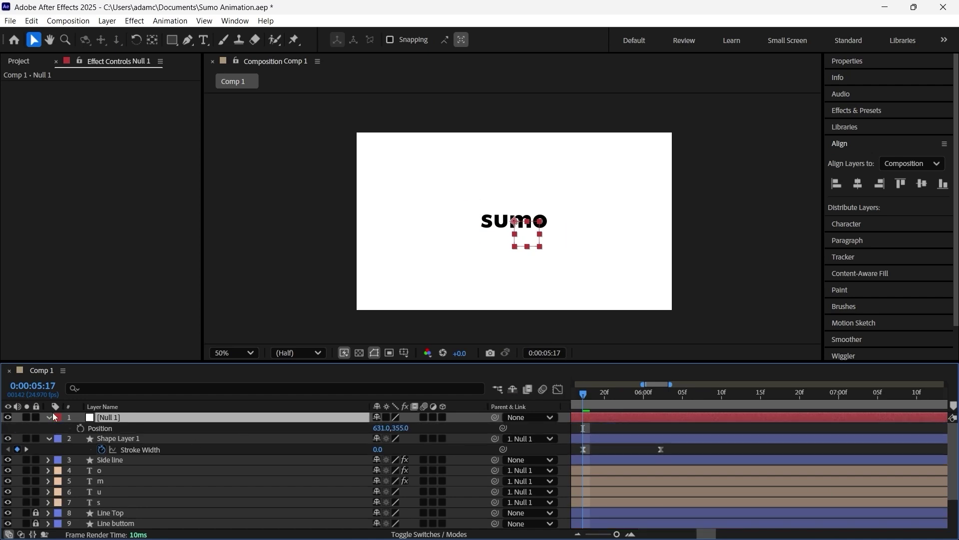
left_click(81, 429)
left_click_drag(598, 396, 662, 400)
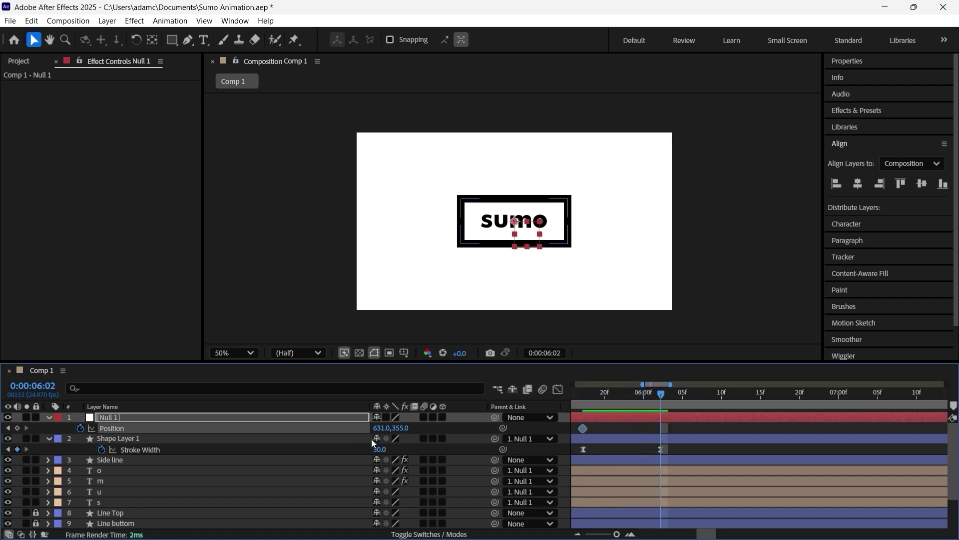
left_click_drag(381, 428, 348, 429)
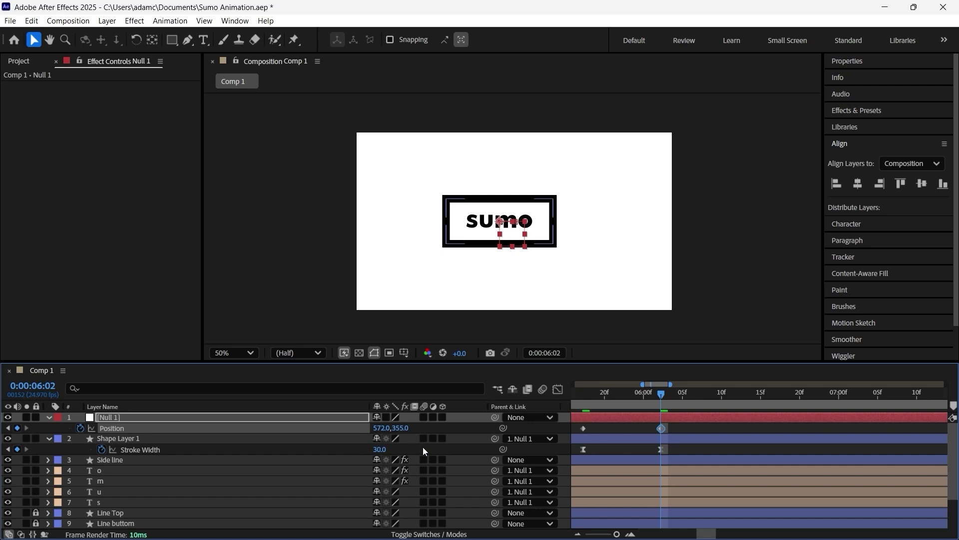
Step: Animate Null 1's Scale from 100% at 0:00:05:17 to 84% at 0:00:06:02, with Position shown alongside
key("s")
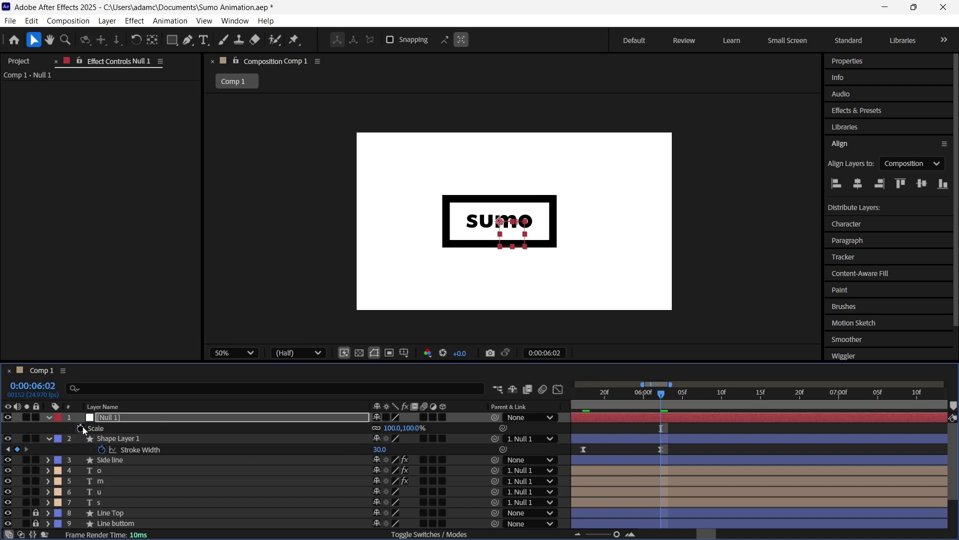
left_click(80, 428)
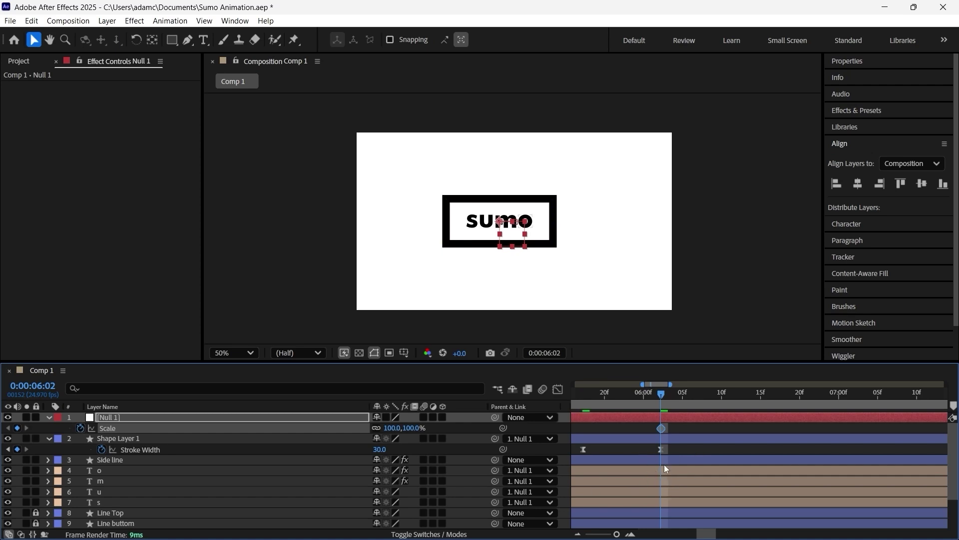
key("shift+p")
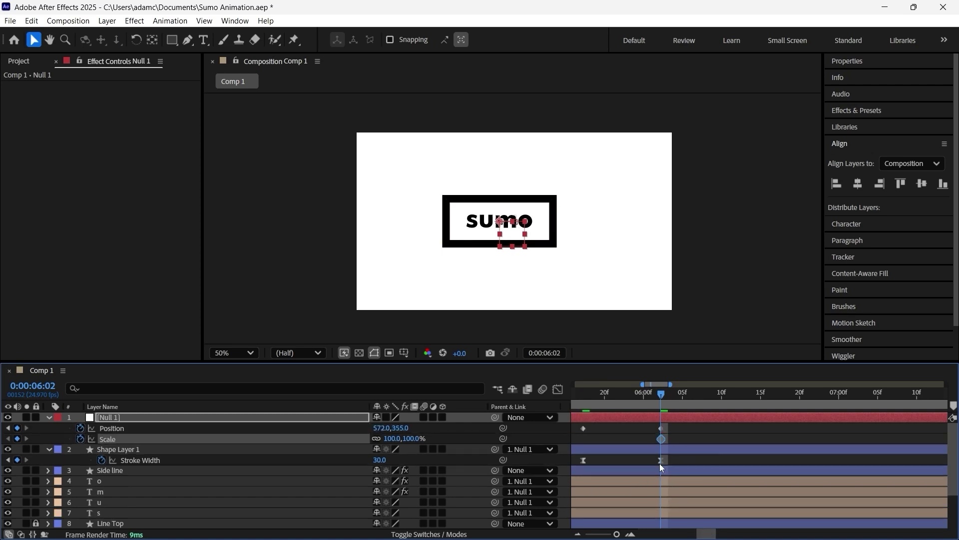
left_click_drag(590, 439, 584, 440)
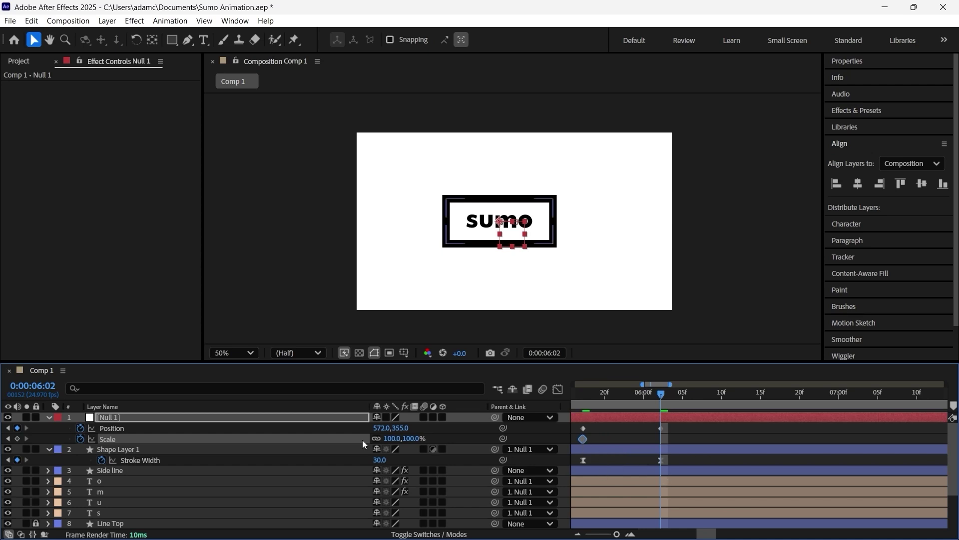
left_click_drag(394, 441, 390, 439)
Step: Apply Easy Ease to all Position and Scale keyframes of Null 1
scroll(706, 535, "left", 3)
left_click_drag(778, 425, 664, 444)
left_click(559, 390)
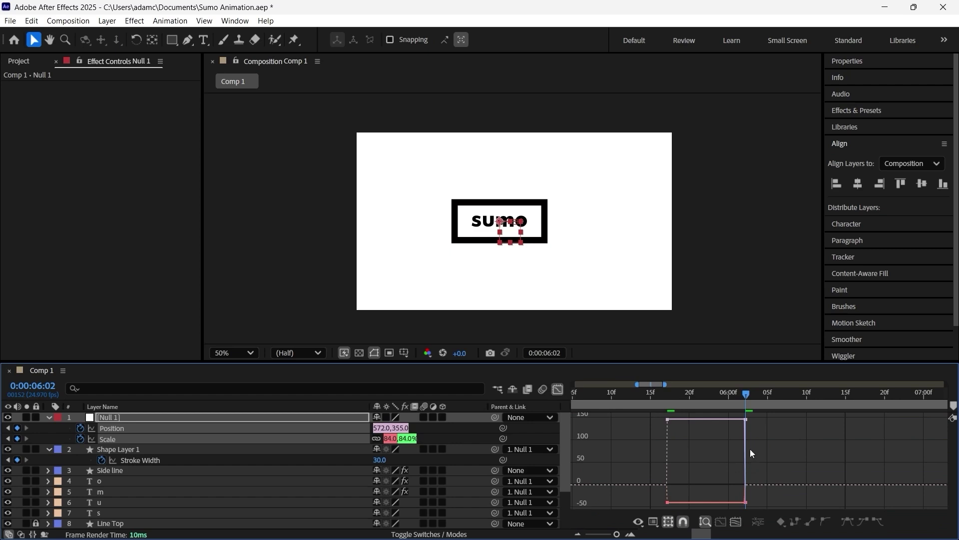
left_click(558, 389)
left_click_drag(762, 424, 652, 438)
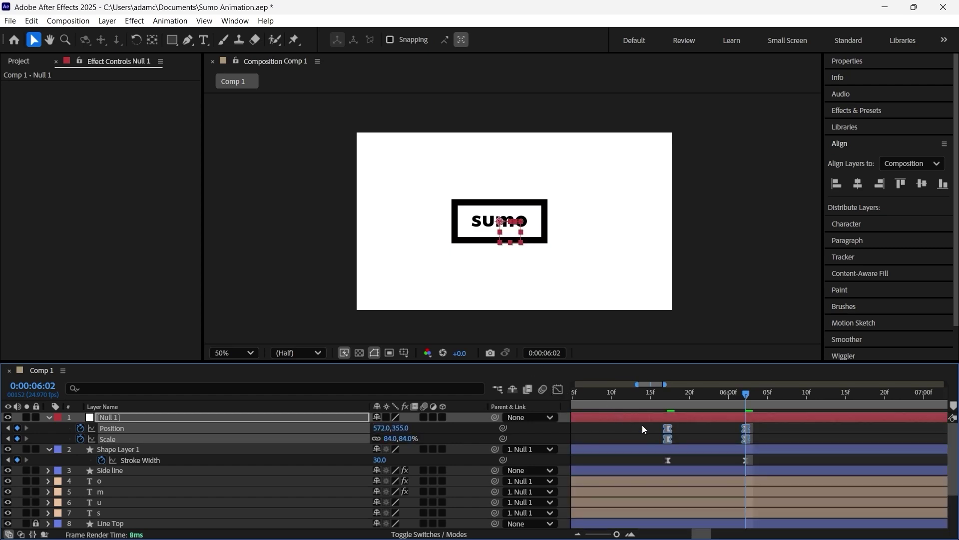
Step: Shorten the outgoing handles of Null 1's first Position and Scale keyframes in the graph for a quicker start
left_click(558, 389)
left_click_drag(724, 483, 675, 485)
key("ctrl+z")
left_click(668, 484)
left_click_drag(681, 484, 675, 485)
left_click(562, 391)
Step: Preview the framed word shrinking and shifting repeatedly from around 0:00:05:17
left_click(657, 394)
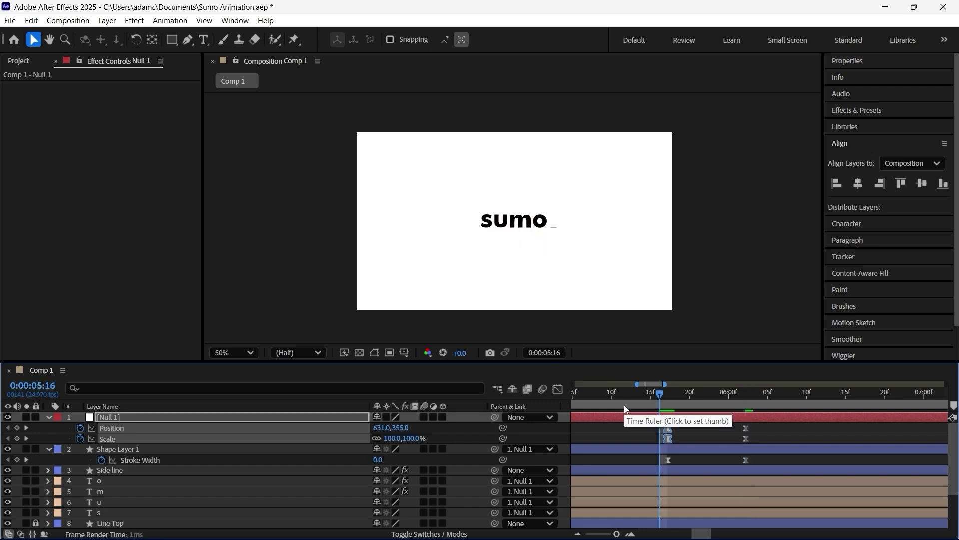
key("space")
left_click(667, 393)
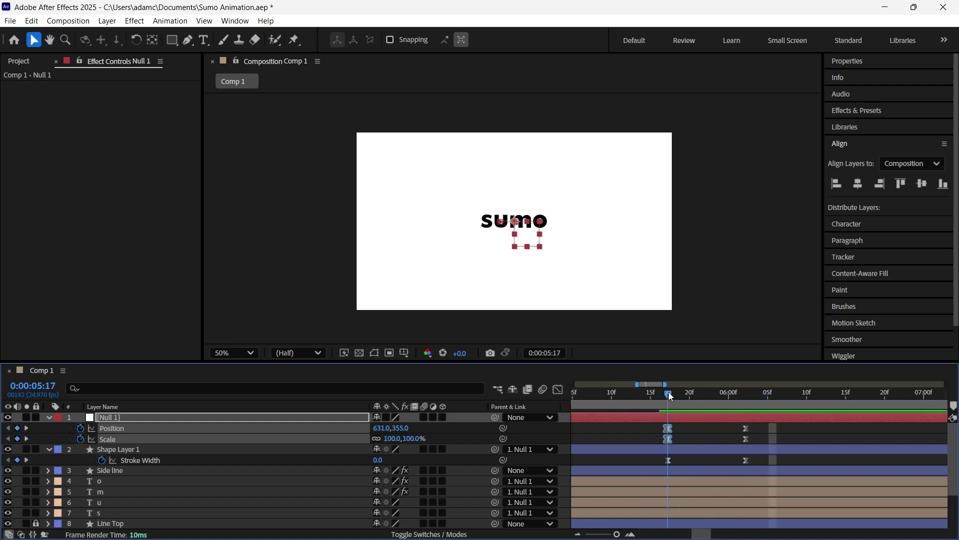
left_click(789, 438)
key("space")
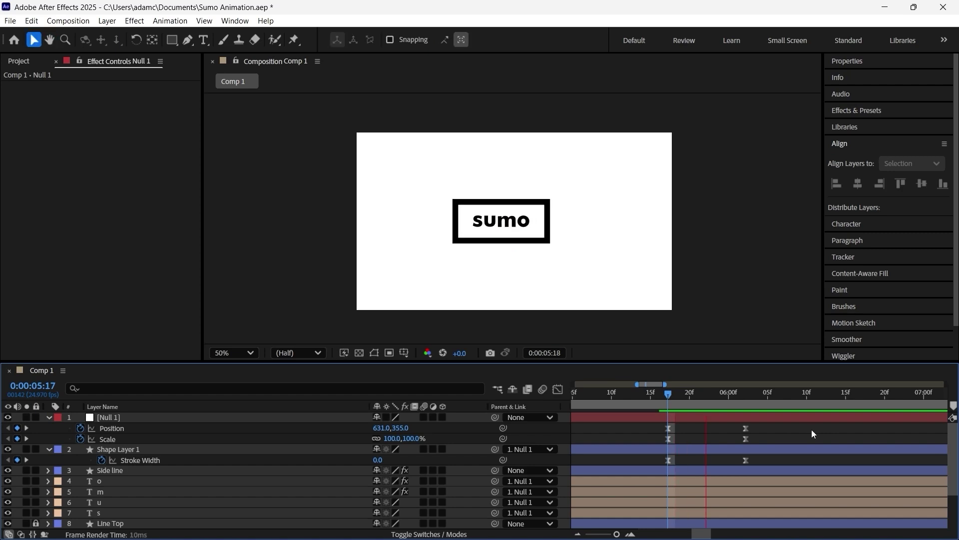
left_click(671, 399)
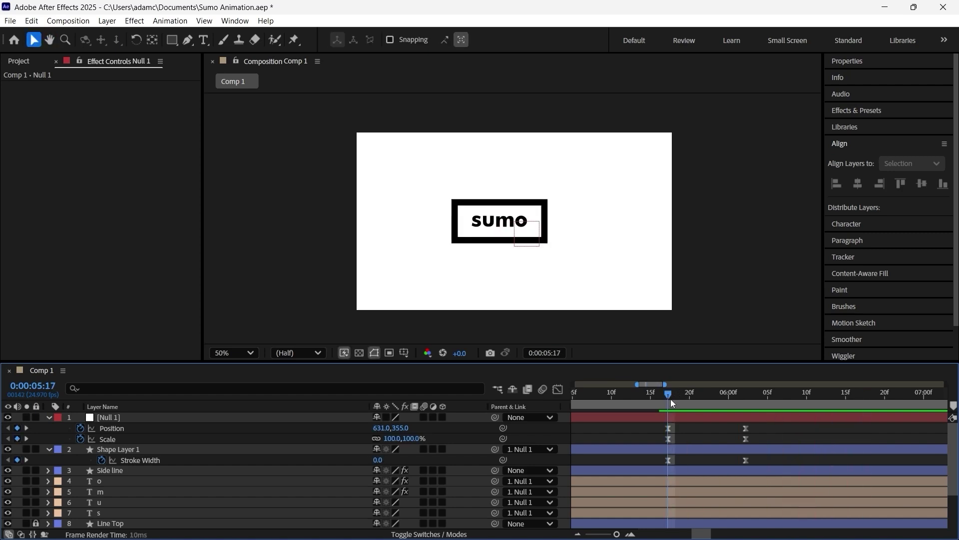
key("space")
mouse_move(667, 398)
left_mouse_down()
mouse_move(731, 408)
mouse_move(669, 415)
left_mouse_up()
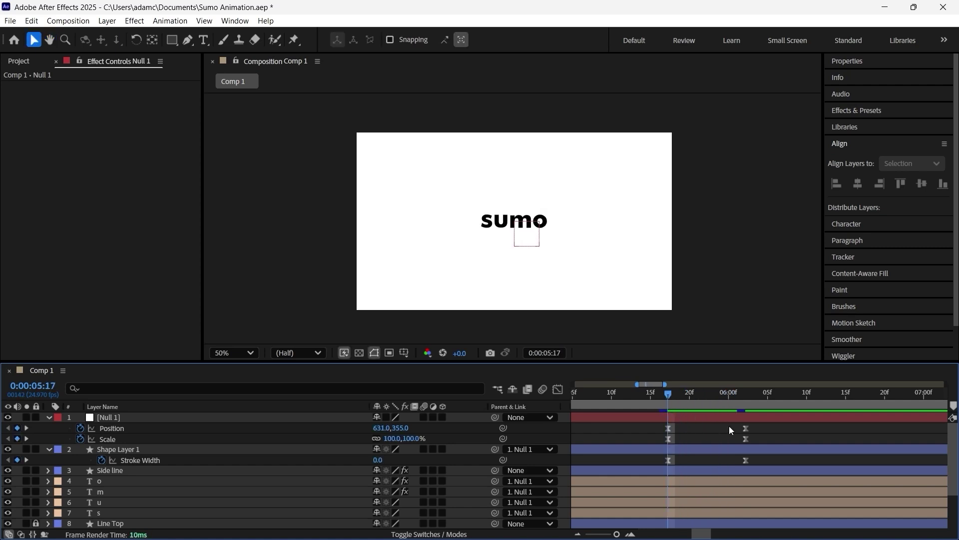
key("space")
key("space")
Step: Play the whole logo animation from the first frame with the full timeline in view
scroll(739, 442, "down", 5)
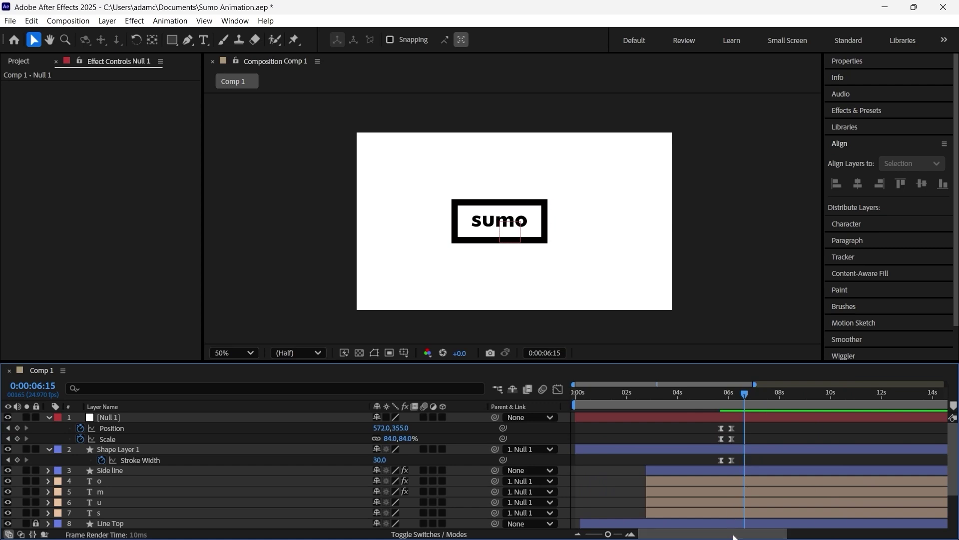
key("Home")
key("space")
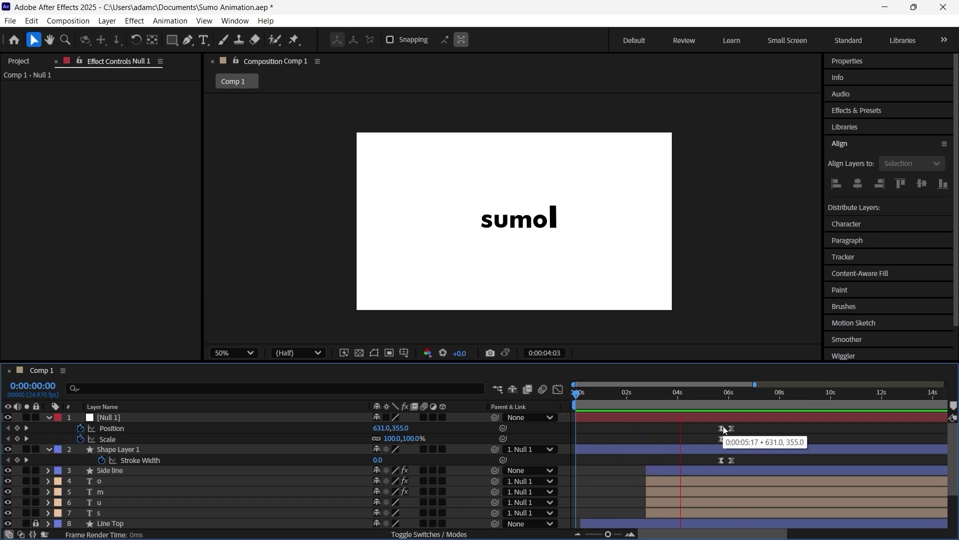
key("space")
Step: Shift the Position and Scale keyframes of Null 1 and the rectangle's Stroke Width keyframes forward by two frames
mouse_move(736, 402)
left_mouse_down()
mouse_move(693, 395)
mouse_move(721, 400)
left_mouse_up()
scroll(727, 475, "up", 2)
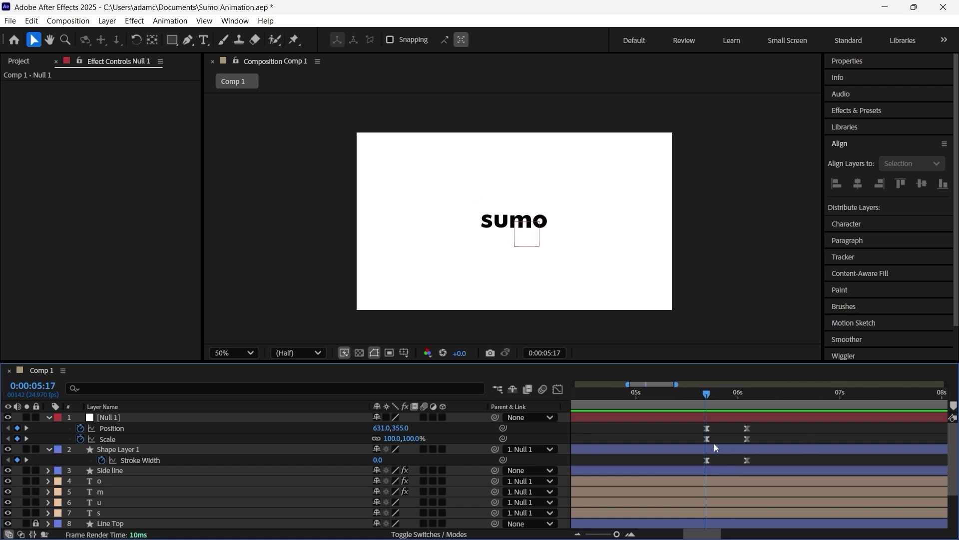
left_click(700, 448)
left_click(673, 413, "shift")
left_click_drag(769, 426, 698, 460)
scroll(717, 464, "up", 2)
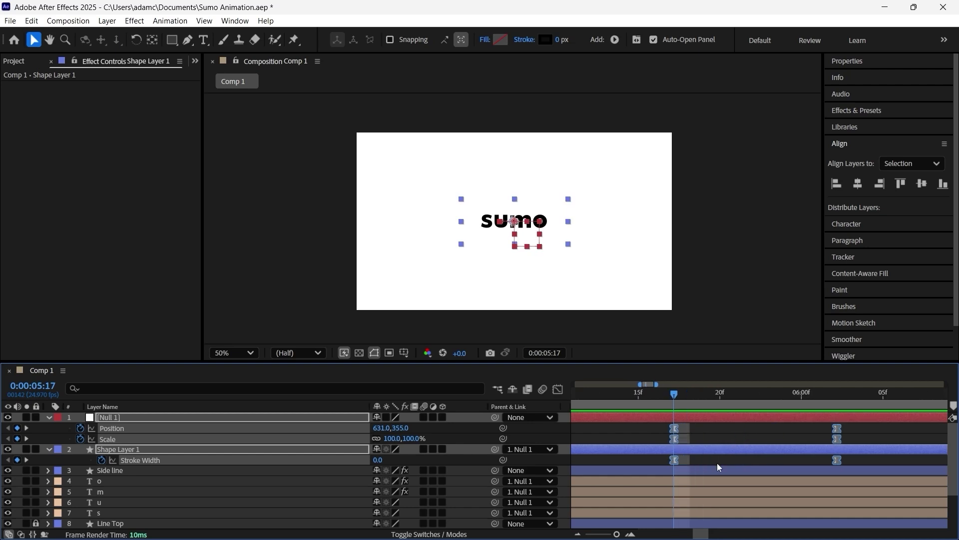
left_click_drag(673, 426, 707, 432)
Step: Replay the animation from 0:00:00:00 to check when the frame starts growing
scroll(697, 434, "down", 2)
left_click_drag(668, 398, 490, 399)
left_click(610, 428)
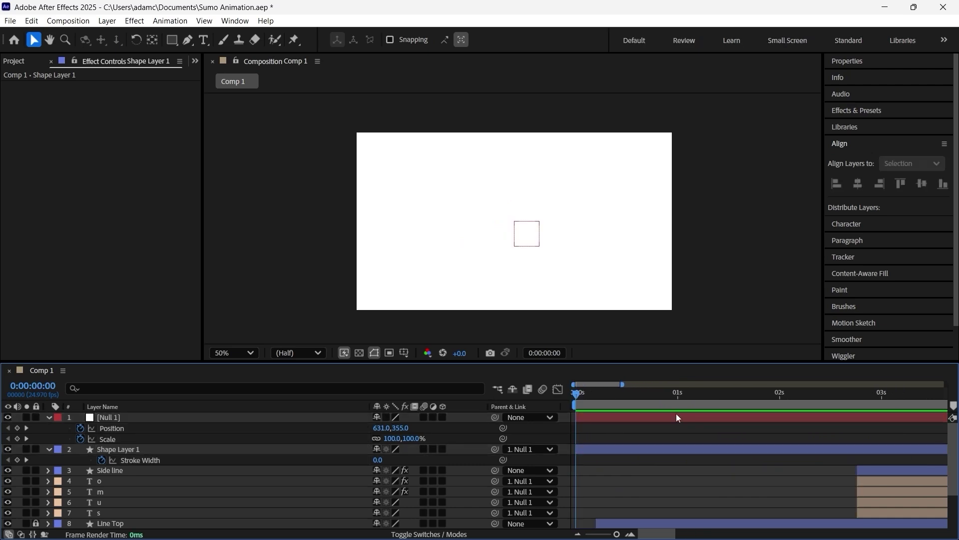
key("space")
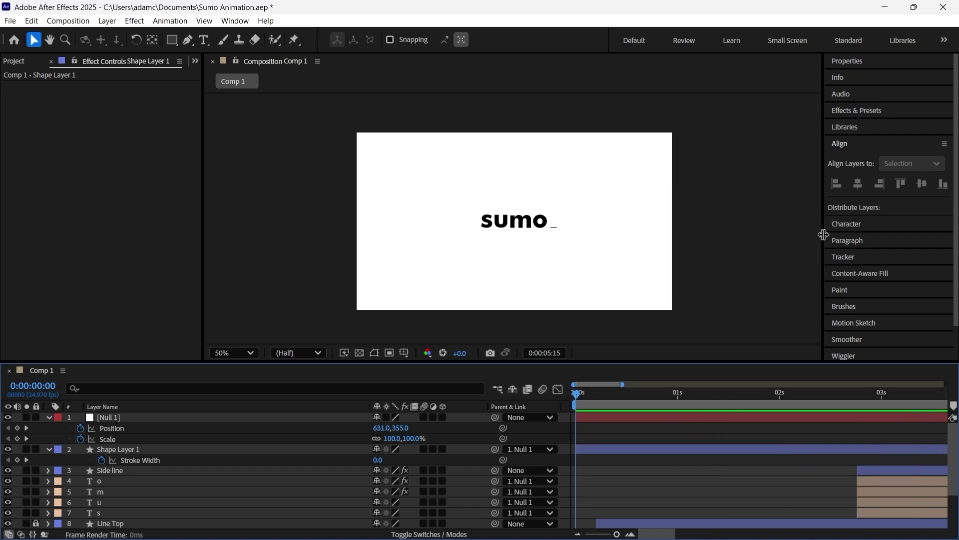
key("space")
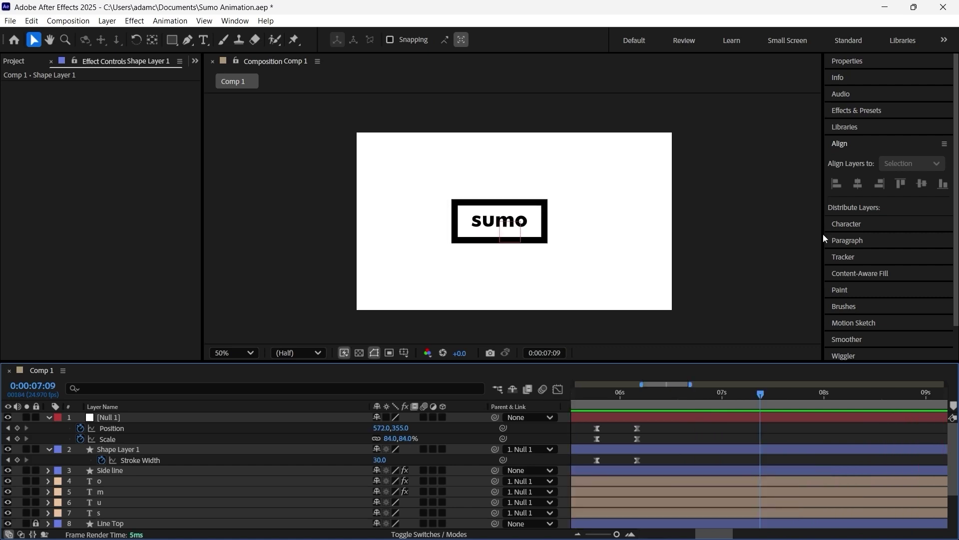
Step: Reveal Side line's keyframes and move the null's and rectangle's keyframes forward again, leaving a short gap after the line's End animation
left_click(696, 470)
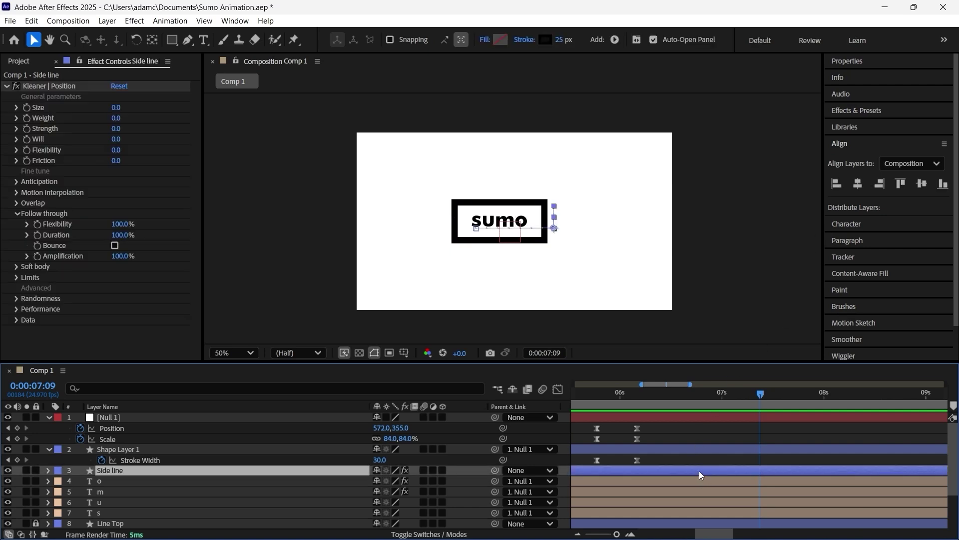
key("u")
left_click(703, 522)
left_click_drag(709, 534, 700, 537)
mouse_move(698, 398)
left_mouse_down()
mouse_move(683, 413)
mouse_move(652, 415)
mouse_move(755, 427)
mouse_move(691, 432)
left_mouse_up()
left_click_drag(751, 429, 684, 462)
left_click_drag(691, 429, 697, 428)
left_click(643, 395)
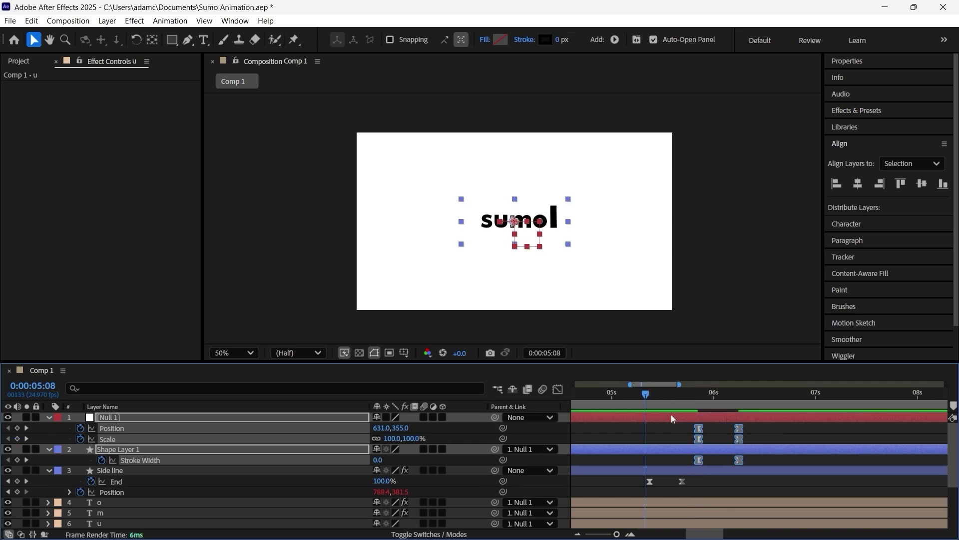
Step: Preview the retimed frame growth from 0:00:05:08, and replay the animation's opening from the first frame
left_click(669, 430)
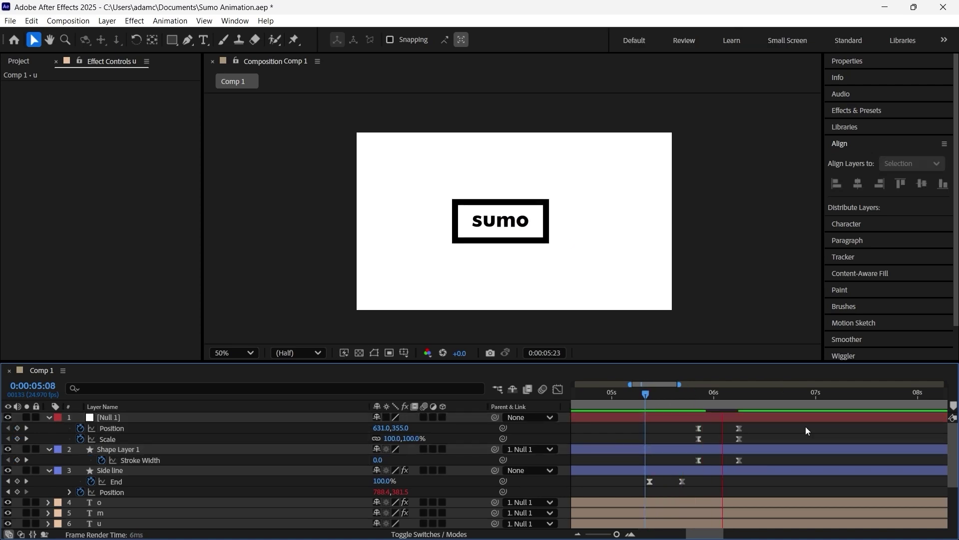
key("space")
left_click_drag(810, 394, 435, 411)
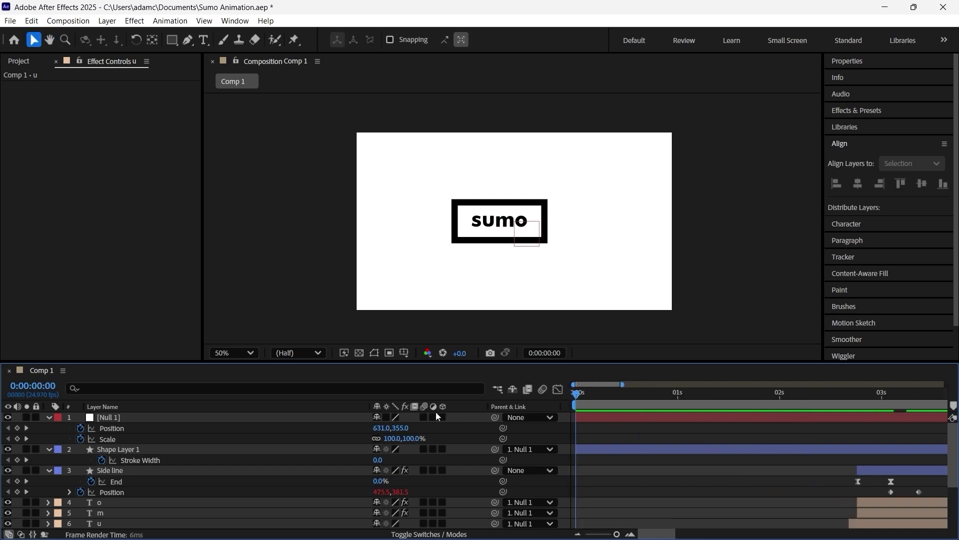
key("space")
left_click_drag(584, 395, 562, 397)
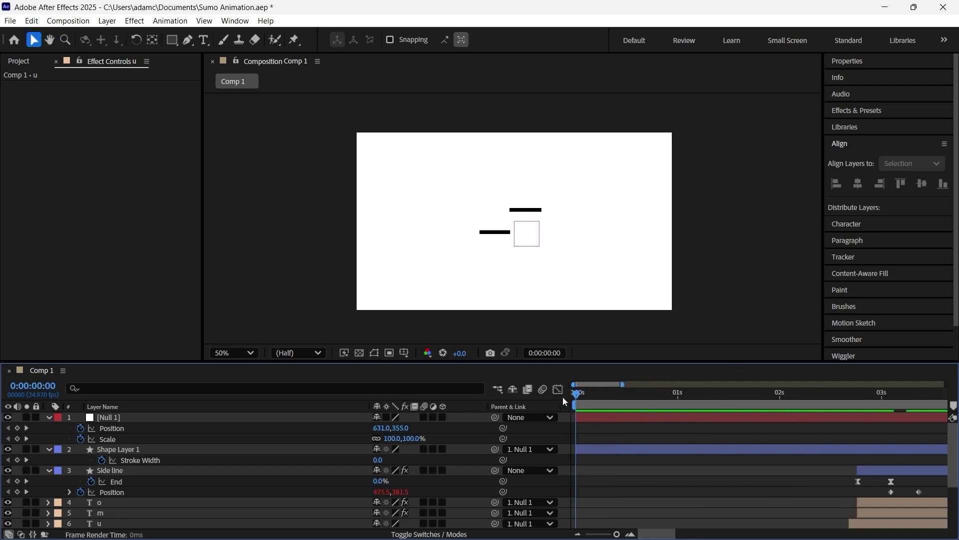
Step: Set the preview to Full resolution and Fit up to 100%, and play the animation from the start, stopping at 0:00:05:21
left_click(300, 355)
left_click(317, 395)
left_click(235, 353)
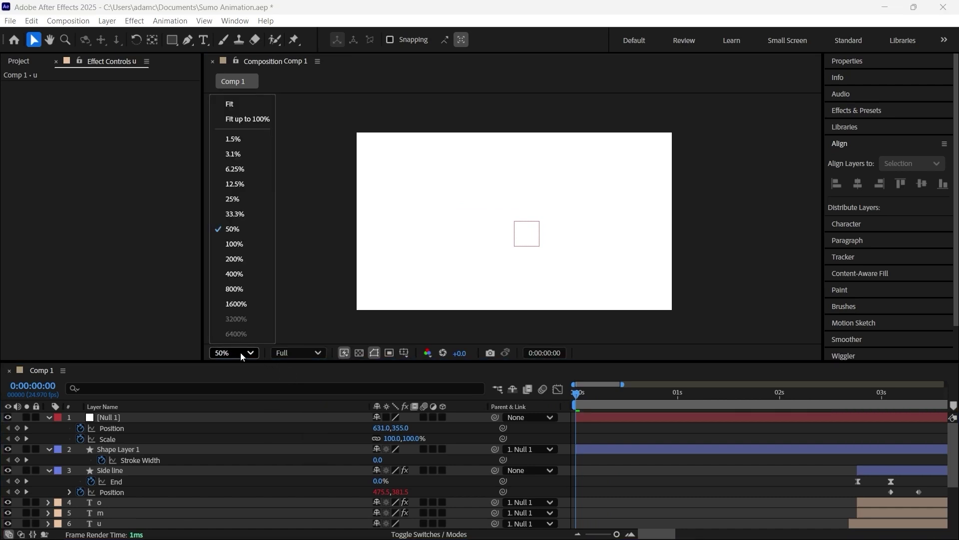
left_click(253, 118)
left_click_drag(599, 397, 562, 391)
key("space")
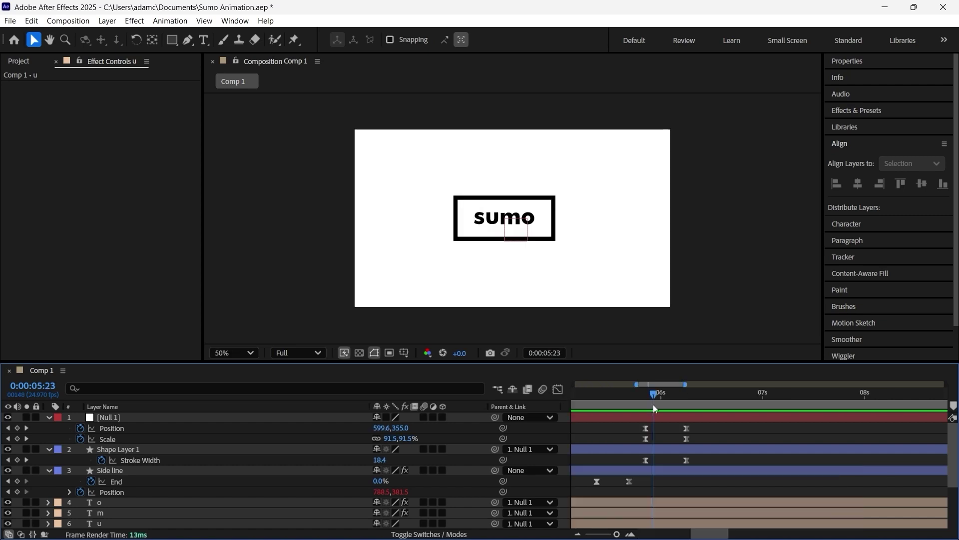
left_click_drag(654, 408, 646, 409)
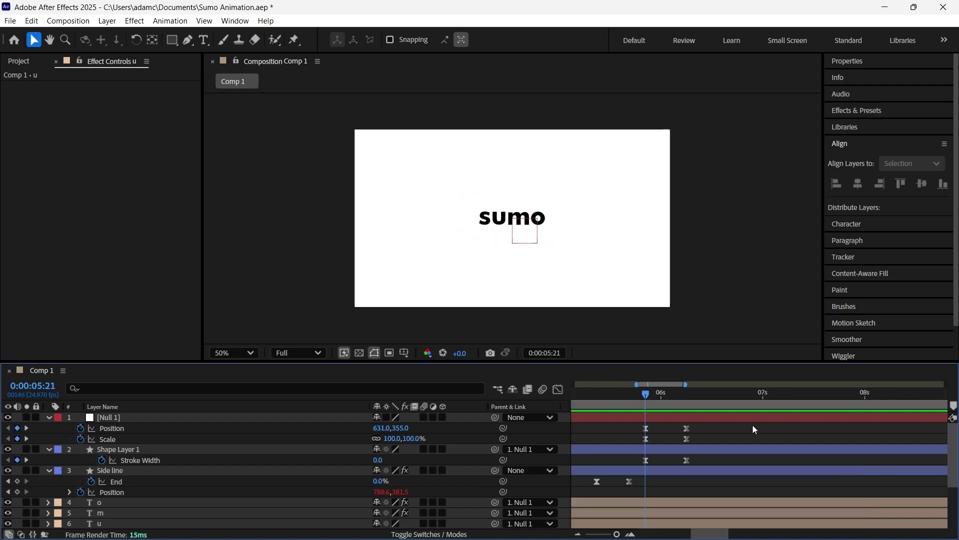
scroll(380, 490, "down", 3)
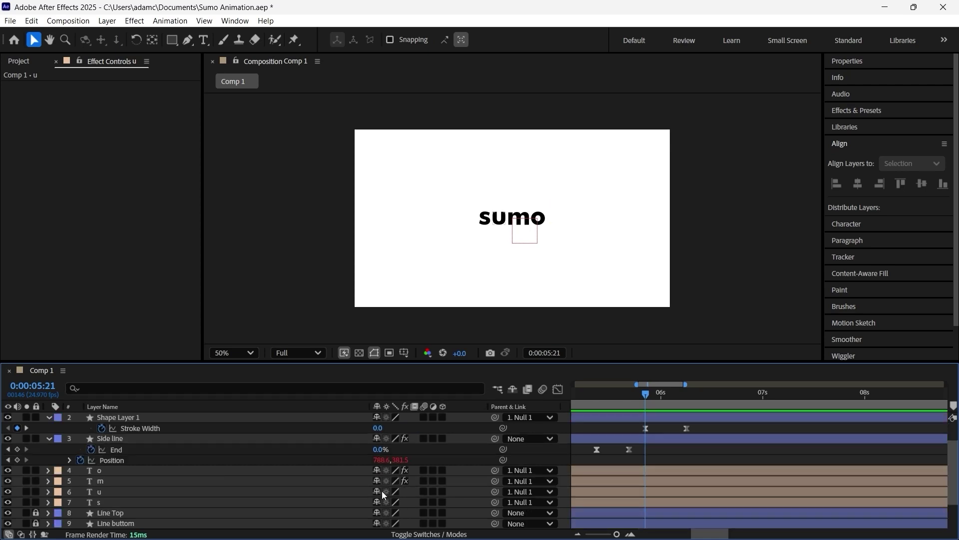
left_click(107, 20)
mouse_move(169, 36)
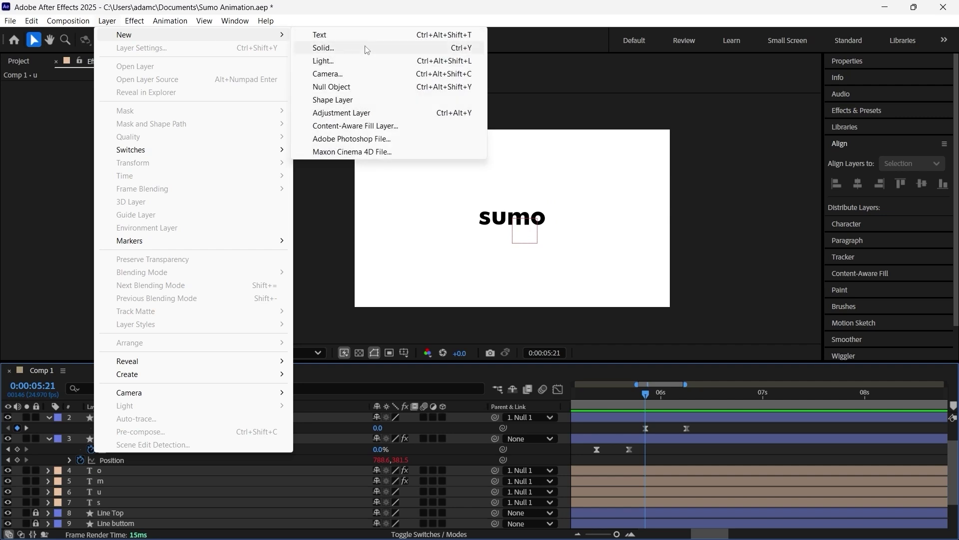
left_click(367, 73)
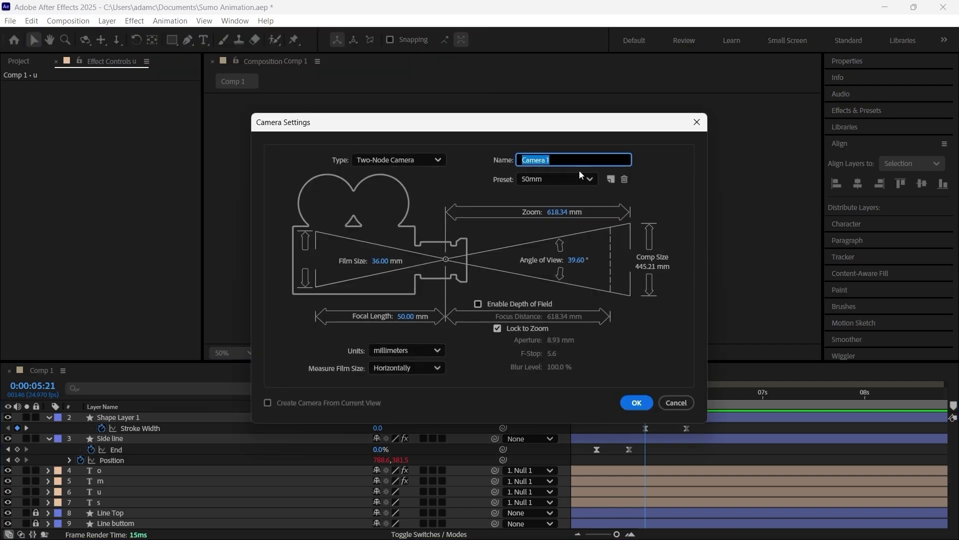
left_click(633, 403)
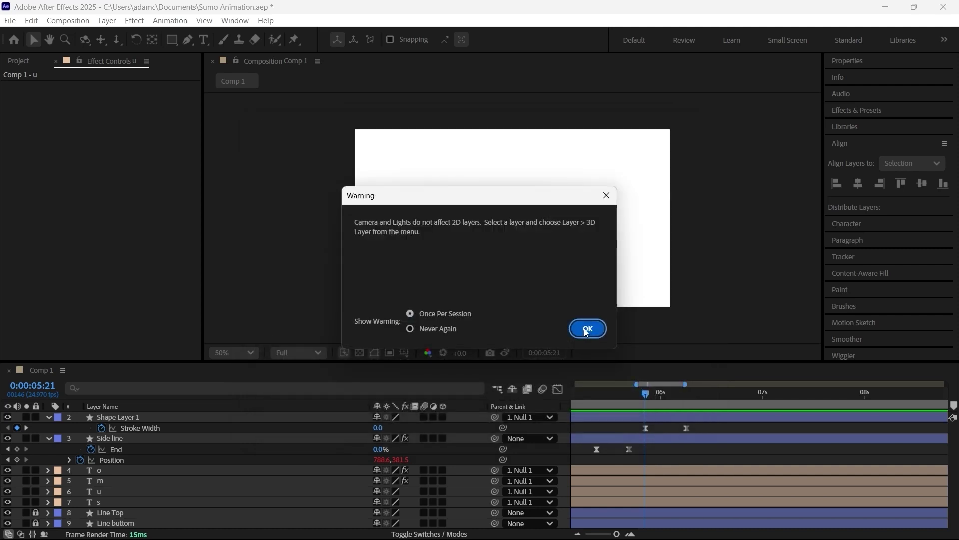
left_click(614, 190)
left_click(188, 425)
left_click(190, 418)
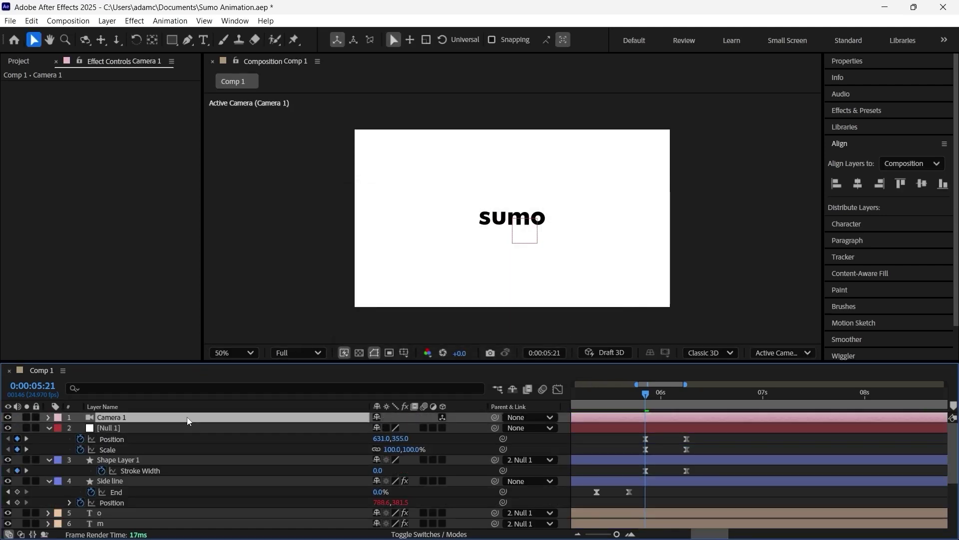
key("Delete")
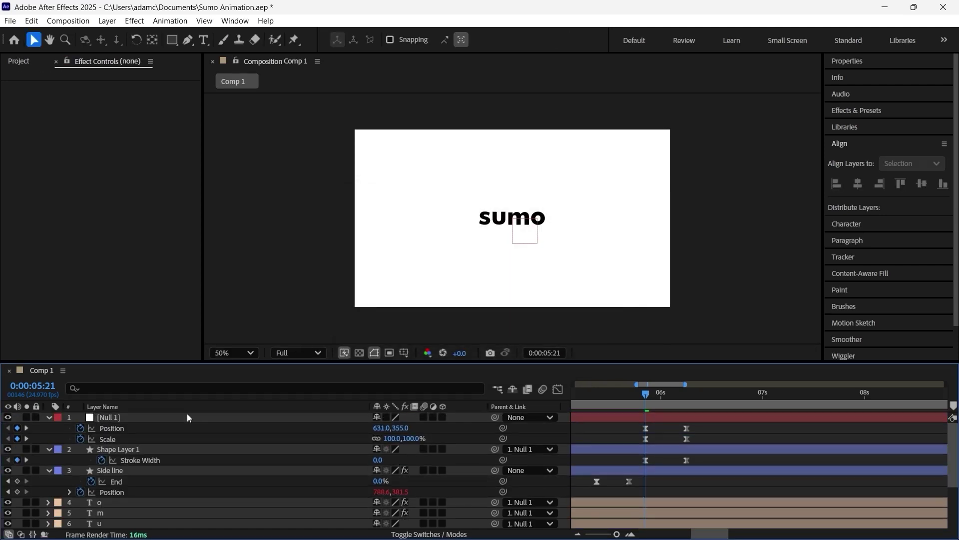
Step: Make Null 1, Shape Layer 1, Side line and the letter layers o, m, u and s 3D layers
left_click(443, 417)
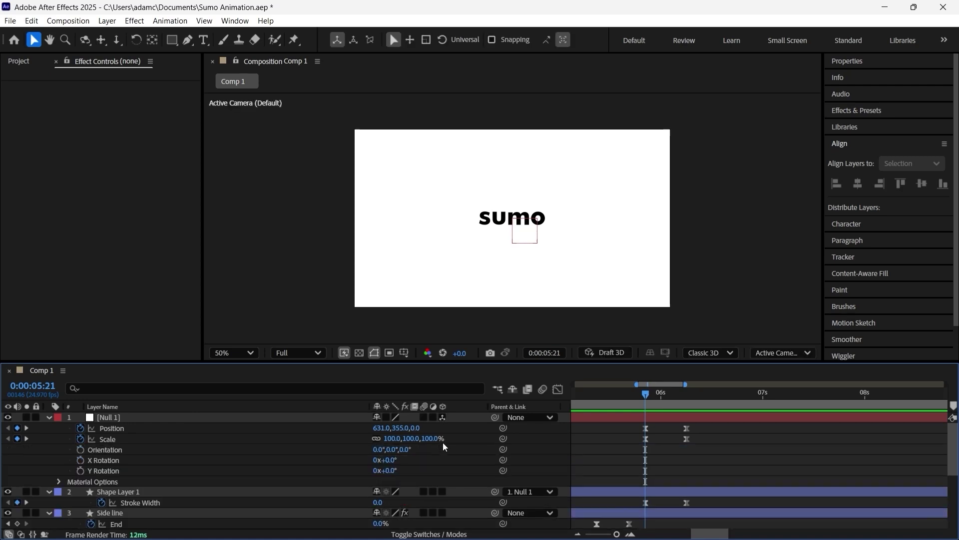
left_click(443, 492)
scroll(446, 499, "down", 2)
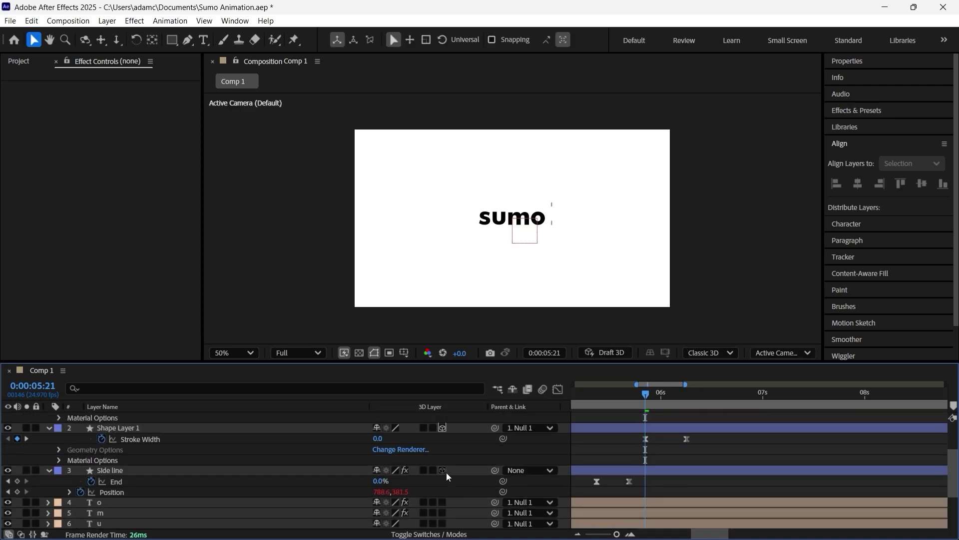
left_click(444, 471)
scroll(448, 481, "down", 1)
scroll(448, 481, "down", 3)
left_click(444, 463)
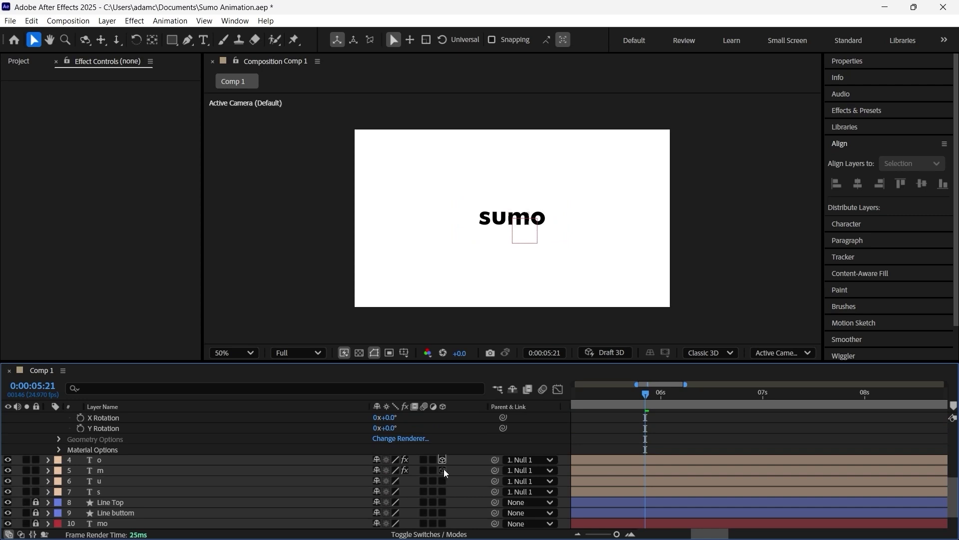
left_click(443, 481)
Step: Collapse the expanded properties of Null 1, Shape Layer 1 and Side line
scroll(204, 482, "up", 5)
left_click(49, 417)
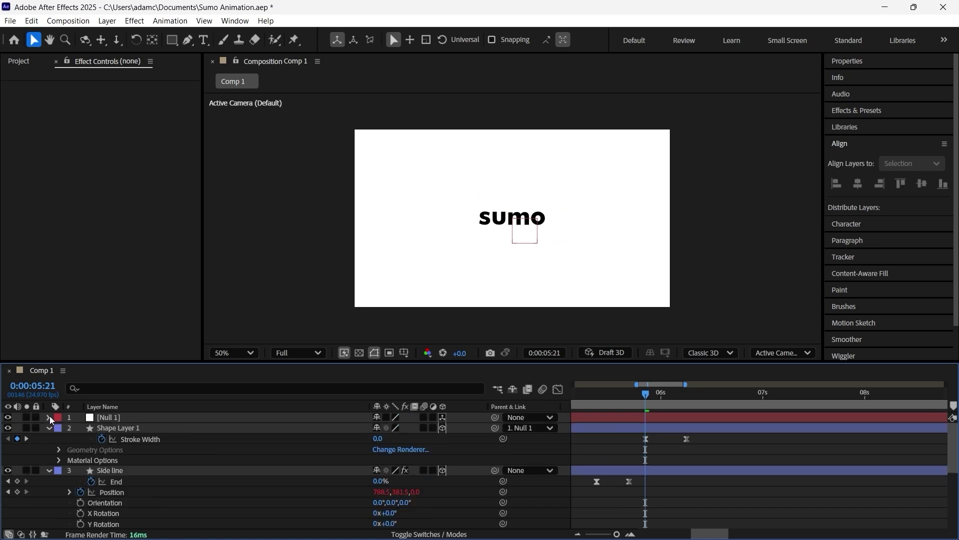
left_click(50, 427)
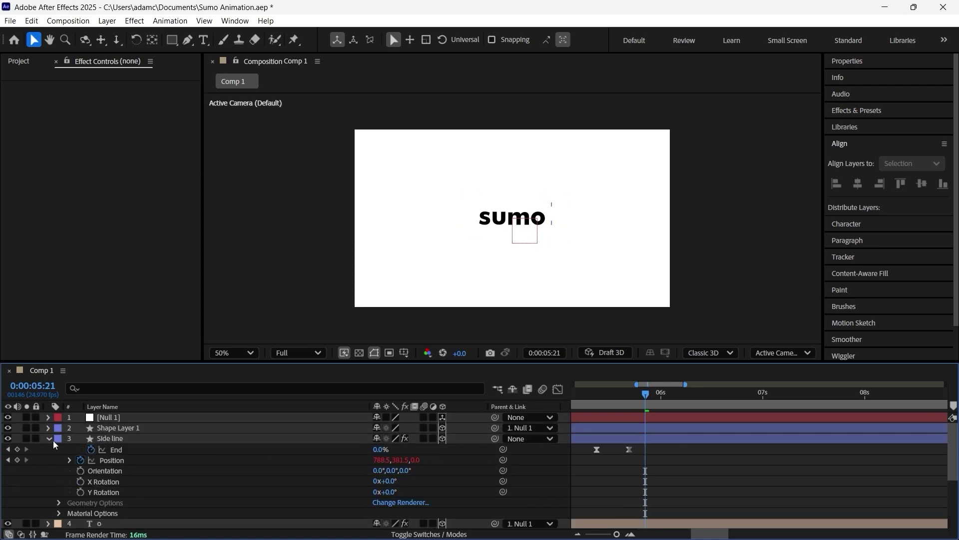
left_click(50, 439)
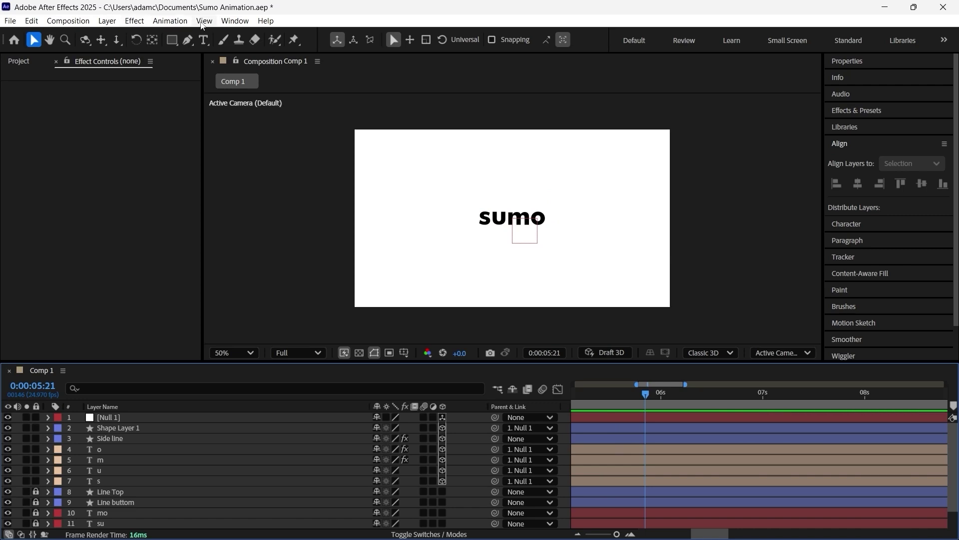
Step: Add a new camera layer to the composition with the default camera settings
left_click(107, 20)
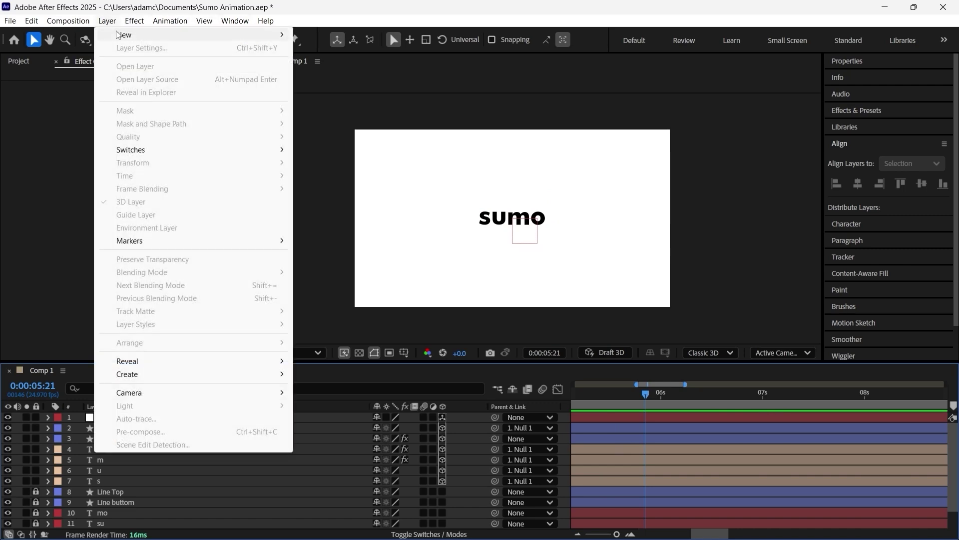
mouse_move(285, 37)
left_click(328, 74)
left_click(634, 406)
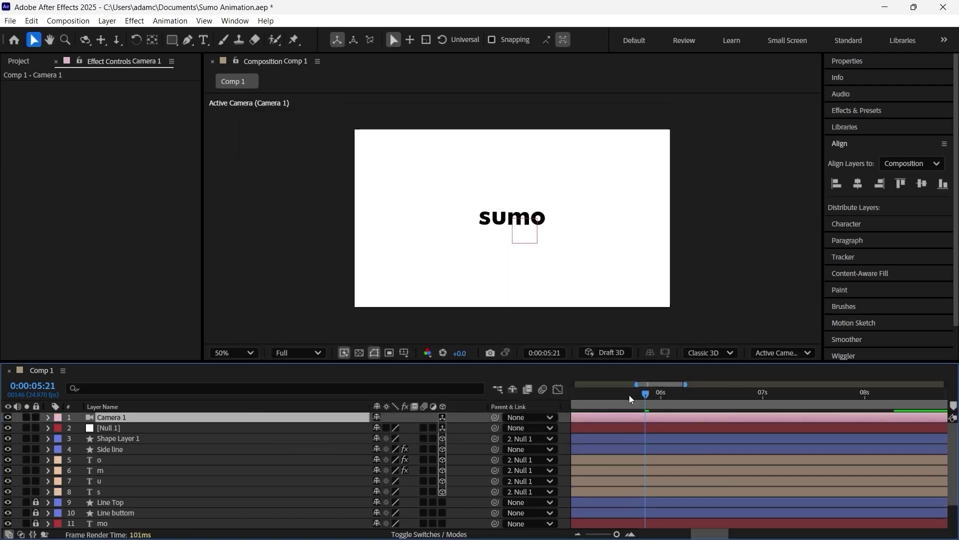
Step: Reveal Null 1's keyframes and place the playhead on its first Position and Scale keyframes at 0:00:05:21
mouse_move(636, 400)
left_mouse_down()
mouse_move(602, 397)
mouse_move(655, 398)
mouse_move(643, 401)
left_mouse_up()
left_click(651, 430)
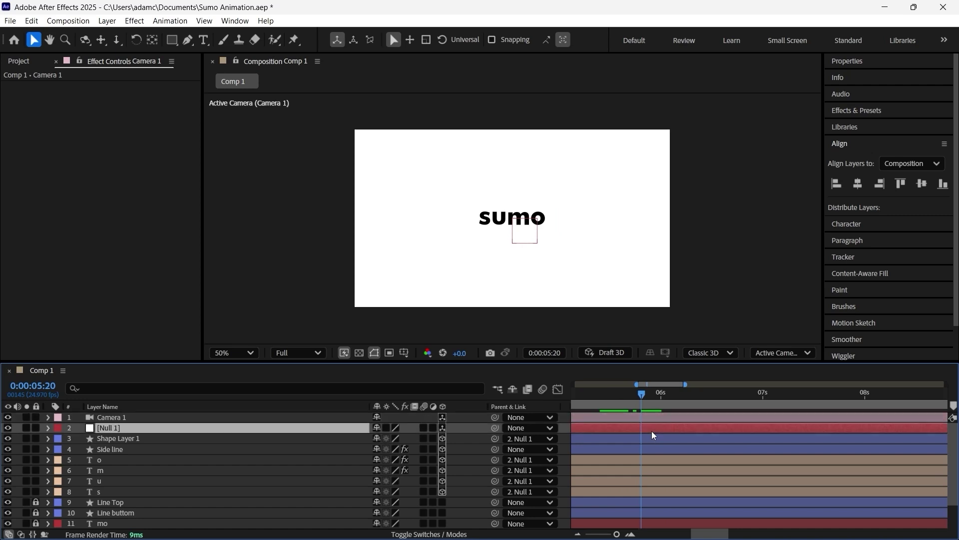
key("u")
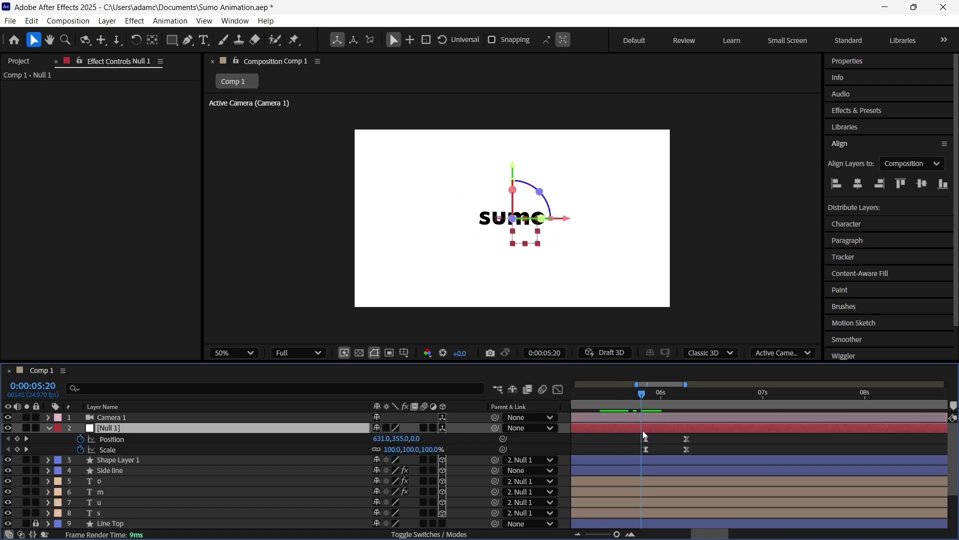
scroll(640, 454, "up", 2)
left_click_drag(655, 393, 664, 395)
Step: Expand the camera's Transform properties and set its starting Position keyframe at 0:00:05:21
left_click(678, 417)
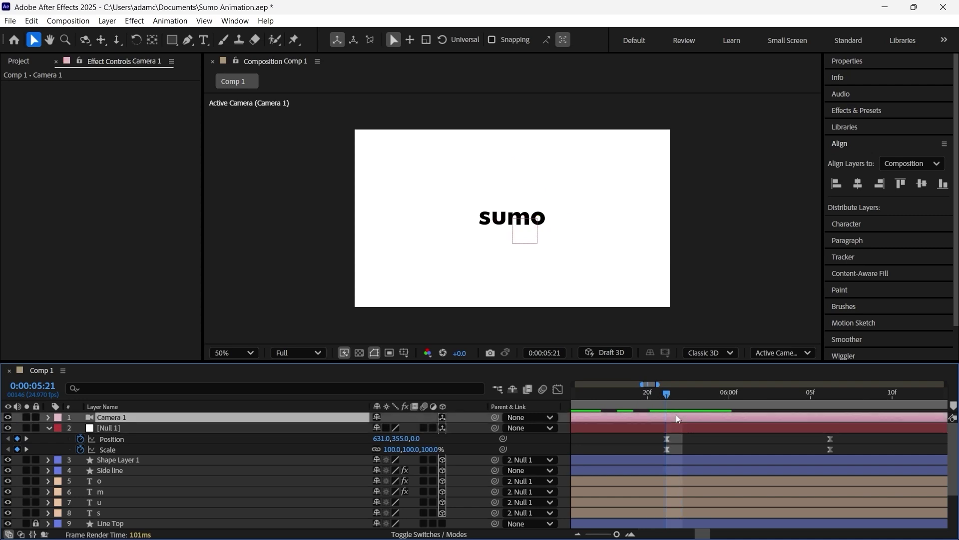
left_click(48, 418)
left_click(59, 428)
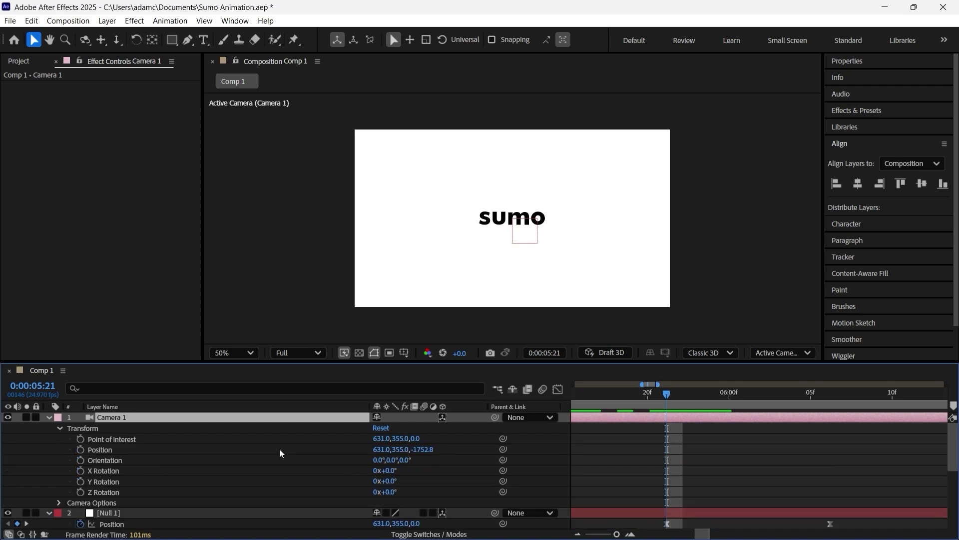
left_click(81, 449)
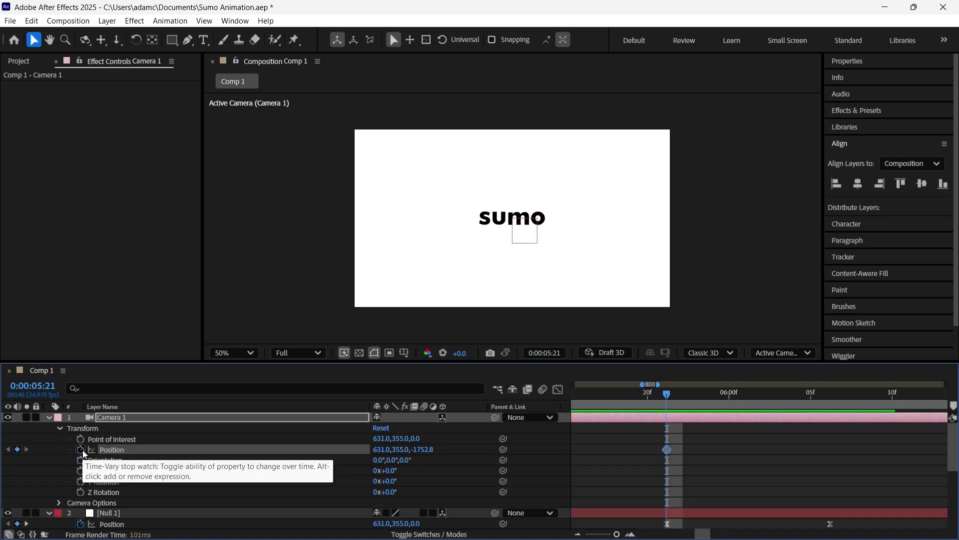
Step: At Null 1's end keyframes, 0:00:06:06, move the camera closer by setting its Z position to -1536.8
scroll(735, 452, "down", 4)
scroll(735, 452, "up", 2)
left_click(684, 395)
left_click_drag(698, 397, 830, 414)
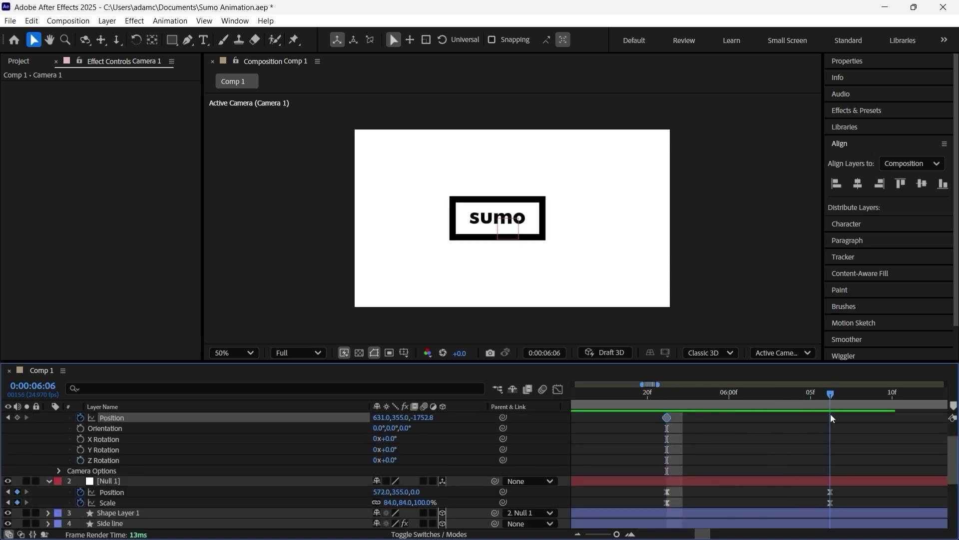
left_click_drag(422, 418, 572, 431)
left_click_drag(396, 418, 473, 414)
key("ctrl+z")
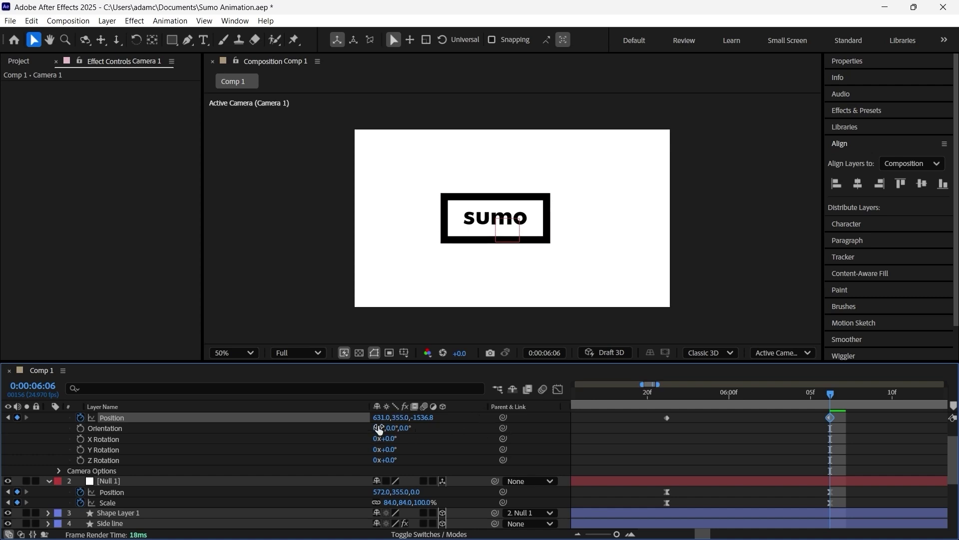
left_click_drag(379, 429, 405, 425)
key("ctrl+z")
Step: Set the camera's X position to 267 and its Y position to 530 at 0:00:06:06 for an angled view
left_click_drag(389, 417, 165, 429)
left_click_drag(397, 418, 508, 424)
scroll(675, 471, "down", 2)
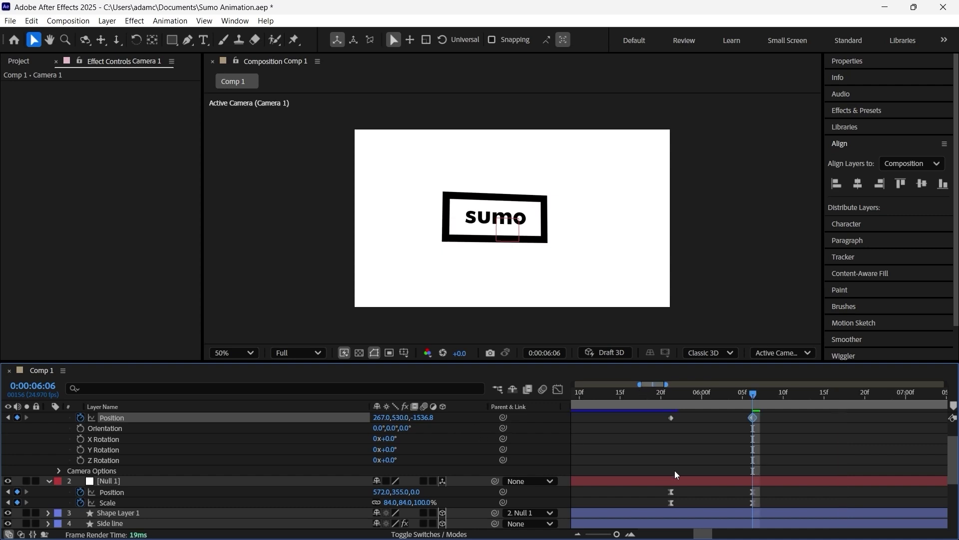
scroll(700, 440, "up", 1)
Step: Copy the camera's first Position keyframe to 0:00:06:11 and move the copy to about 0:00:06:15
key("u")
left_click_drag(657, 403, 721, 415)
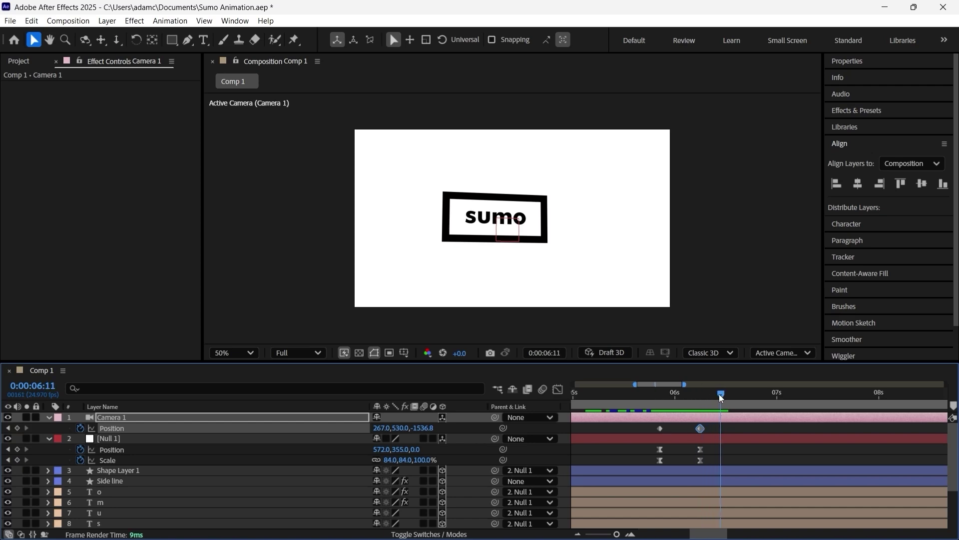
scroll(697, 455, "up", 1)
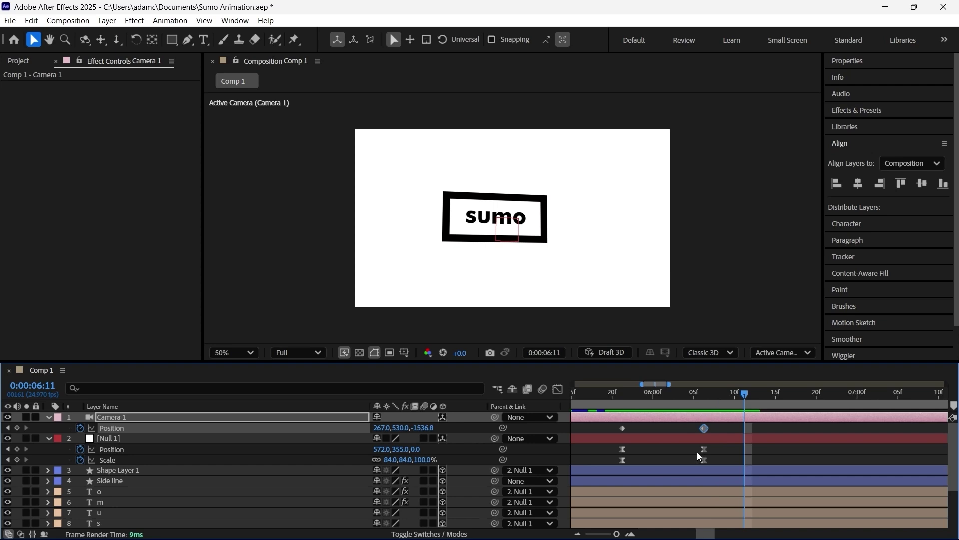
left_click(624, 427)
key("ctrl+v")
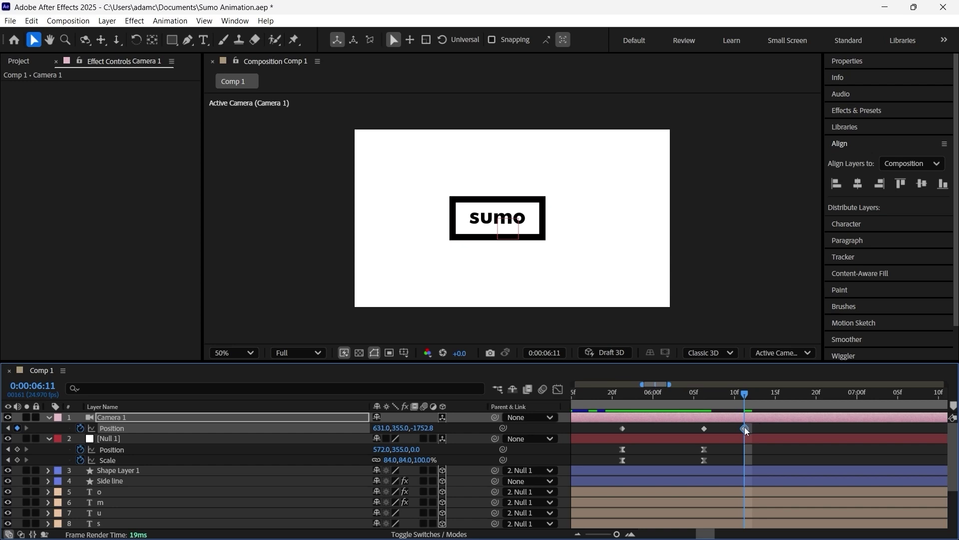
left_click_drag(745, 428, 775, 428)
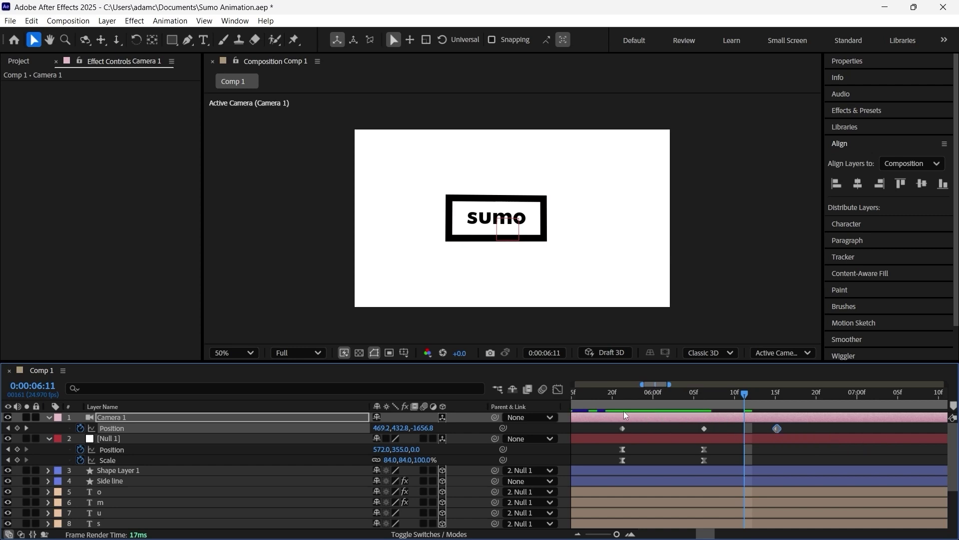
Step: Collapse the camera's properties and return the playhead to the first keyframes at 0:00:05:21
key("u")
key("u")
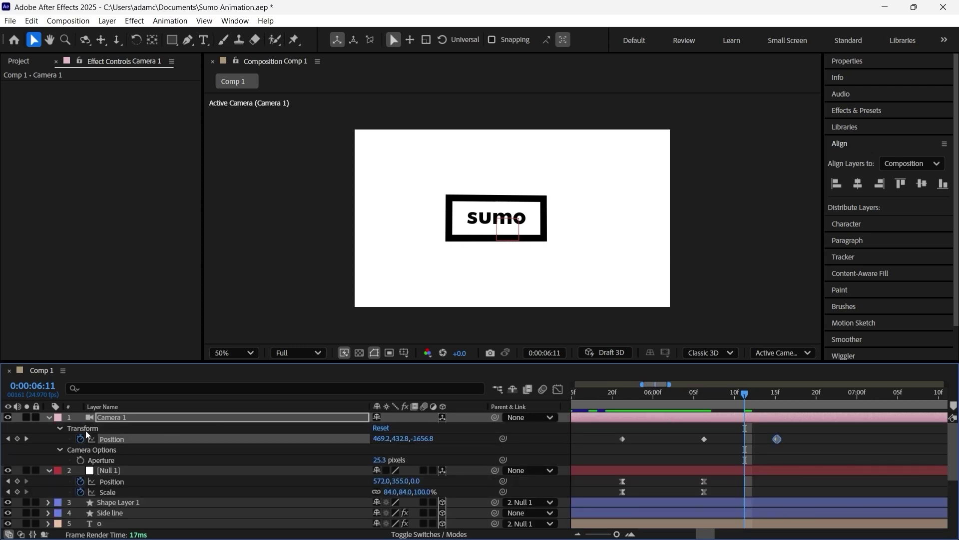
left_click(60, 424)
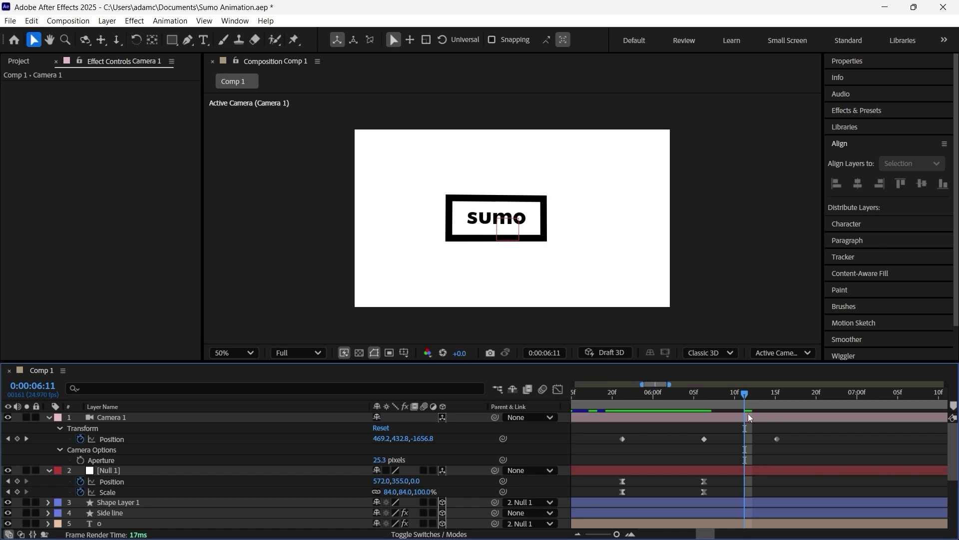
left_click(749, 414)
key("u")
left_click_drag(622, 401, 623, 435)
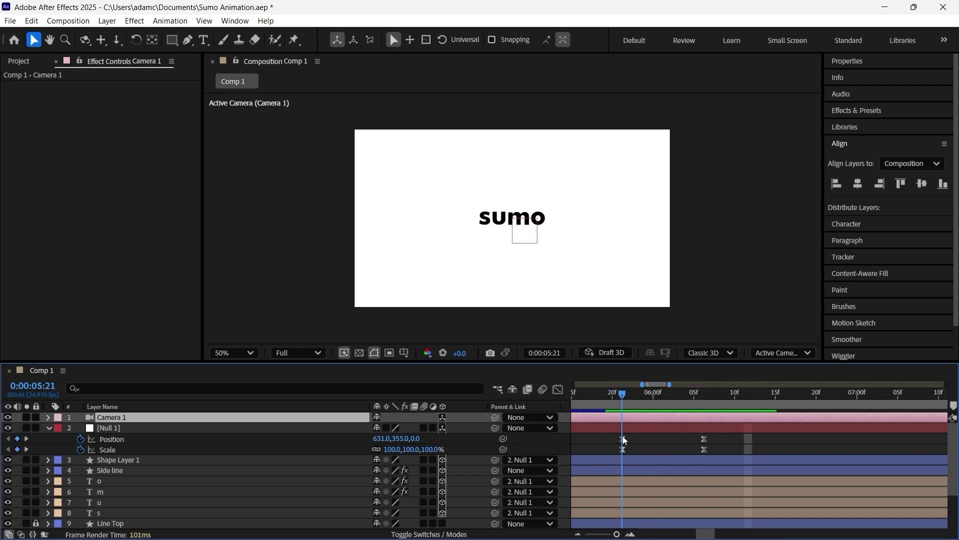
Step: Expand the camera's Transform properties and add a Y Rotation keyframe of 0° at 0:00:05:21
left_click(48, 418)
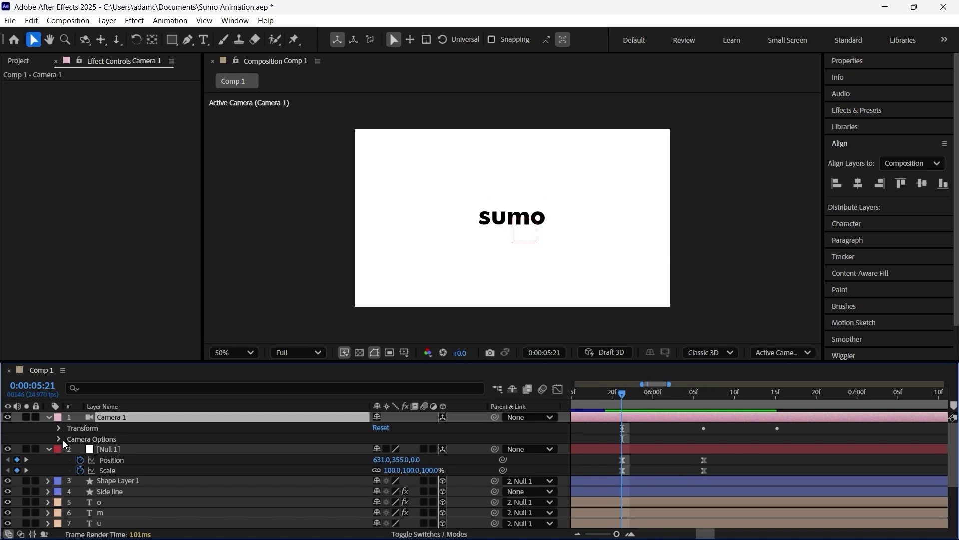
left_click(60, 439)
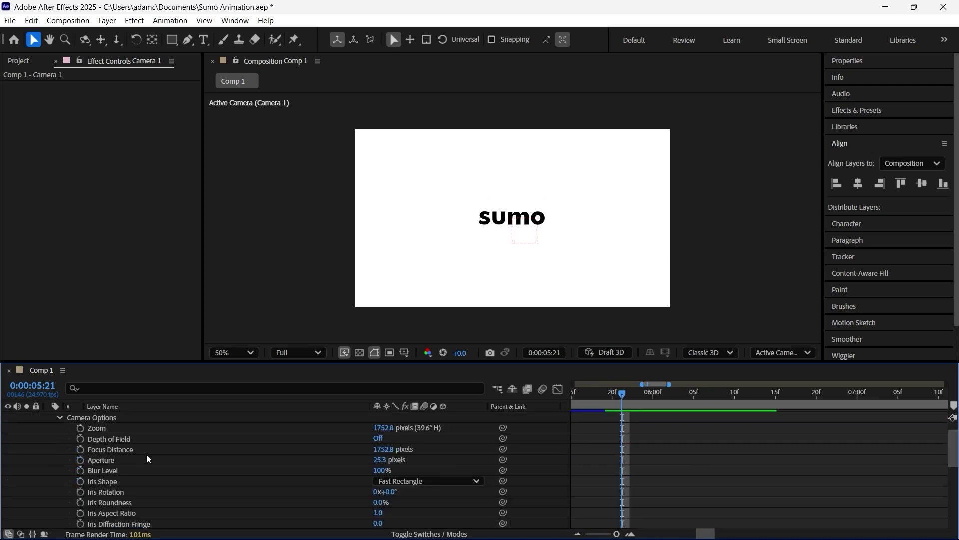
scroll(144, 457, "up", 1)
left_click(60, 439)
left_click(59, 428)
left_click_drag(628, 397, 778, 425)
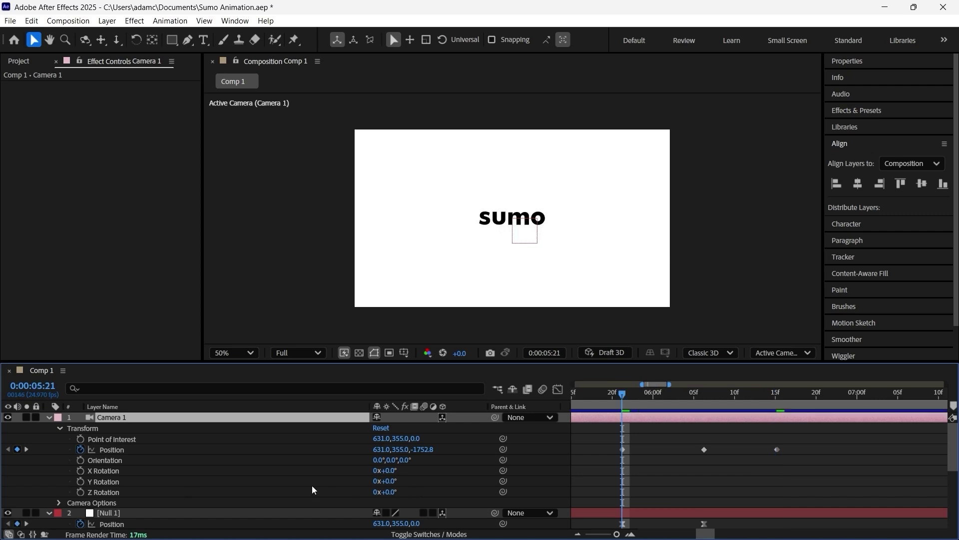
left_click(80, 482)
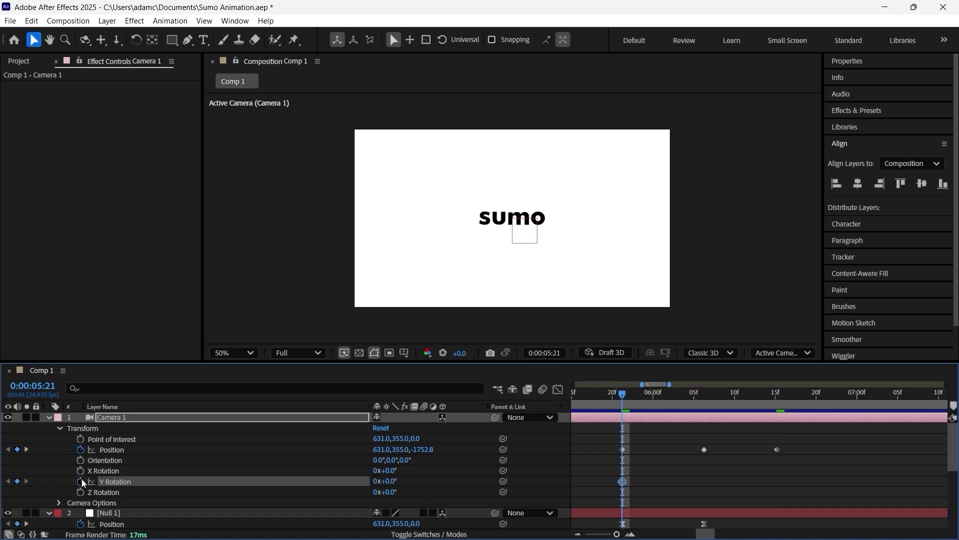
Step: Adjust the camera's Y Rotation slightly at 0:00:06:06, and set it to -1.0° at 0:00:06:15
left_click_drag(626, 395, 703, 400)
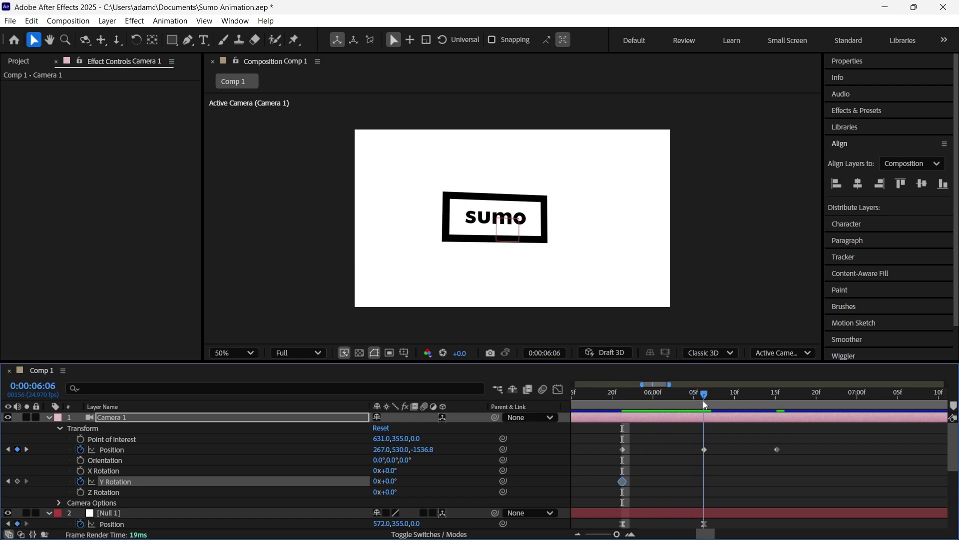
left_click_drag(391, 481, 389, 481)
left_click_drag(706, 401, 778, 432)
left_click_drag(387, 481, 385, 480)
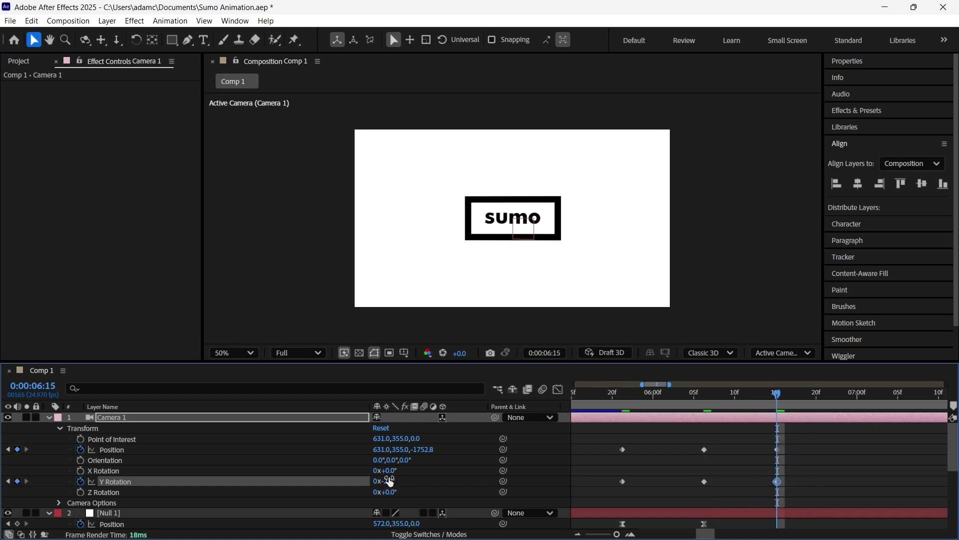
left_click_drag(390, 481, 389, 479)
left_click_drag(390, 481, 391, 480)
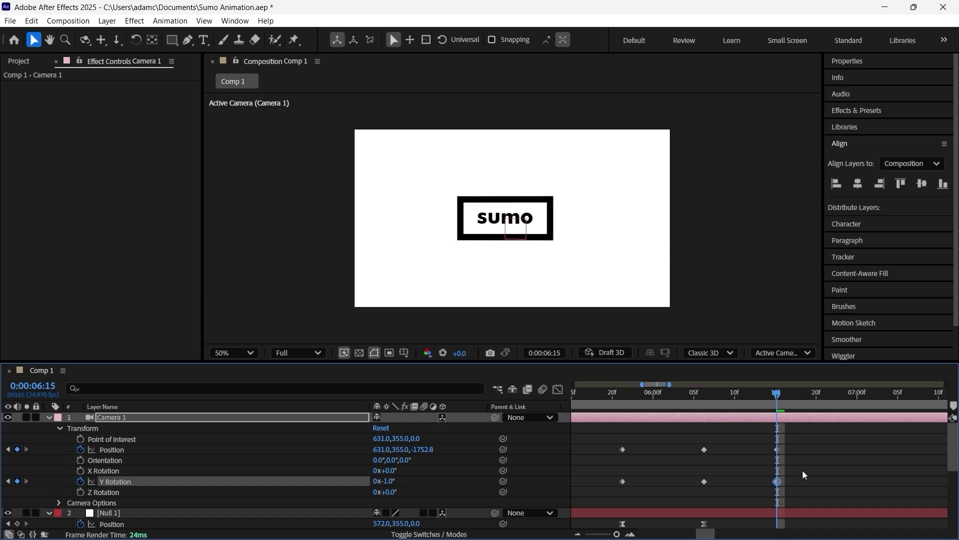
Step: Apply Easy Ease to all of the camera's Position and Y Rotation keyframes and preview the move from 0:00:05:21
left_click_drag(820, 439, 601, 487)
key("F9")
key("space")
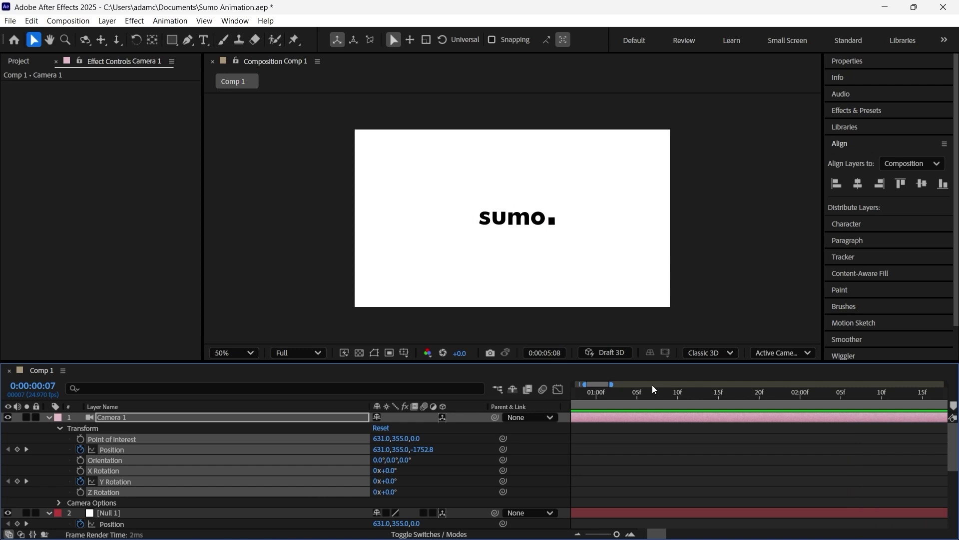
key("space")
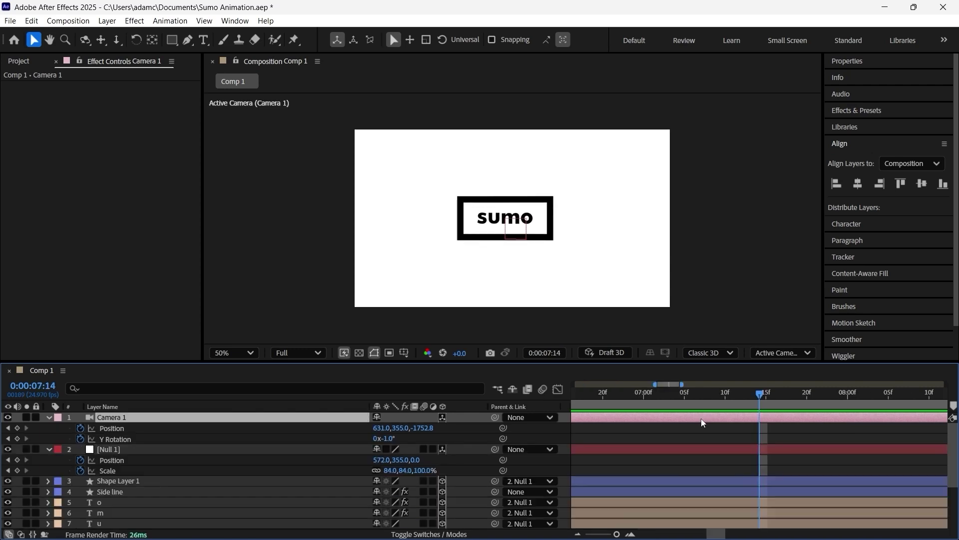
scroll(666, 440, "down", 2)
left_click_drag(611, 397, 606, 399)
scroll(597, 445, "up", 1)
scroll(597, 445, "up", 1)
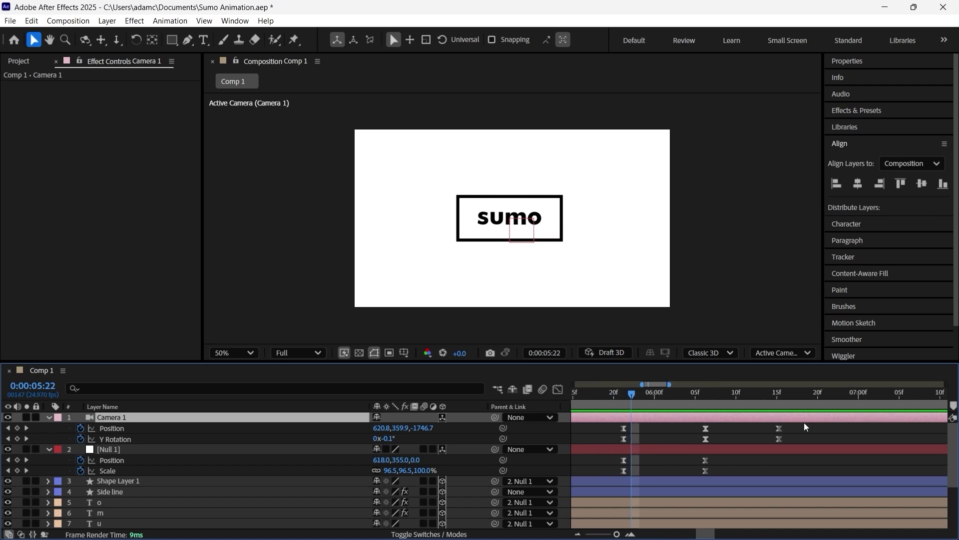
left_click_drag(632, 396, 623, 395)
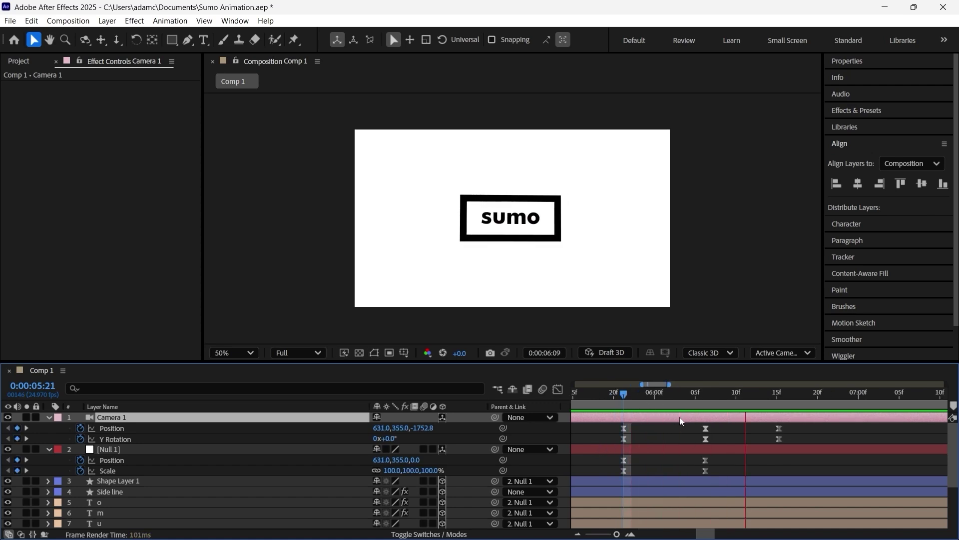
key("space")
Step: Move the camera's last Position and Y Rotation keyframes to about 0:00:06:17 and preview the slower return
mouse_move(796, 424)
left_mouse_down()
mouse_move(772, 445)
mouse_move(798, 431)
left_mouse_up()
left_click(624, 399)
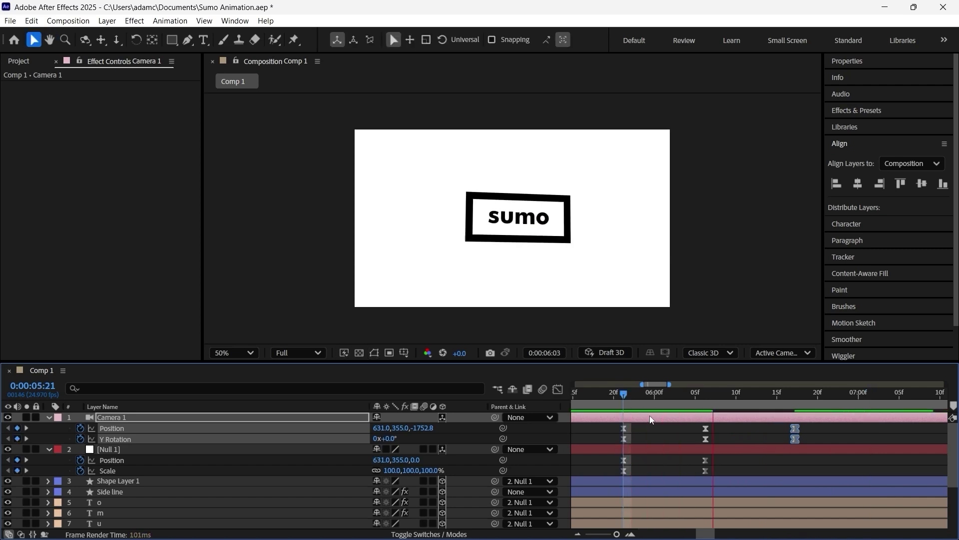
key("space")
left_click(622, 390)
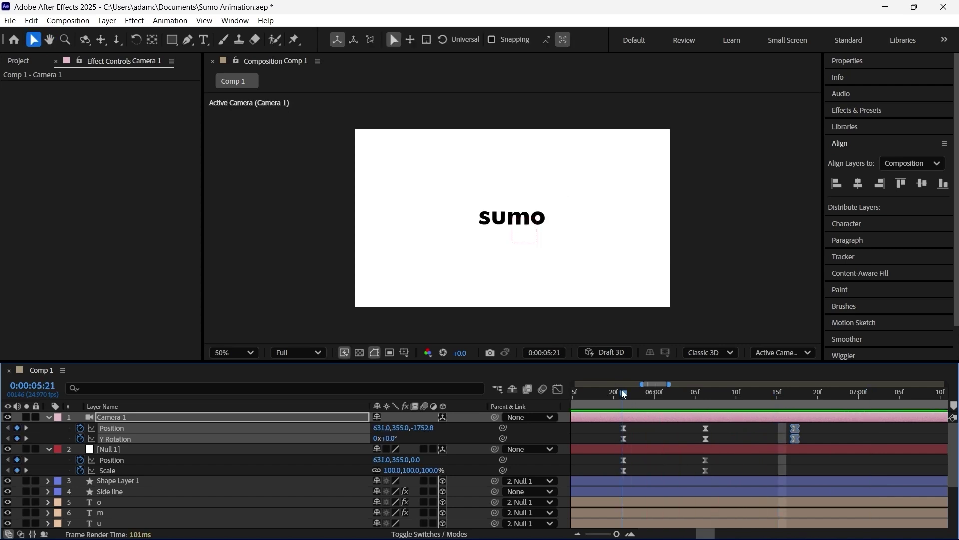
key("space")
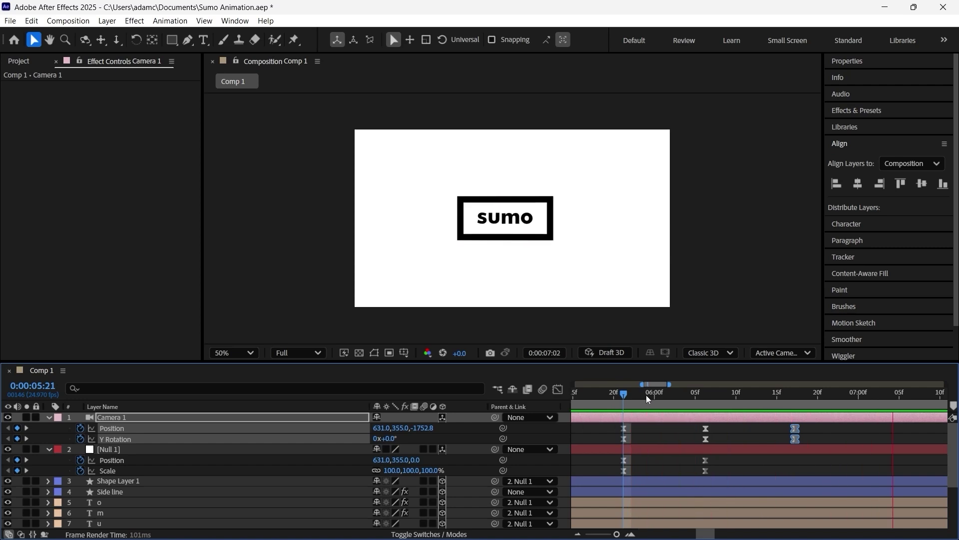
key("space")
Step: Move the camera's last Position and Y Rotation keyframes to about 0:00:06:21 and play back the complete animation
left_click_drag(795, 436, 828, 427)
left_click(623, 397)
key("space")
key("space")
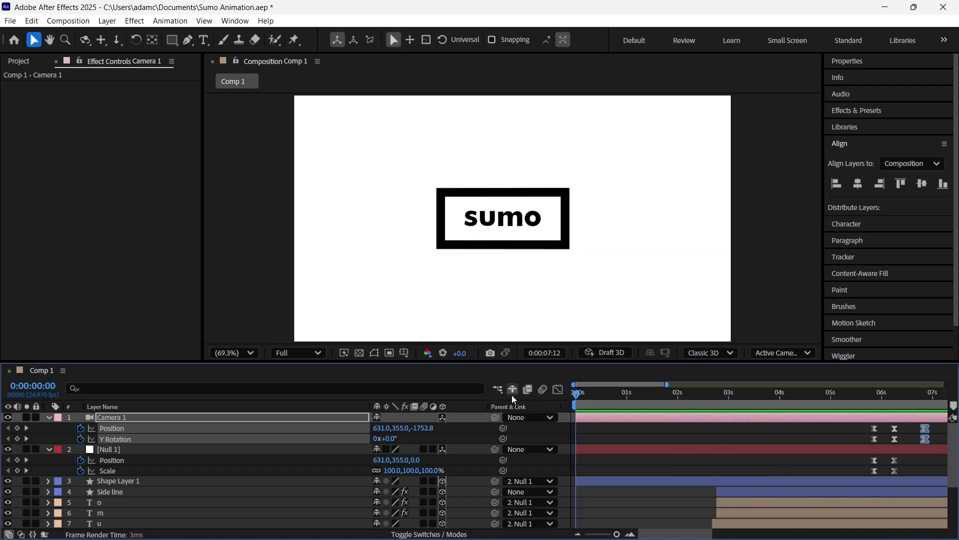
key("space")
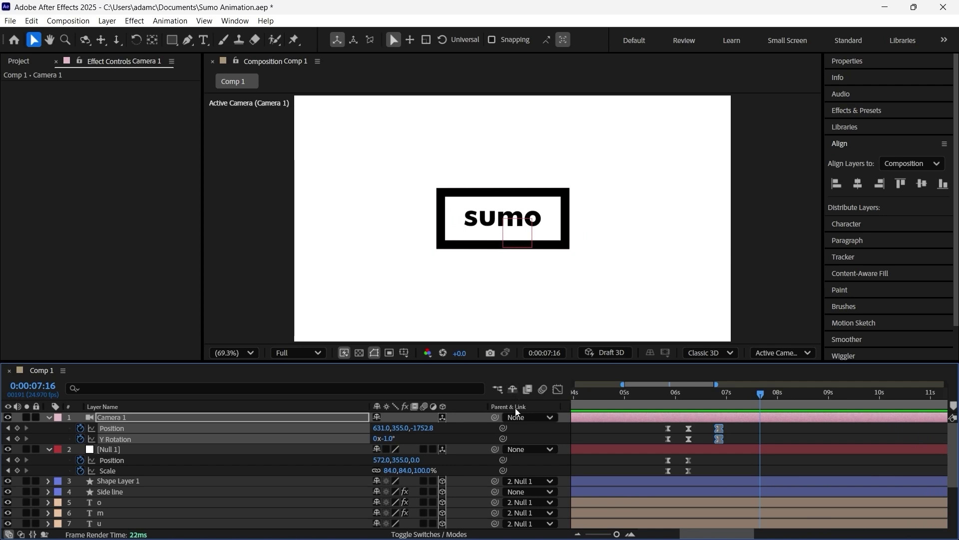
mouse_move(625, 538)
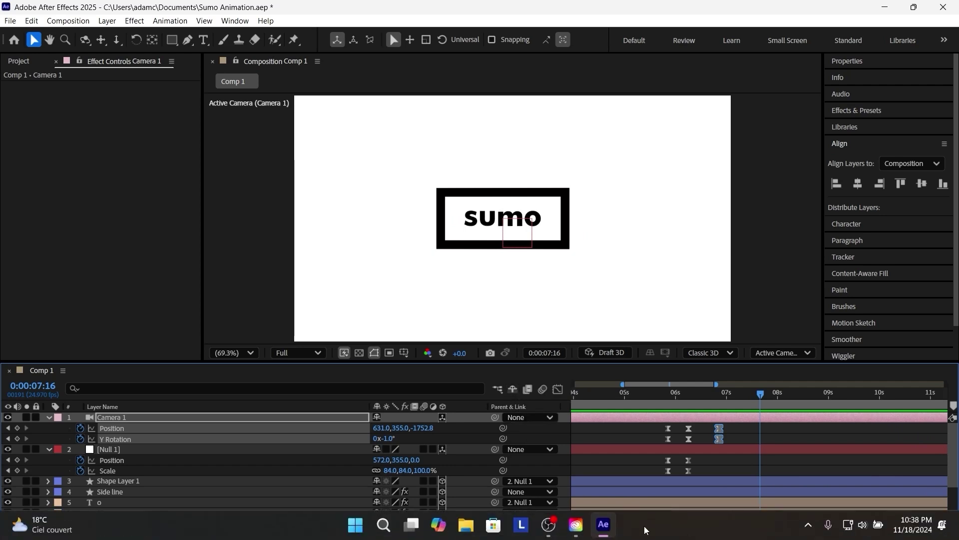